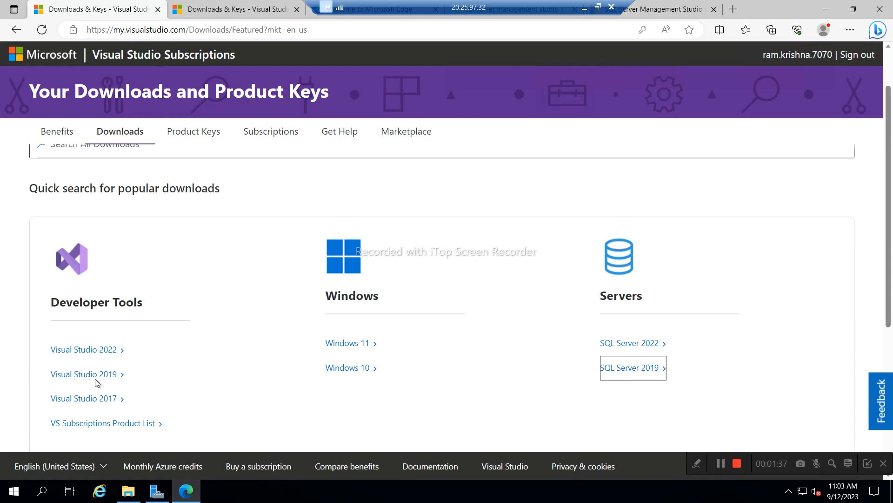
- Open the SSIS_Software folder on drive D, which holds the SQL Server 2019 developer disc image
click(128, 492)
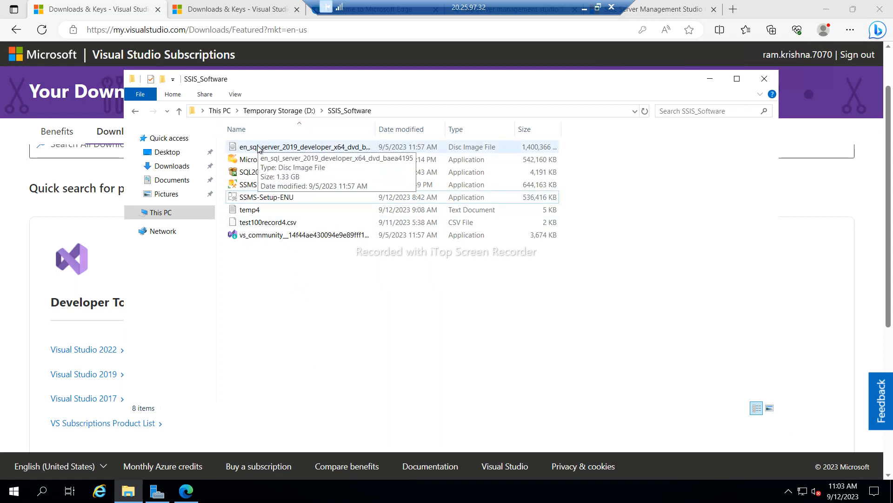
- Run the vs_community installer from the SSIS_Software folder as administrator
click(259, 148)
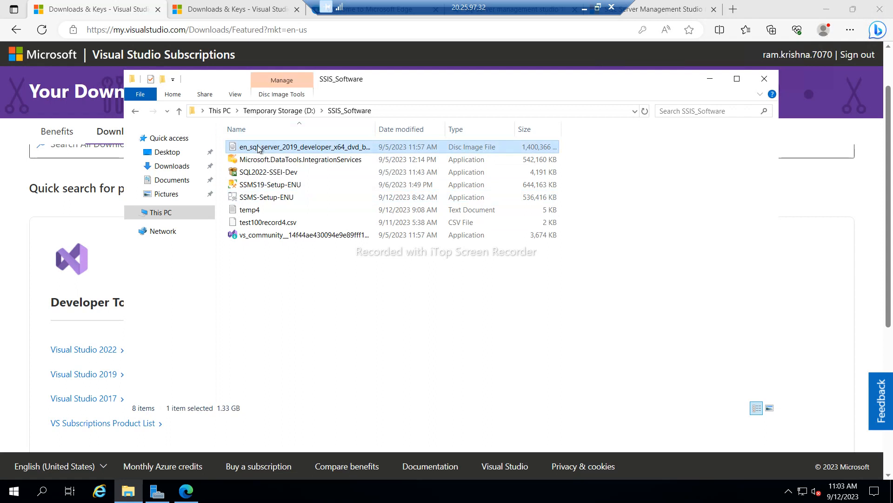
click(272, 239)
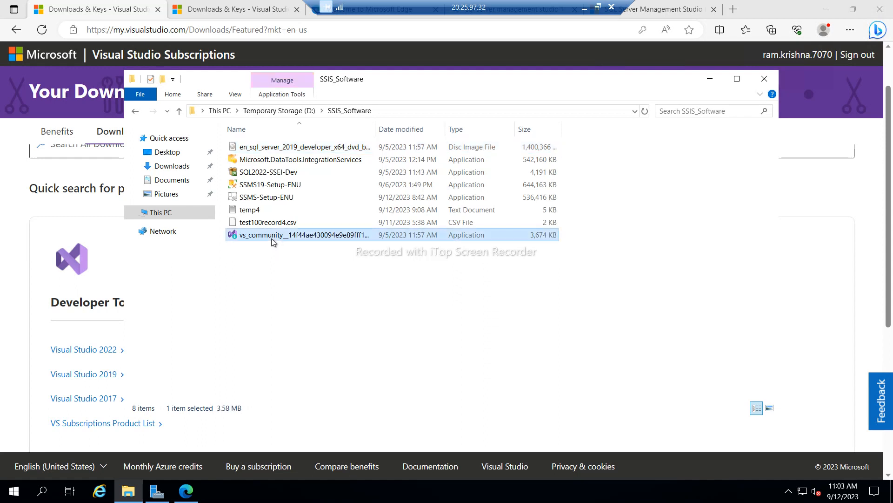
click(270, 197)
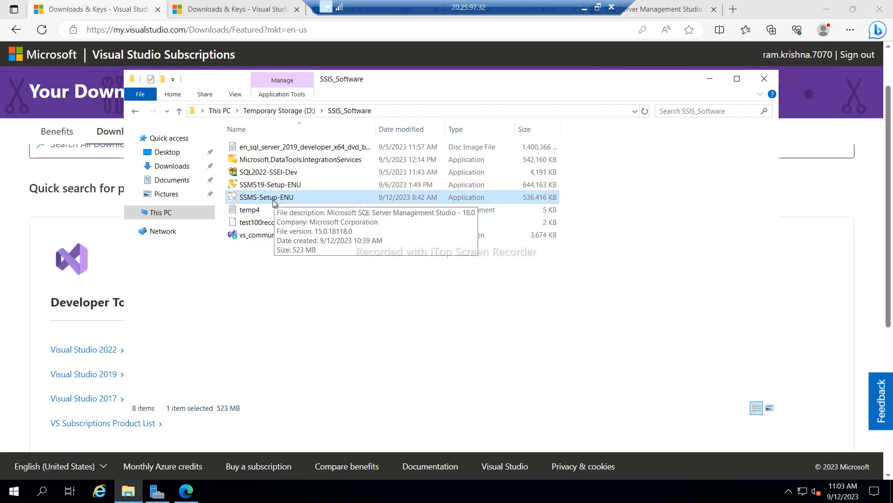
click(281, 303)
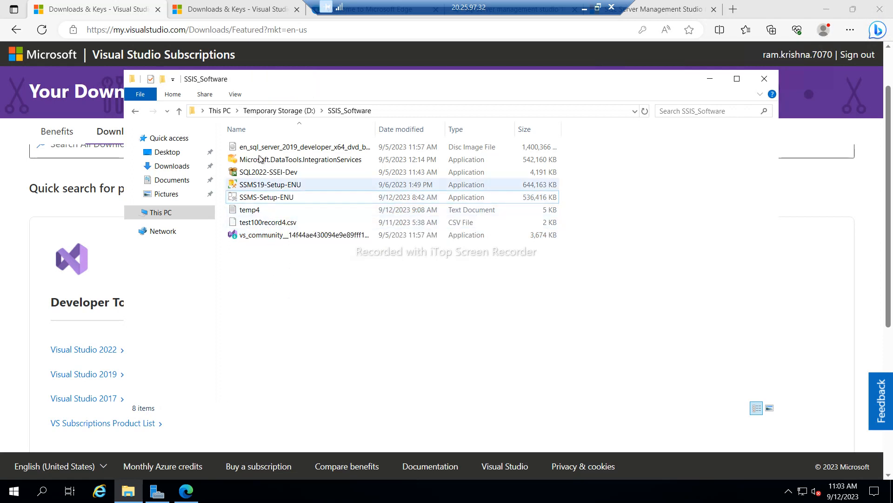
click(265, 238)
right_click(264, 235)
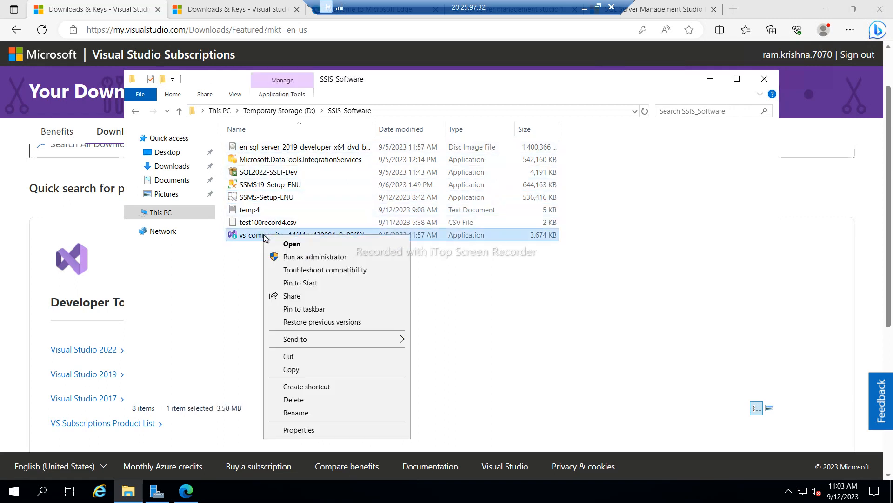
click(300, 257)
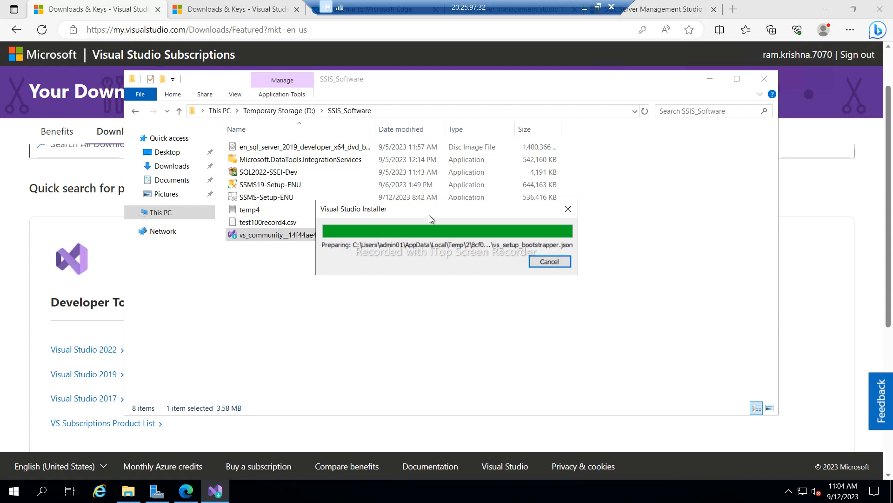
- Accept the Visual Studio Installer terms and continue to the Community 2019 16.11.29 workload selection
drag(429, 215, 423, 284)
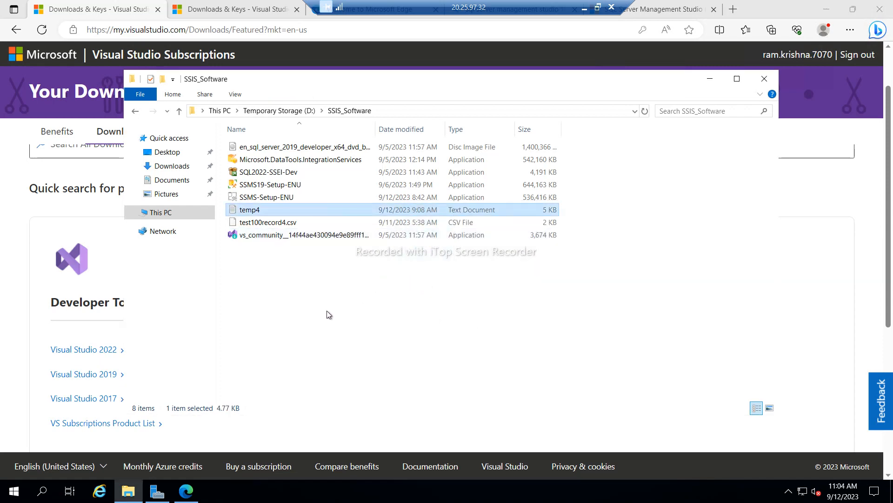
click(293, 251)
click(281, 237)
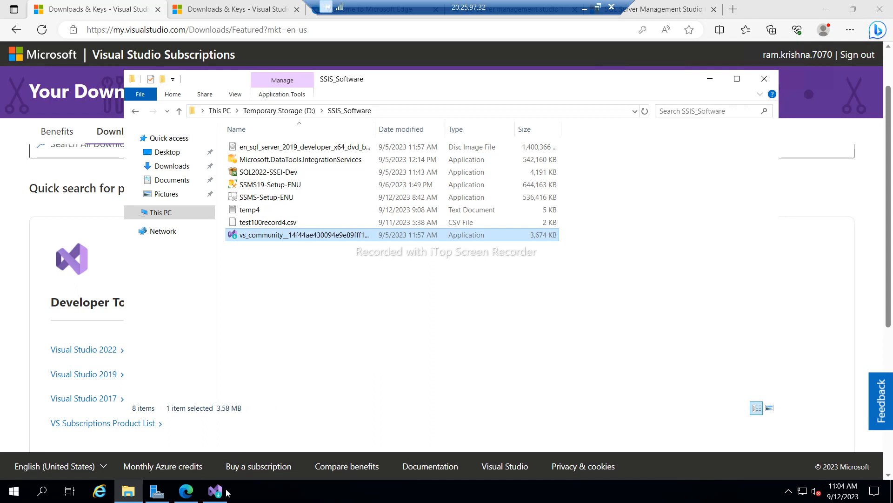
click(216, 493)
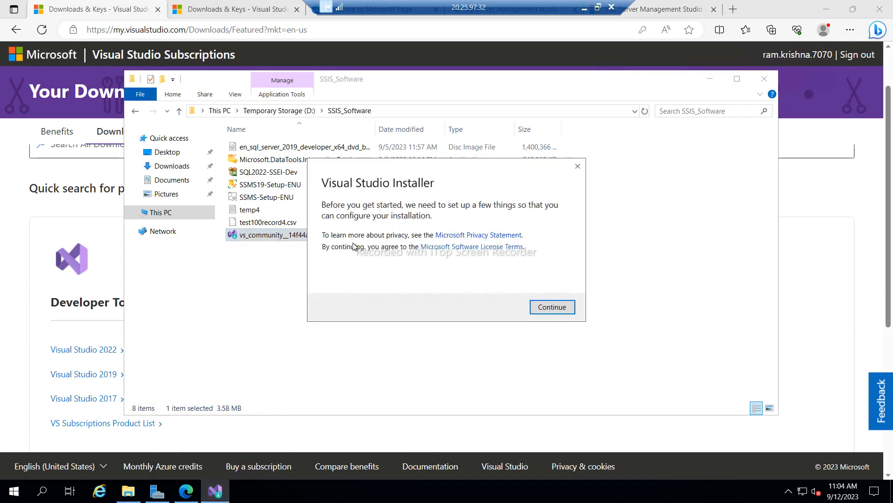
click(553, 307)
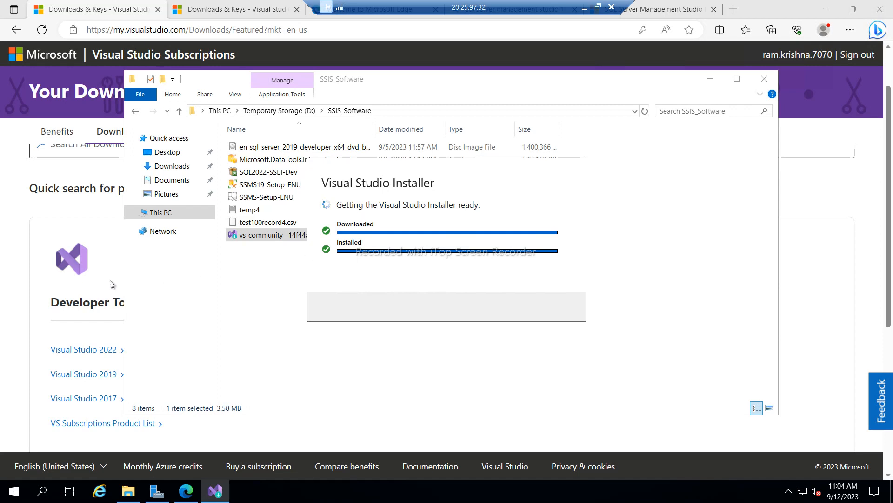
click(15, 280)
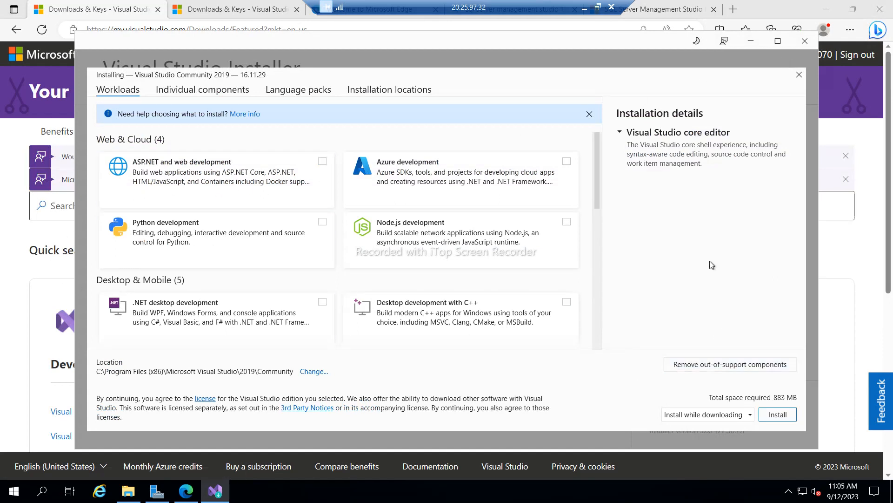
- Install Visual Studio Community 2019 without any workloads, then return to the Subscriptions downloads page
scroll(453, 245, down, 3)
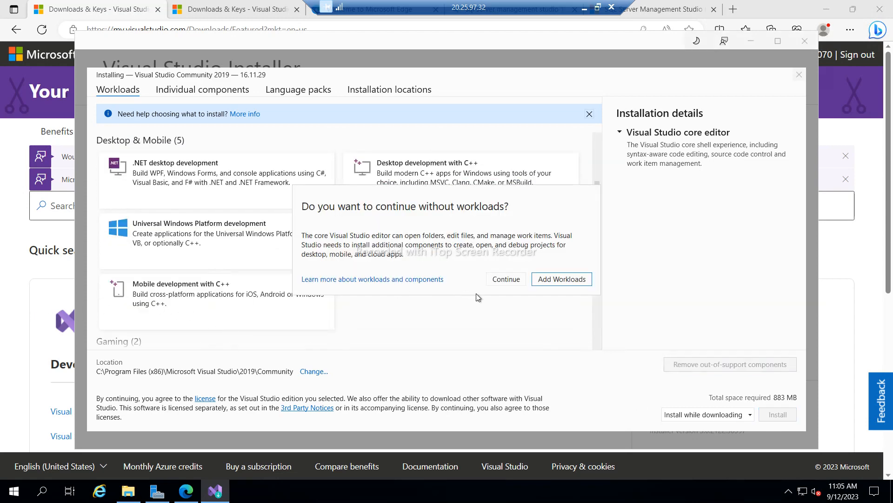
click(506, 281)
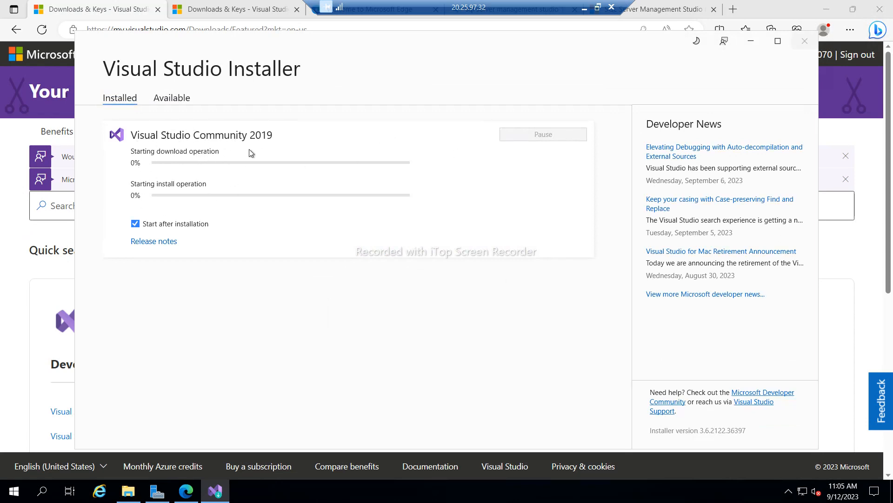
click(13, 238)
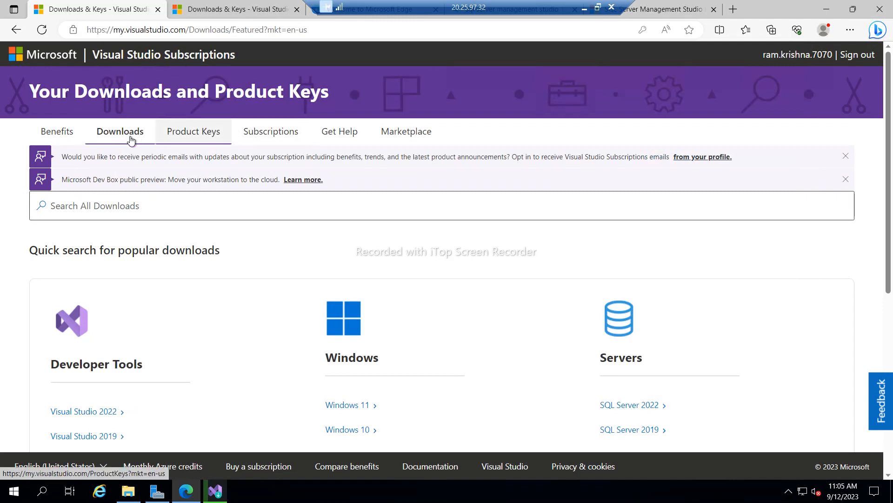
- Search the subscription downloads for SQL Server 2019 Developer Edition
click(131, 141)
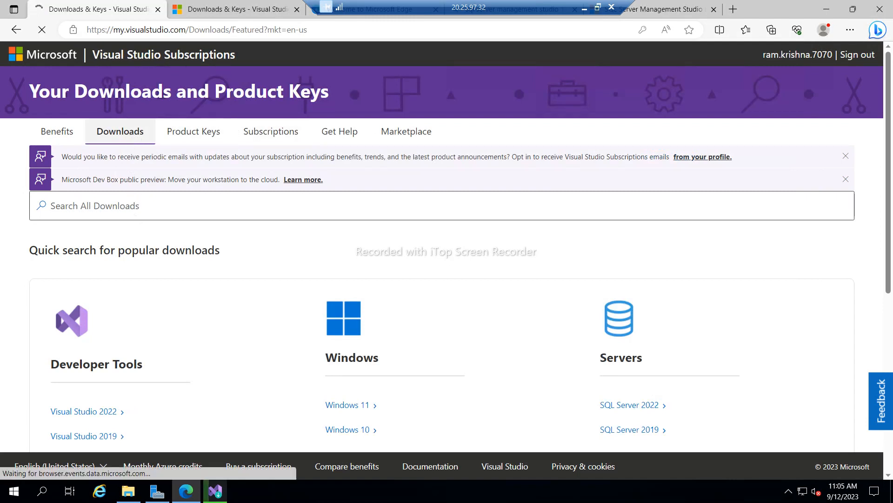
click(129, 213)
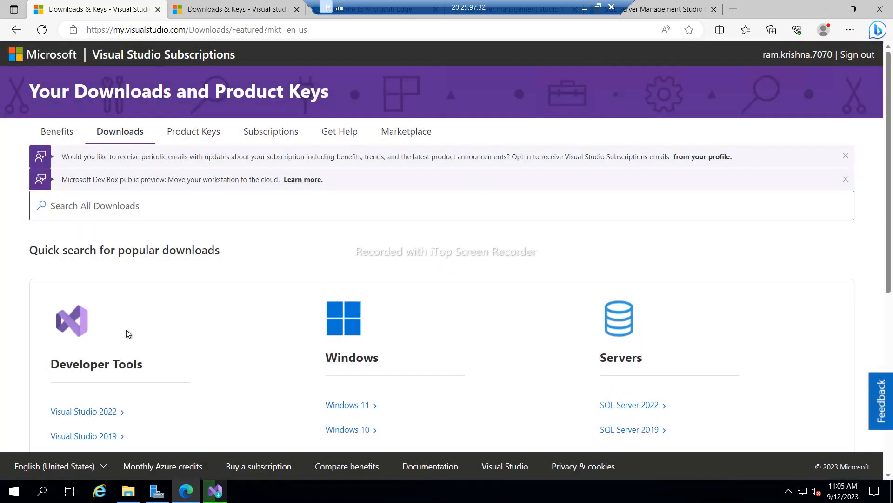
click(89, 215)
text(sql server)
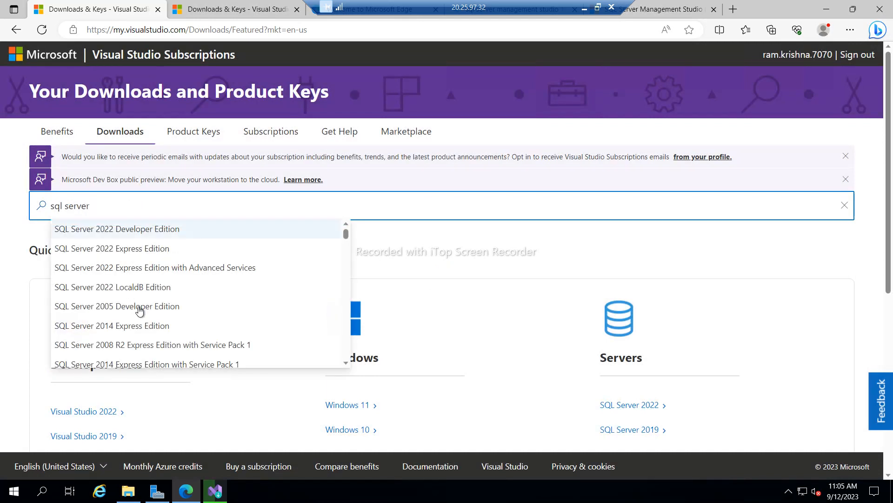
scroll(149, 322, down, 1)
scroll(149, 323, down, 1)
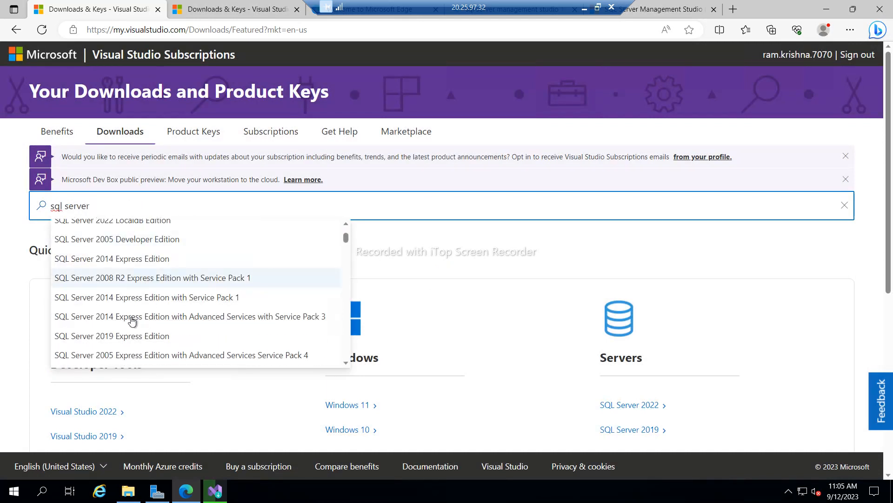
scroll(142, 339, down, 5)
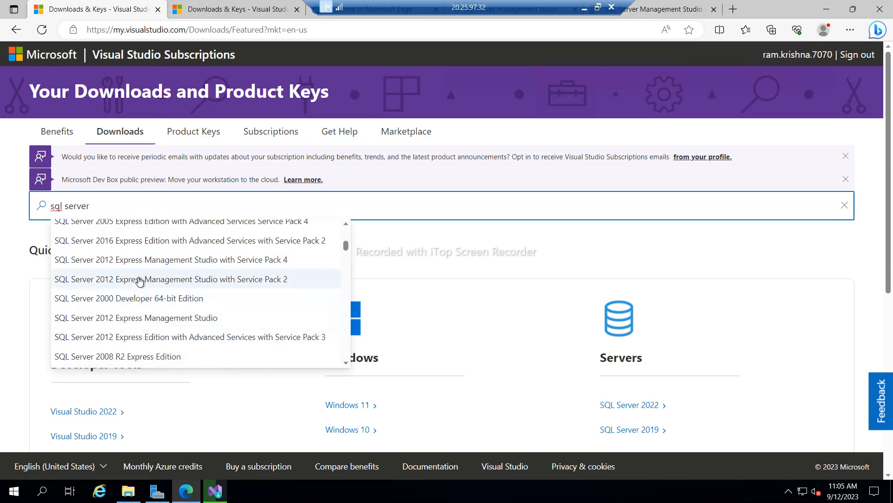
scroll(140, 281, up, 3)
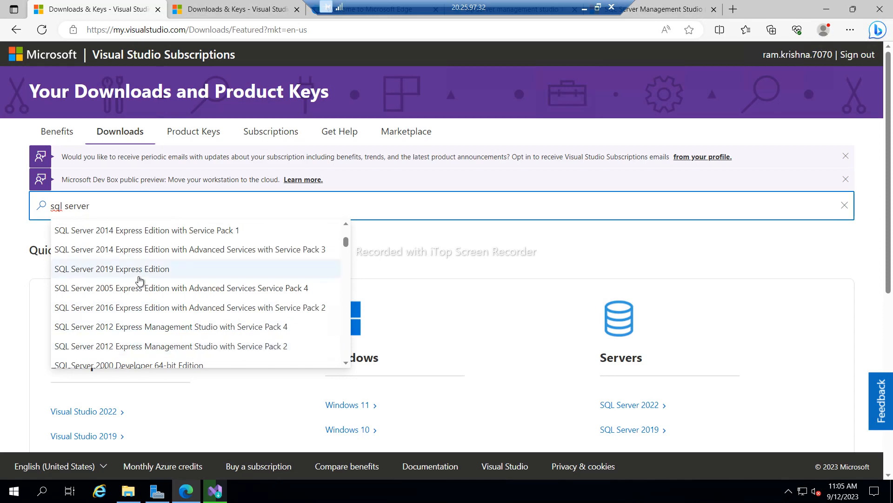
scroll(139, 281, up, 2)
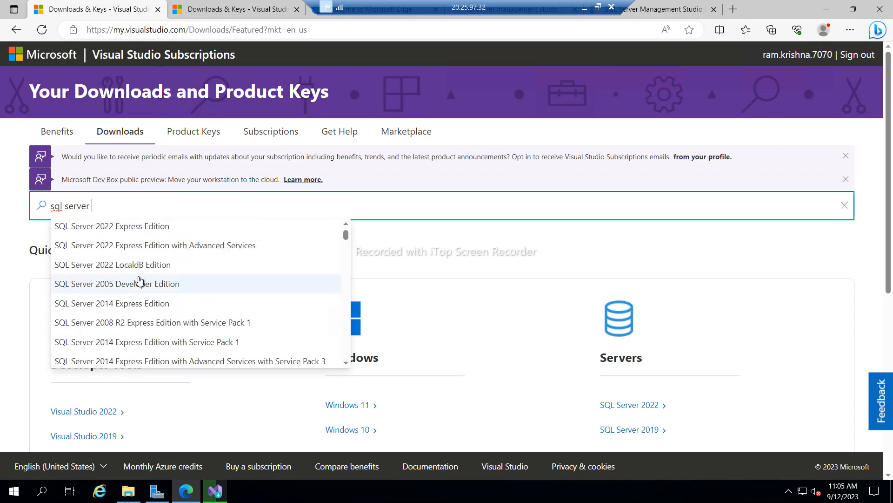
text(19)
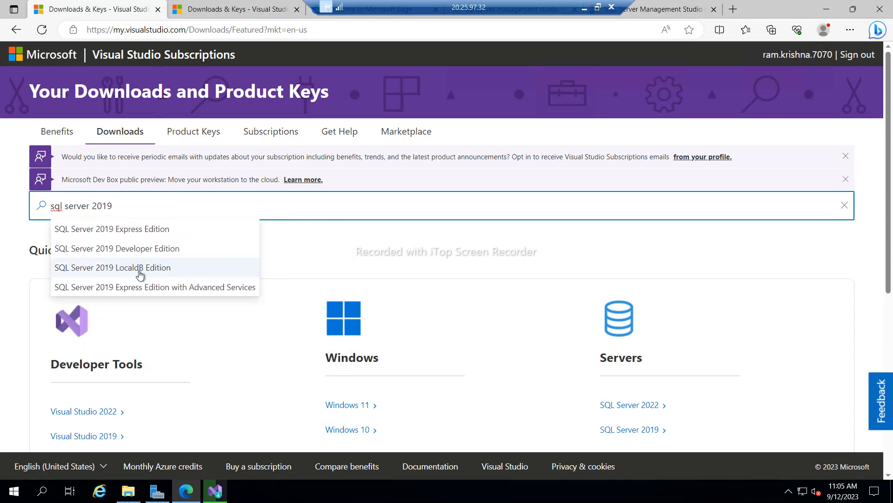
click(142, 249)
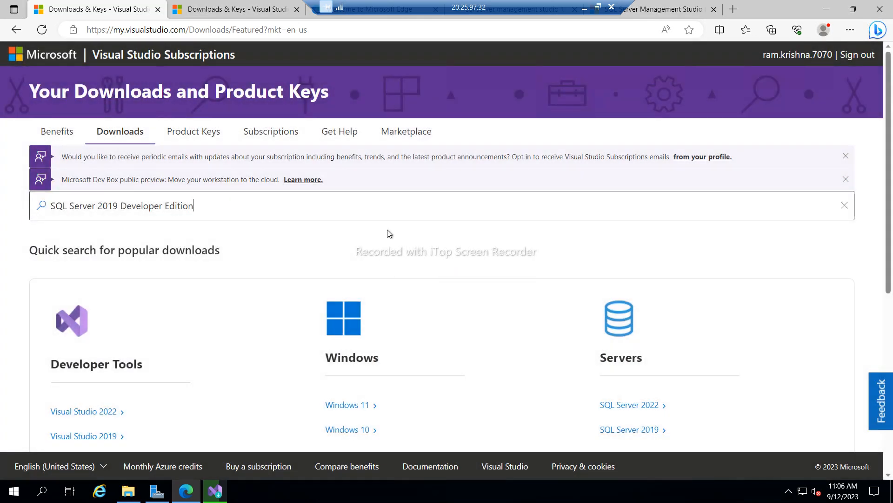
key(Return)
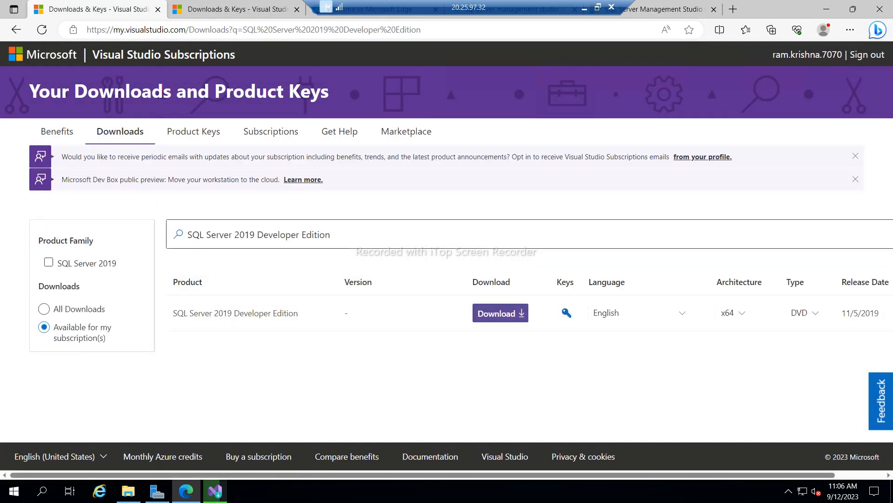
- Replace the search with Visual Studio Community 2019 (version 16.11) and select the query text
drag(331, 235, 172, 252)
text(vi)
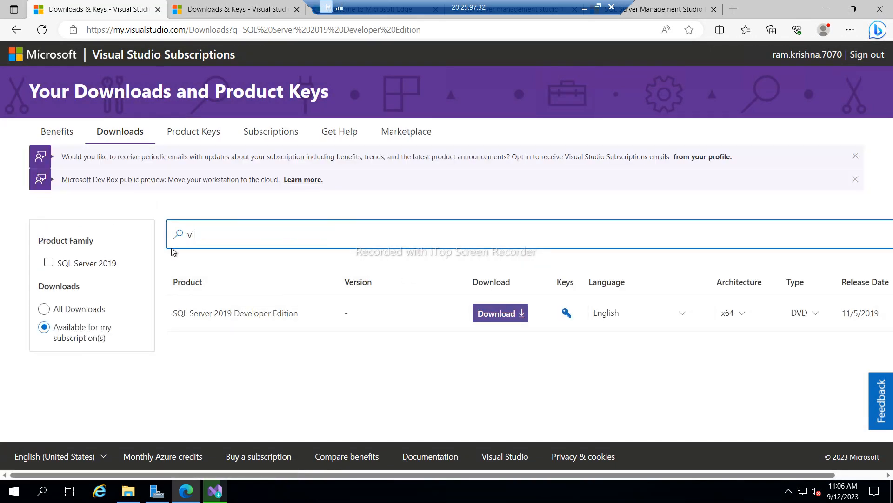
text(sual )
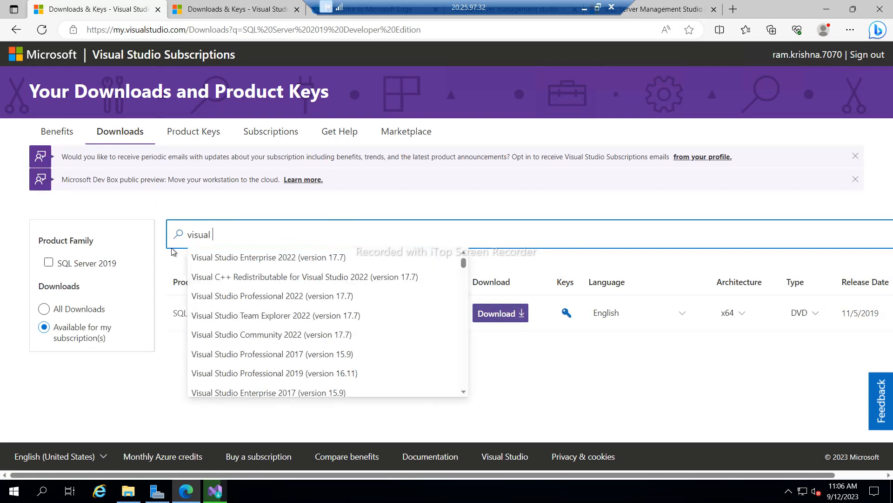
text(studio)
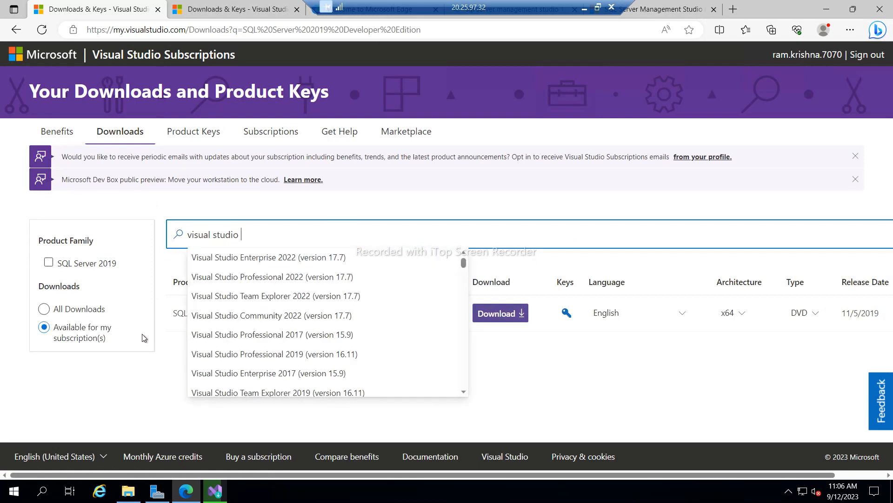
scroll(280, 364, down, 1)
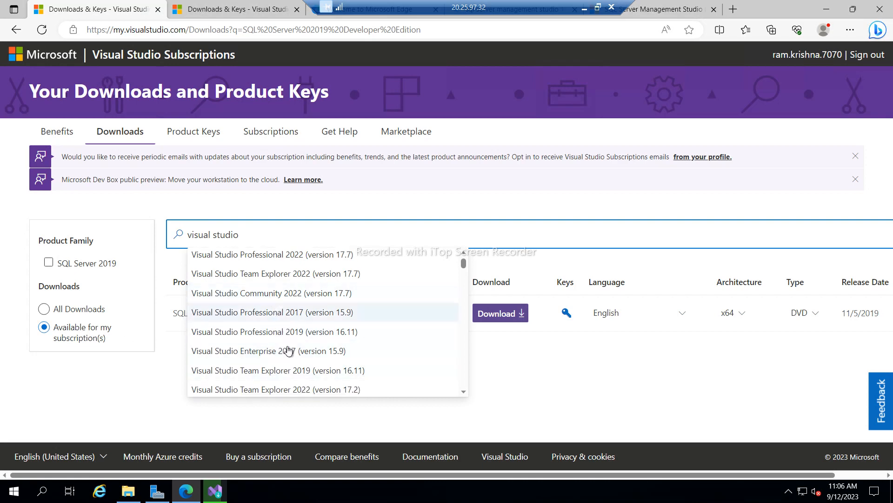
scroll(294, 361, down, 1)
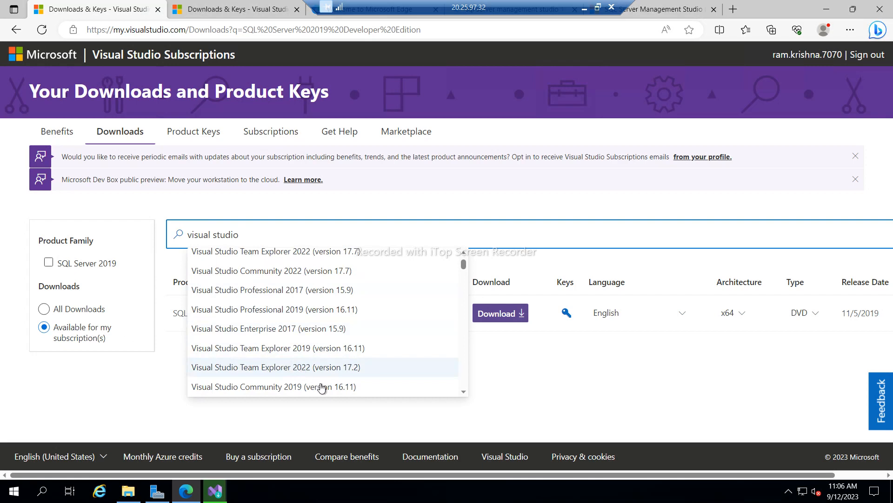
scroll(307, 385, down, 1)
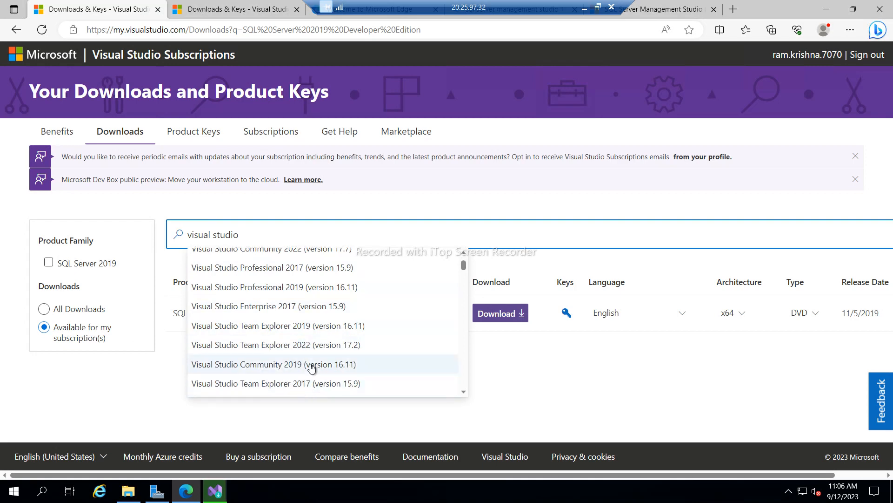
click(311, 365)
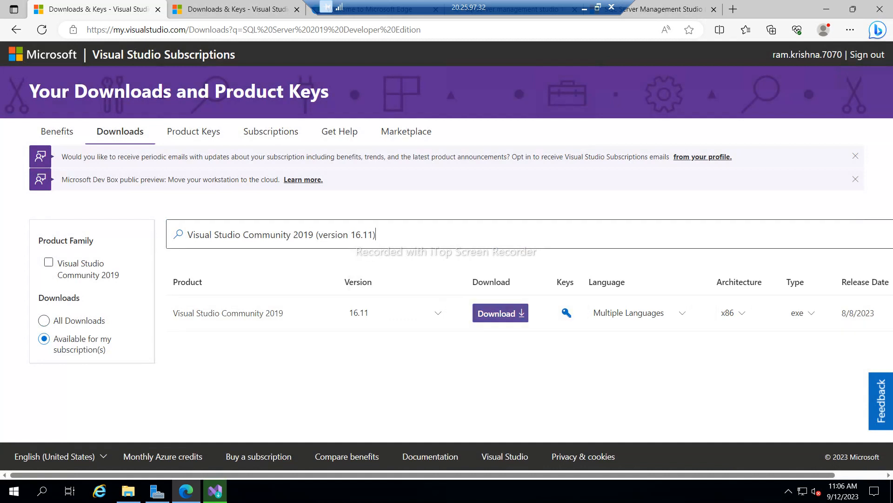
drag(376, 235, 187, 234)
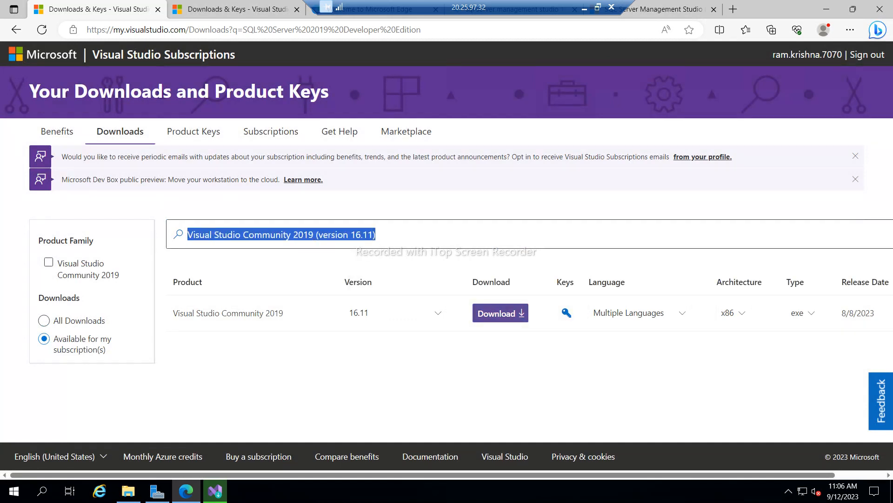
drag(413, 4, 241, 4)
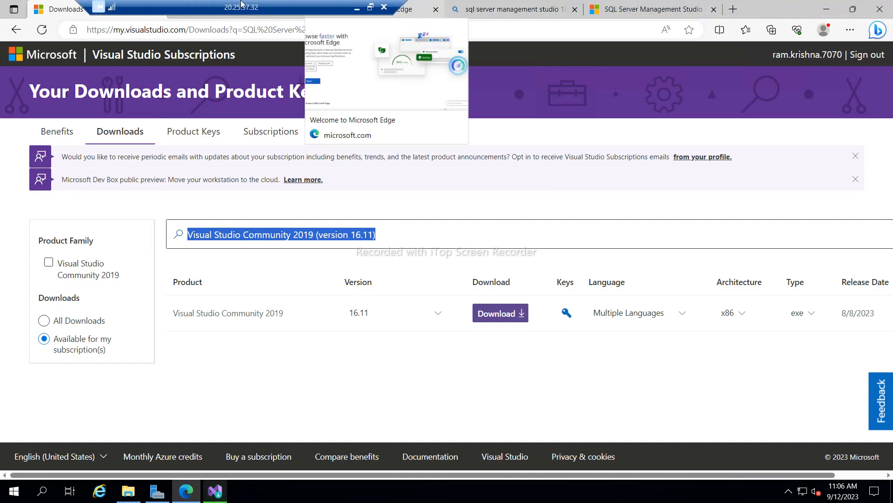
- Open the SSMS 18 blog article, then start and cancel the SSMS-Setup-ENU.exe download
click(515, 10)
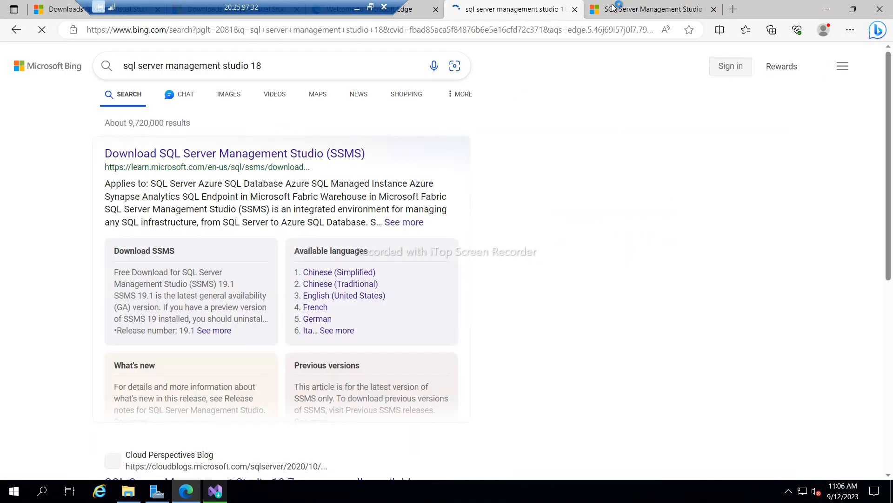
click(612, 7)
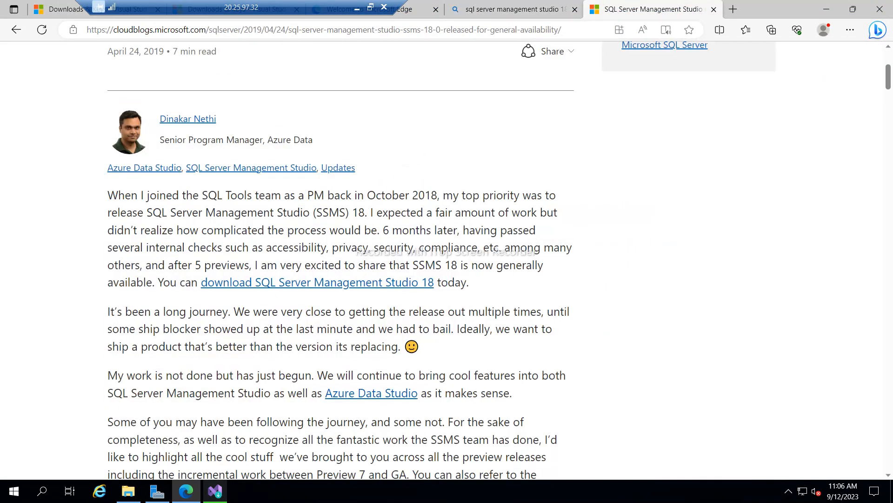
click(342, 287)
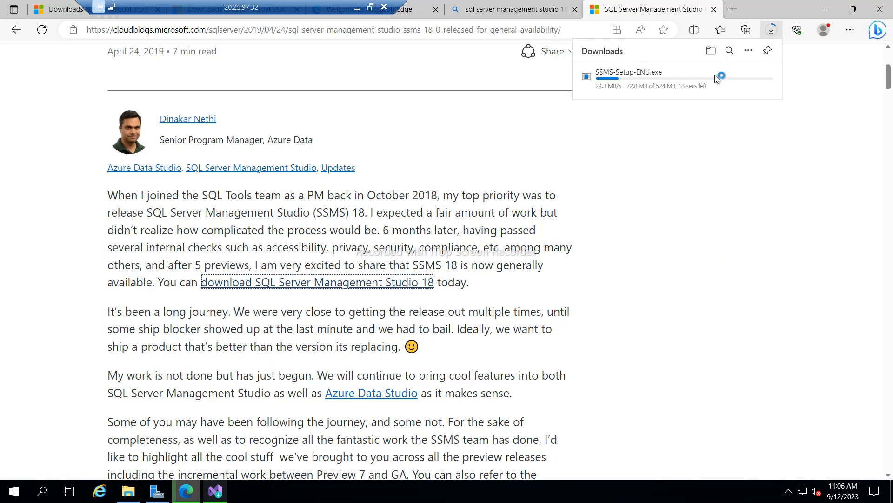
click(732, 76)
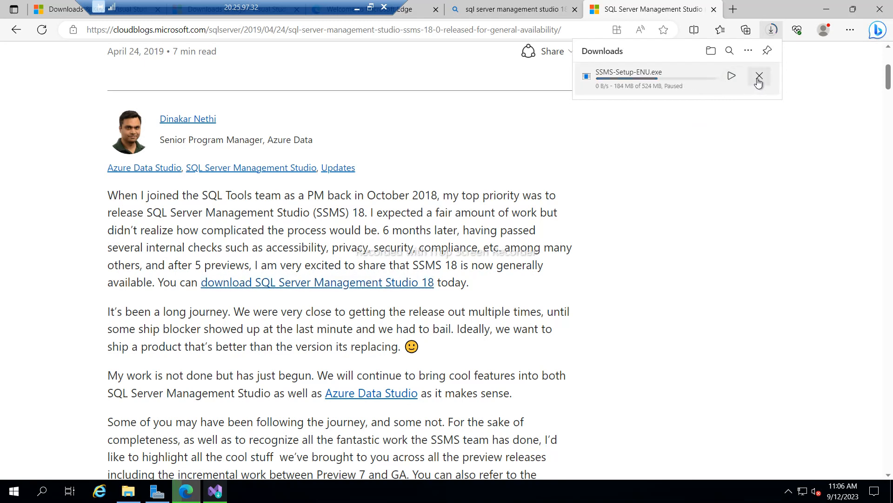
click(759, 77)
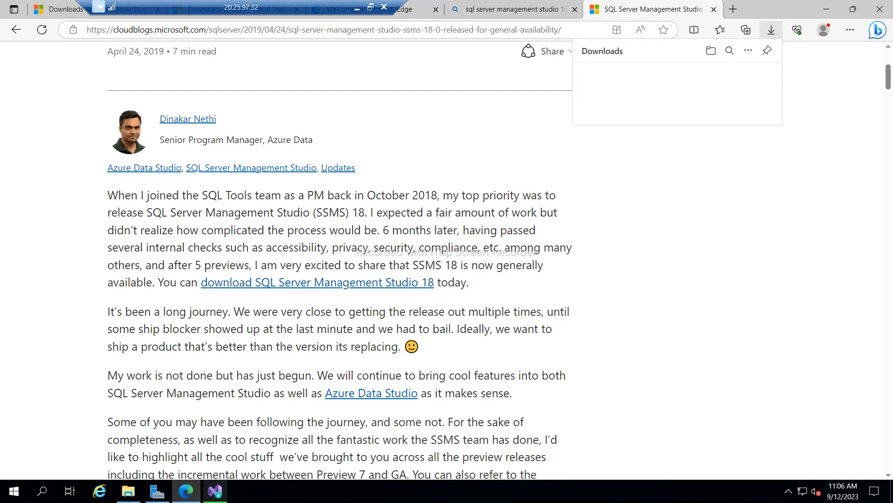
click(738, 264)
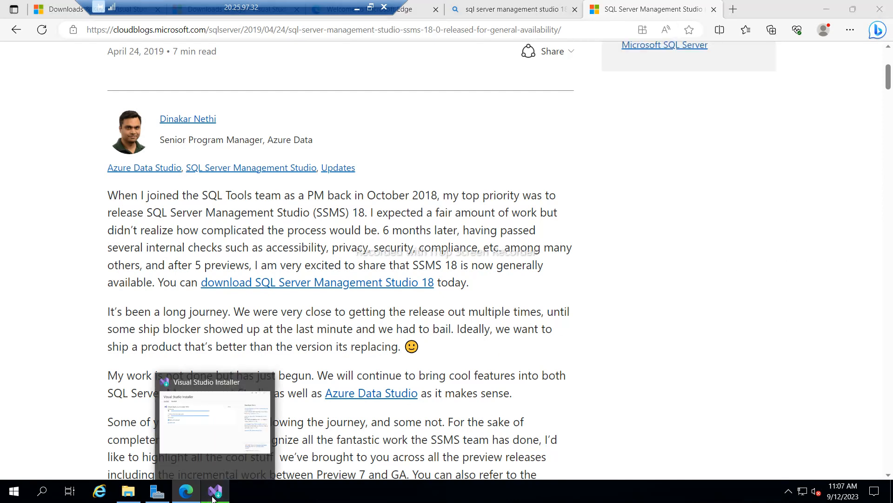
- Confirm the Community 2019 install is at 99% and reopen D:\SSIS_Software in File Explorer
click(214, 423)
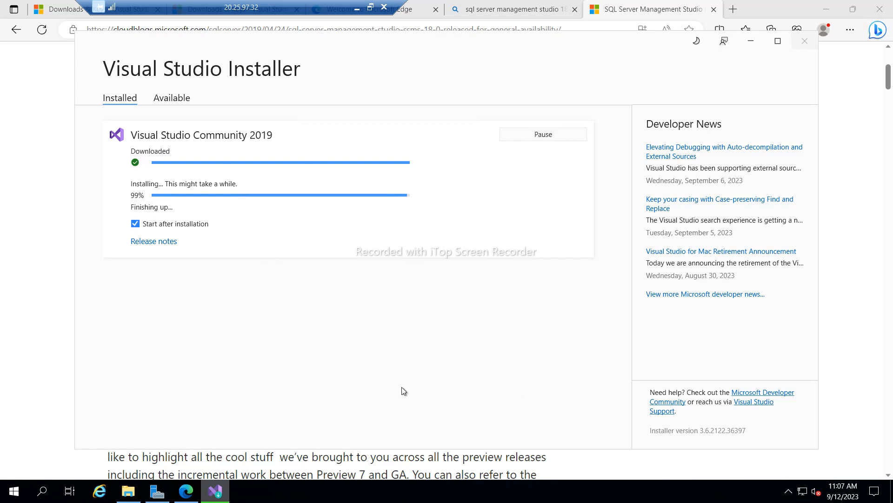
click(128, 491)
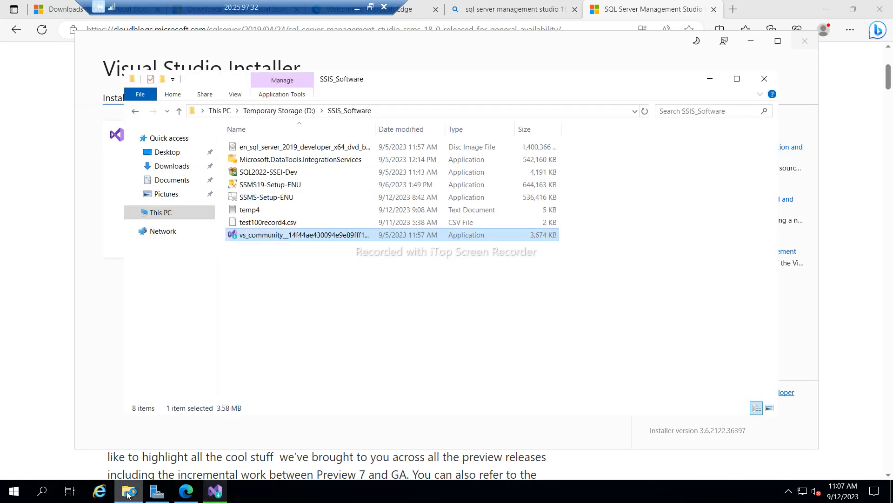
click(296, 312)
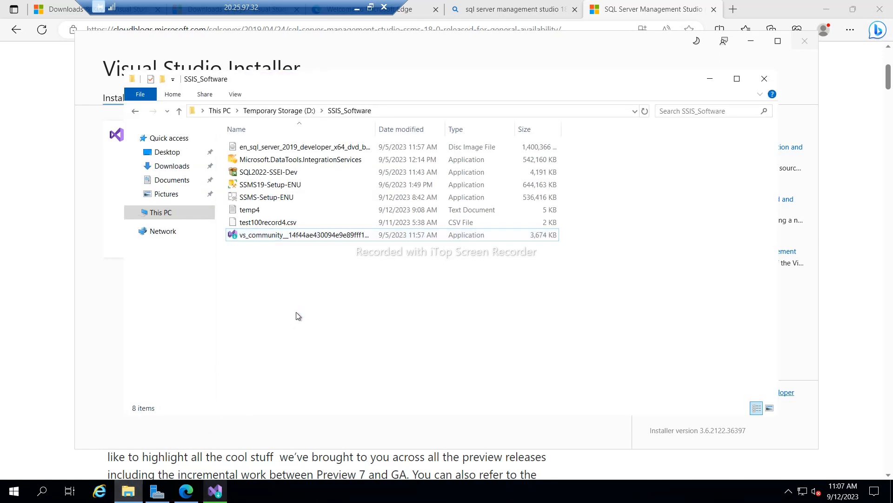
- Mount the SQL Server 2019 developer ISO and run setup from DVD Drive (F:) as administrator
click(294, 152)
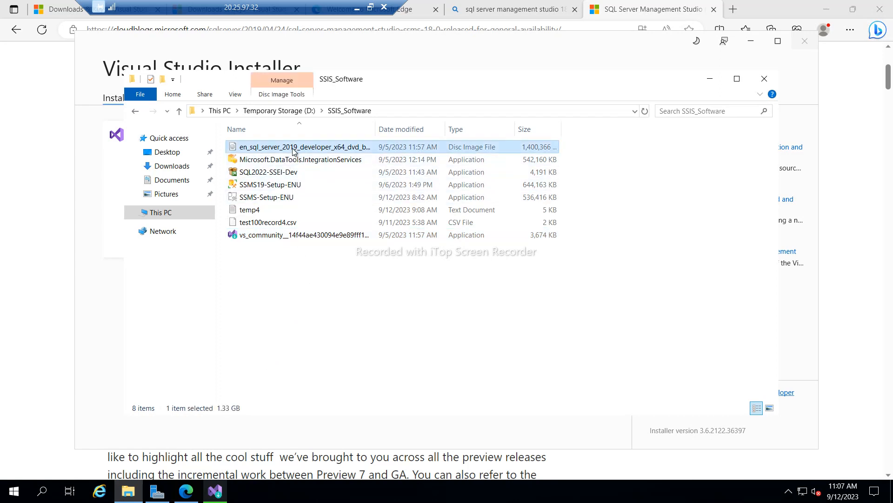
right_click(294, 150)
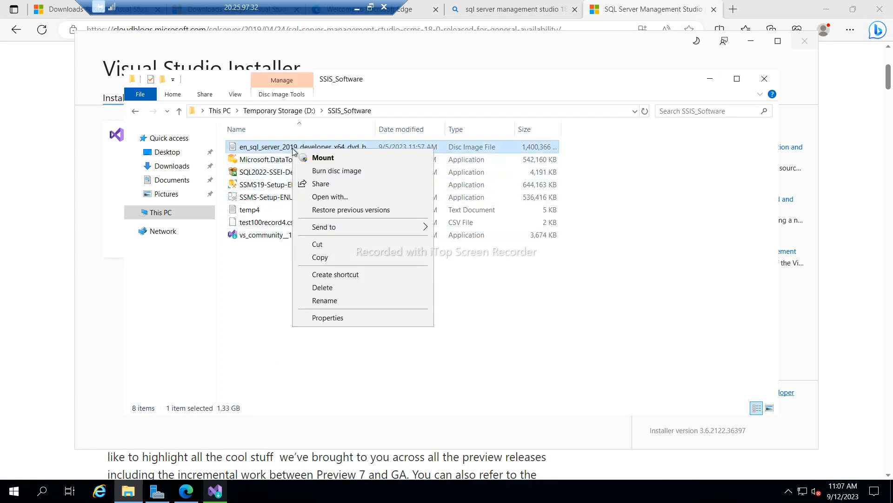
click(310, 157)
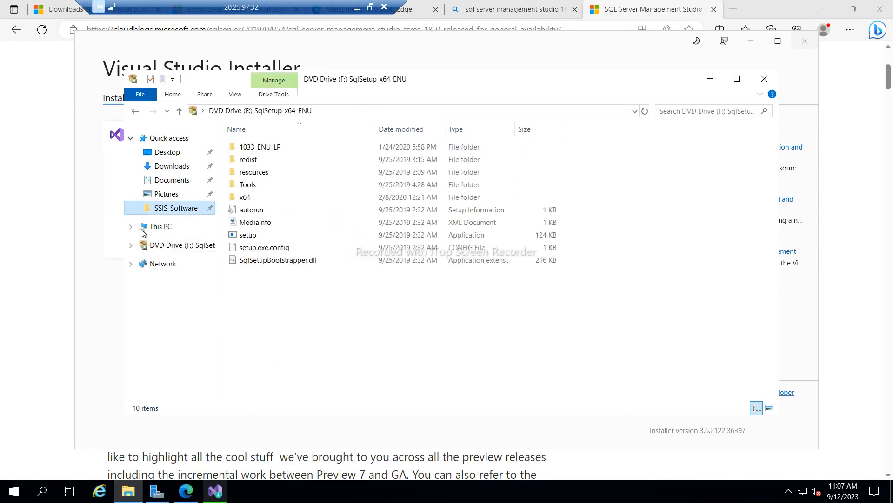
click(165, 247)
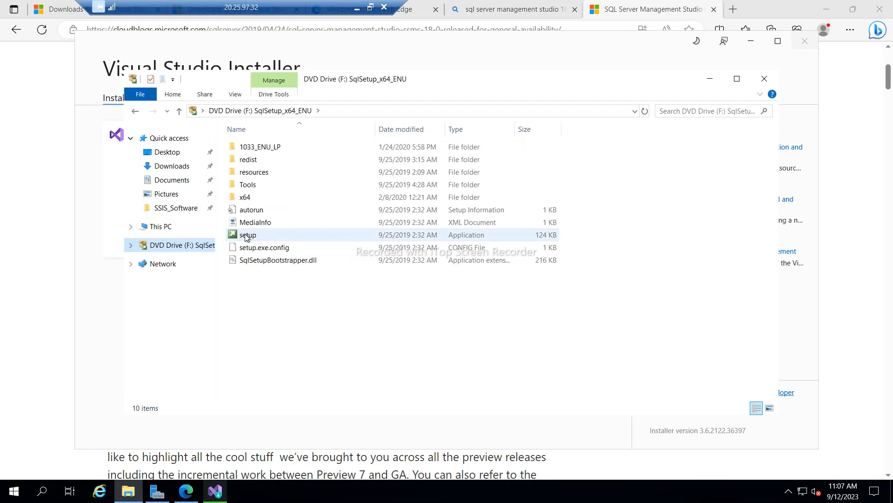
click(246, 236)
right_click(245, 235)
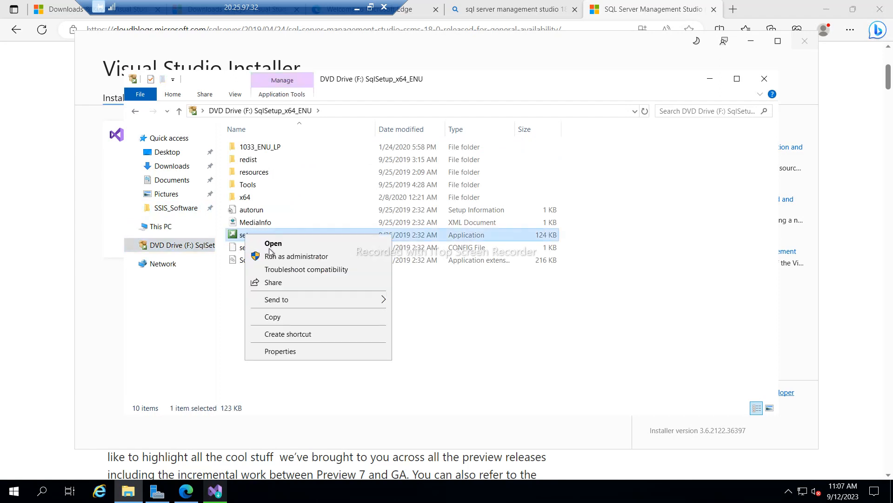
click(315, 257)
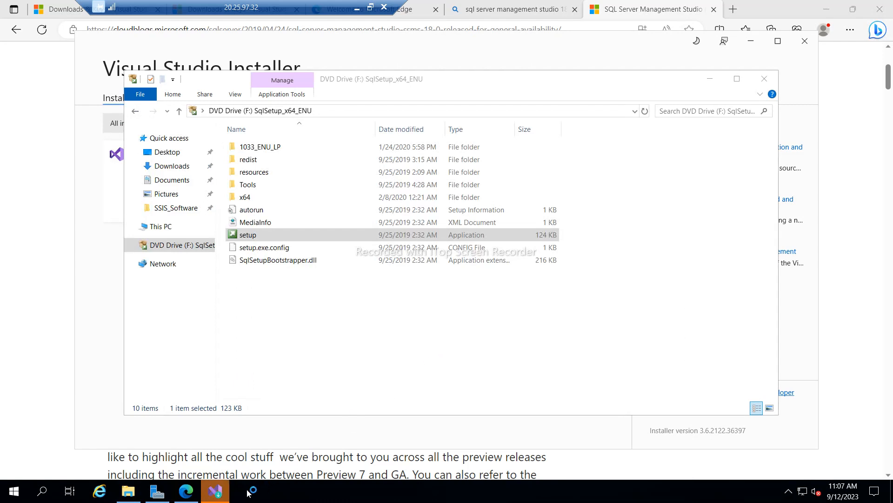
click(217, 497)
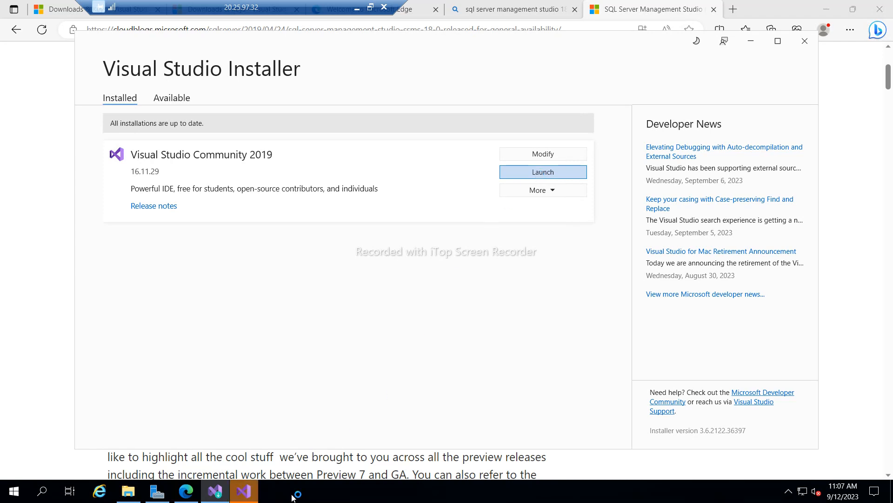
- Launch Visual Studio Community 2019 choosing 'Not now, maybe later' at sign-in, then return to File Explorer
click(247, 497)
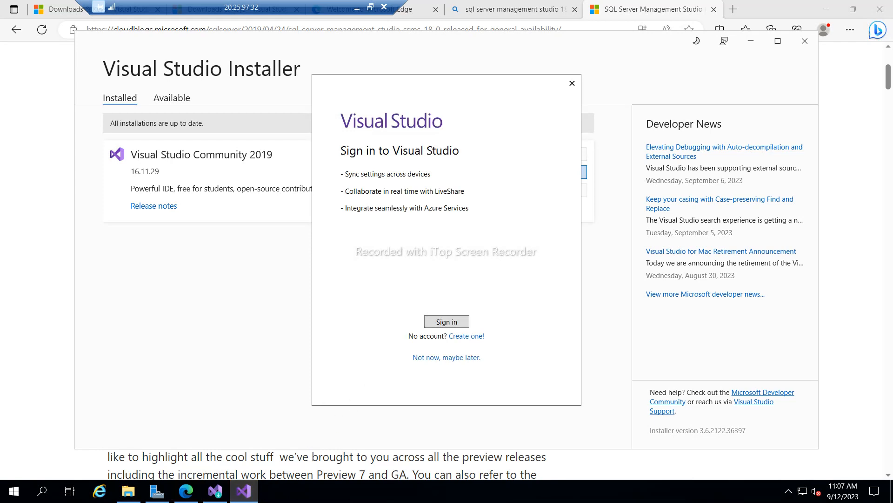
click(457, 358)
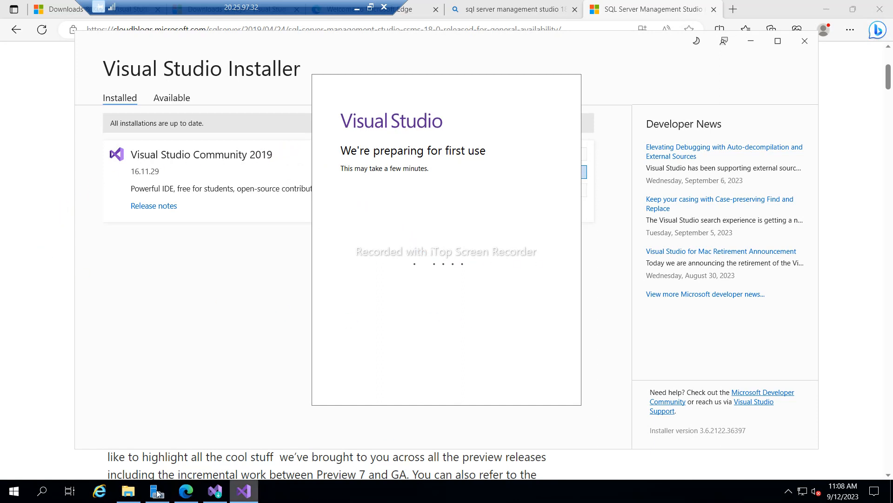
click(136, 494)
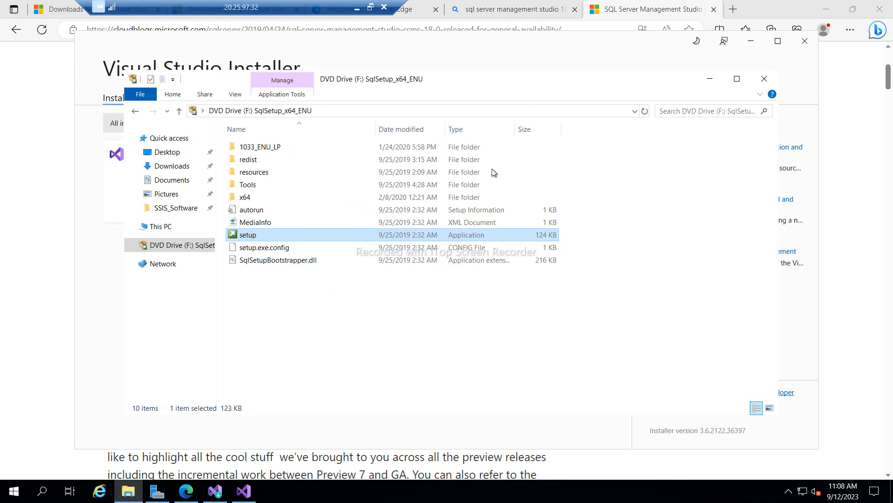
- Maximize SQL Server Installation Center and choose New SQL Server stand-alone installation on the Installation page
click(712, 79)
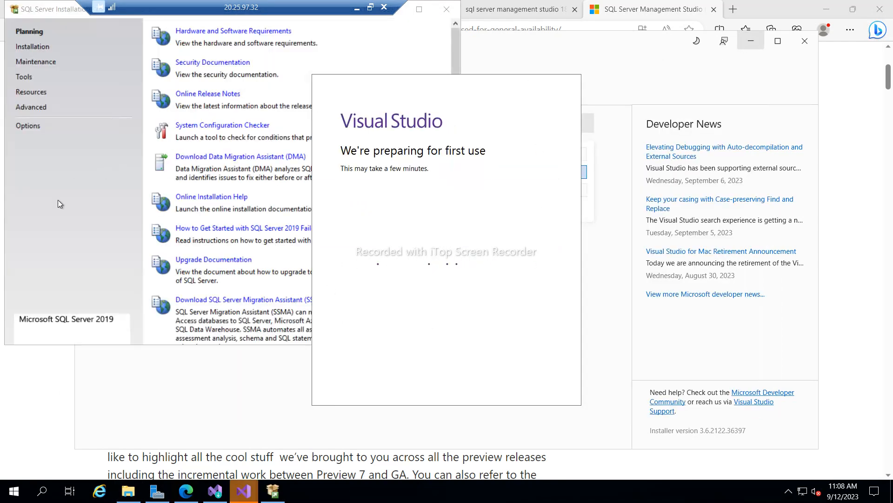
click(58, 200)
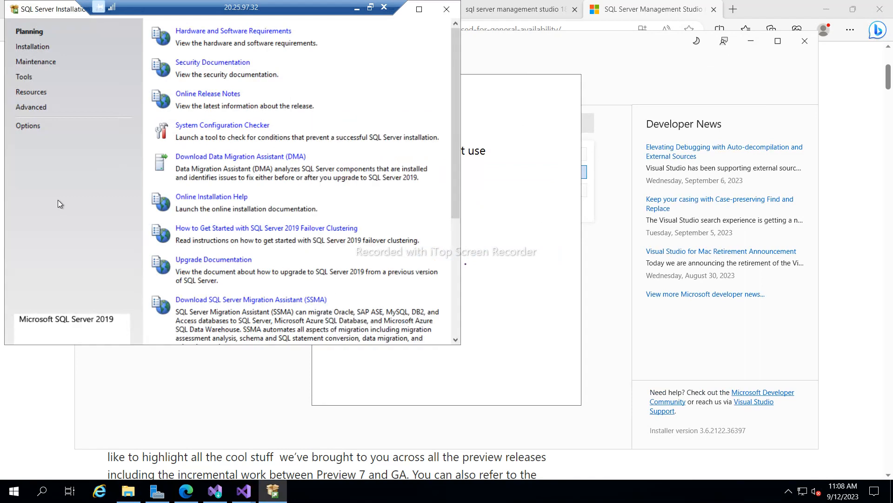
click(419, 10)
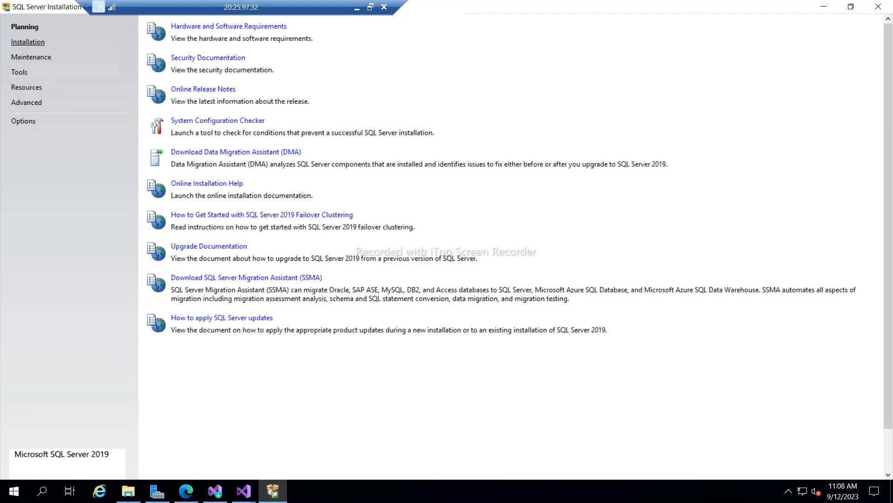
click(28, 42)
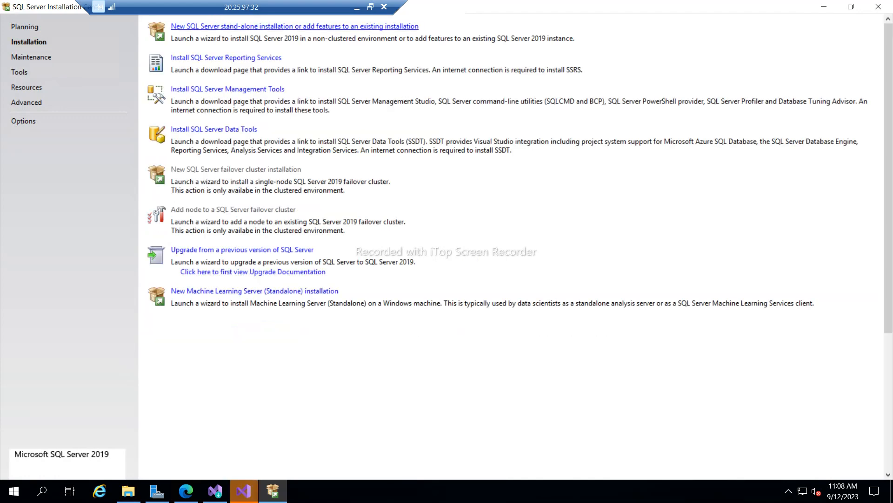
click(251, 27)
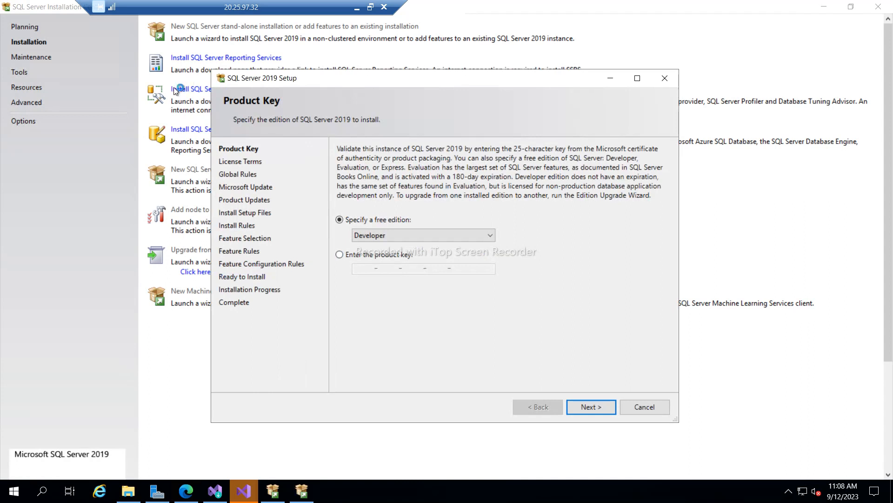
- Keep Developer as the free SQL Server edition and continue to the license terms
drag(356, 80, 449, 153)
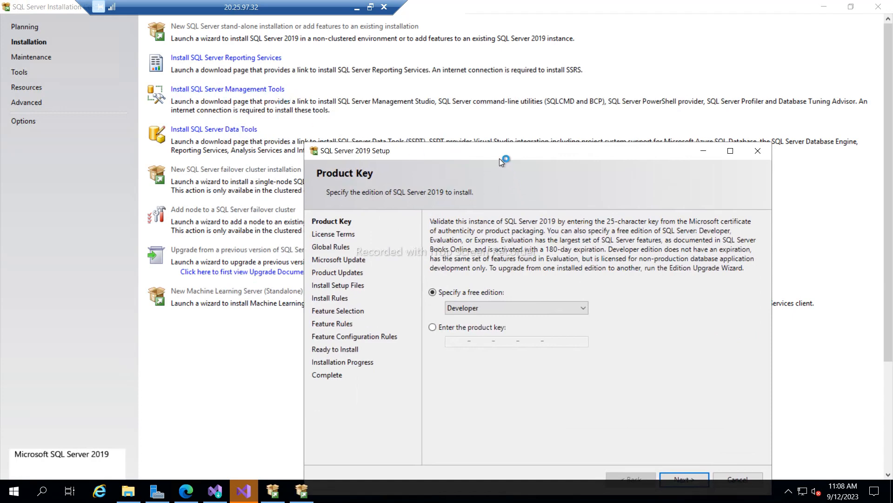
drag(495, 151, 452, 39)
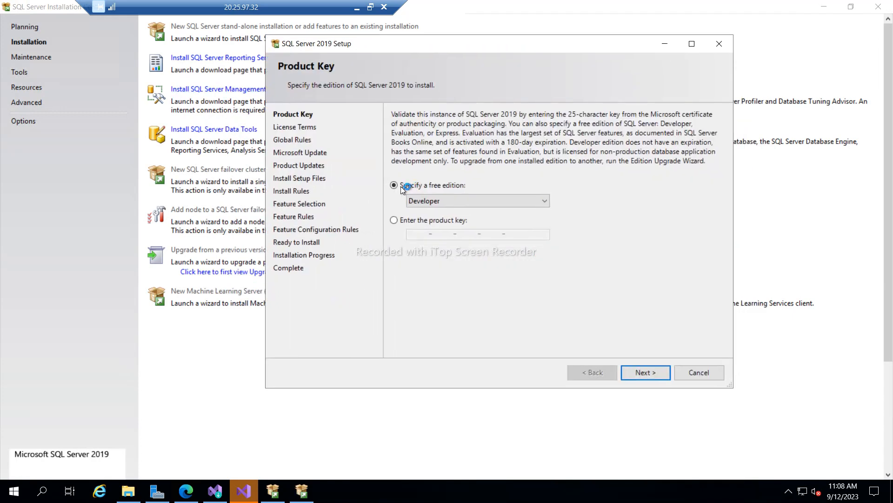
click(447, 201)
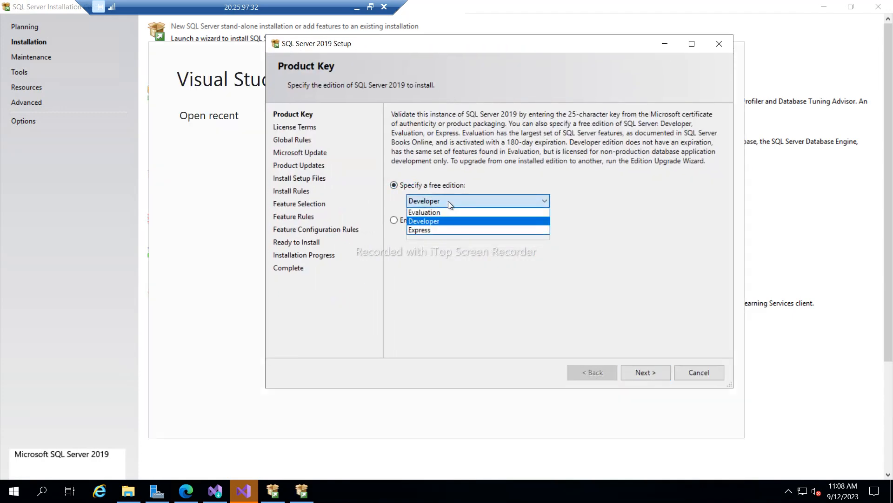
click(430, 222)
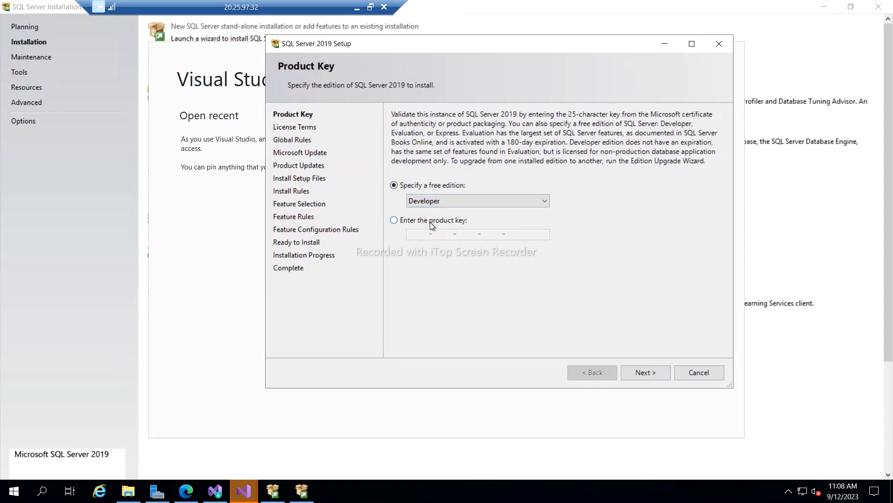
click(632, 372)
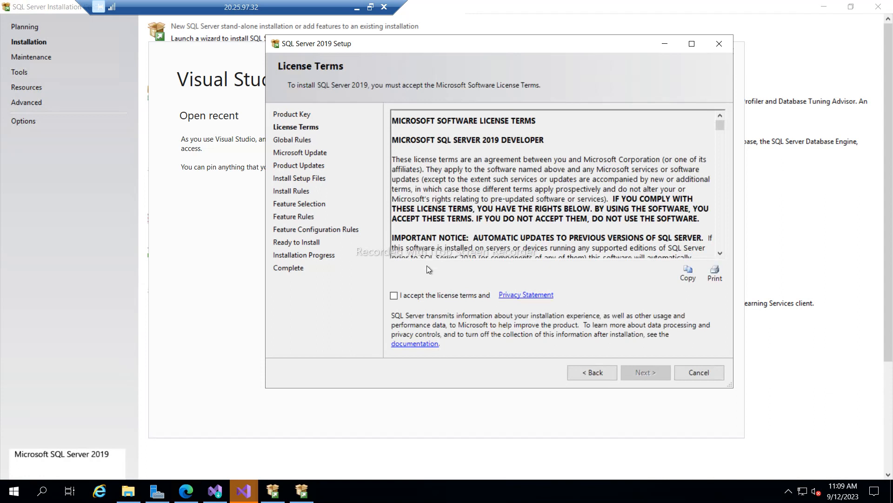
- Accept the license terms, pass the rule check and Microsoft Update, then bring Visual Studio forward
click(394, 296)
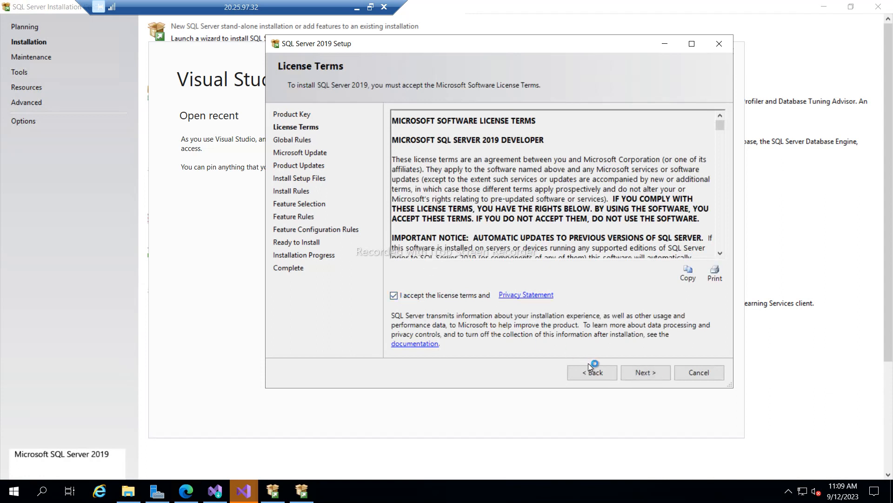
click(638, 377)
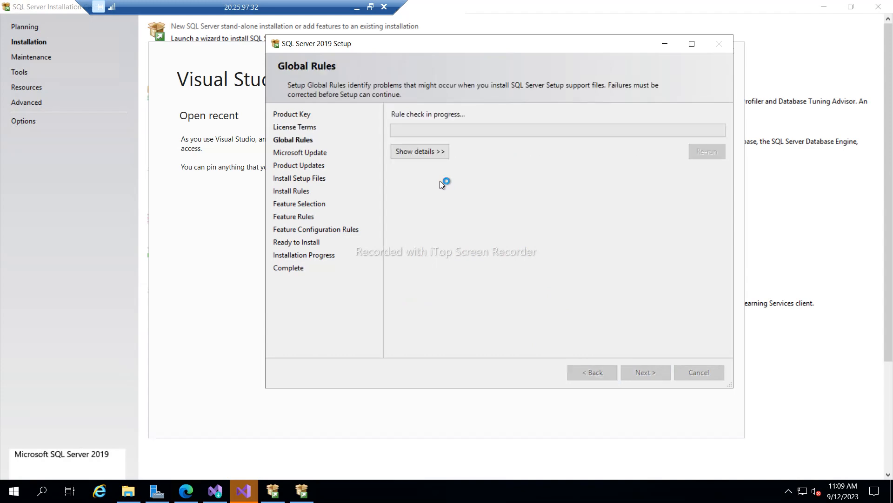
click(416, 154)
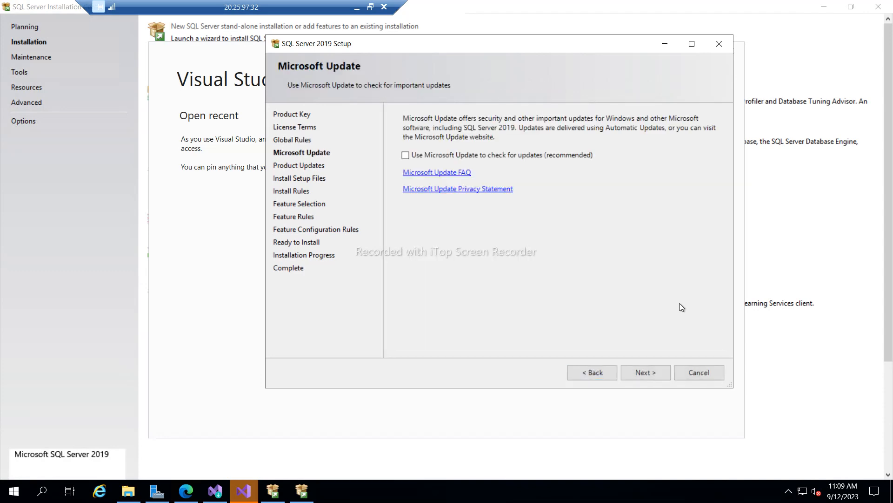
click(644, 373)
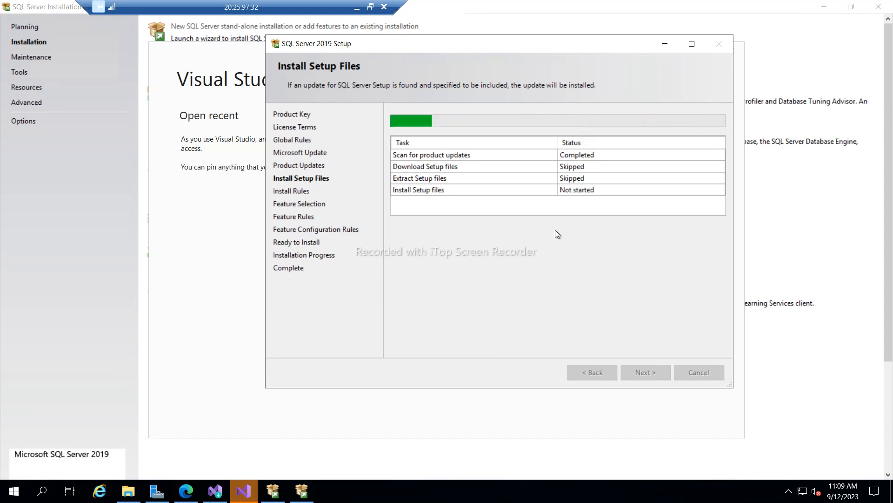
click(201, 256)
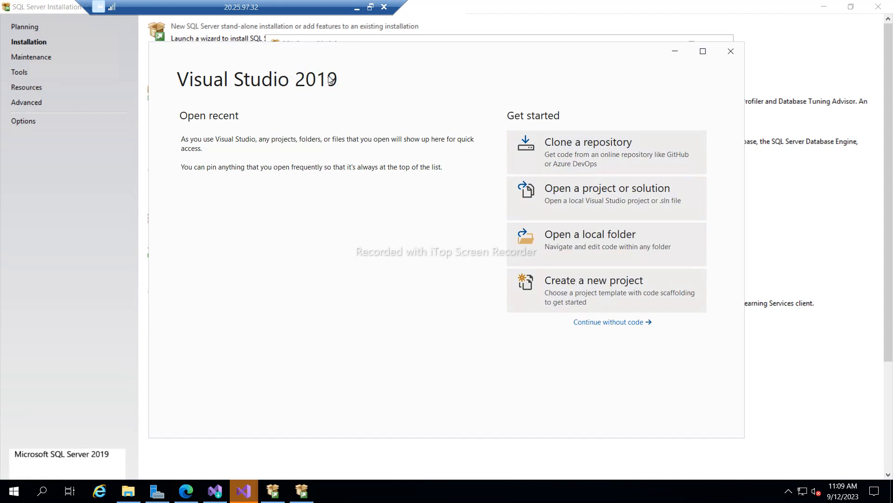
- Move the start window aside and enter Visual Studio 2019 via 'Continue without code'
drag(306, 62, 328, 93)
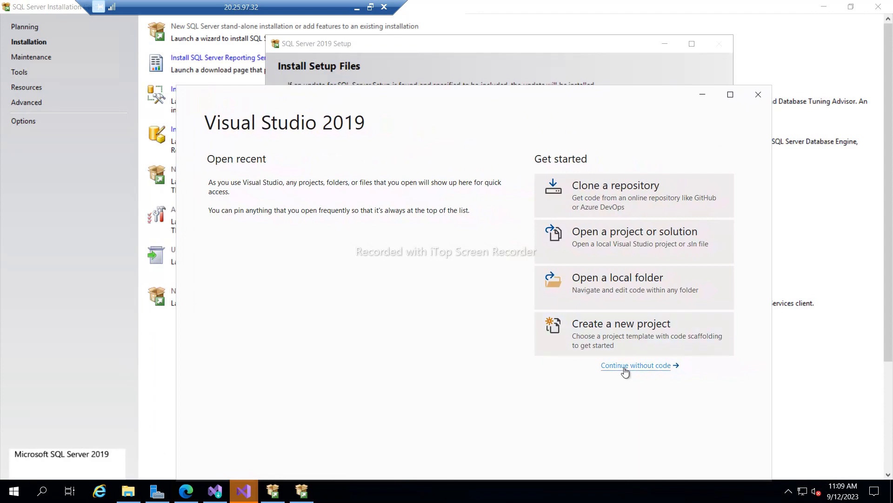
click(624, 367)
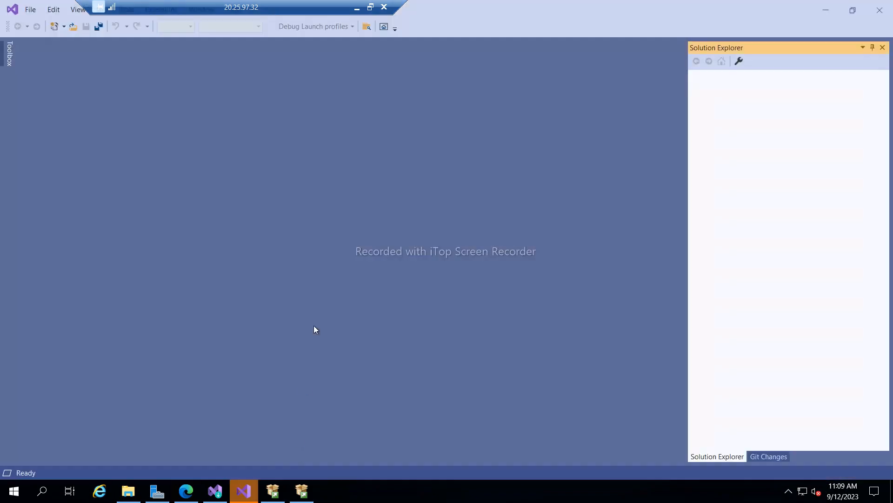
drag(247, 5, 577, 2)
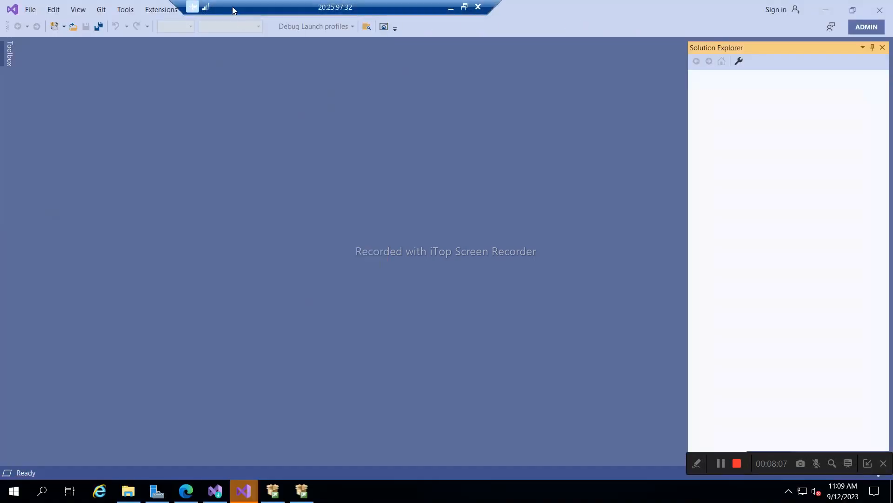
- Search online extensions for 'in' and download SQL Server Integration Services Projects
click(163, 11)
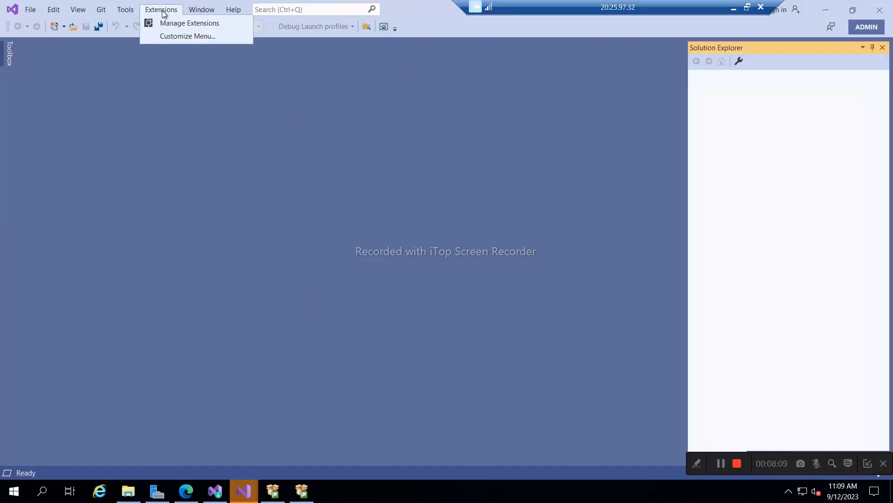
click(189, 24)
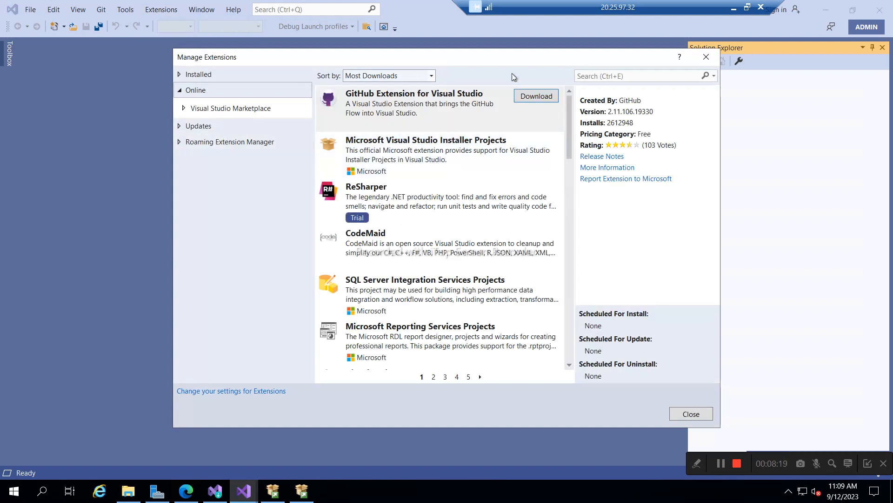
click(637, 76)
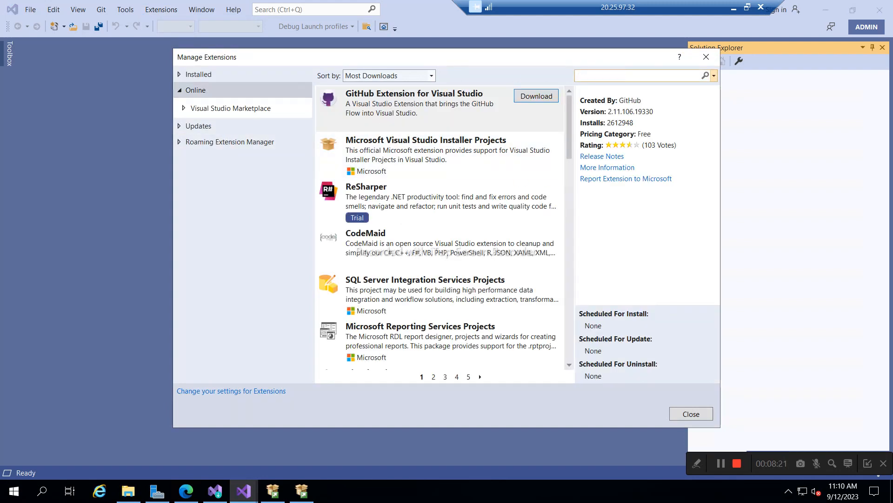
text(in)
key(Return)
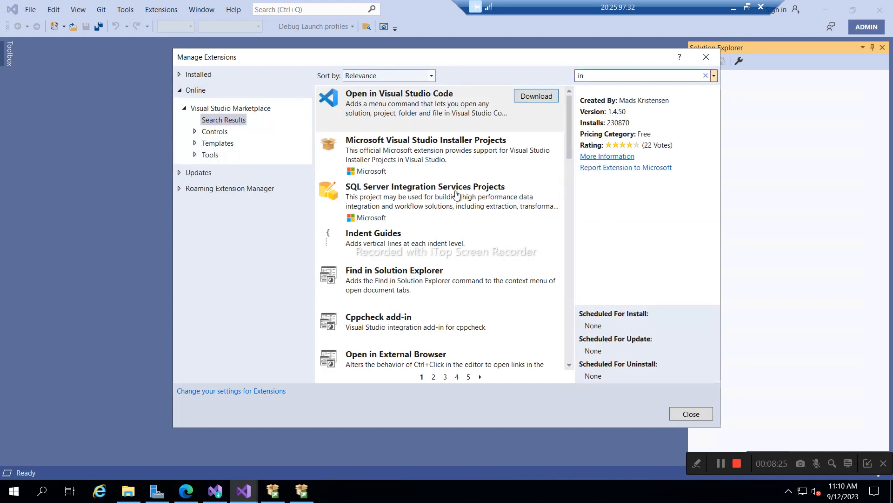
click(428, 201)
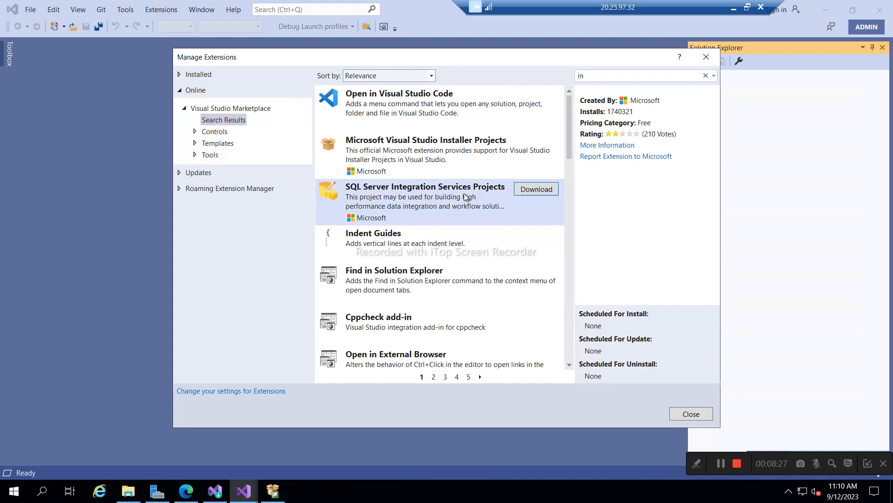
click(537, 190)
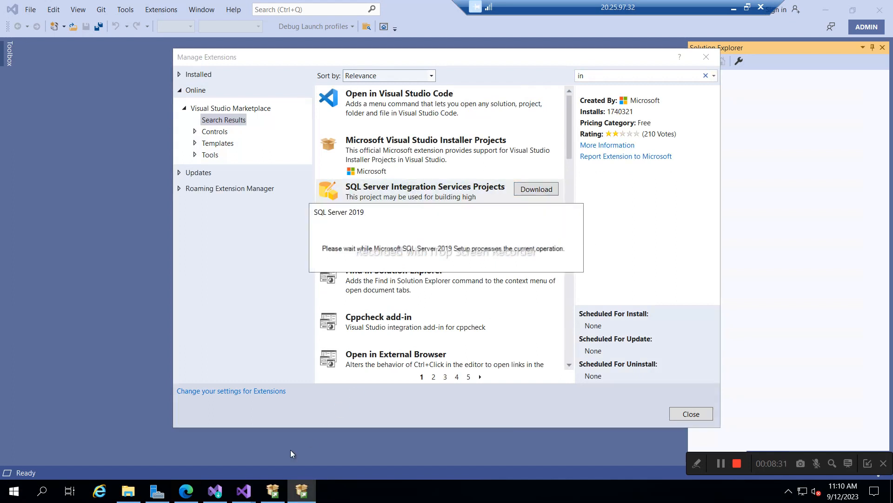
- Run Microsoft.DataTools.IntegrationServices from the SSIS_Software folder as administrator
click(126, 491)
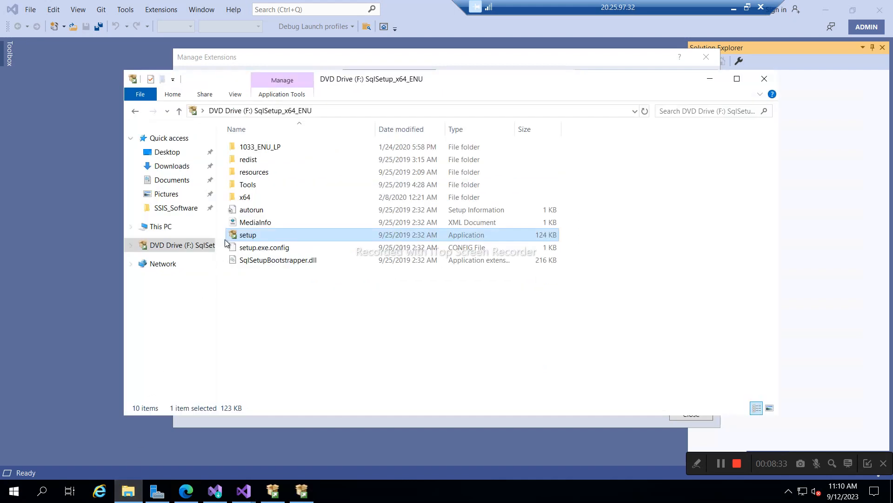
click(167, 209)
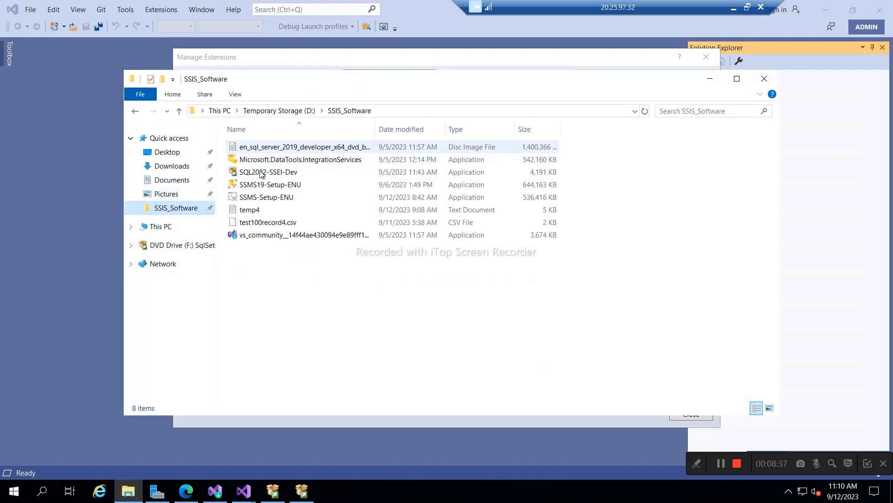
click(321, 161)
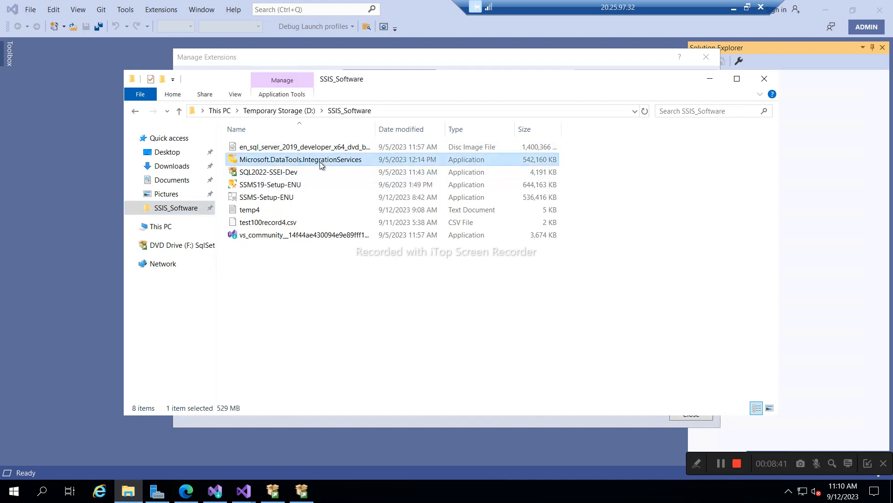
right_click(319, 161)
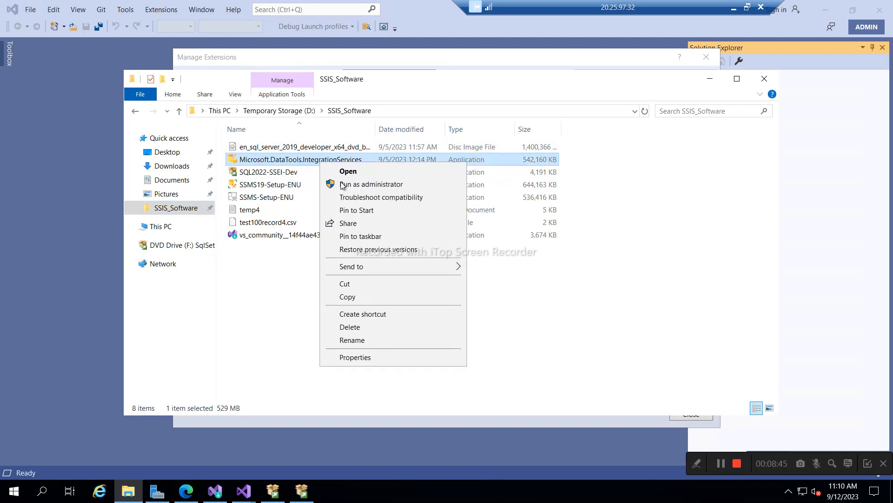
click(356, 184)
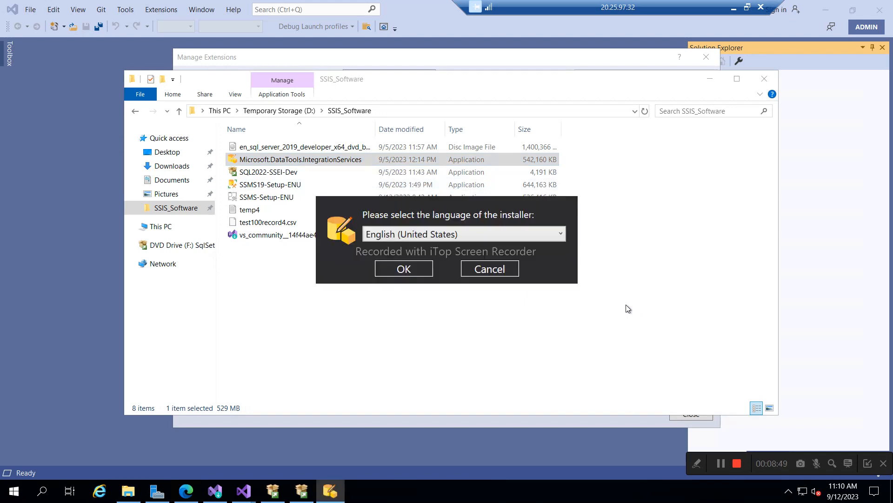
- Confirm English, accept the terms and install SSIS Projects into Visual Studio Community 2019
click(405, 270)
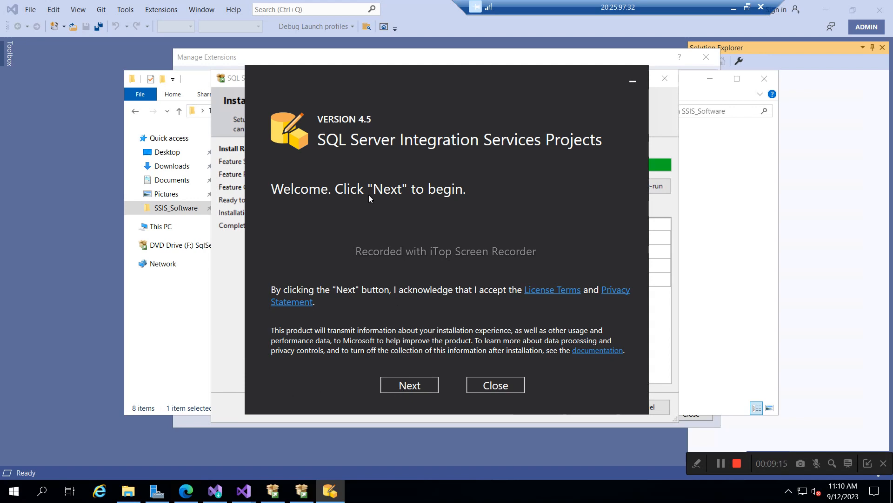
click(404, 389)
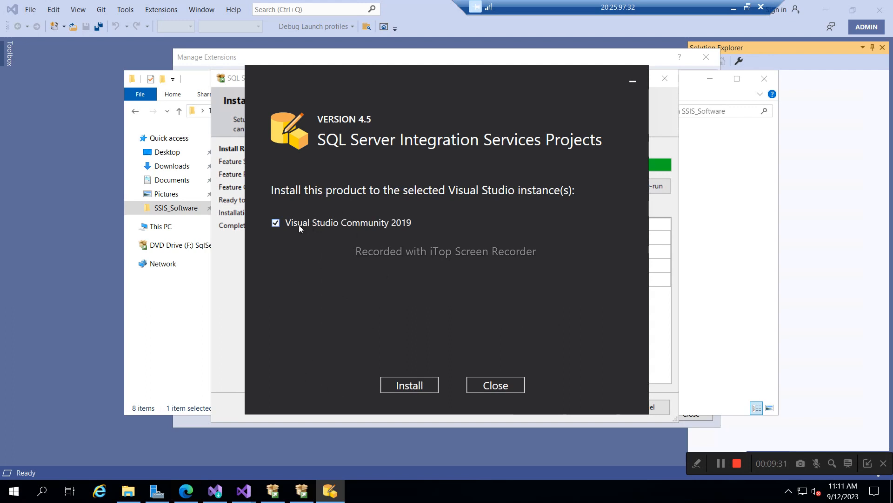
click(422, 390)
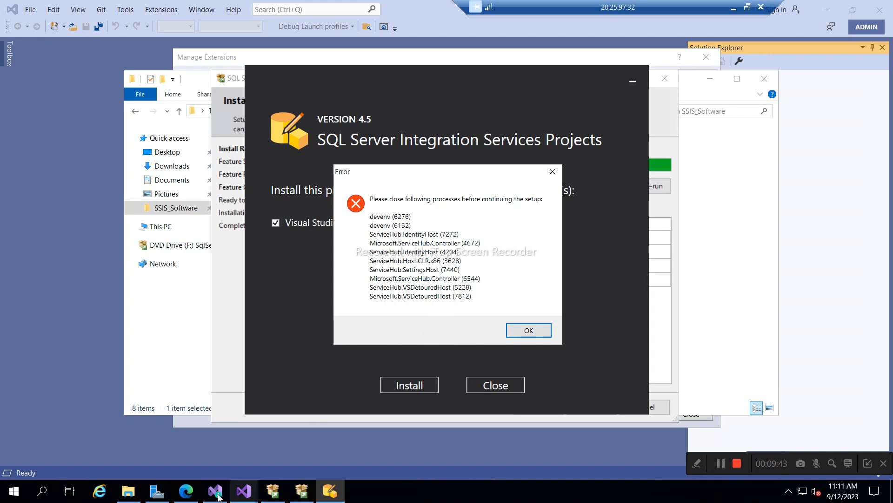
mouse_move(245, 498)
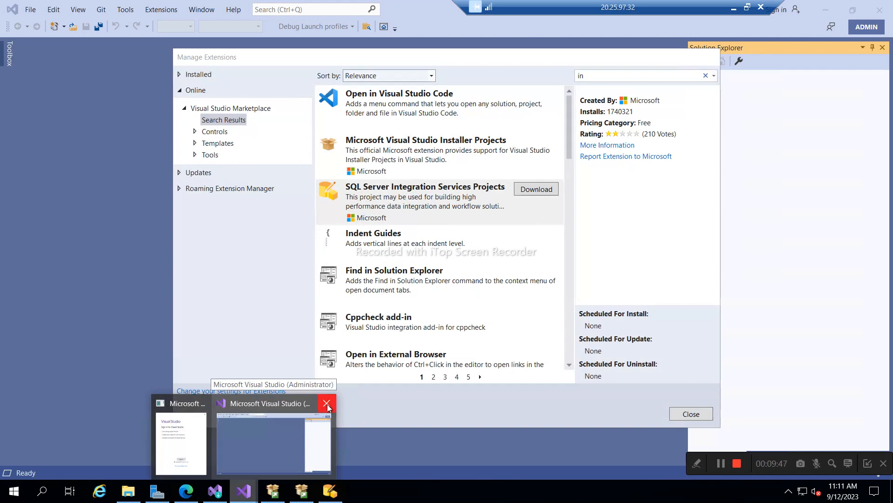
- Close Manage Extensions, Visual Studio 2019 and the Visual Studio Installer
click(328, 404)
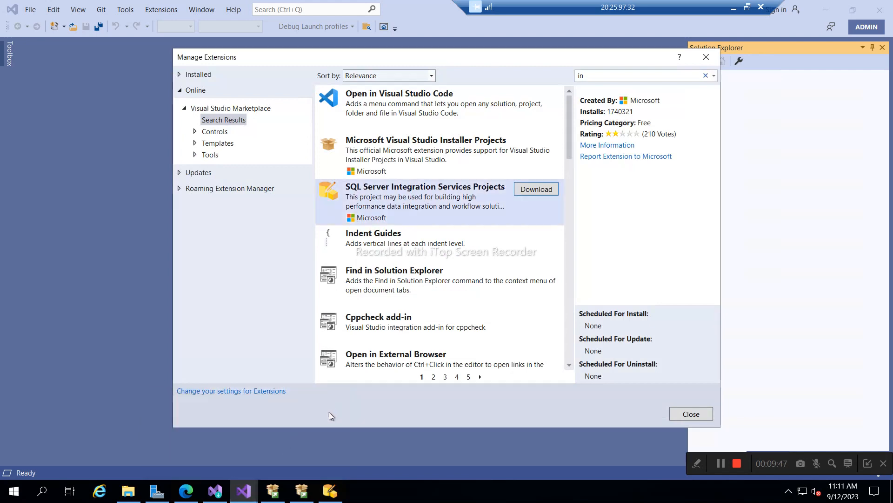
click(690, 415)
click(884, 11)
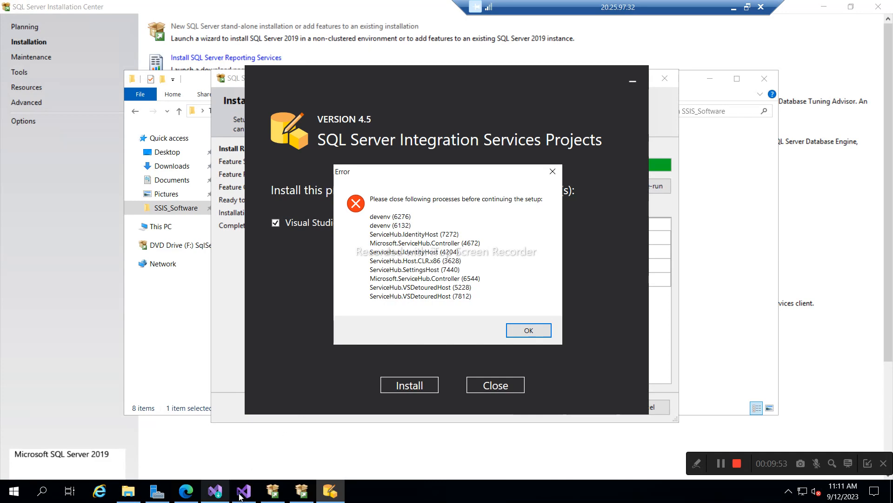
mouse_move(240, 489)
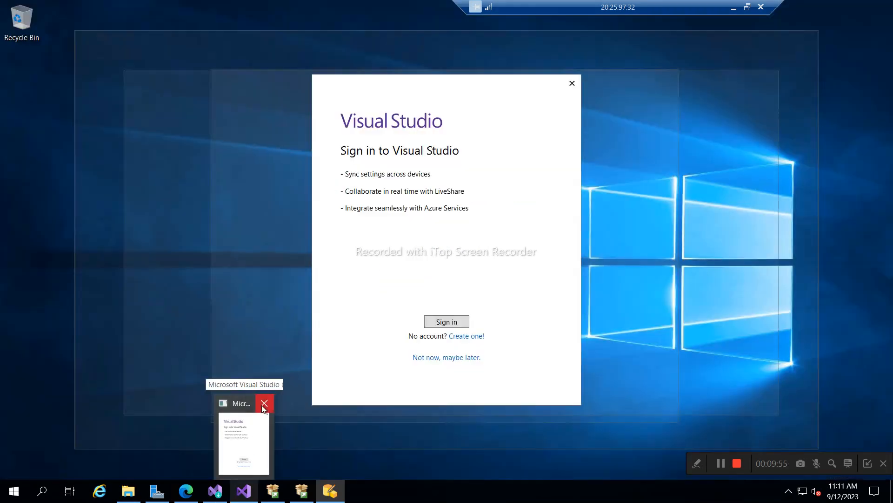
click(263, 405)
mouse_move(218, 492)
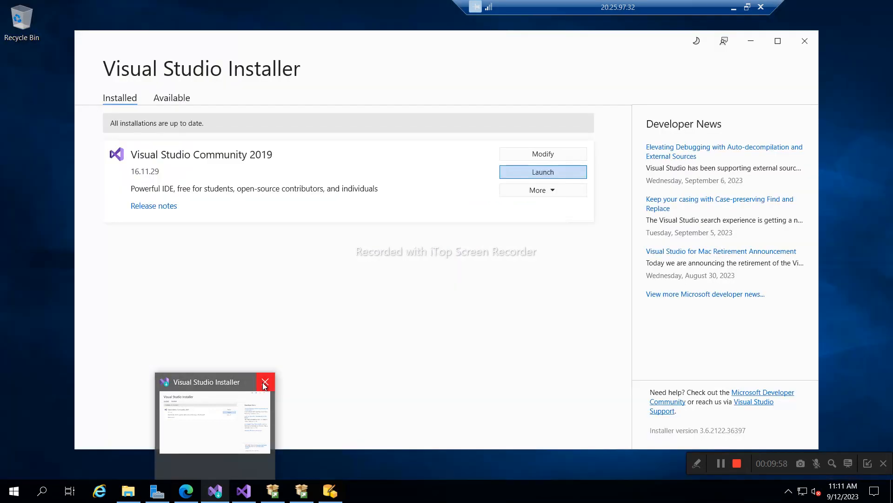
click(265, 383)
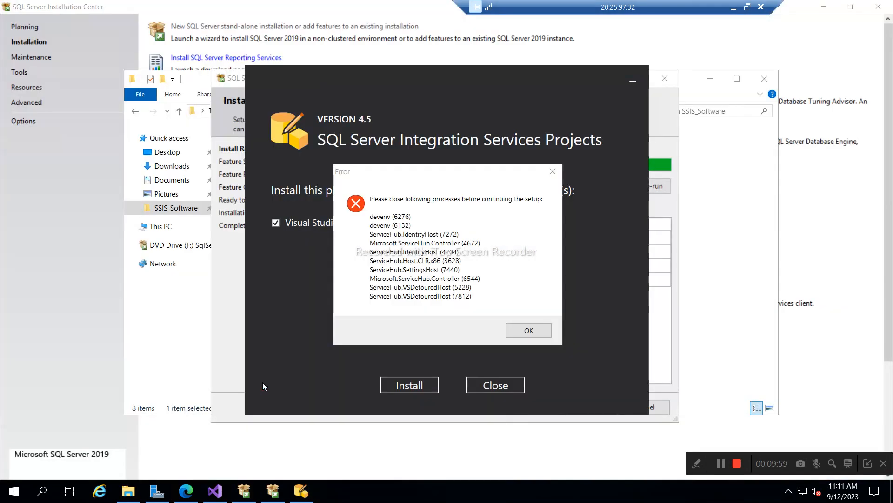
- Dismiss the error, retry the SSIS Projects install, and dismiss the remaining-processes error
click(521, 330)
click(520, 330)
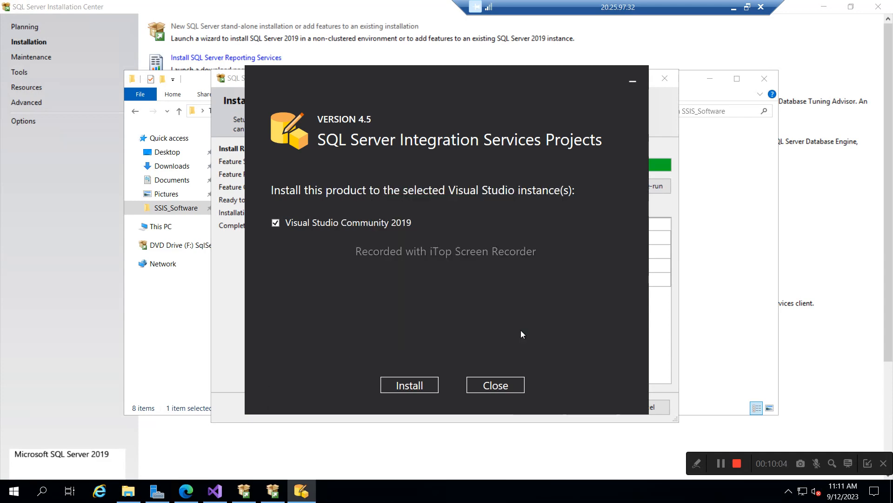
click(403, 386)
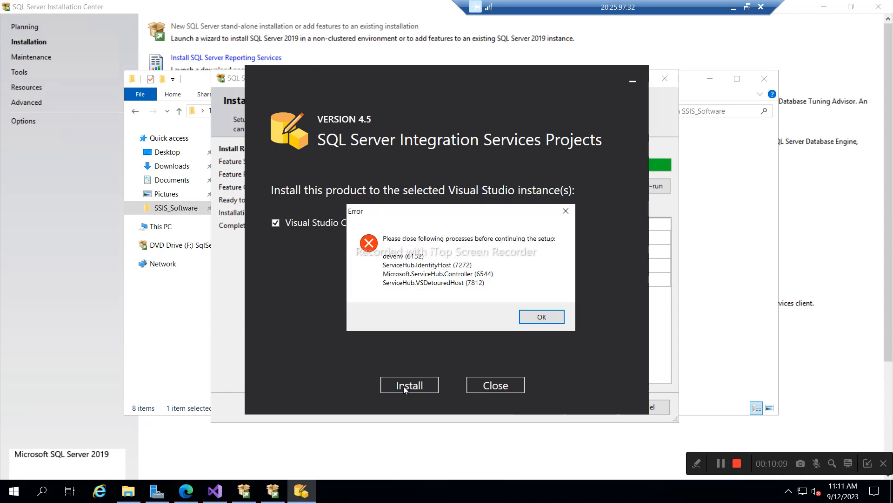
click(546, 319)
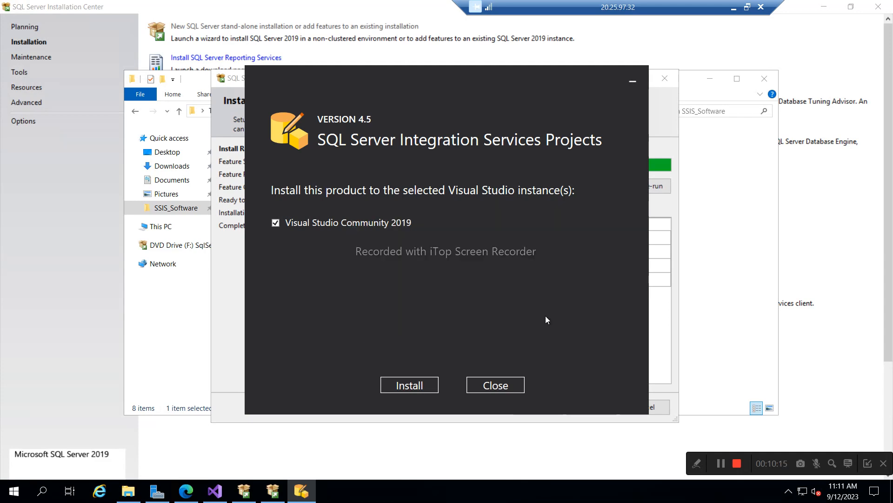
- Find the firewall via a Start search for 'fire' and turn it off for private and public networks
click(227, 293)
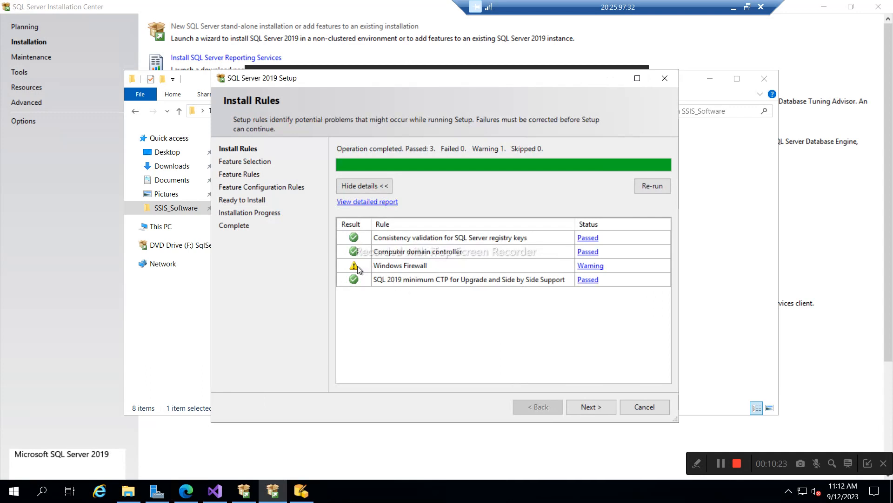
click(13, 496)
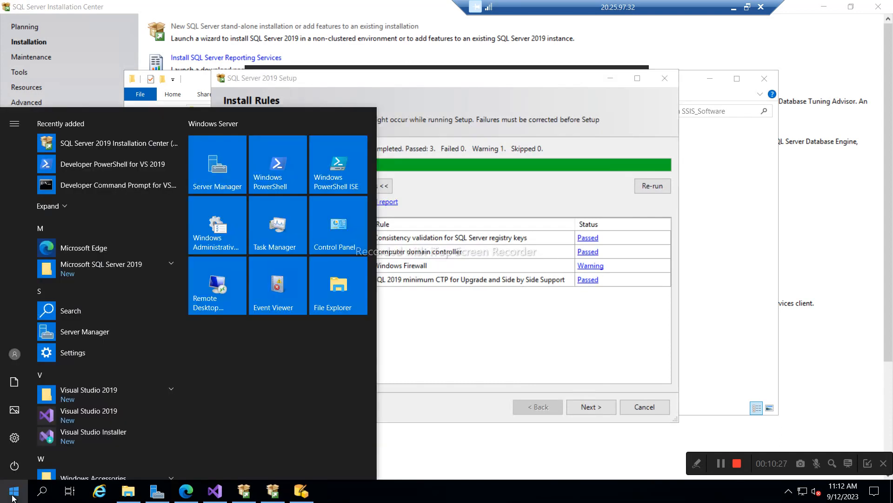
text(fire)
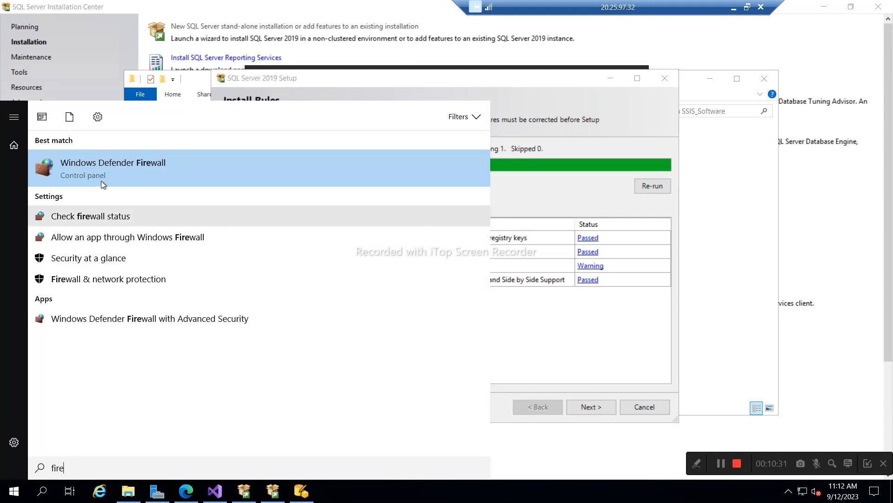
click(115, 220)
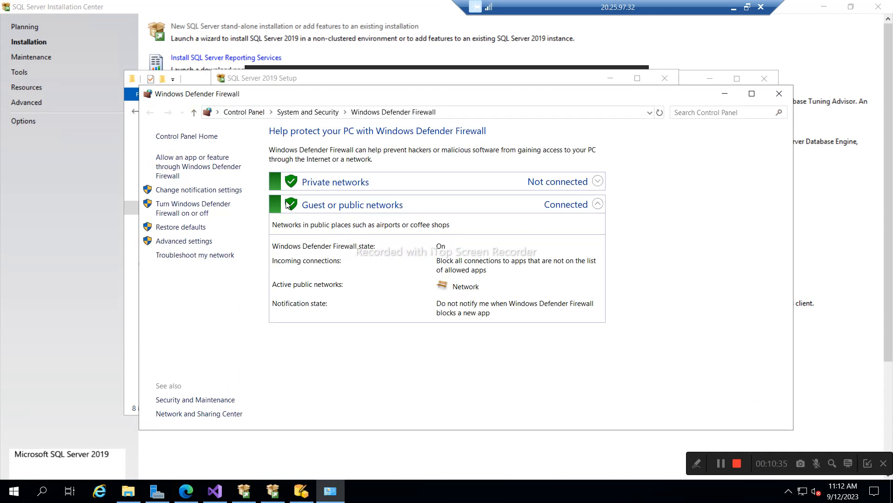
click(180, 213)
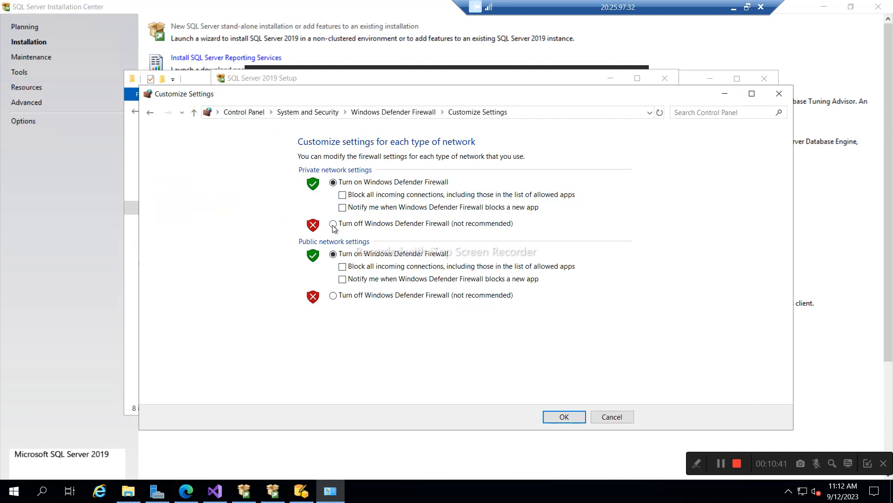
click(333, 224)
click(333, 295)
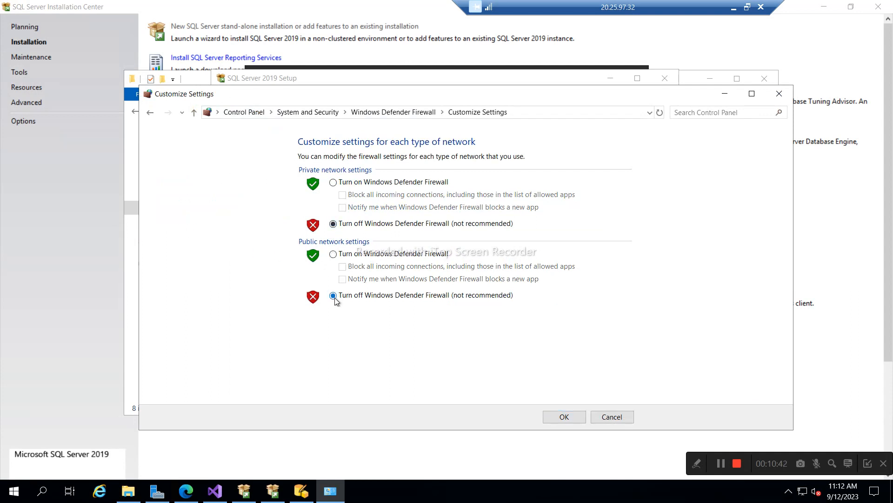
click(556, 418)
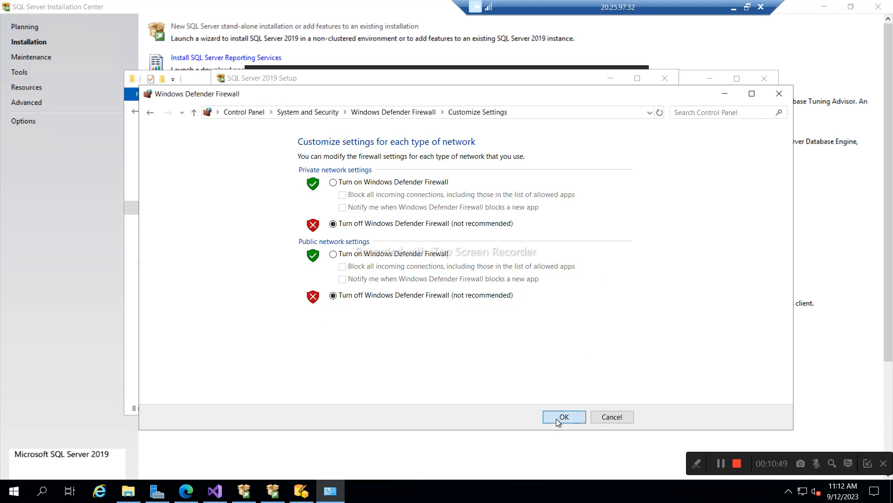
click(781, 96)
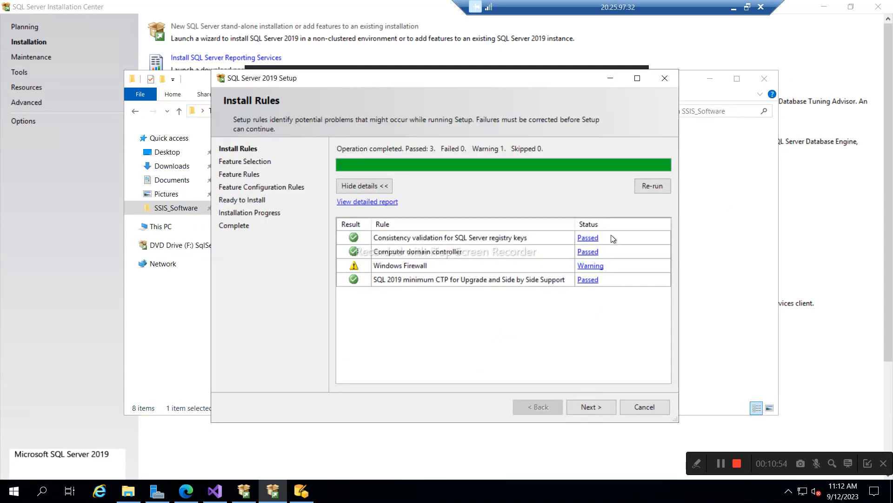
- Re-run install rules and select Database Engine, Analysis Services, and Integration Services with Scale Out Master and Worker
click(657, 186)
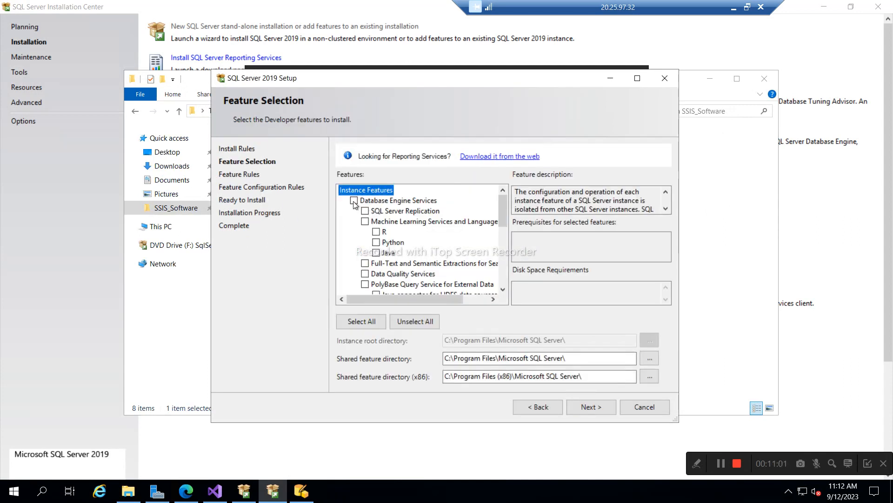
click(354, 200)
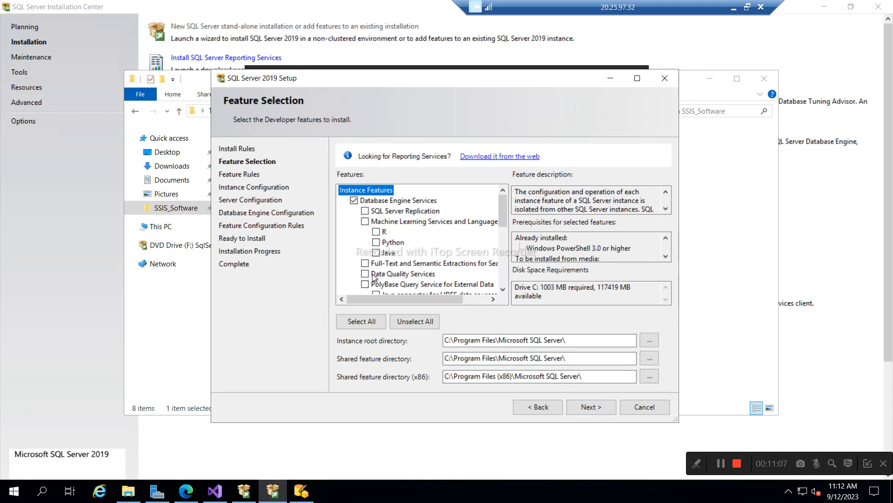
scroll(368, 279, down, 2)
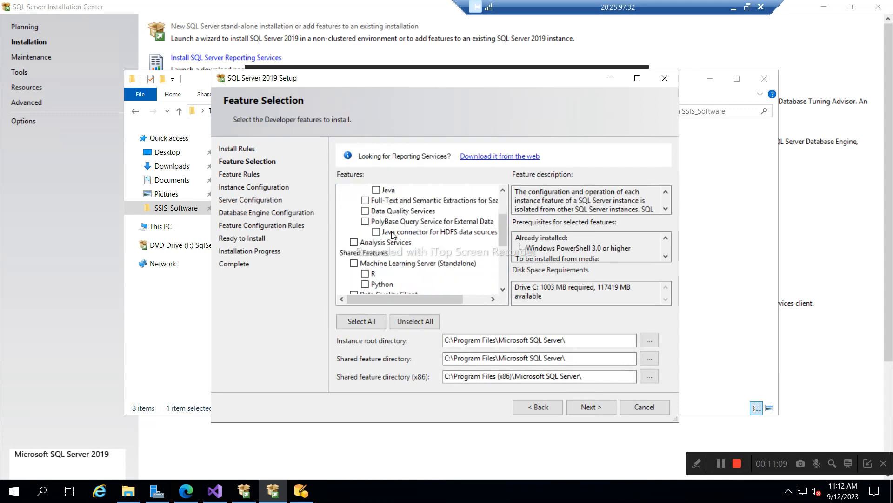
click(355, 241)
scroll(422, 250, down, 2)
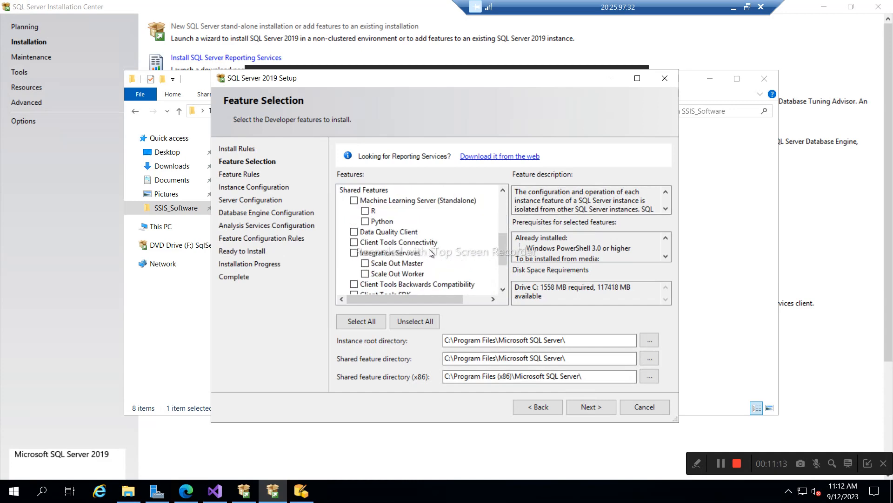
click(355, 253)
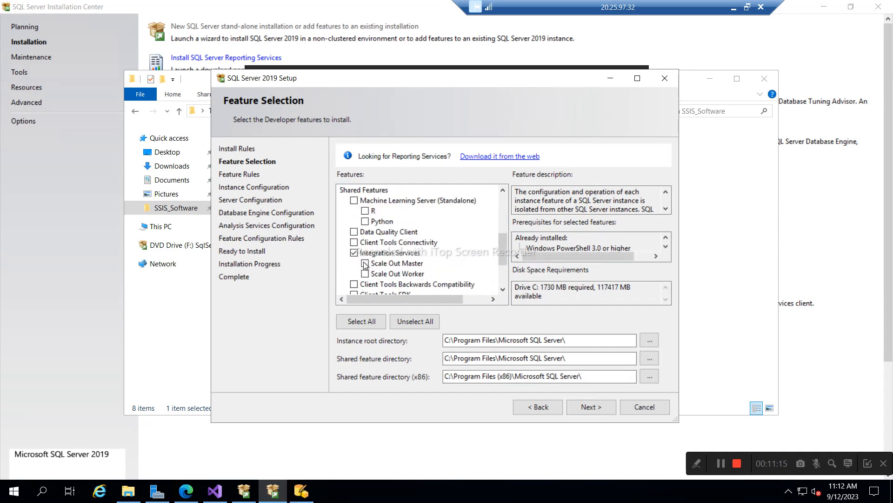
click(365, 263)
click(366, 274)
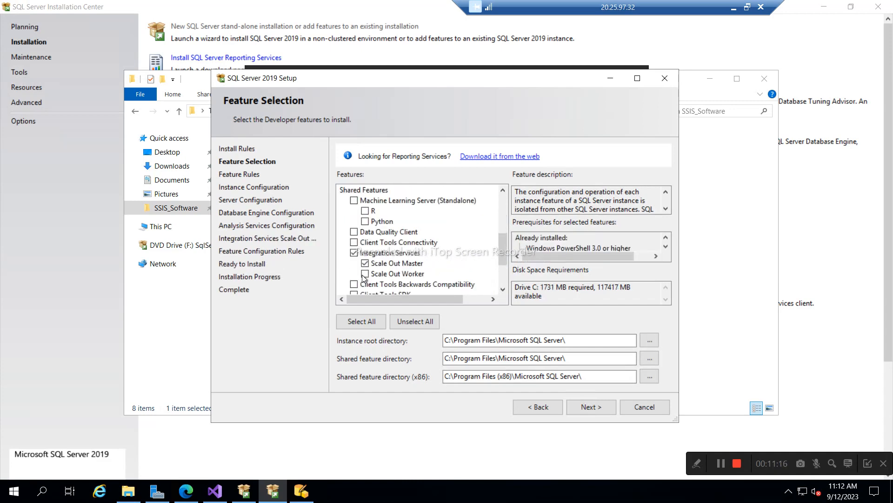
- Add Client Tools Connectivity, Backwards Compatibility and SDK, then finish feature selection
click(356, 243)
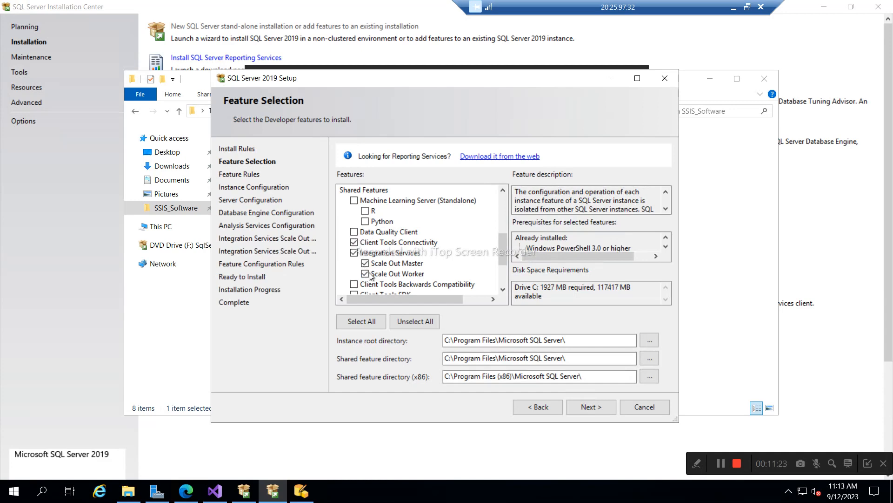
scroll(375, 277, down, 1)
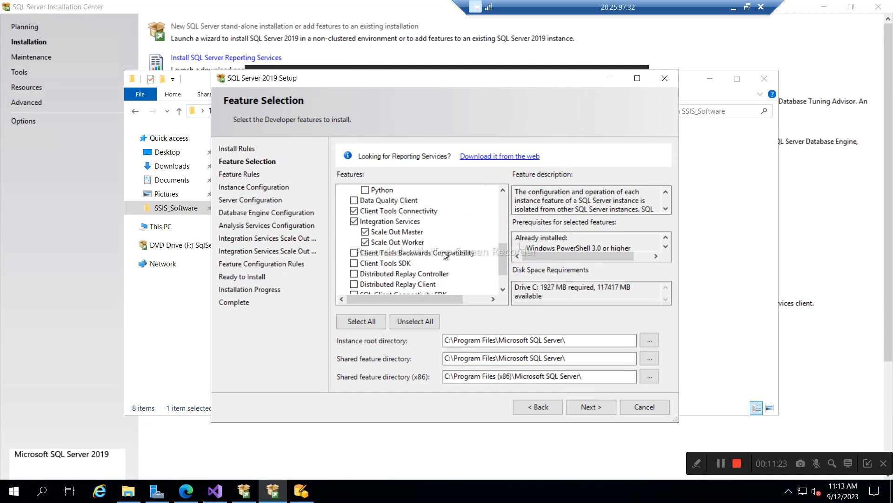
click(354, 252)
click(354, 263)
scroll(438, 264, down, 1)
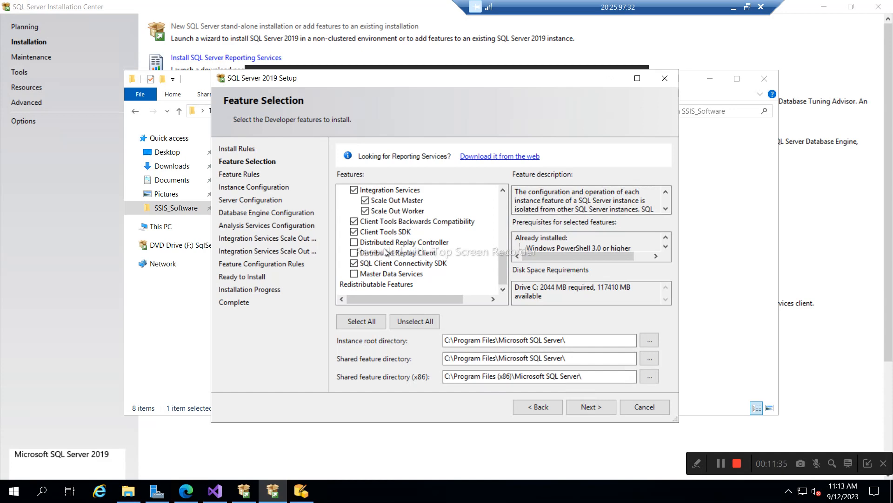
scroll(396, 251, up, 5)
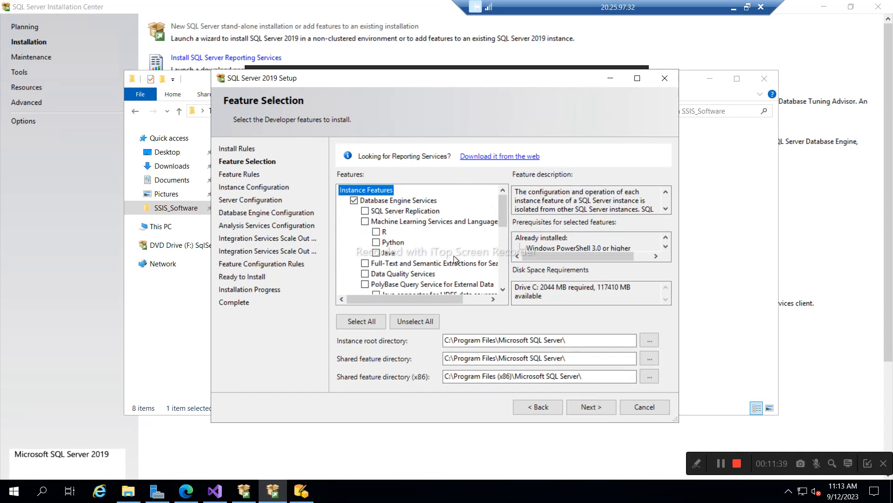
scroll(454, 256, down, 2)
scroll(451, 256, down, 2)
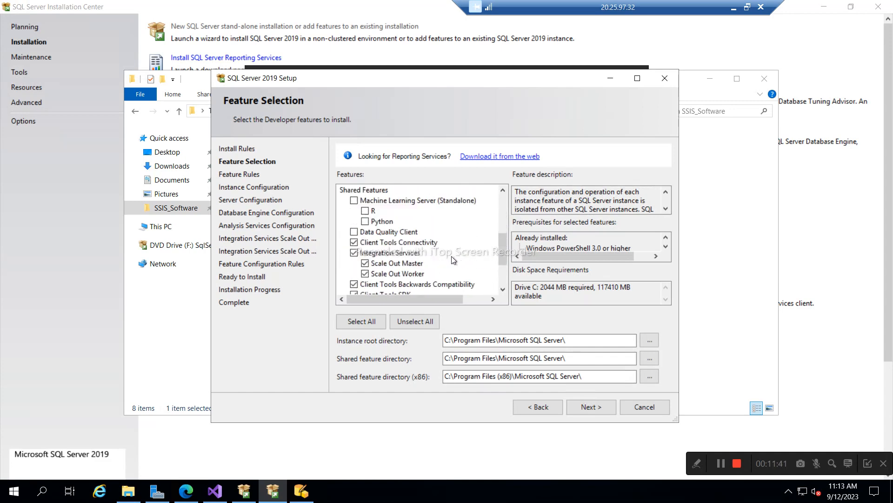
scroll(452, 256, down, 2)
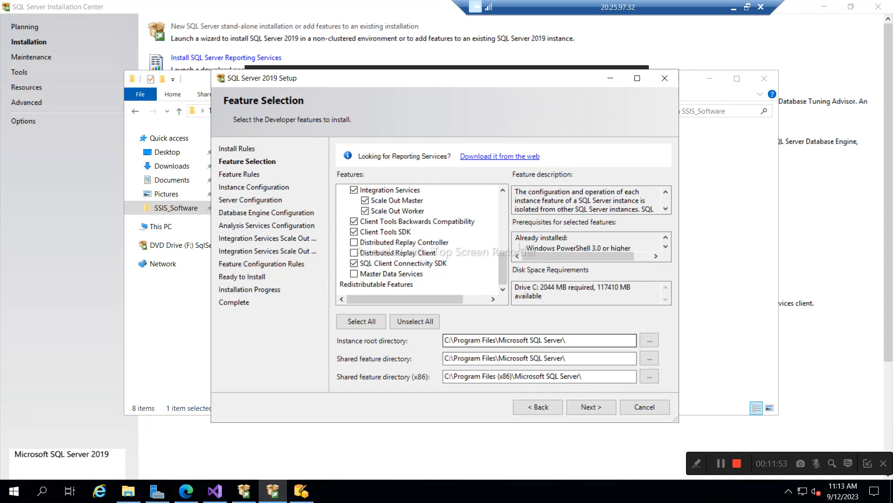
click(465, 357)
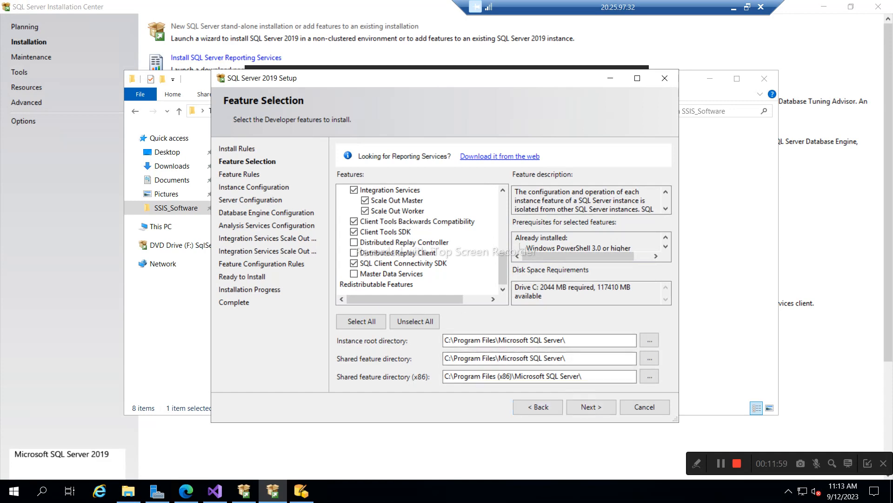
click(590, 406)
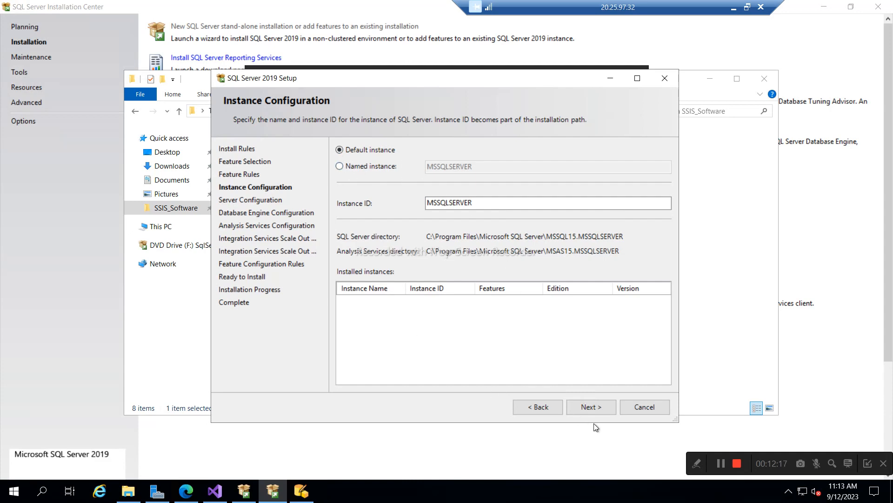
- Accept the default MSSQLSERVER instance and the default service accounts
click(591, 407)
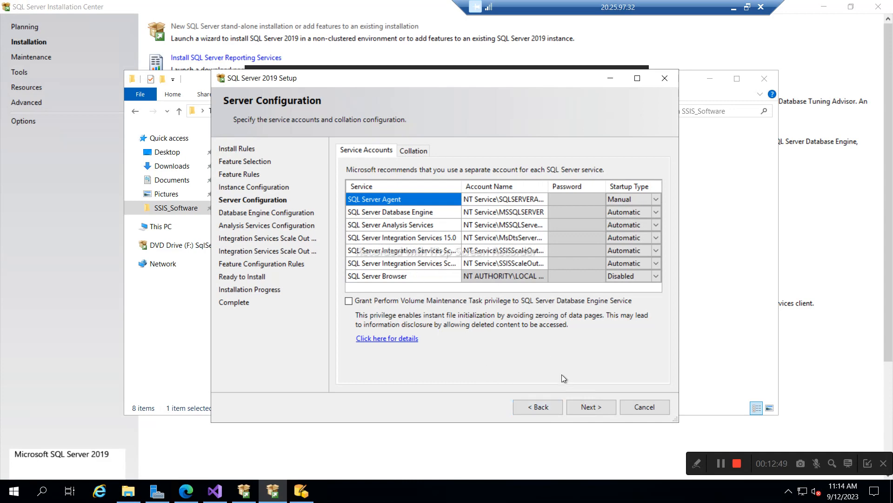
click(585, 409)
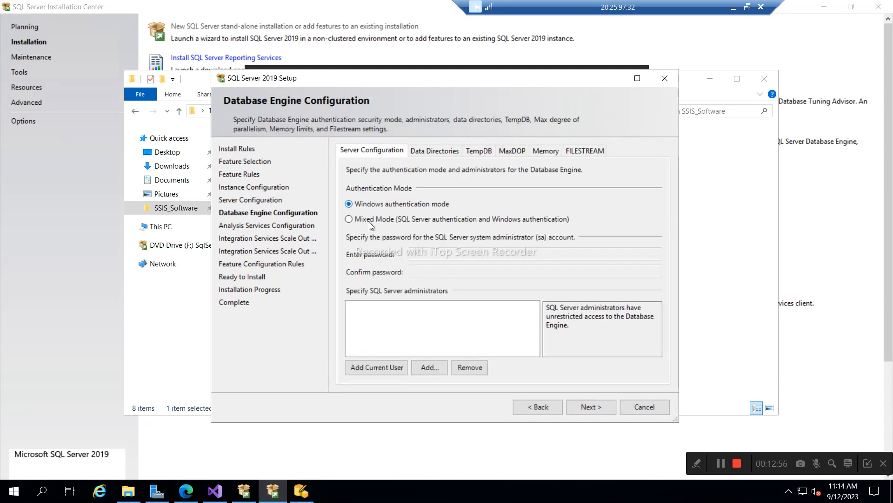
- Add the current user as SQL Server administrator and review the Data Directories, TempDB, MaxDOP and Memory tabs
click(376, 369)
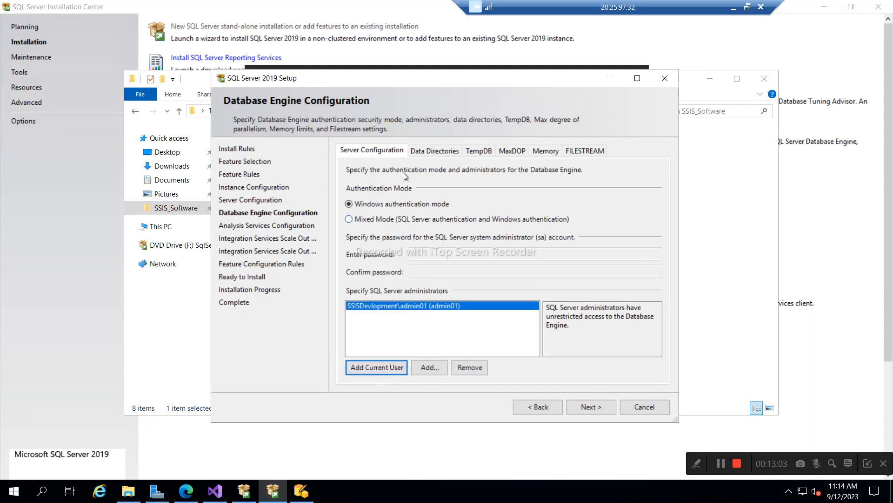
click(442, 154)
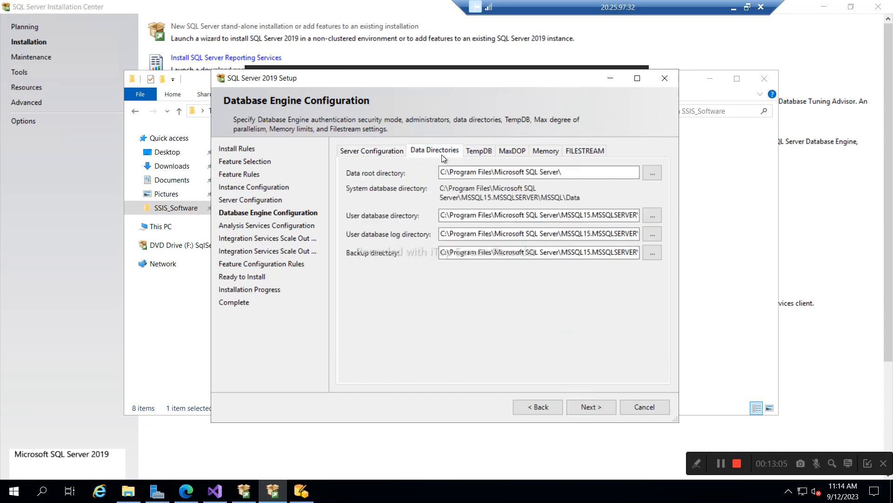
click(476, 154)
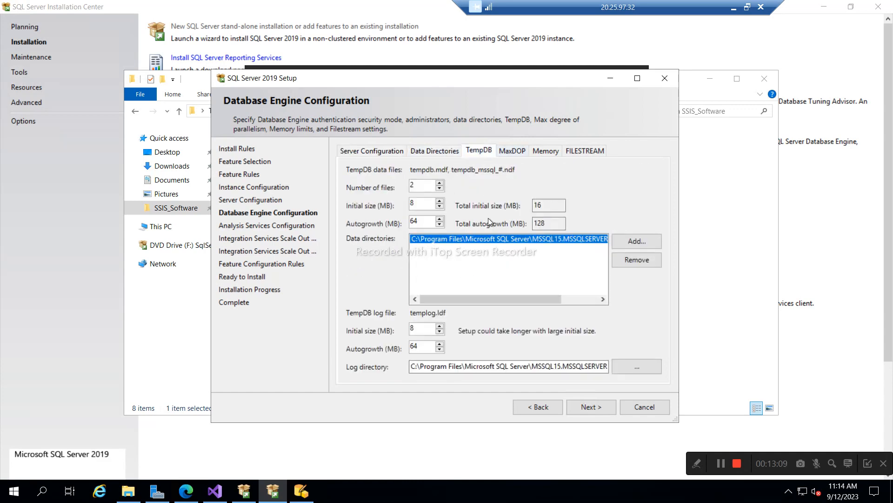
click(518, 151)
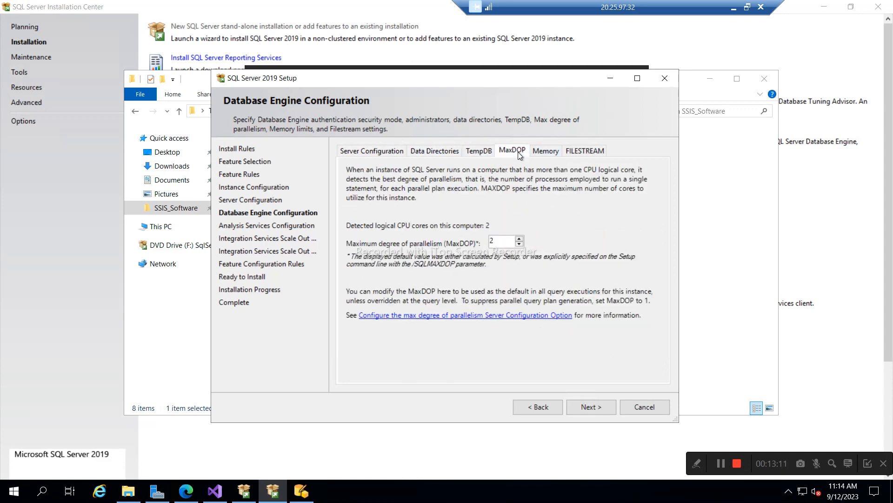
click(547, 151)
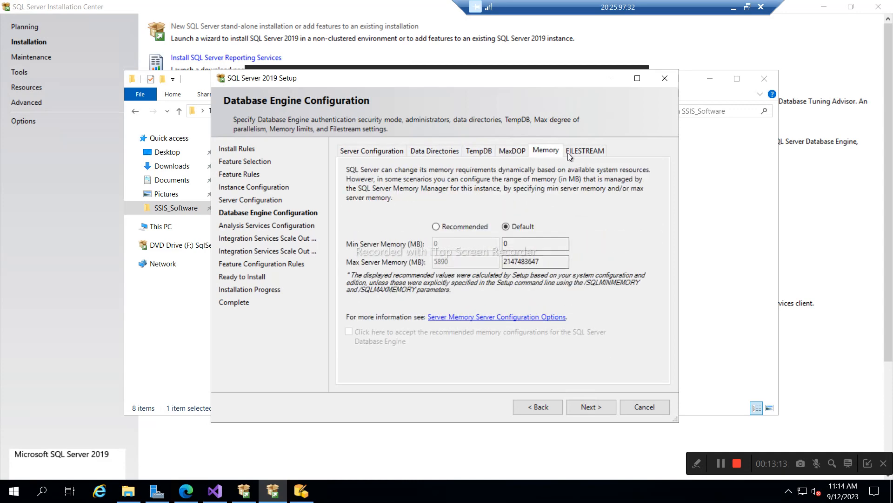
click(365, 155)
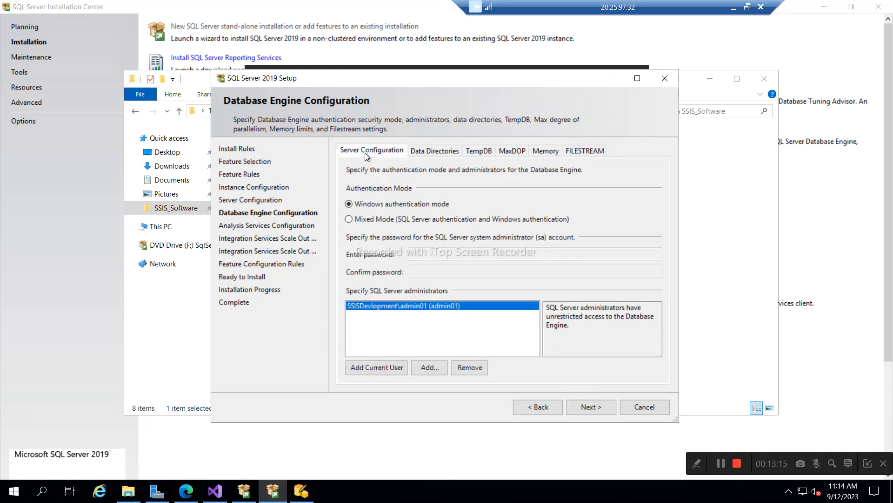
click(582, 410)
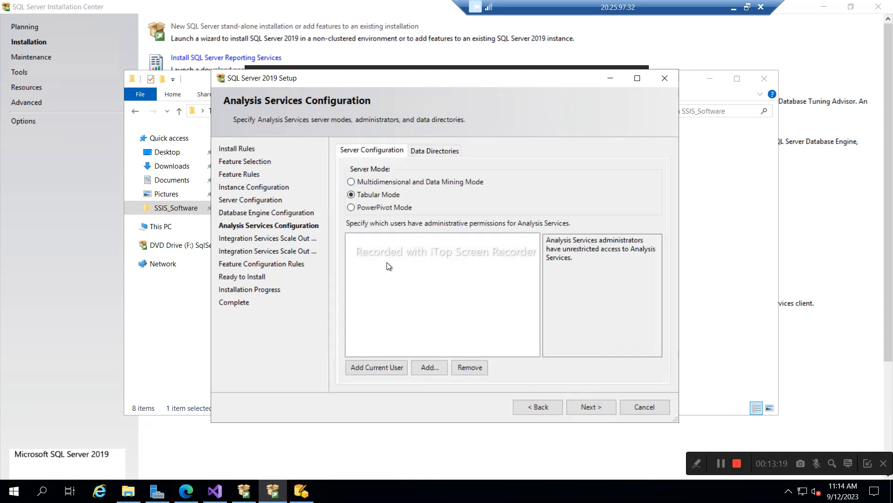
- Make the current account an Analysis Services admin, then accept the Scale Out master (port 8391) and worker settings
click(383, 368)
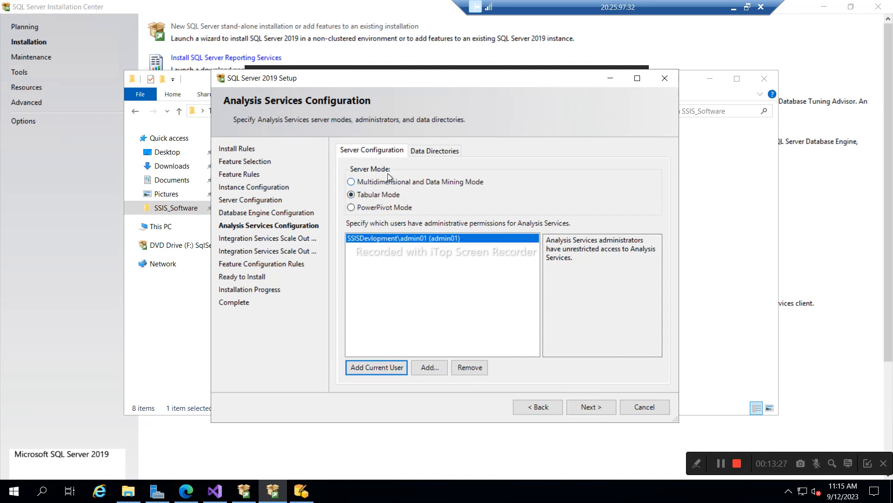
click(434, 152)
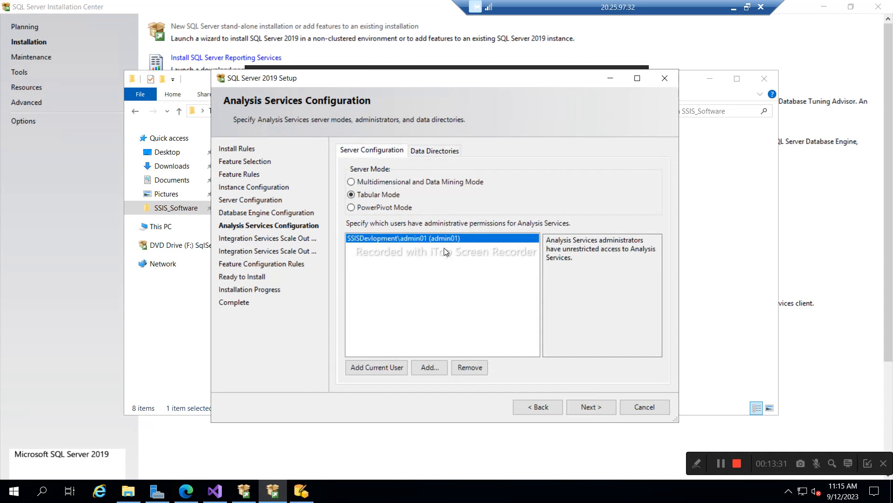
click(587, 407)
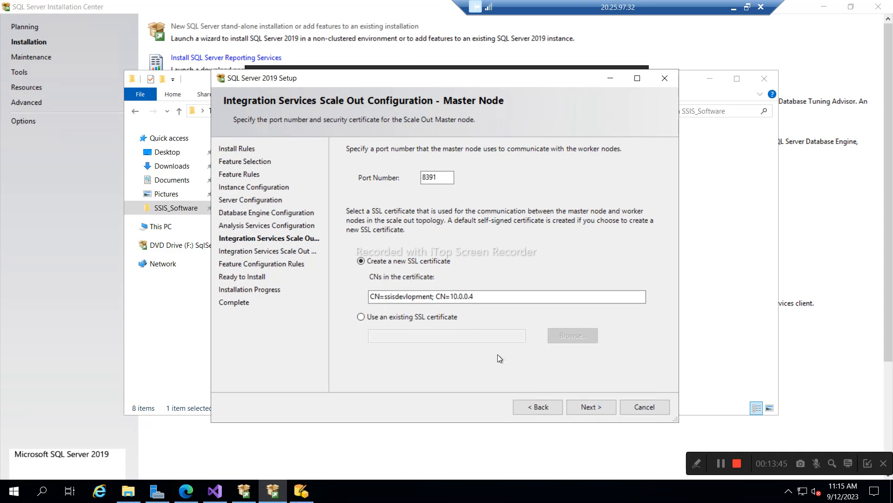
click(587, 407)
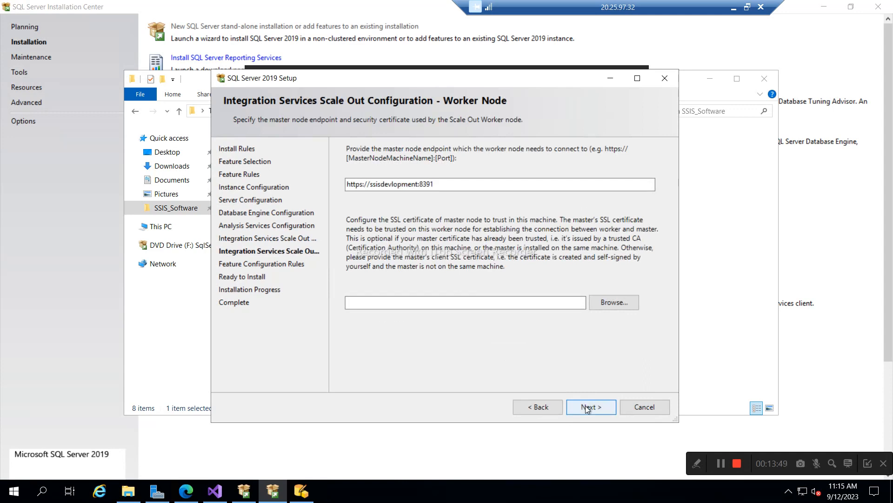
click(587, 407)
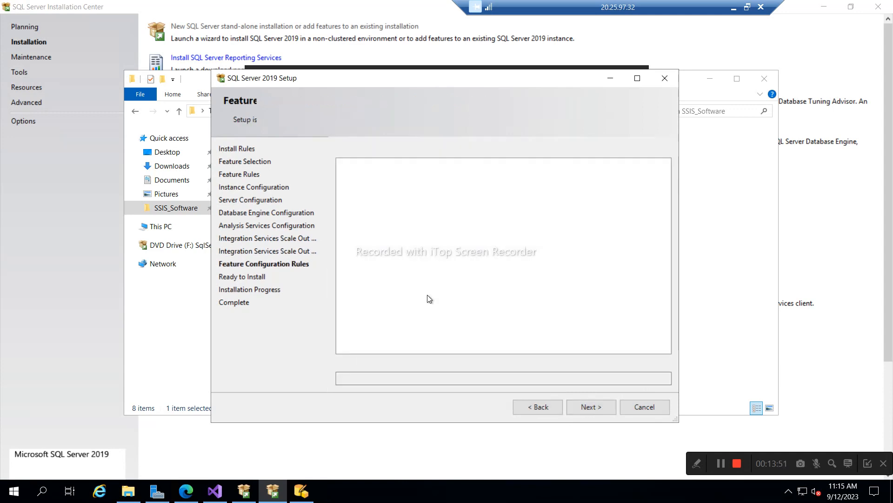
- Scroll through the Ready to Install feature summary and start the SQL Server 2019 installation
scroll(461, 251, down, 5)
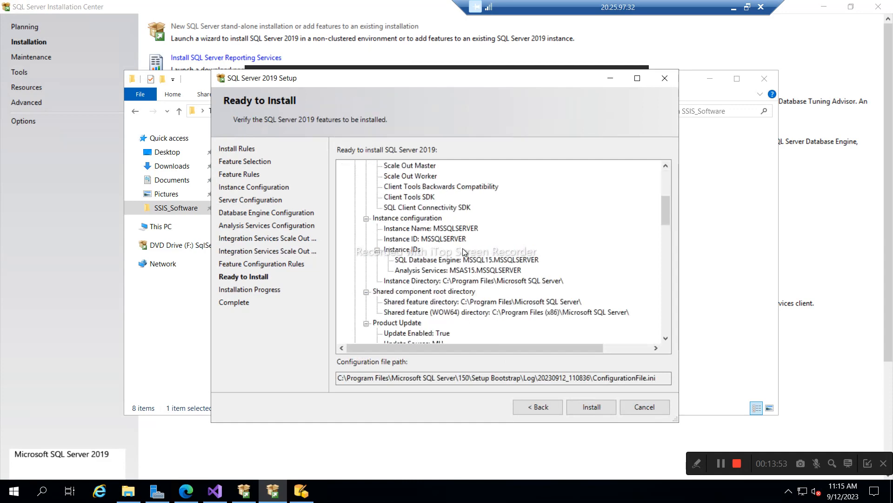
scroll(470, 261, down, 15)
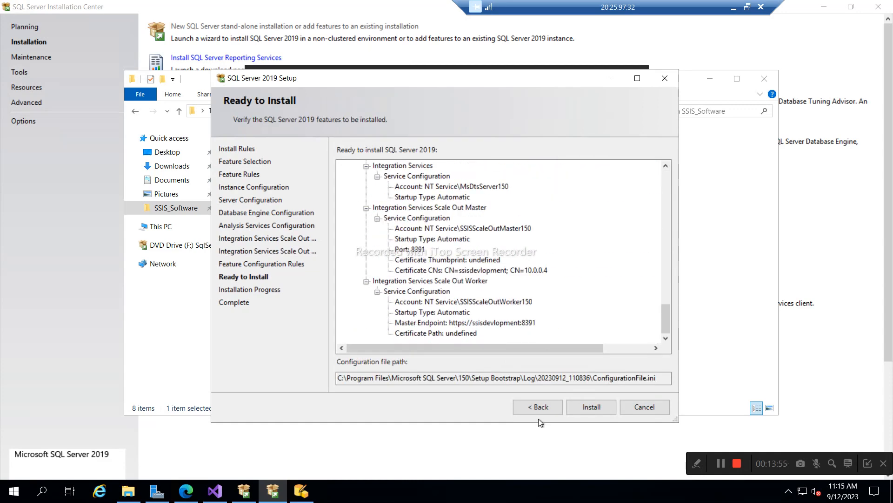
click(591, 407)
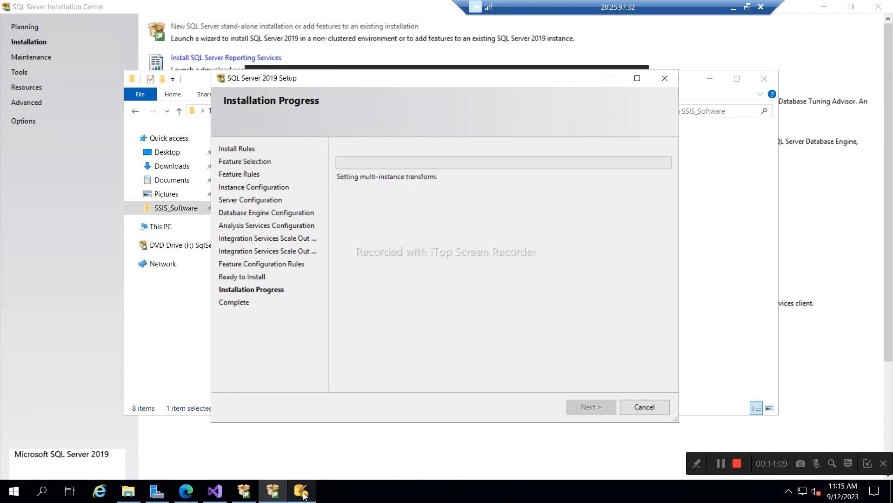
mouse_move(305, 496)
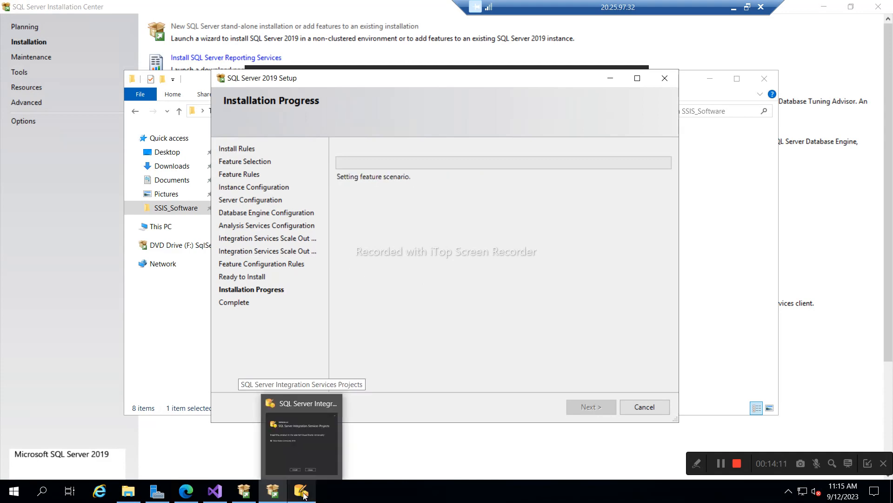
mouse_move(293, 432)
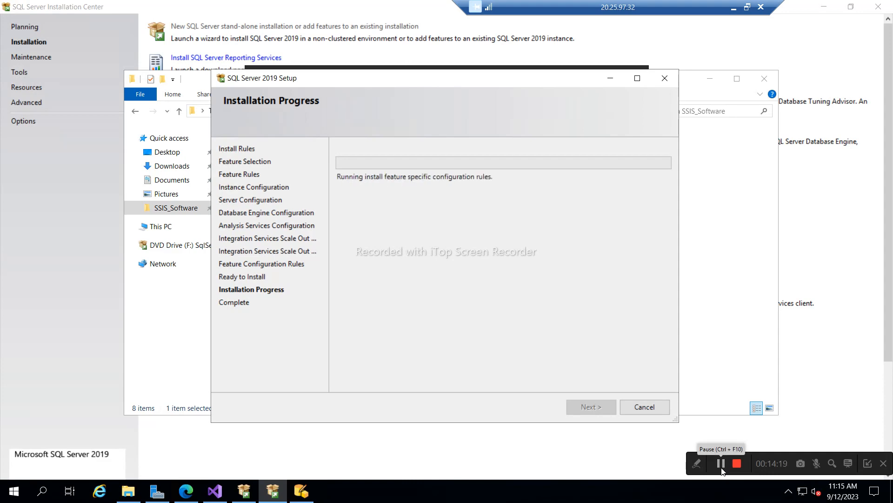
- Check that Analysis Services, Database Engine Services and SQL Browser each show Succeeded
click(721, 463)
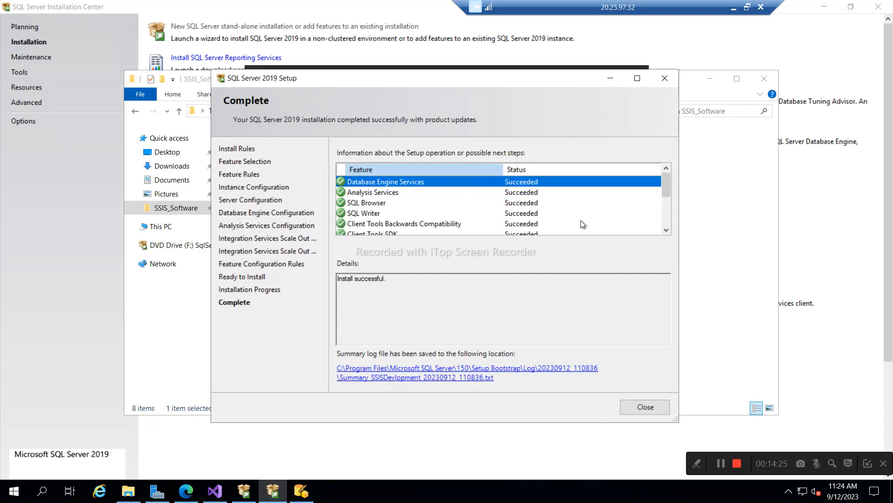
scroll(626, 212, down, 3)
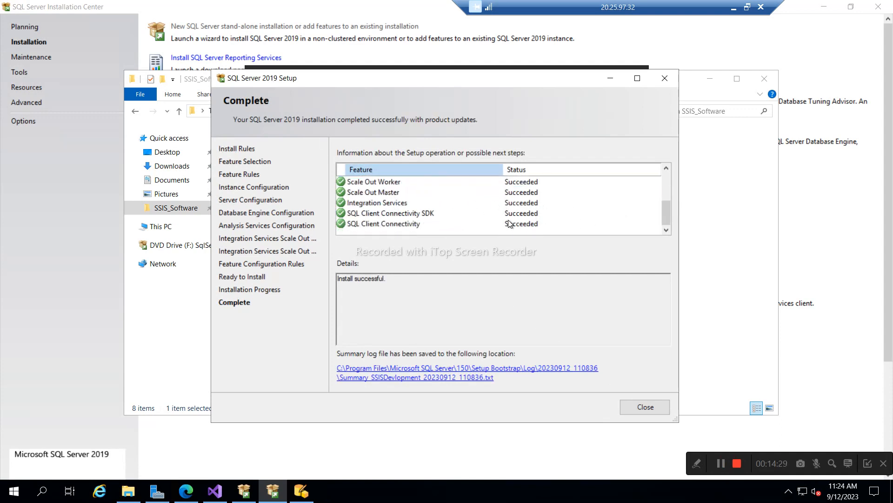
scroll(510, 224, up, 3)
scroll(510, 224, down, 1)
scroll(510, 224, up, 1)
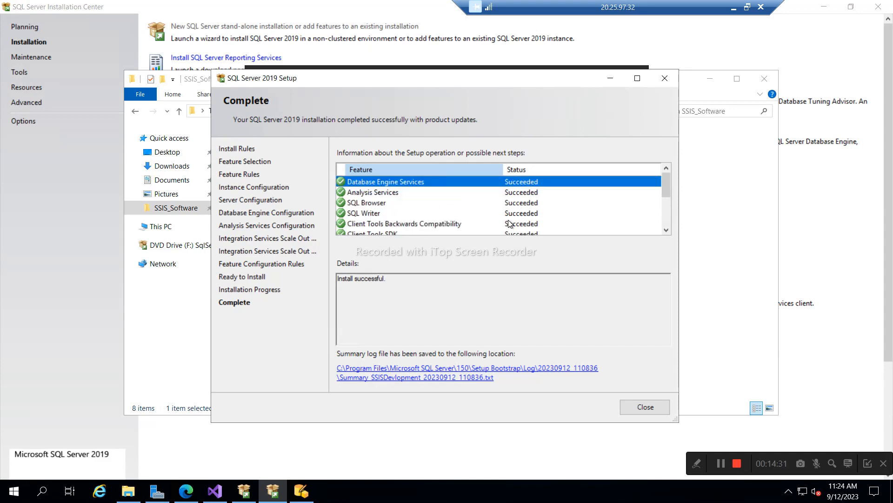
click(393, 193)
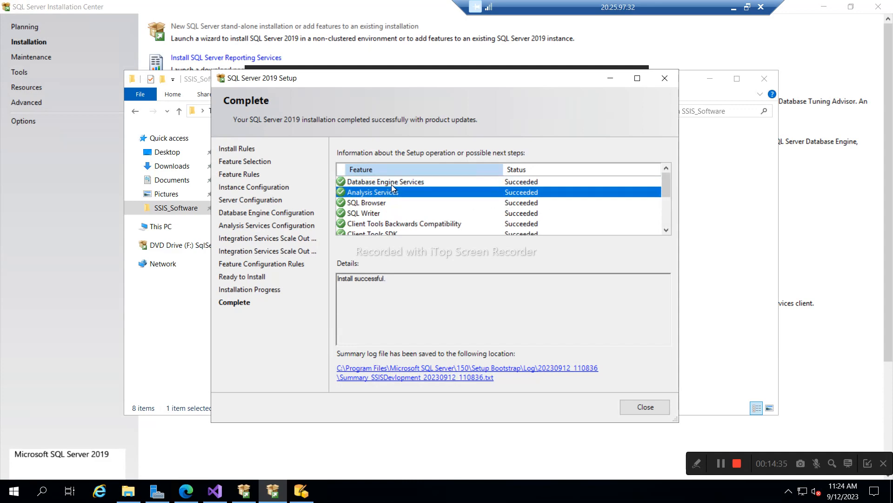
click(392, 184)
click(396, 203)
- Confirm Integration Services also Succeeded and close the completed setup wizard
scroll(404, 226, down, 1)
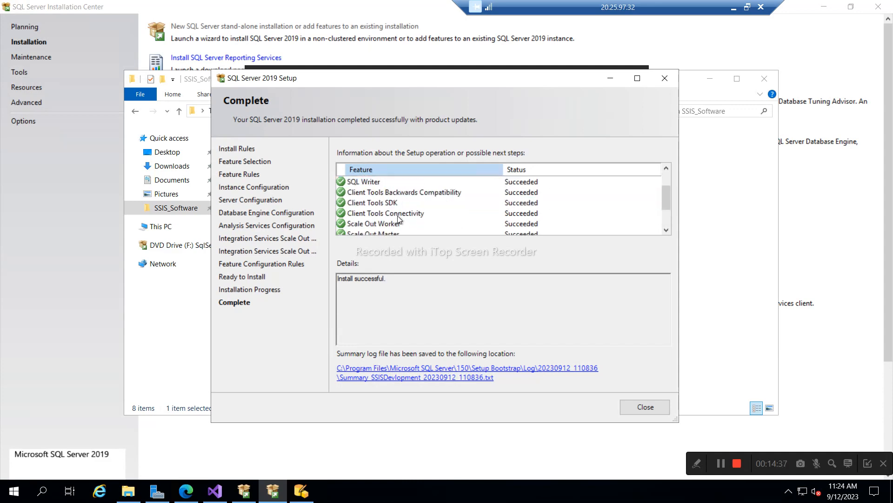
scroll(387, 211, down, 1)
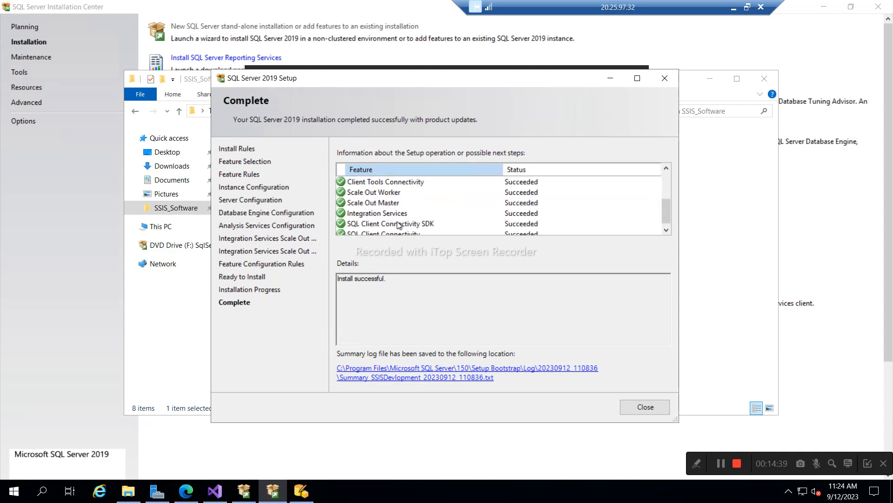
scroll(394, 216, down, 1)
click(388, 206)
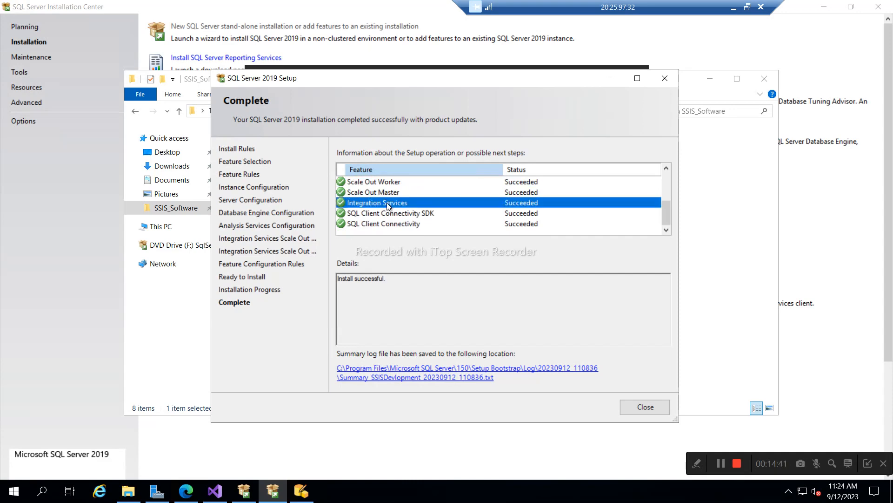
click(646, 408)
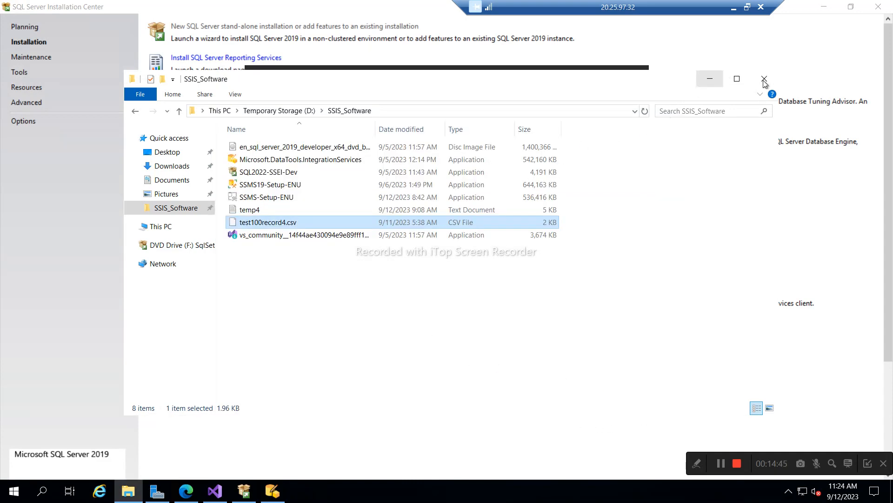
- Retry the SSIS Projects install, dismiss the running-processes error, then close Installation Center and exit Visual Studio
click(710, 78)
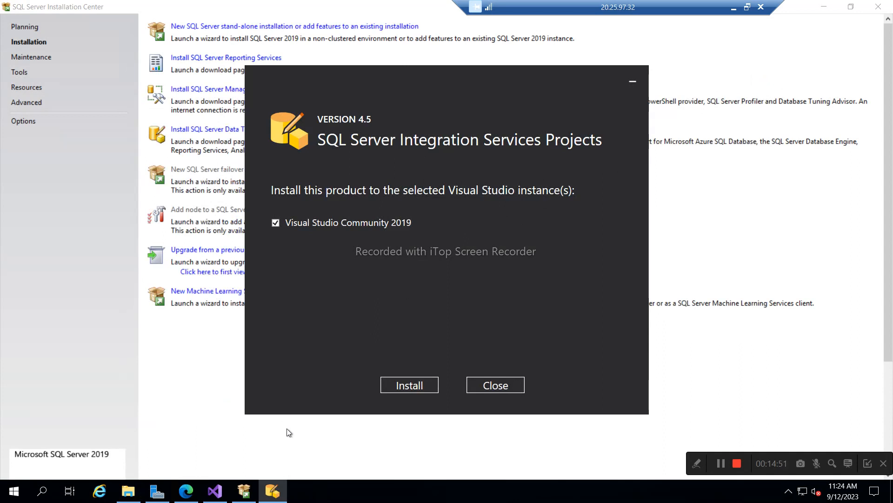
click(406, 387)
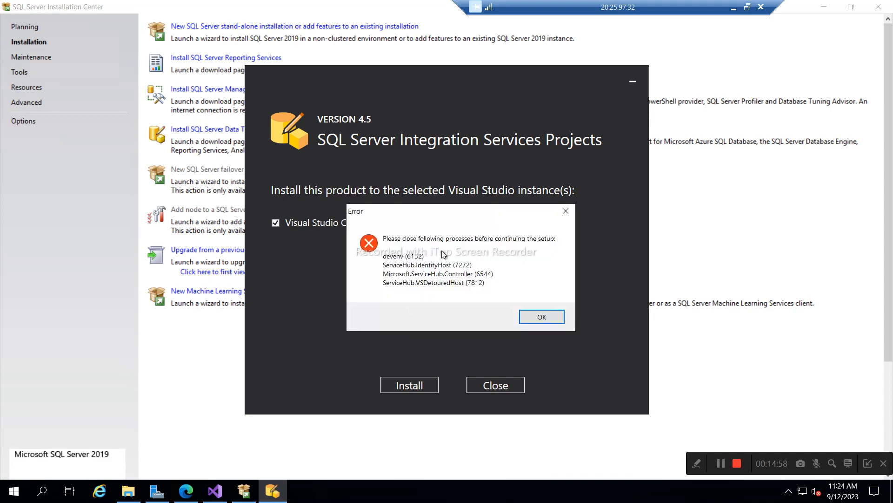
click(543, 317)
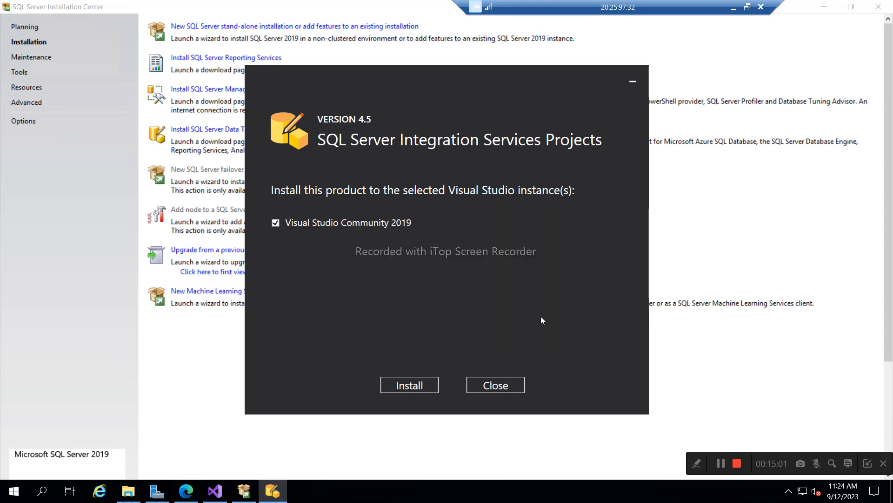
click(883, 10)
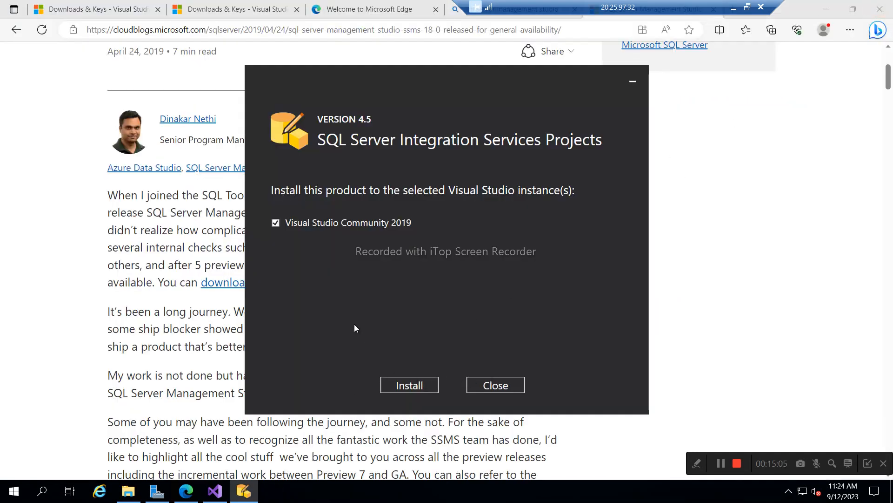
click(216, 494)
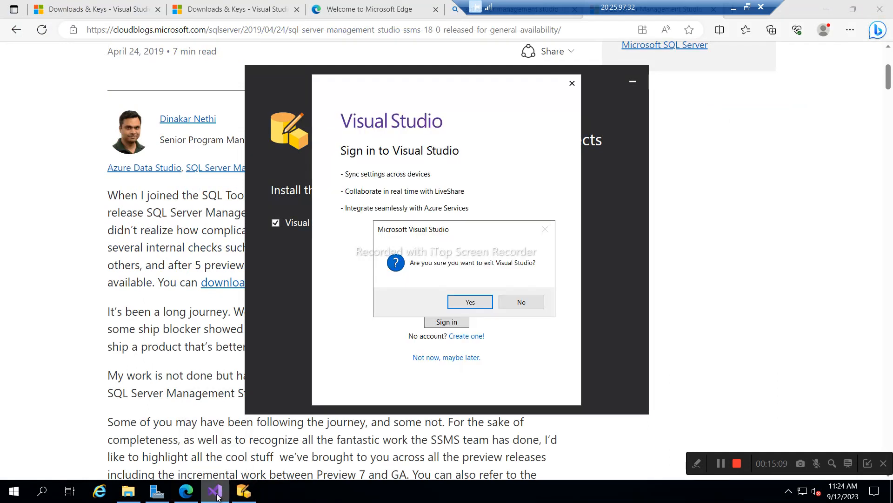
click(470, 302)
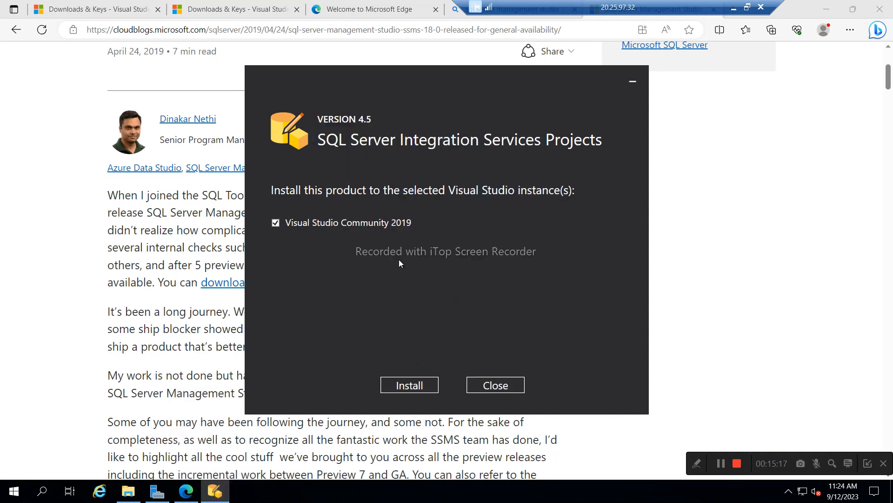
- Install SSIS Projects 4.5 into Visual Studio Community 2019 until Setup Completed appears
click(407, 389)
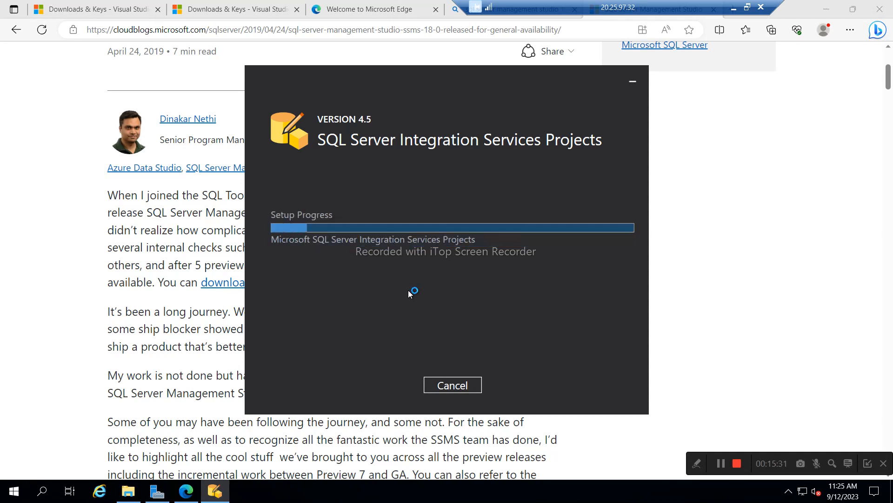
click(723, 462)
click(720, 462)
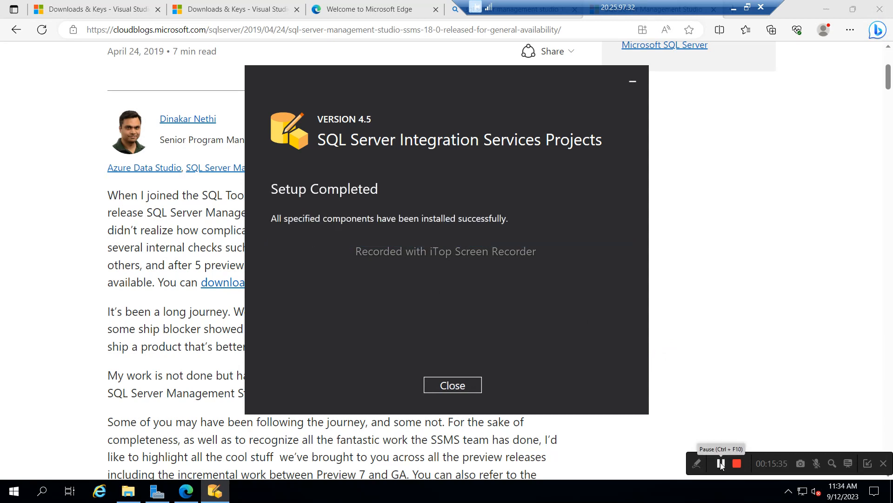
click(15, 494)
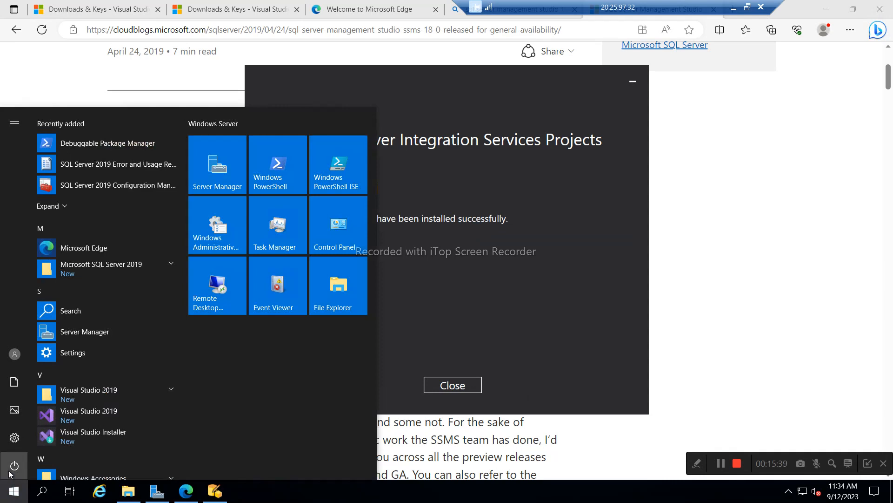
- Close the completed SSIS installer, the browser window and Server Manager
click(10, 471)
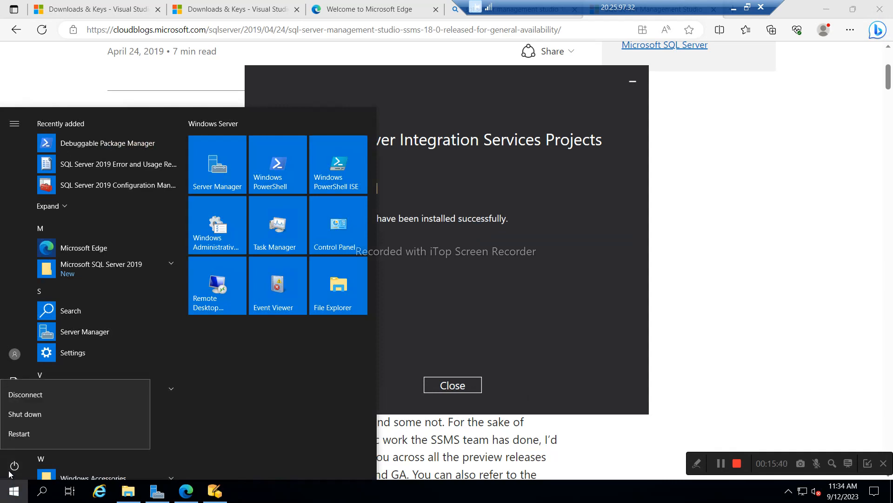
click(479, 327)
click(452, 382)
click(452, 385)
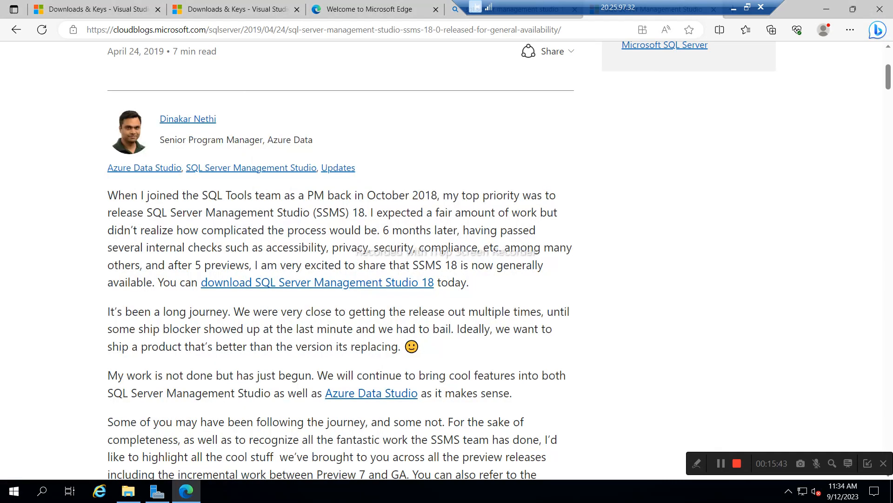
click(881, 13)
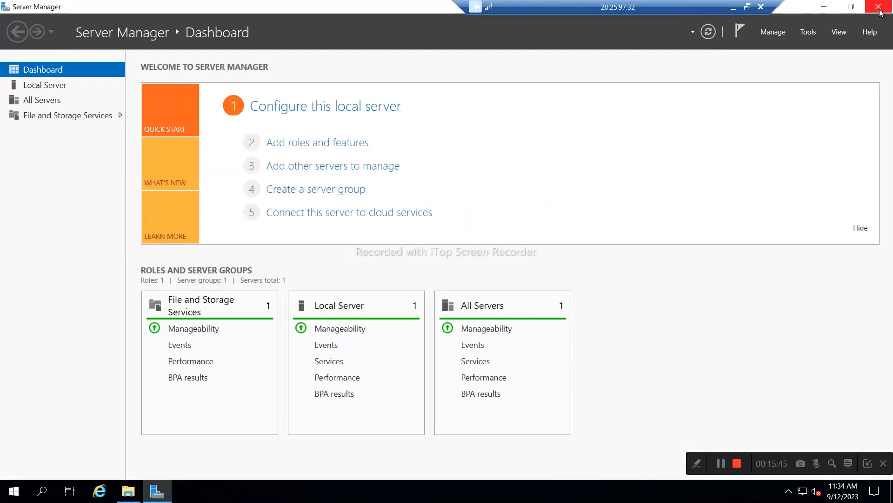
click(880, 12)
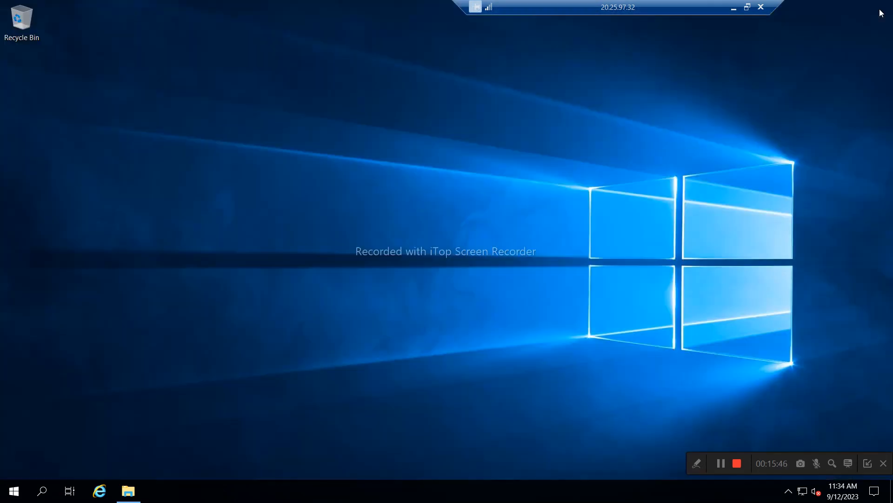
- Restart the server with the reason Other (Planned)
click(19, 492)
click(14, 469)
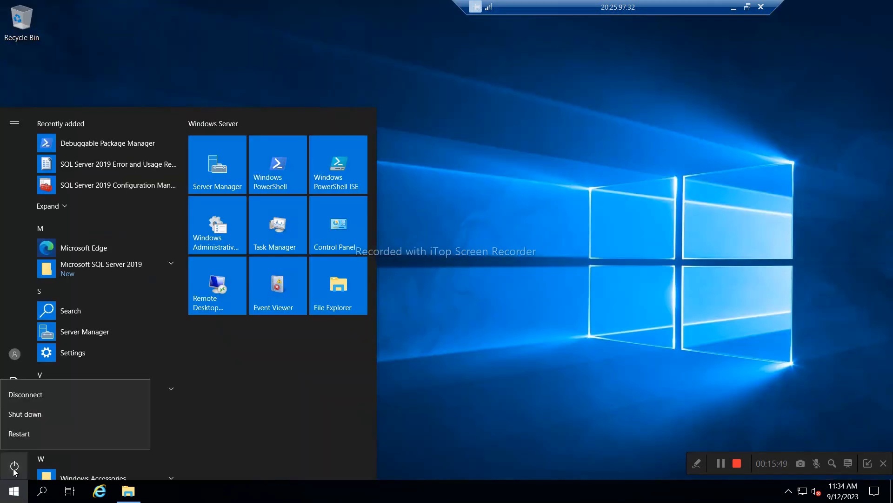
click(21, 437)
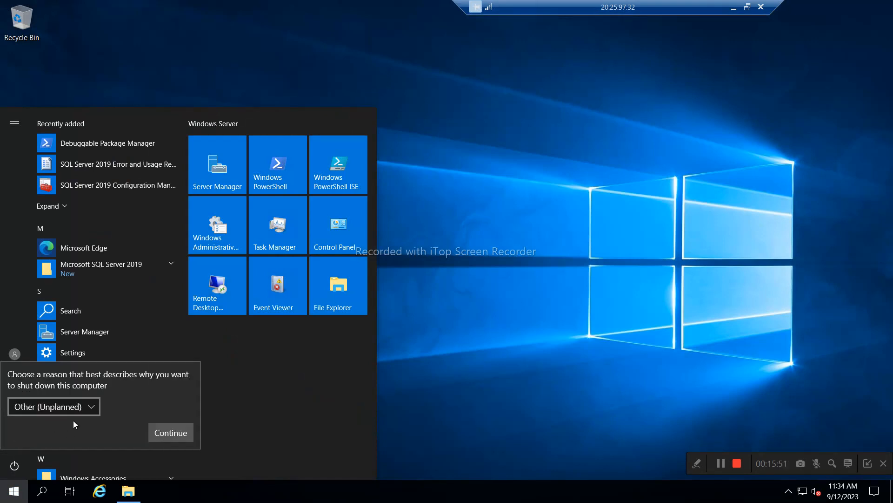
click(70, 406)
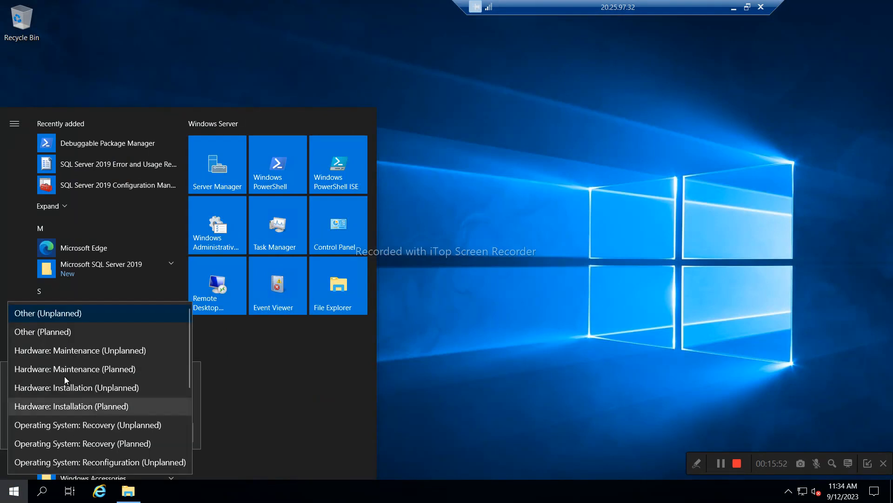
click(57, 334)
click(164, 433)
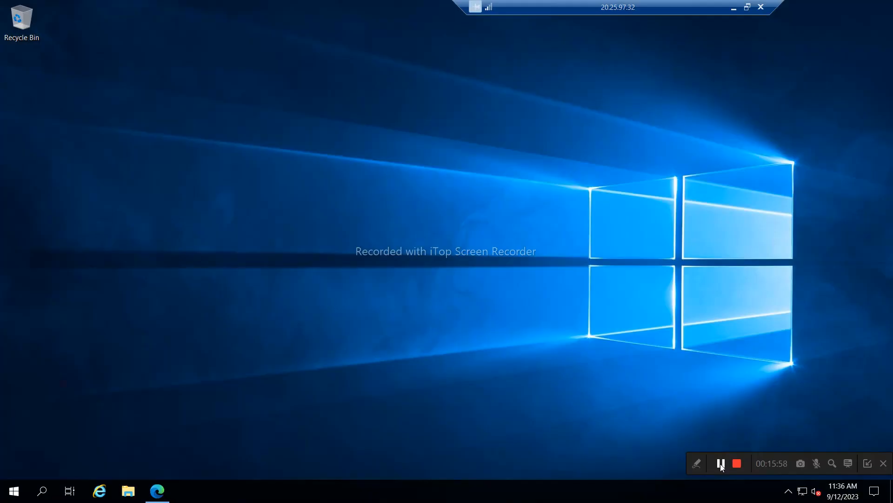
- Launch Visual Studio 2019 and SQL Server 2019 Configuration Manager from the Start menu
click(14, 491)
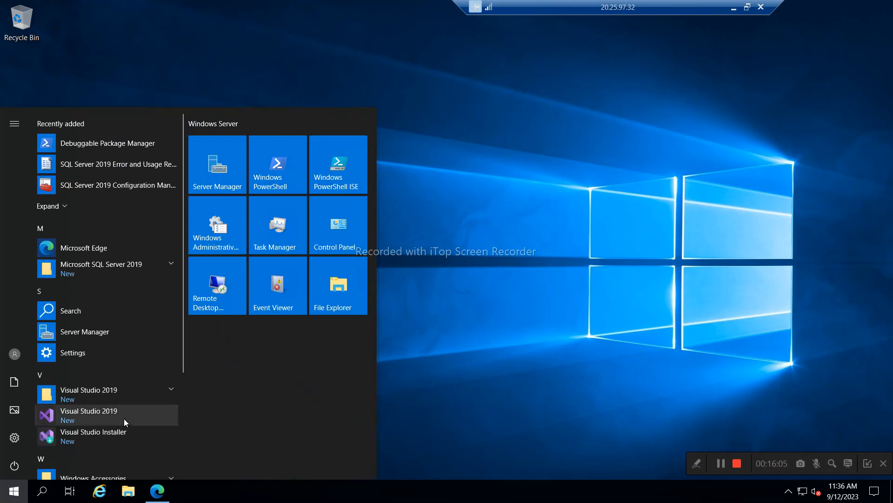
click(94, 413)
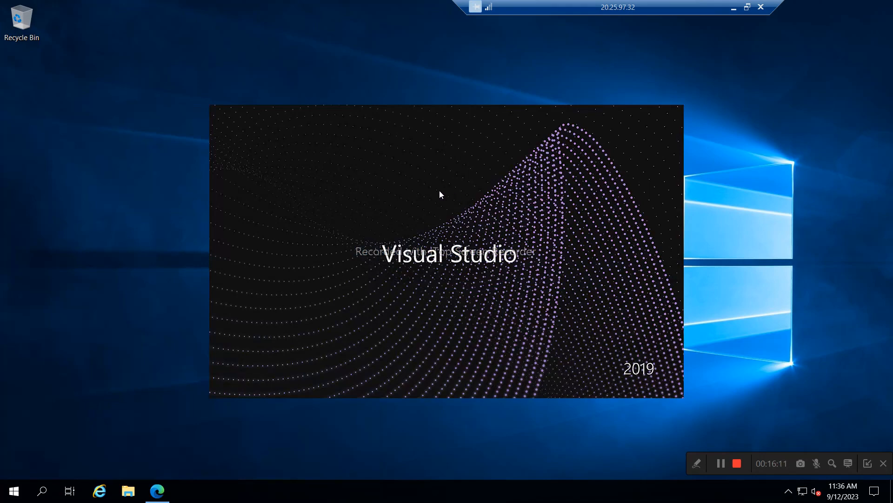
click(14, 491)
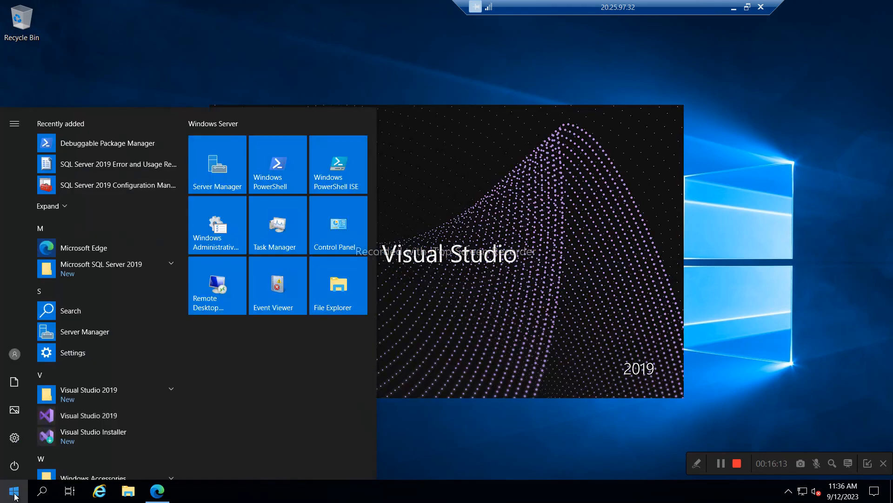
click(168, 268)
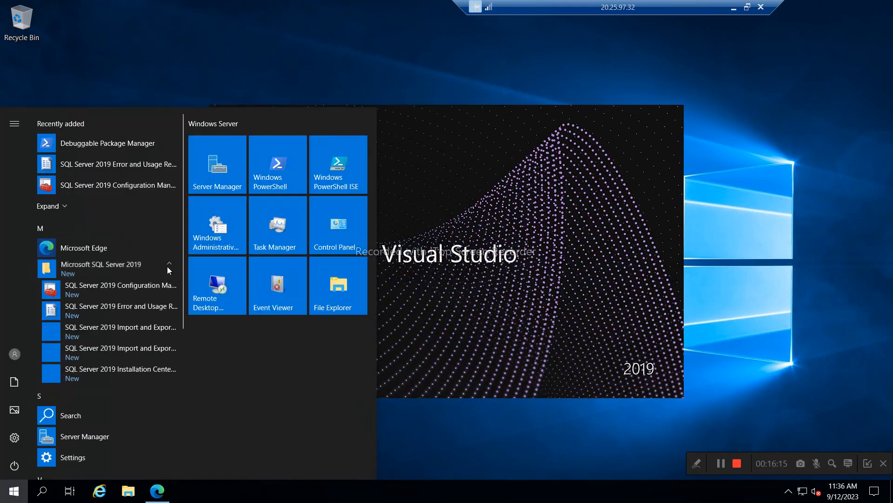
click(93, 289)
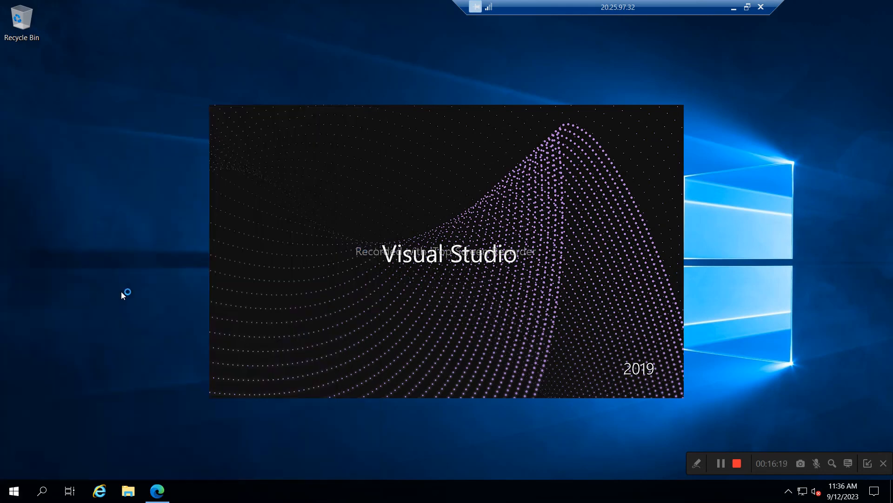
- Open the SSIS_Software folder in File Explorer and select the SSMS-Setup-ENU installer
click(125, 494)
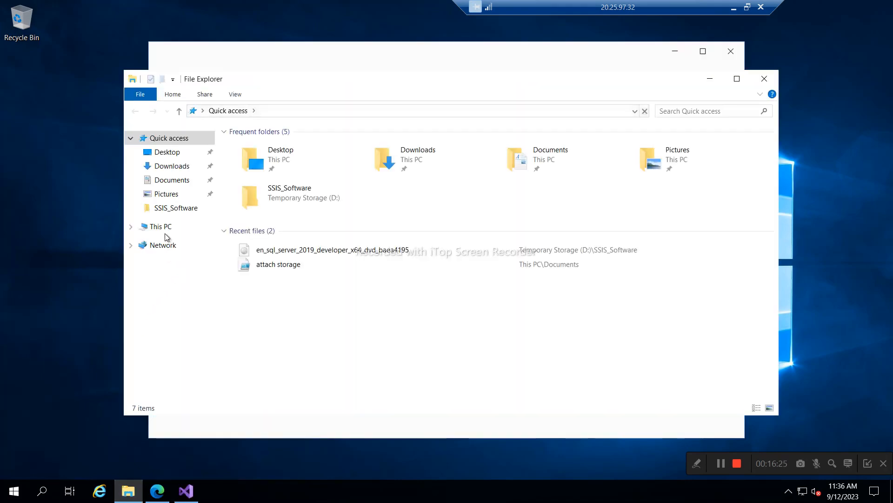
click(168, 211)
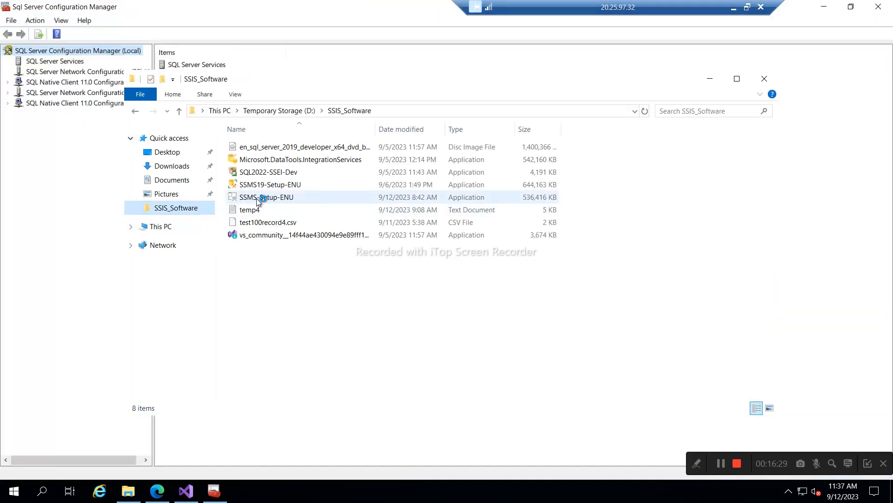
click(259, 200)
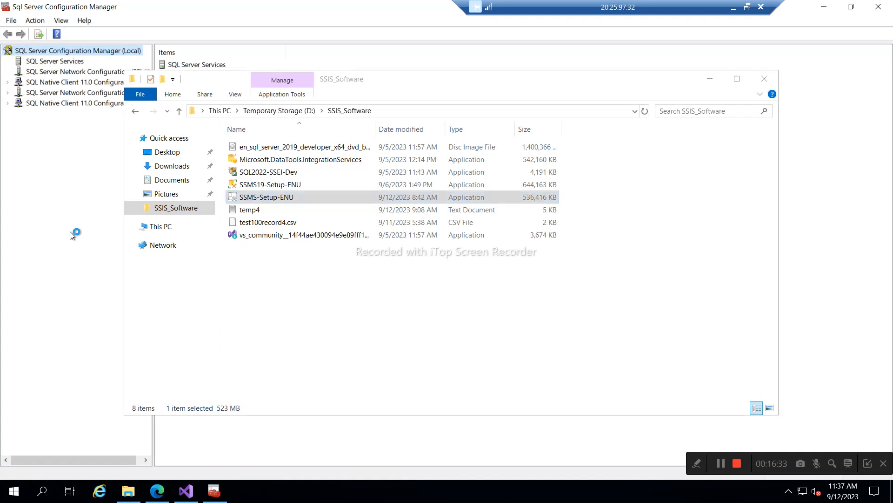
- List SQL Server Services with the Name column auto-fitted and inspect Integration Services 15.0 and MSSQLSERVER
click(61, 65)
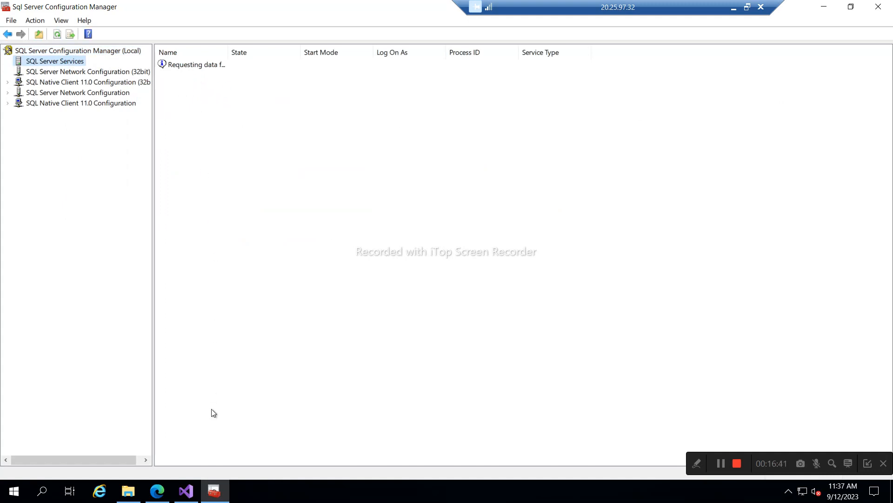
double_click(228, 52)
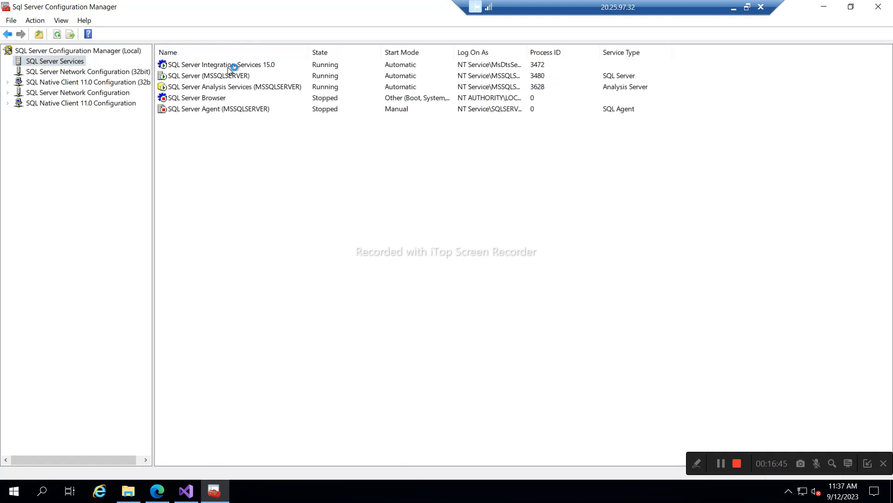
click(229, 68)
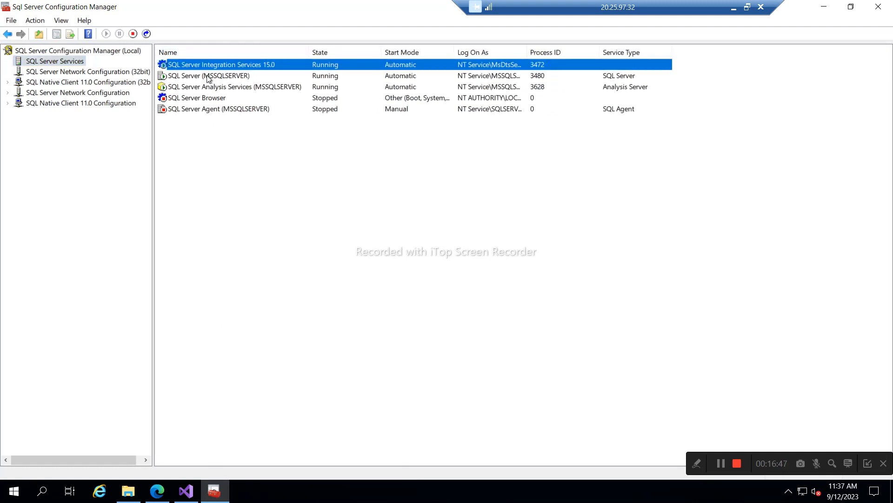
click(208, 77)
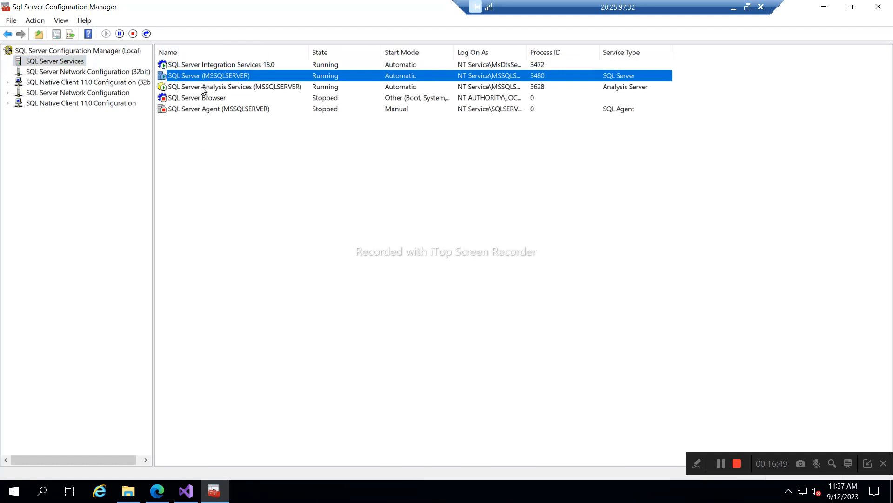
click(203, 89)
- Start the SQL Server Agent (MSSQLSERVER) service, then bring Visual Studio 2019's start window forward
right_click(191, 109)
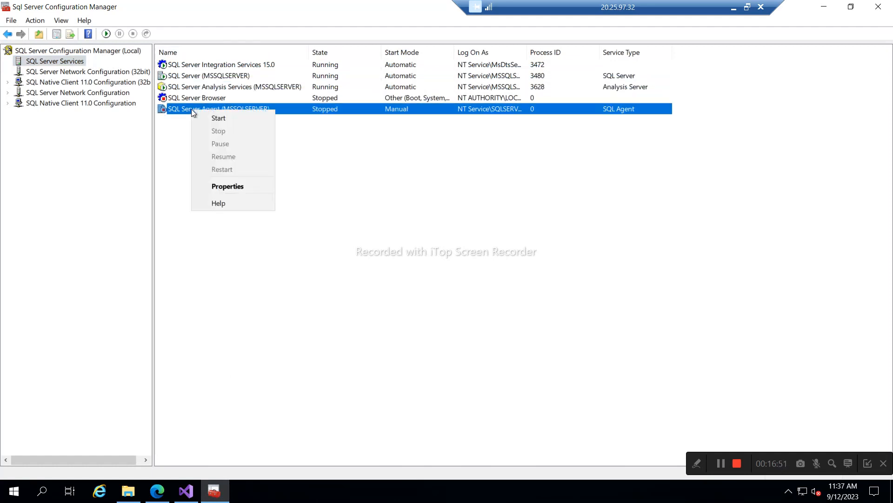
click(212, 117)
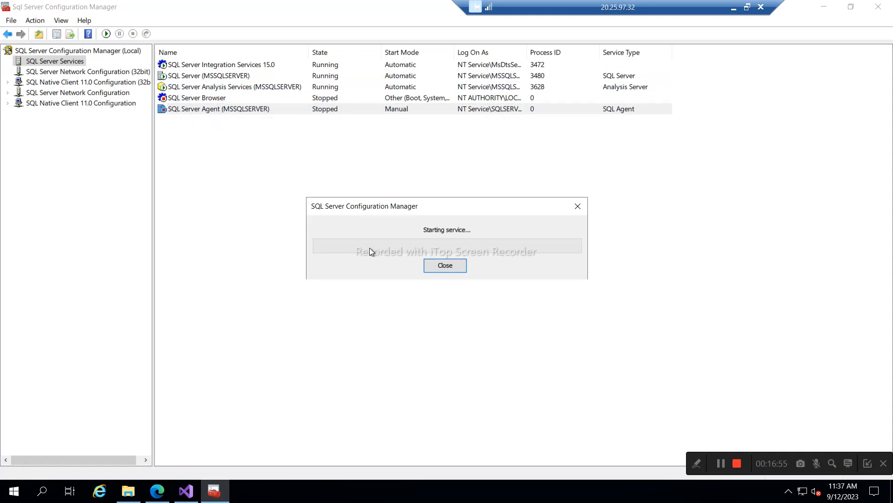
click(186, 496)
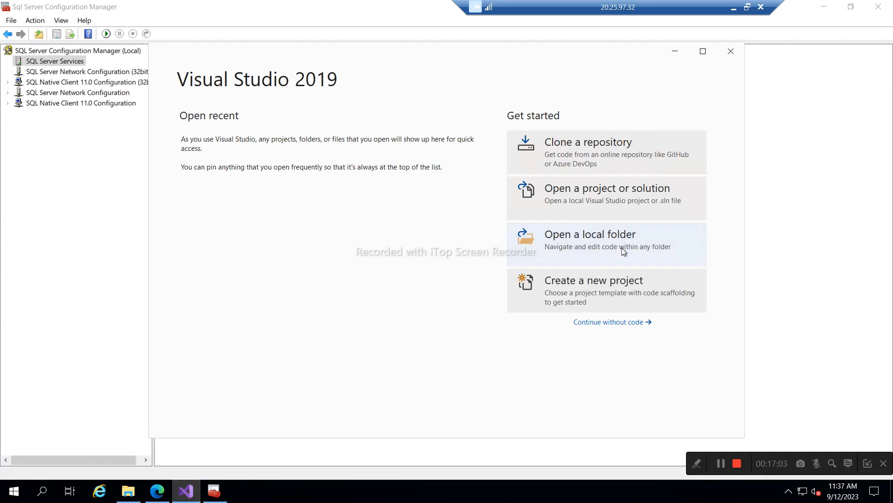
- Choose Create a new project in Visual Studio, then return to Configuration Manager showing SQL Server Agent Running
click(544, 296)
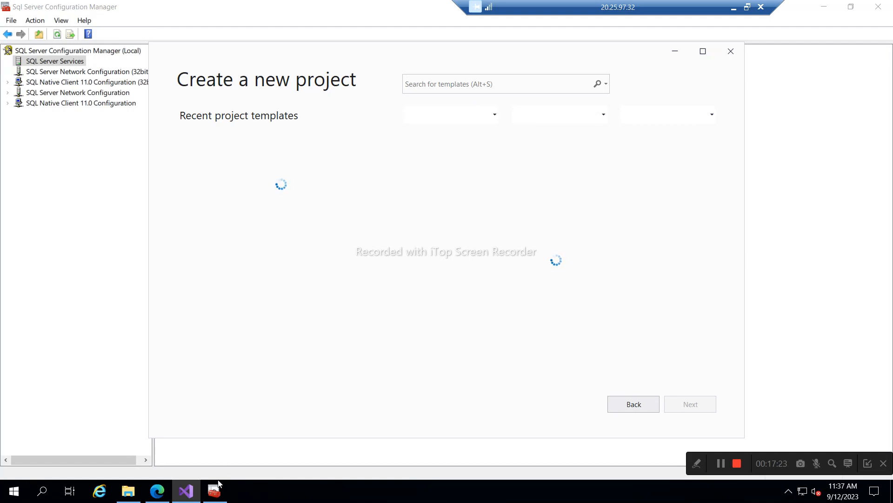
mouse_move(213, 497)
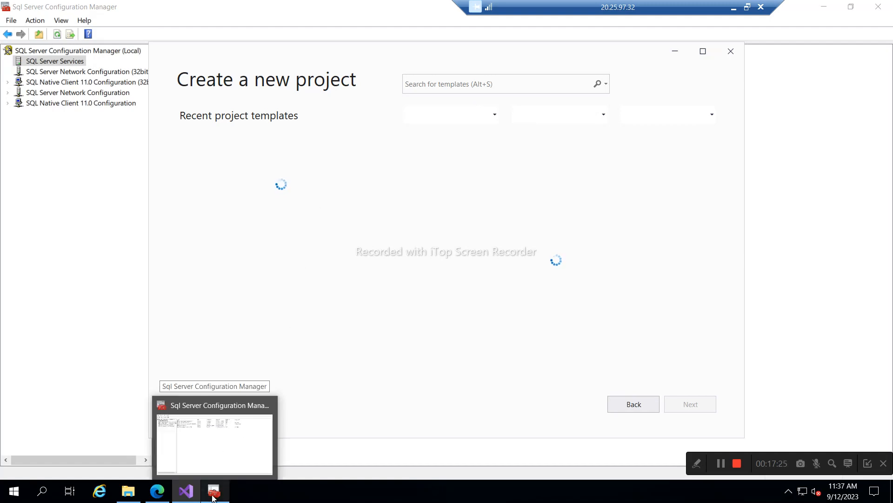
click(213, 493)
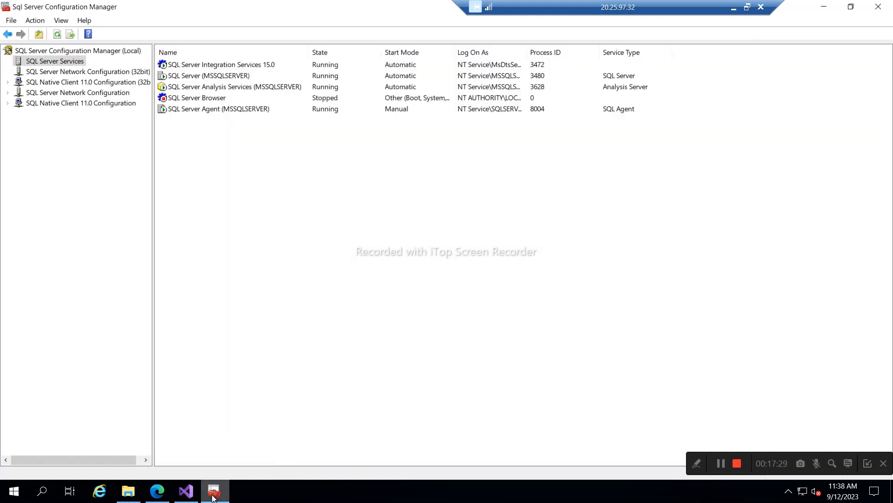
- Set the SQL Server Agent service's Start Mode to Automatic and apply the change
double_click(221, 110)
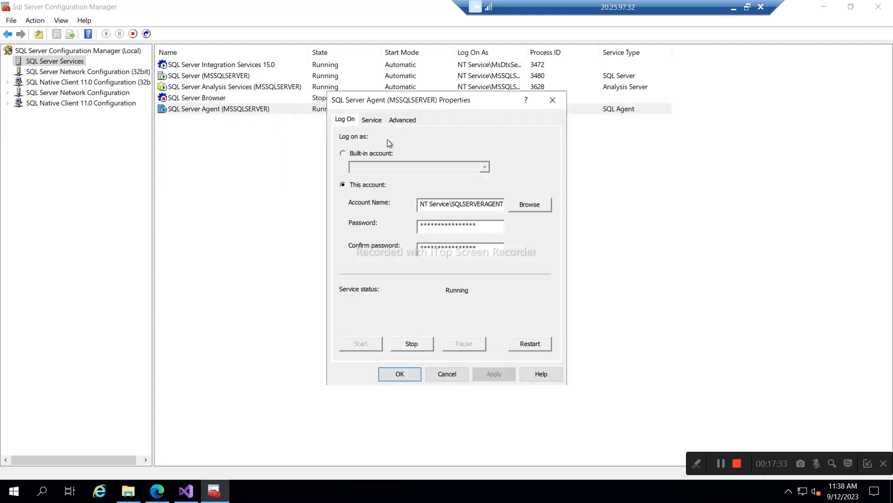
click(375, 121)
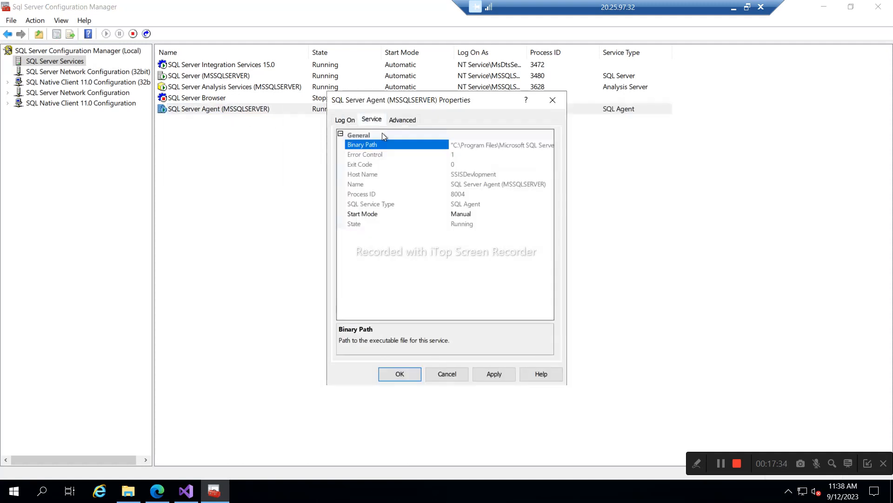
click(461, 215)
click(465, 226)
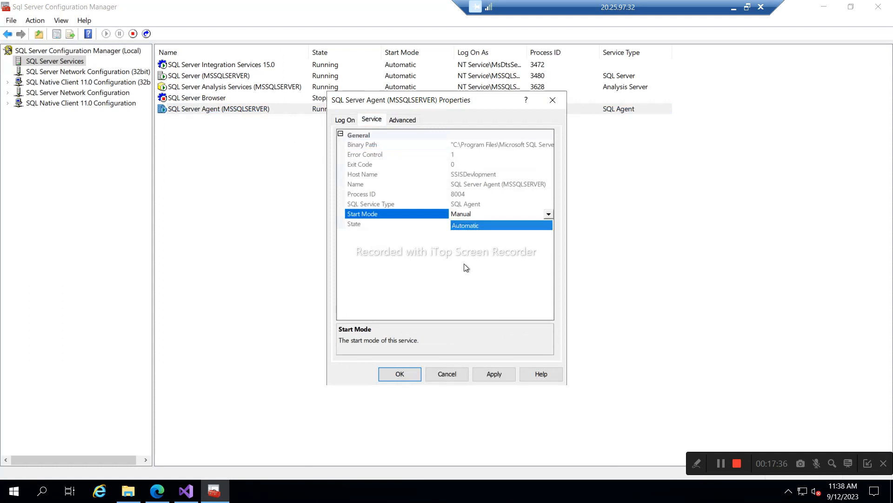
click(488, 373)
click(405, 375)
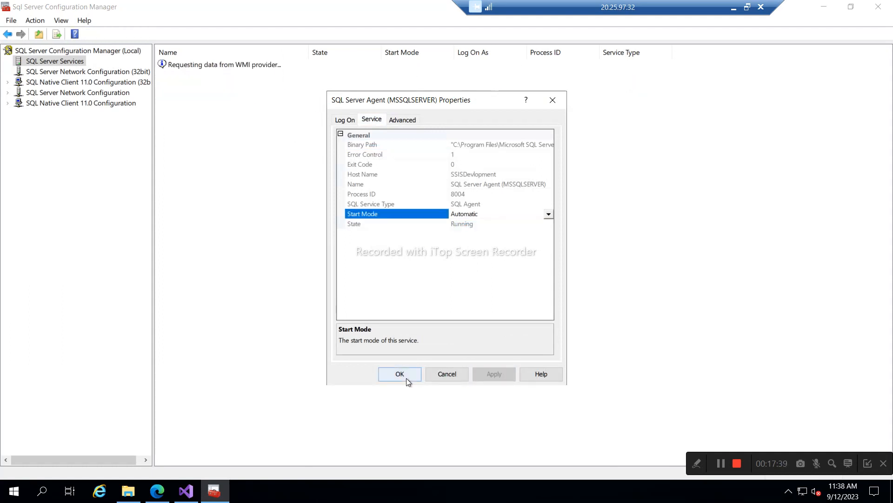
click(186, 491)
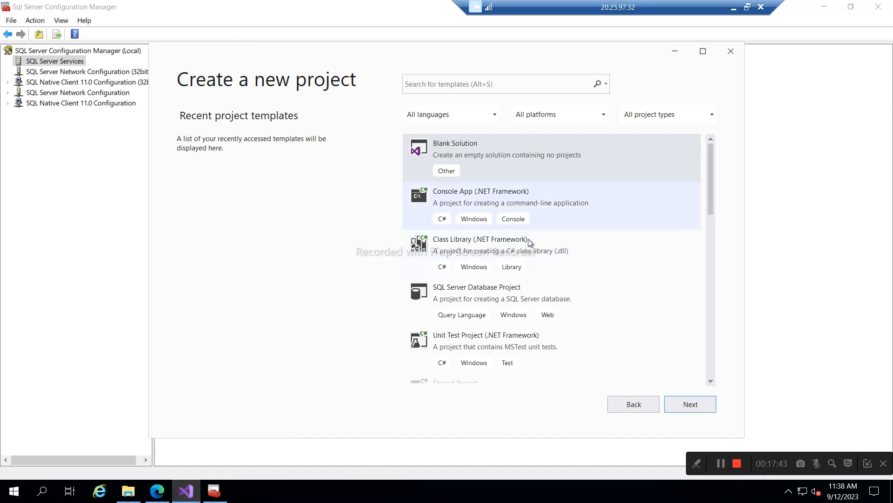
- Pick the Integration Services Project template from the template list and continue
scroll(512, 321, down, 2)
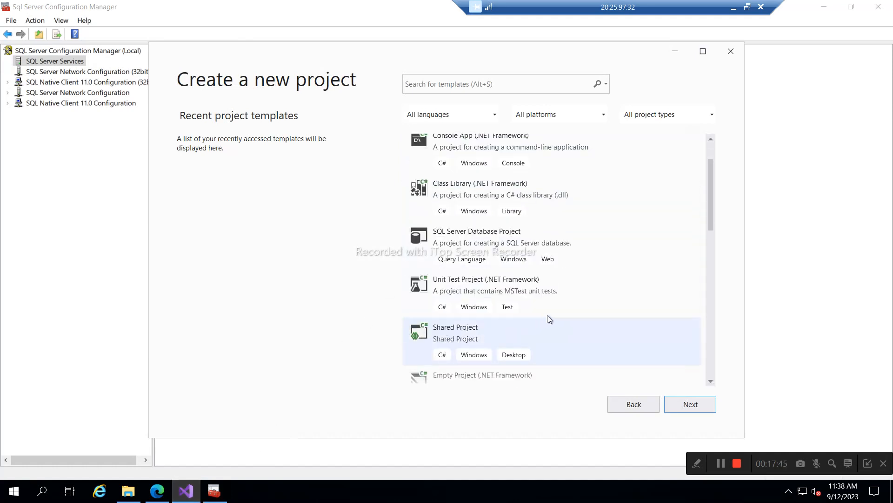
scroll(583, 309, down, 2)
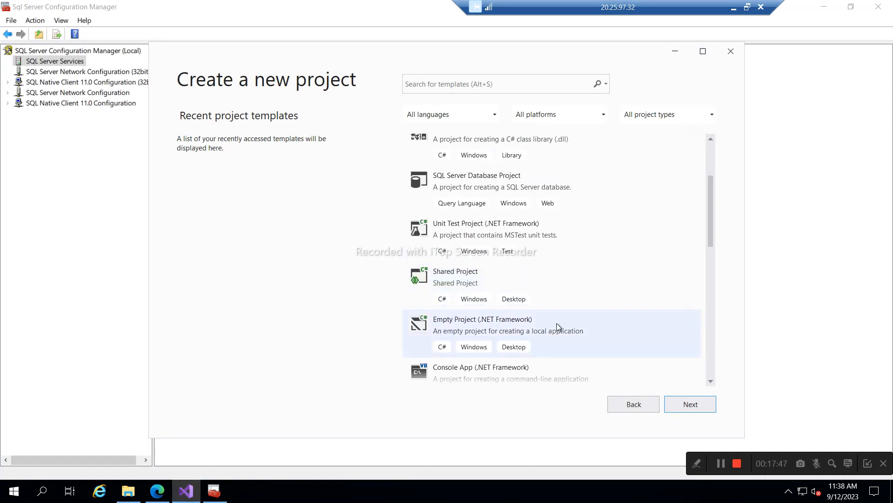
scroll(558, 325, down, 2)
scroll(597, 322, down, 1)
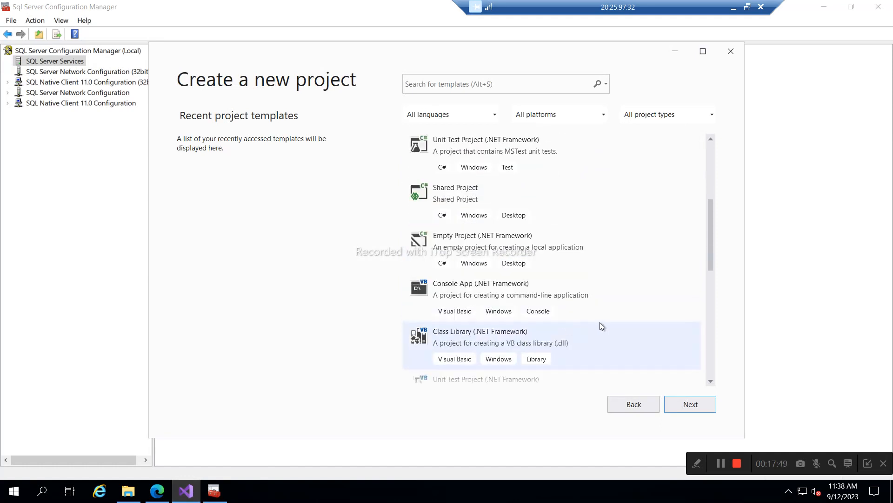
scroll(599, 322, down, 2)
scroll(586, 325, down, 1)
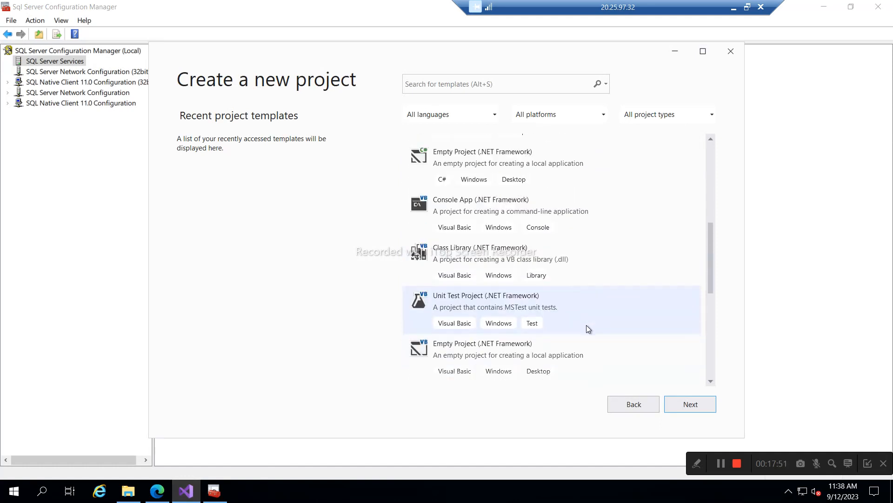
scroll(586, 325, down, 2)
scroll(586, 325, down, 2)
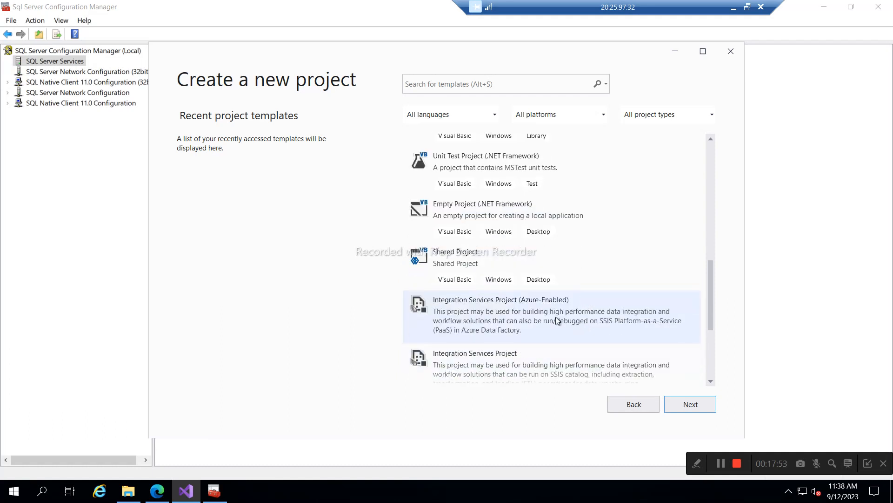
scroll(486, 359, down, 1)
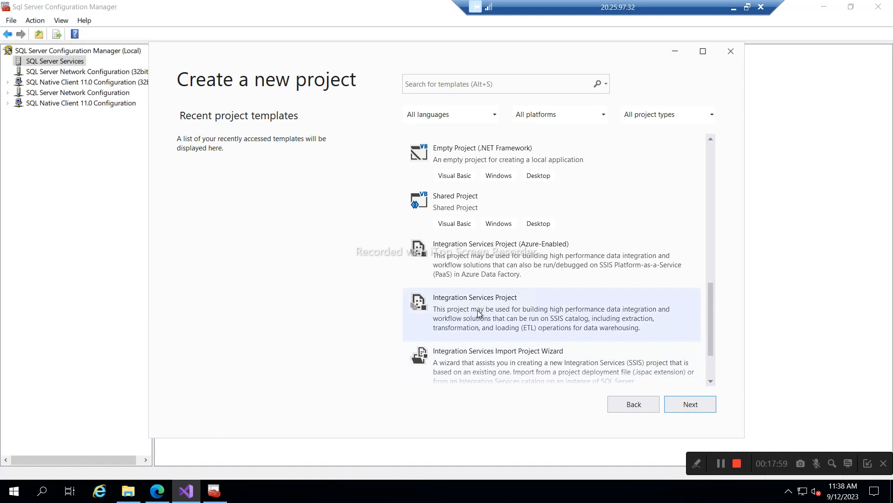
click(480, 314)
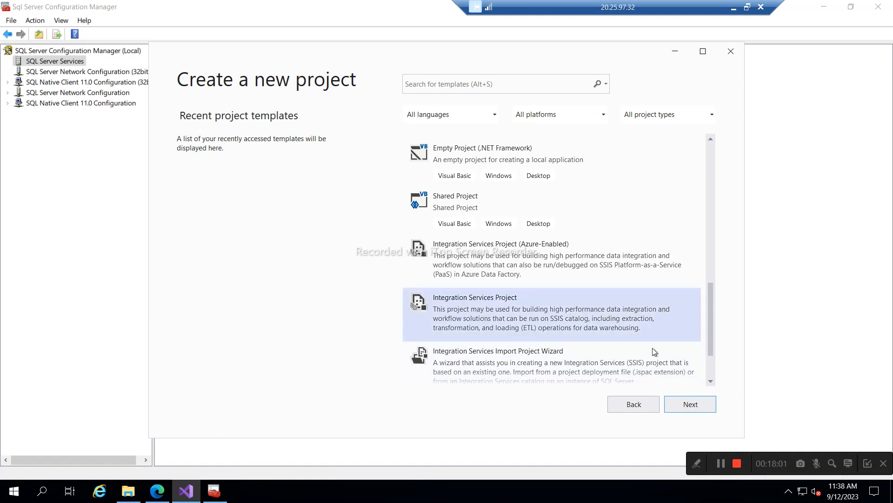
click(692, 404)
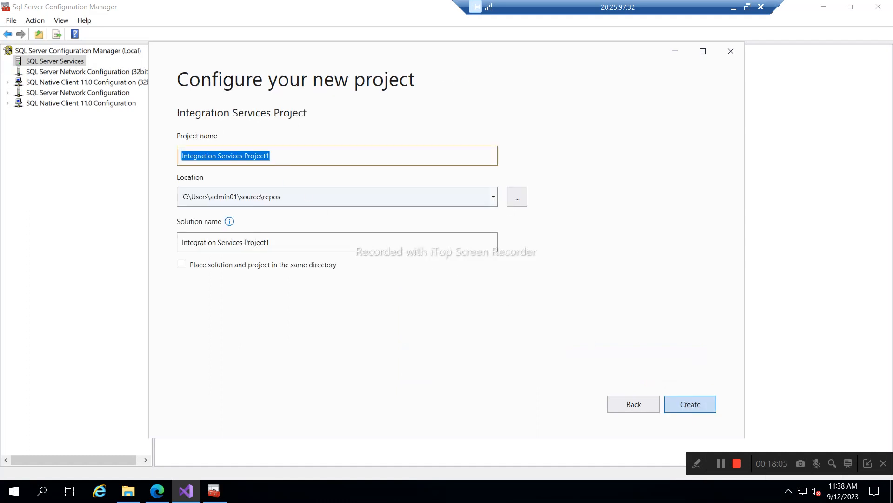
- Rename the project to 'Integration Demo1' and create it in the default repos folder
click(293, 156)
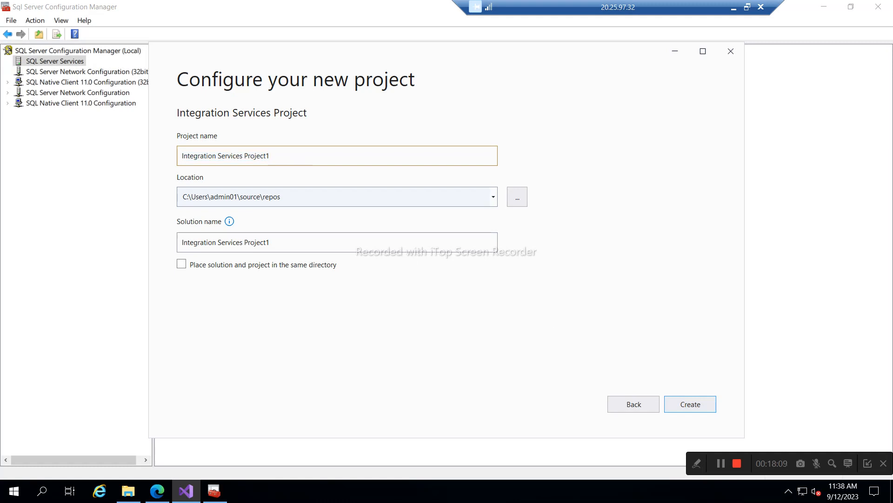
key(shift+Left)
key(shift+Left)
key(shift+Left)
key(shift+Left)
key(shift+Left)
key(shift+Left)
key(shift+Left)
key(shift+Left)
key(shift+Left)
key(shift+Left)
key(shift+Left)
key(shift+Left)
key(shift+Left)
key(shift+Left)
key(shift+Left)
key(shift+Left)
key(shift+Left)
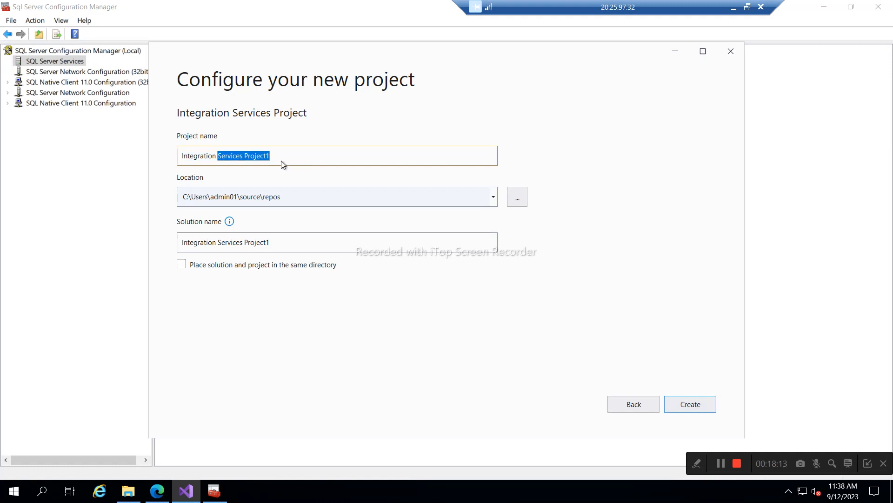
text(Demo)
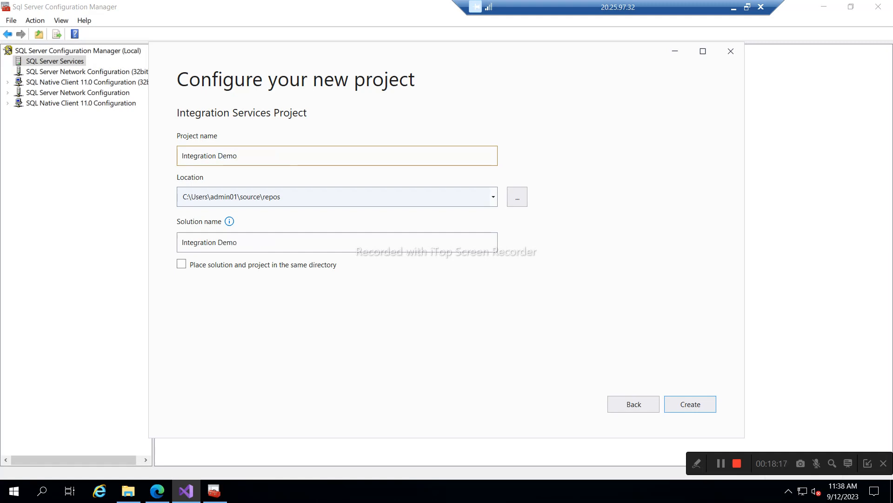
text(1)
click(685, 409)
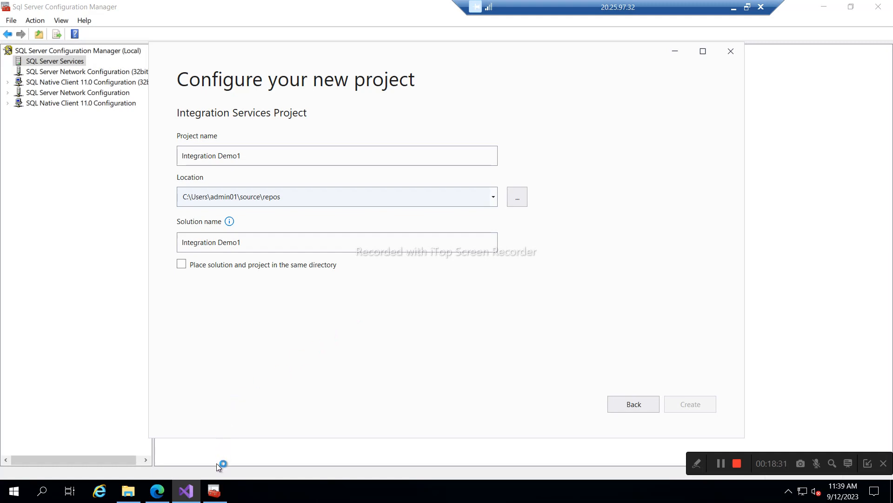
- Run SSMS-Setup-ENU as administrator and start installing SSMS 18 to the default location
click(134, 493)
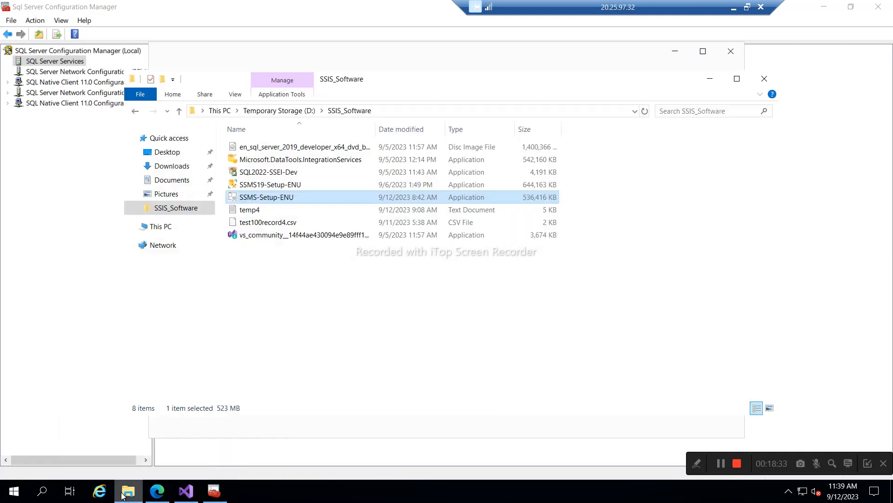
double_click(243, 197)
right_click(244, 198)
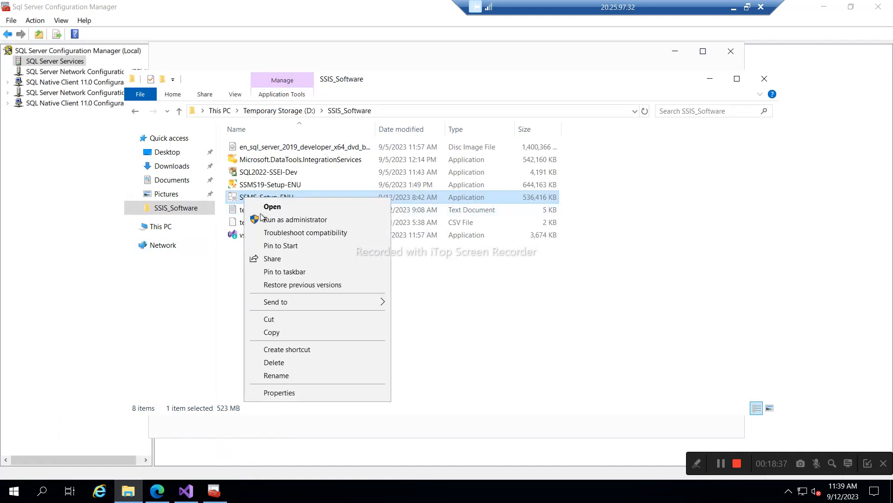
click(297, 219)
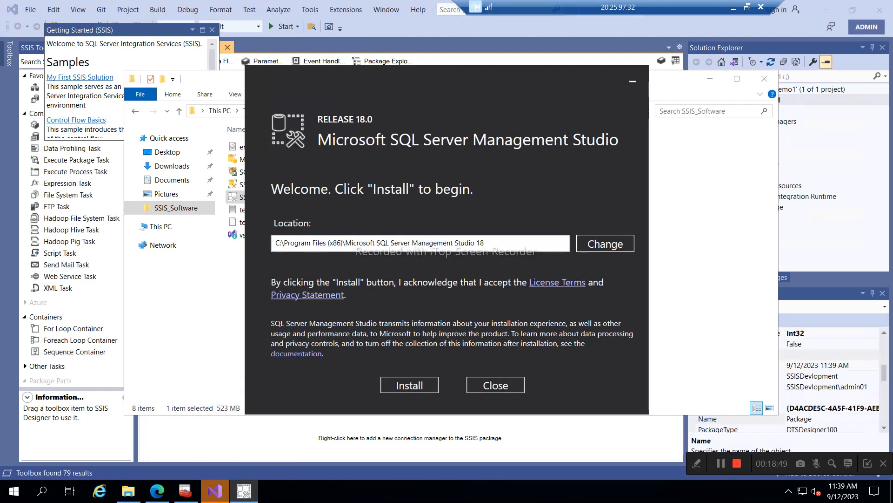
click(405, 387)
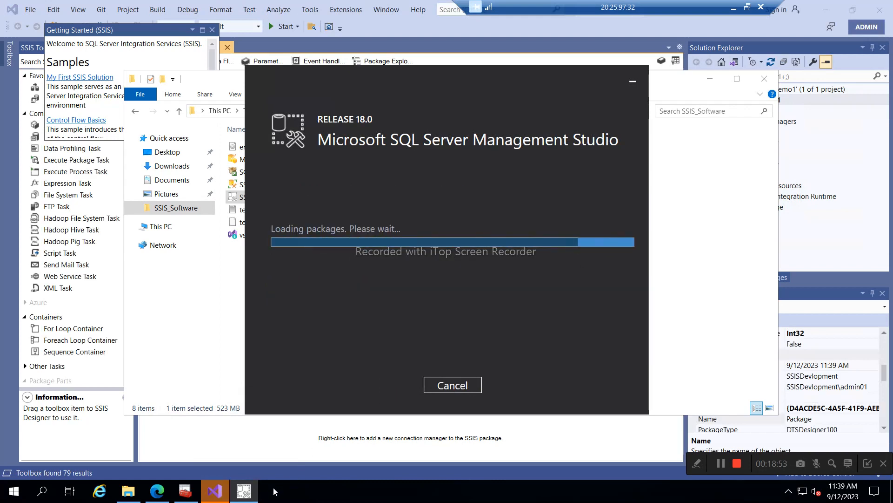
click(219, 493)
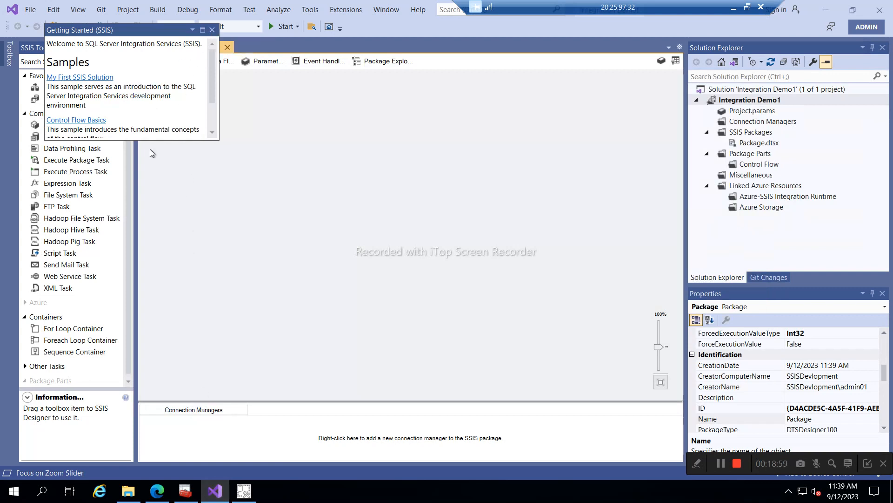
- Close the Getting Started (SSIS) window and check the SSMS installer's progress
click(212, 30)
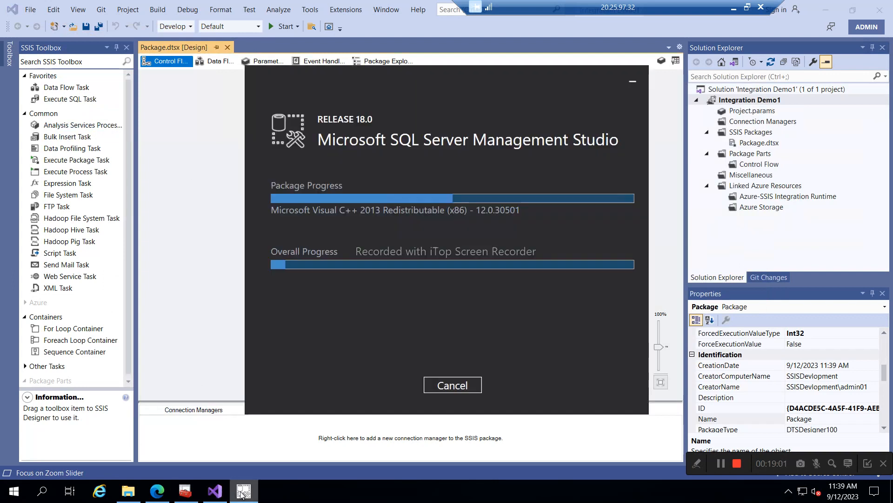
click(240, 492)
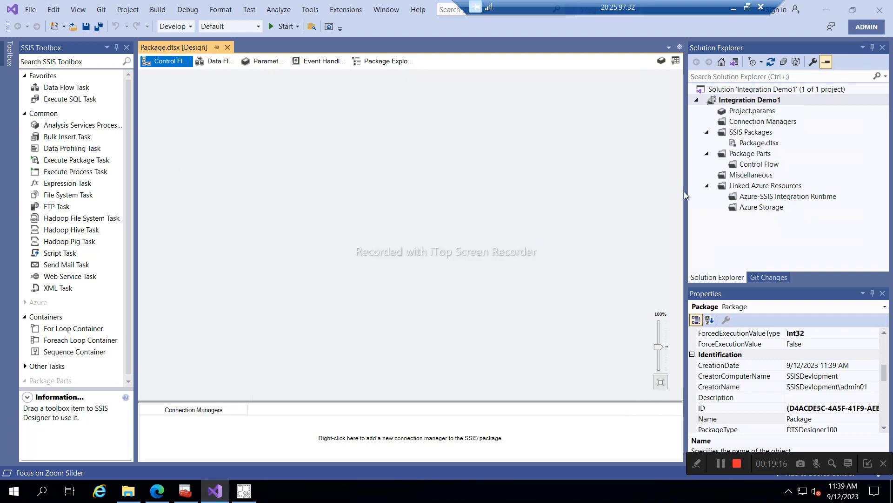
- Rename Package.dtsx to BasicPackage.dtsx in Solution Explorer and accept reloading it
click(749, 144)
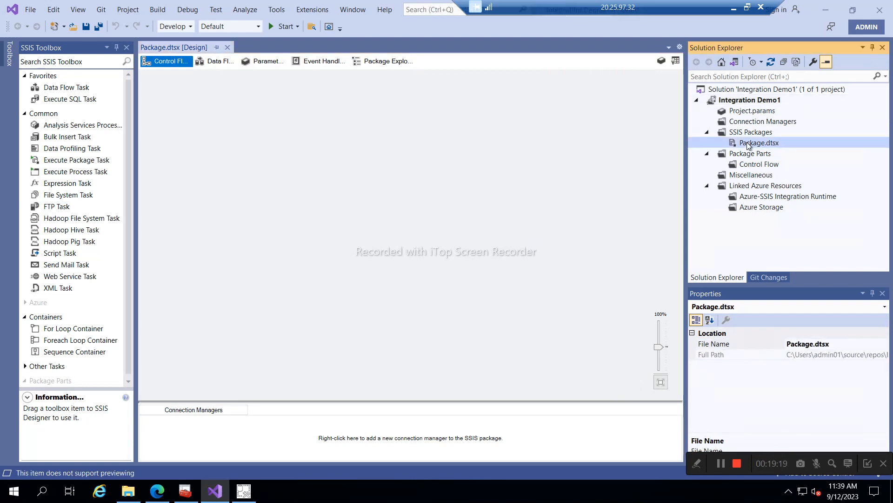
right_click(749, 145)
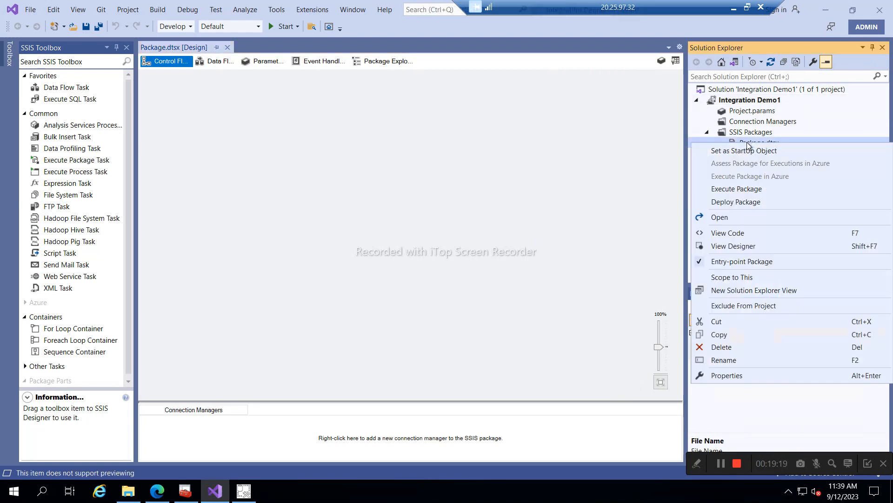
click(719, 361)
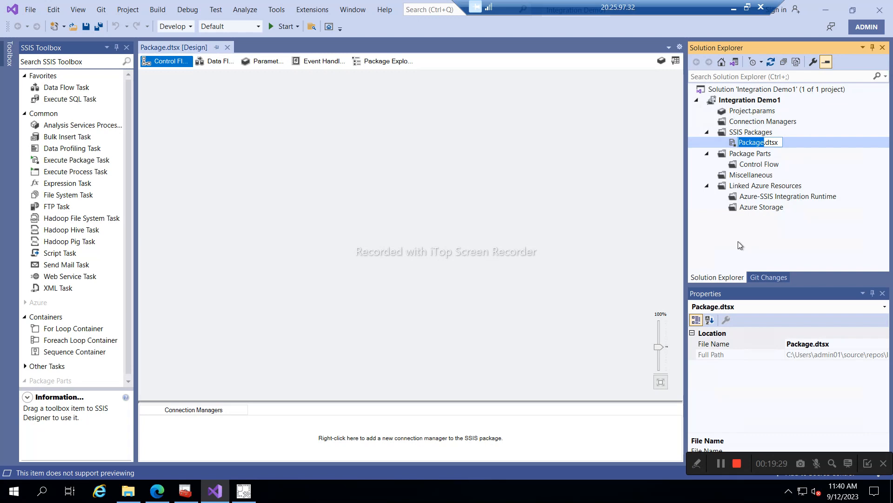
key(Home)
text(Ba)
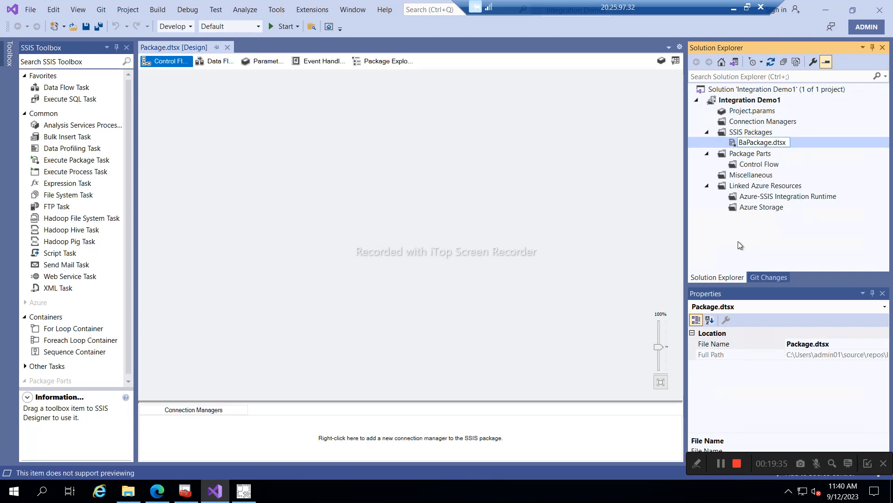
text(sic)
key(Return)
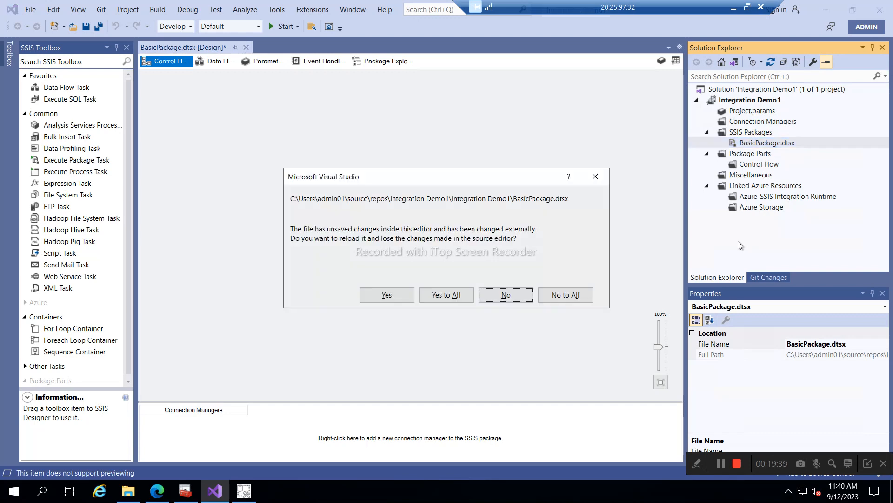
click(440, 298)
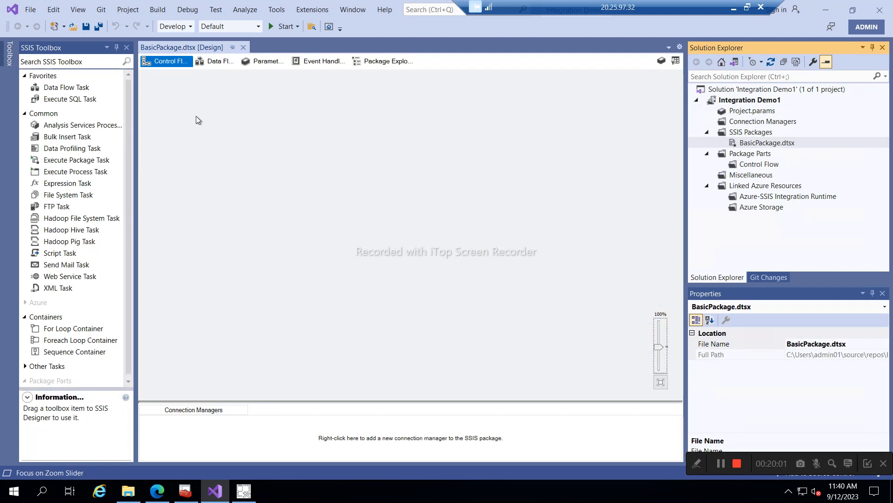
- Select test100record4.csv in the SSIS_Software folder
click(127, 144)
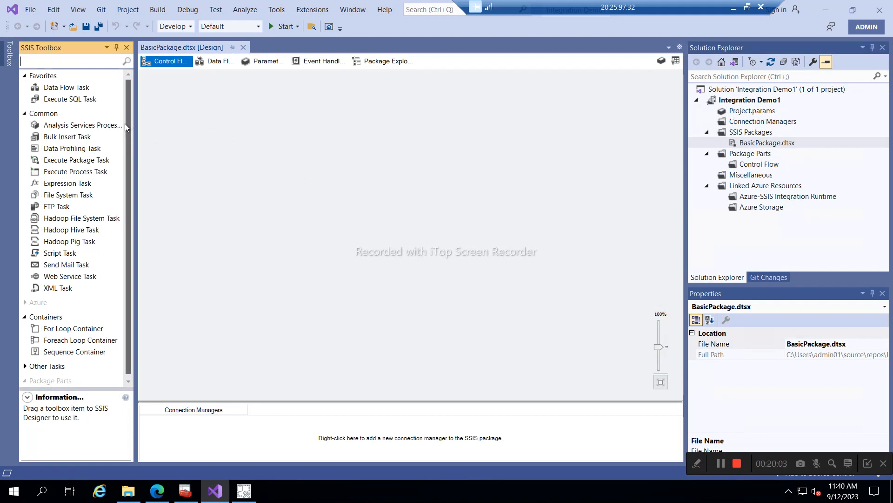
click(128, 491)
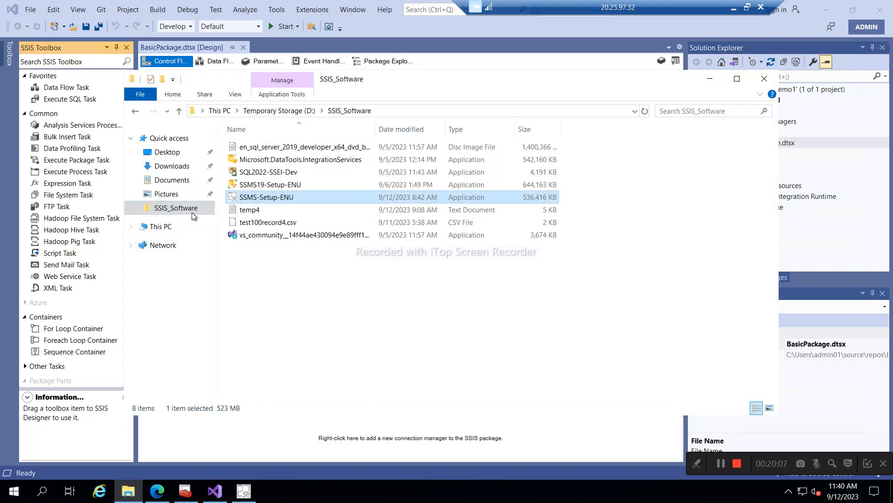
click(259, 224)
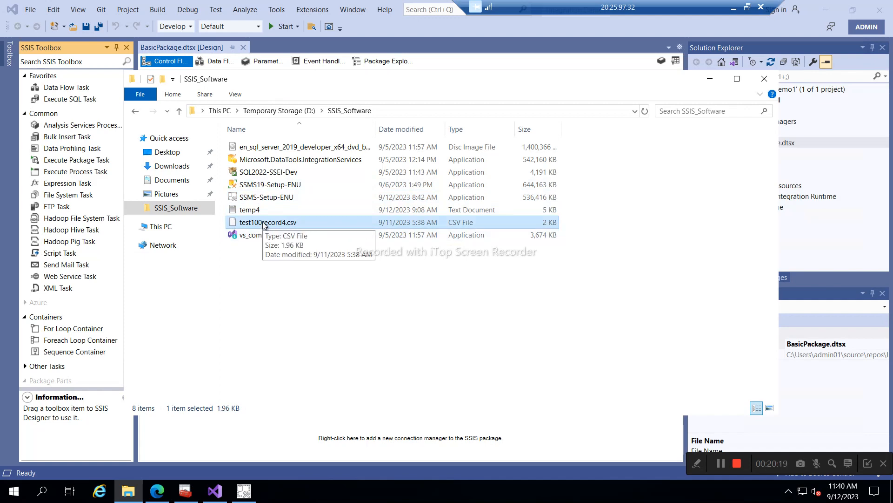
- Close the completed SSMS 18 setup window and bring up the Start menu
click(248, 494)
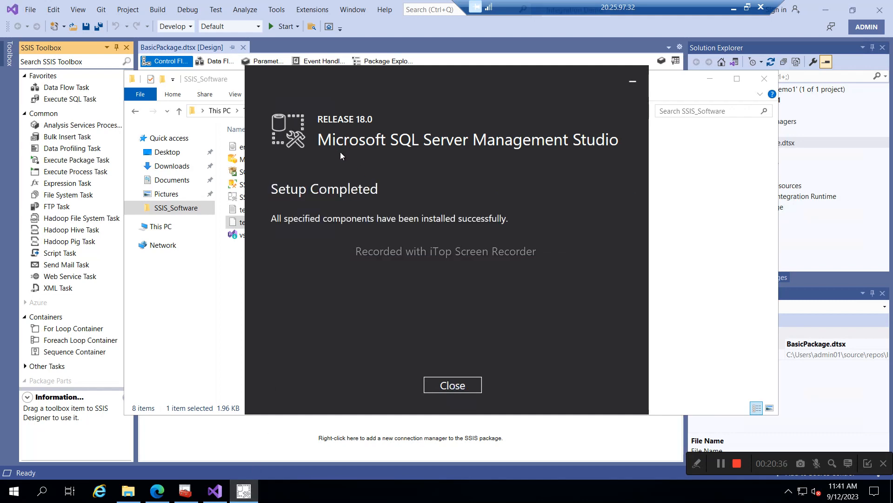
click(471, 386)
click(14, 491)
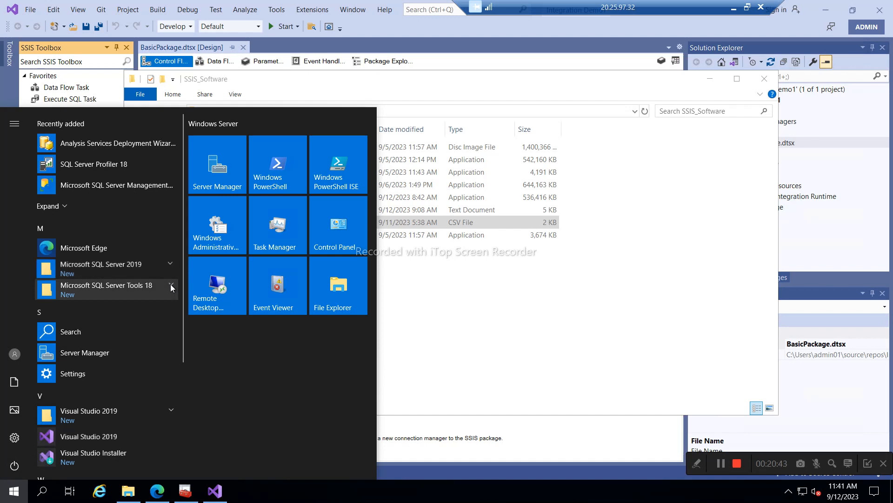
- Launch SQL Server Management Studio 18 and connect to SSISDevlopment with Windows Authentication
click(171, 284)
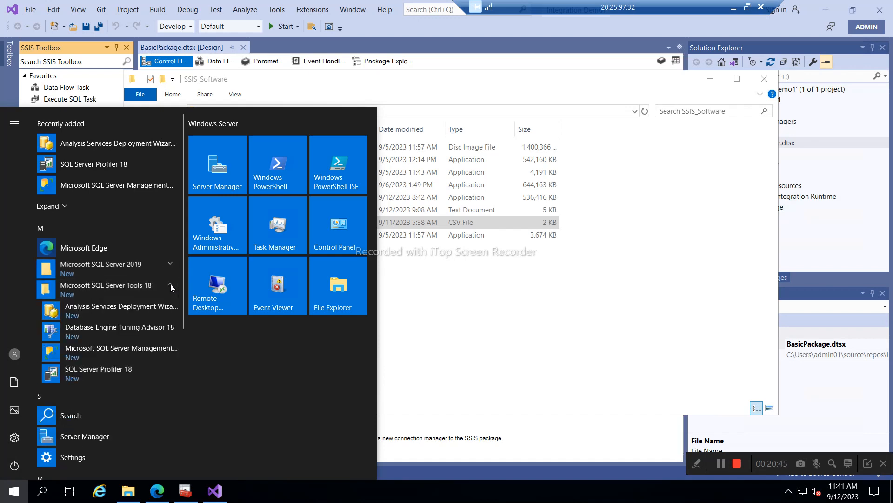
click(97, 351)
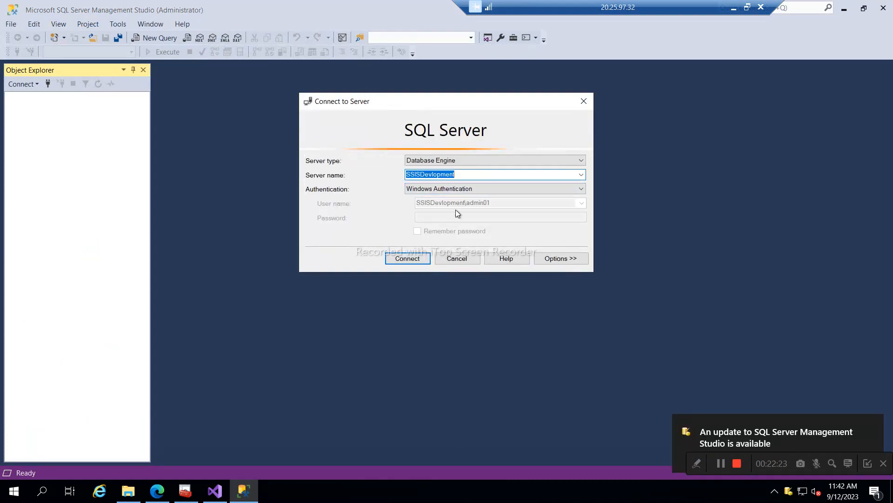
click(406, 258)
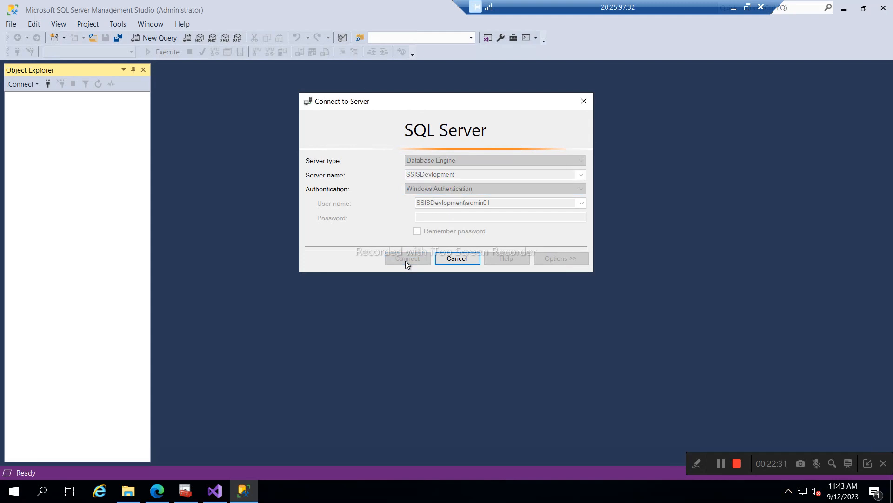
- Add an Object Explorer connection to SSISDevlopment's Integration Services
click(34, 84)
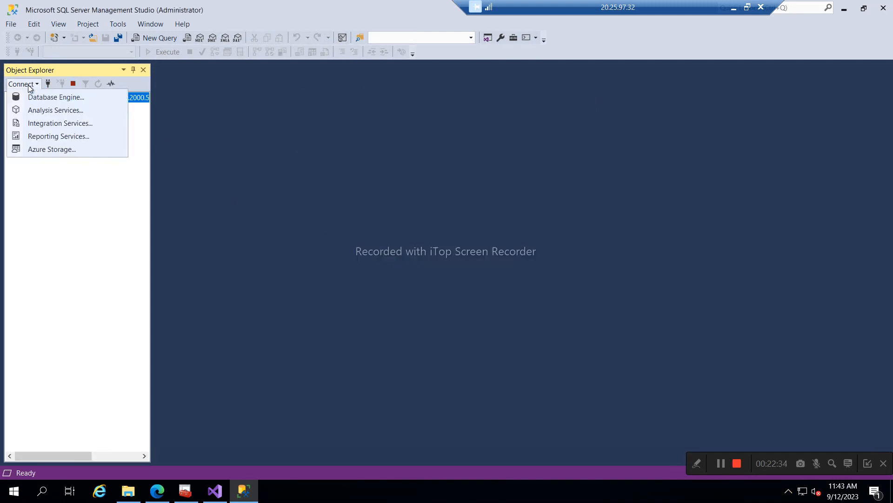
click(70, 122)
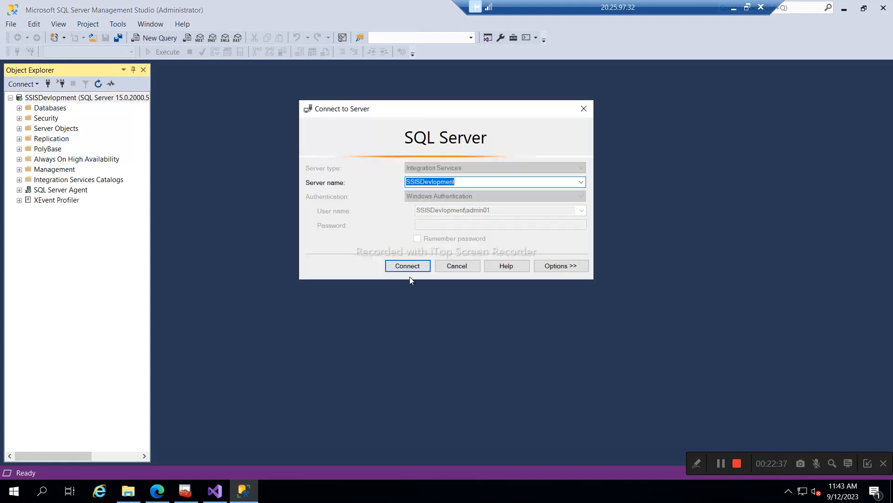
click(400, 267)
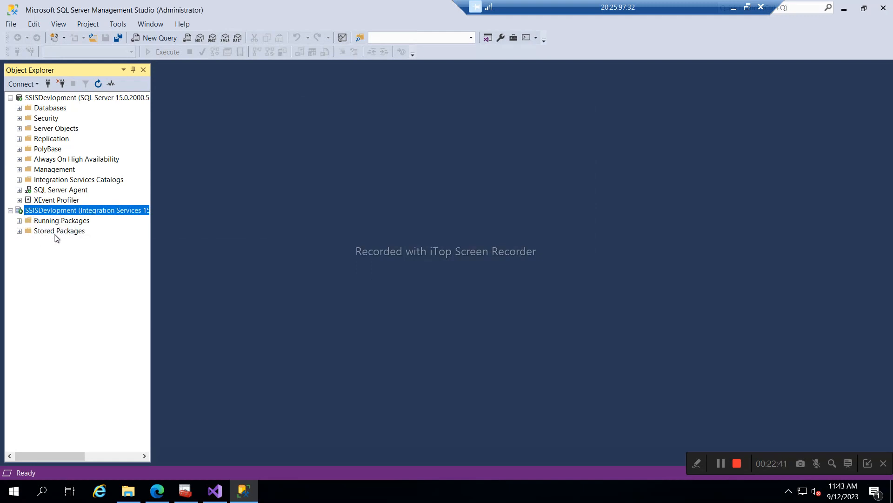
- Expand Stored Packages, the MSDB store and the server's Databases folder
click(23, 231)
click(28, 252)
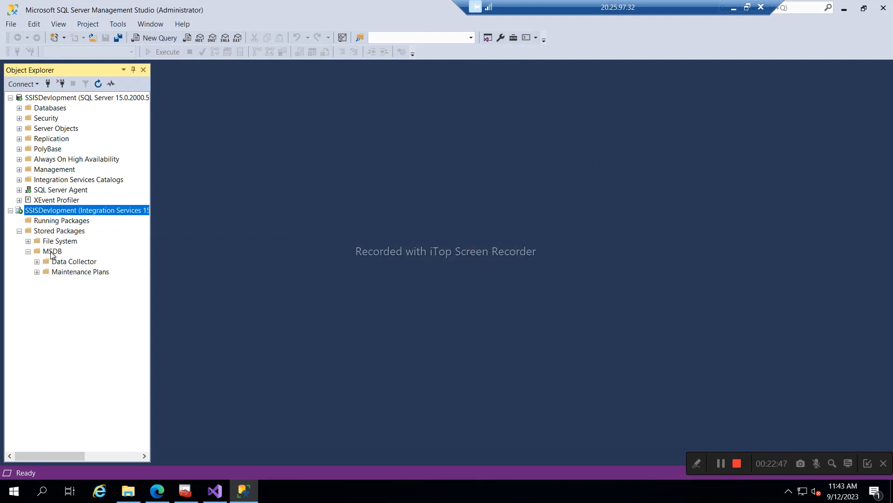
click(52, 252)
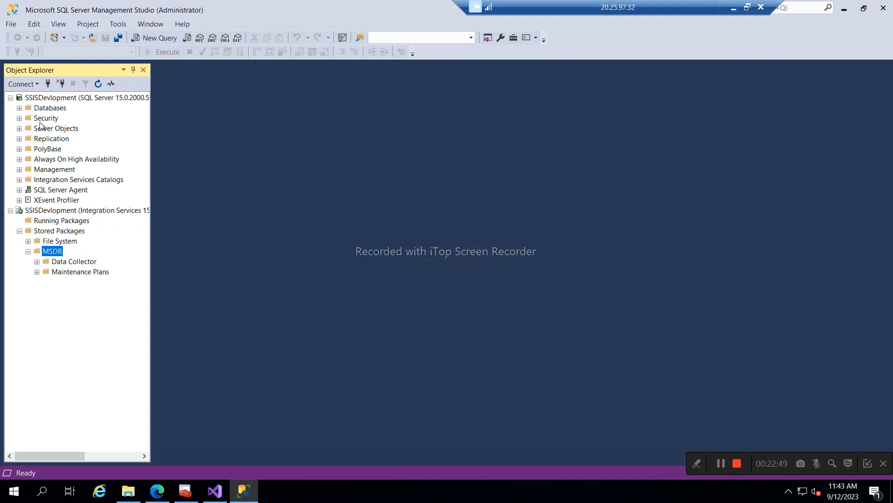
click(19, 107)
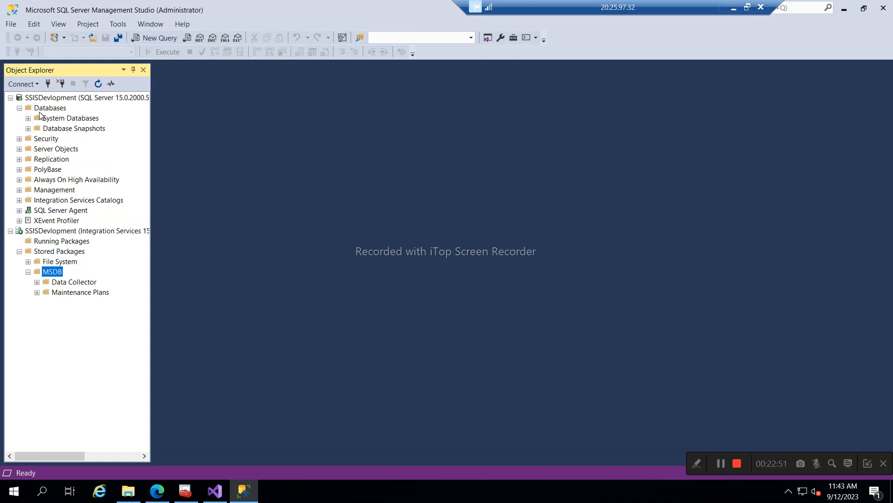
- Create a new database named SSISDeployment with the default 8 MB data and log files
right_click(42, 110)
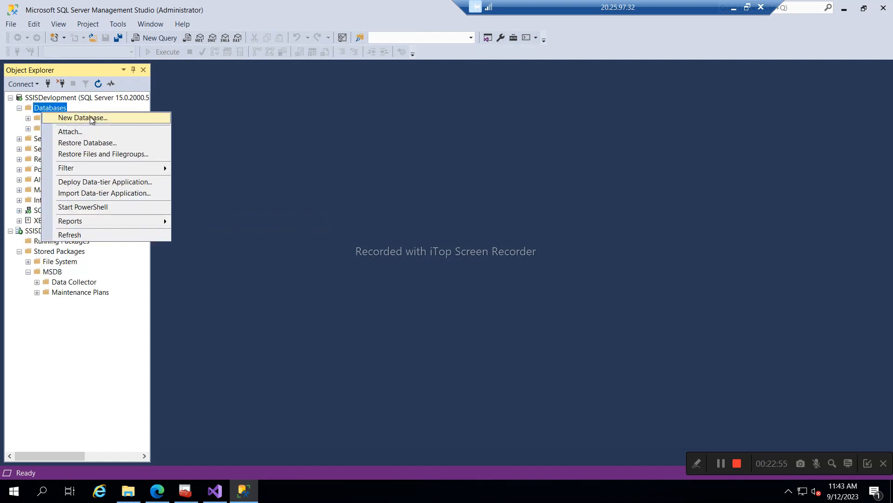
click(88, 120)
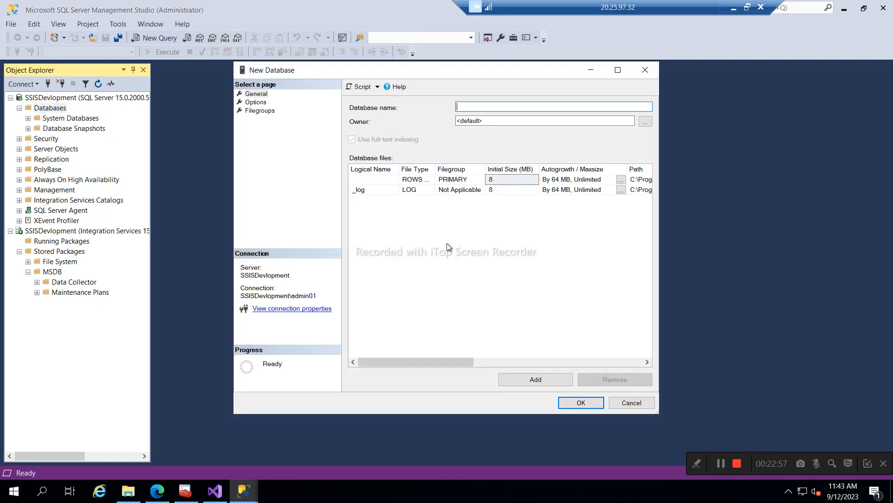
key(Caps_Lock)
text(SSIS)
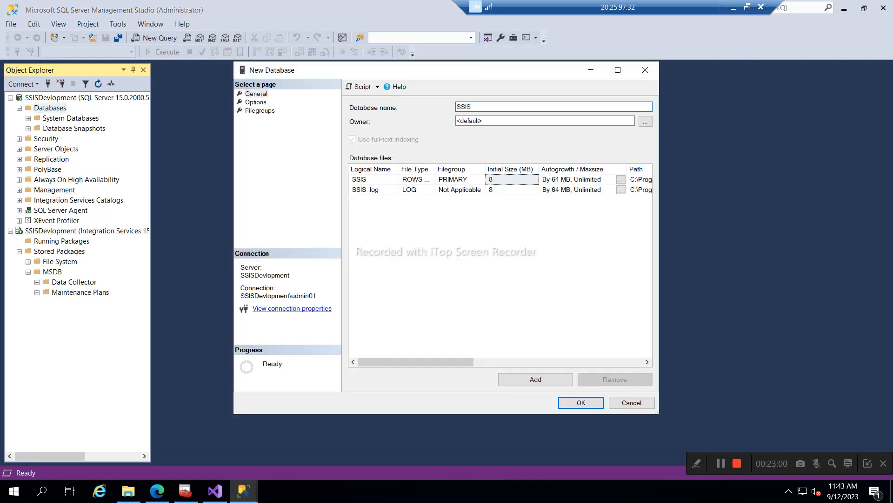
key(Caps_Lock)
text(Deployment)
click(581, 403)
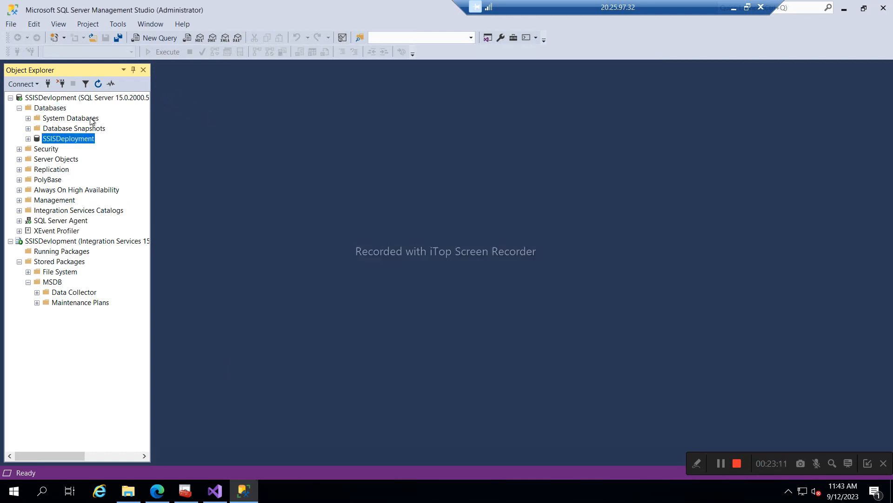
- Refresh Object Explorer and expand SSISDeployment to show its Tables folder
click(99, 83)
click(29, 138)
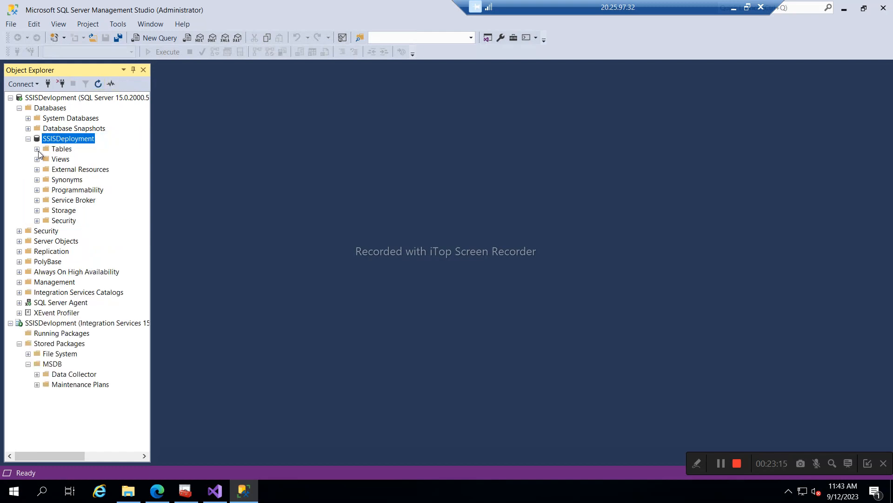
click(36, 149)
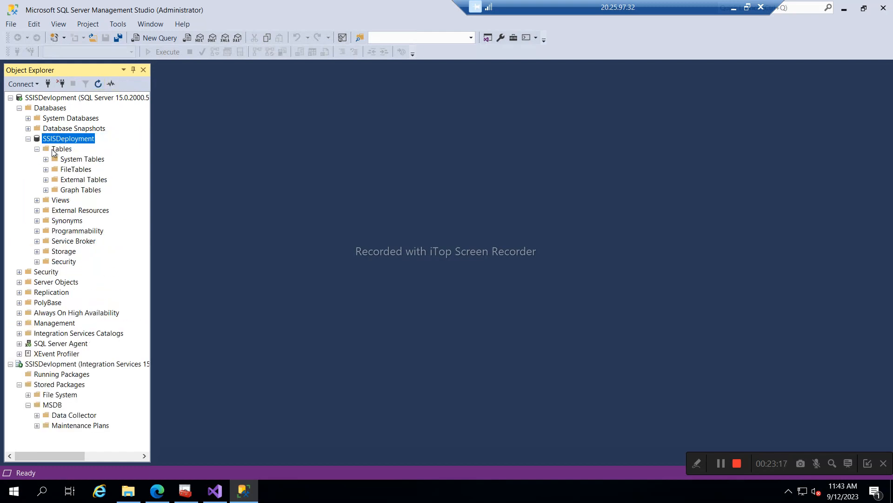
click(53, 150)
right_click(55, 150)
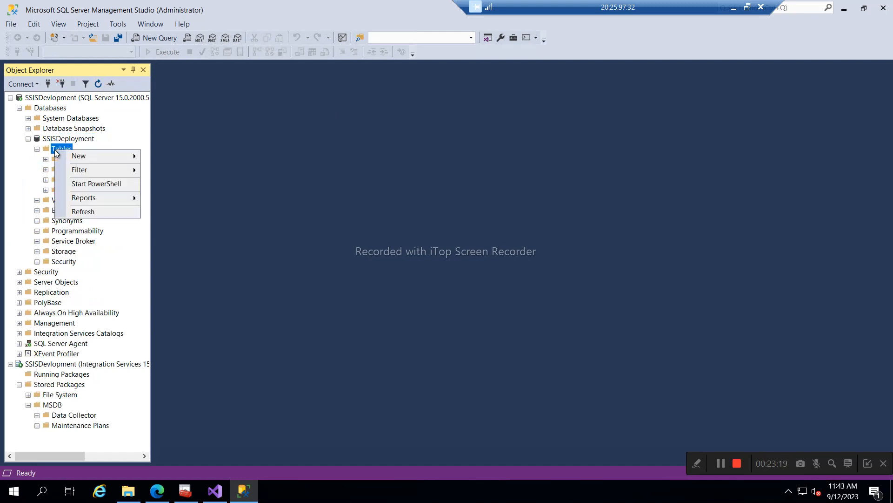
- Launch Tasks > Import Data on the SSISDeployment database
click(58, 139)
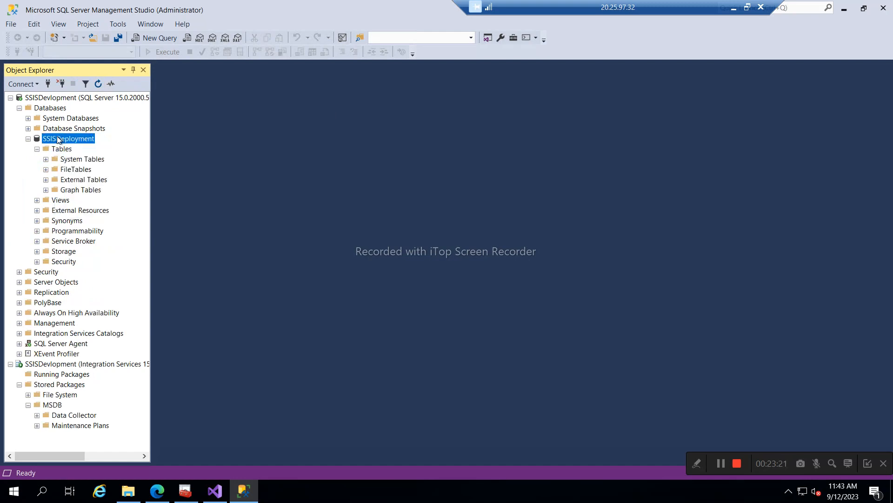
right_click(58, 139)
mouse_move(104, 180)
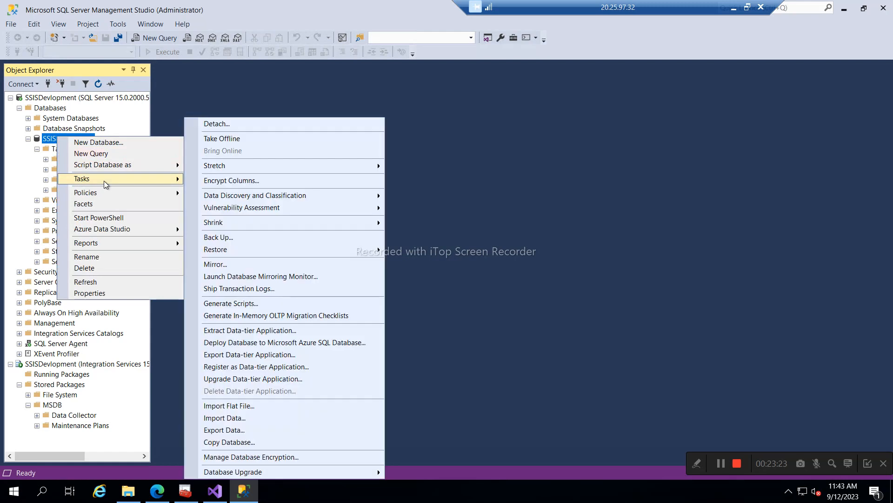
click(230, 418)
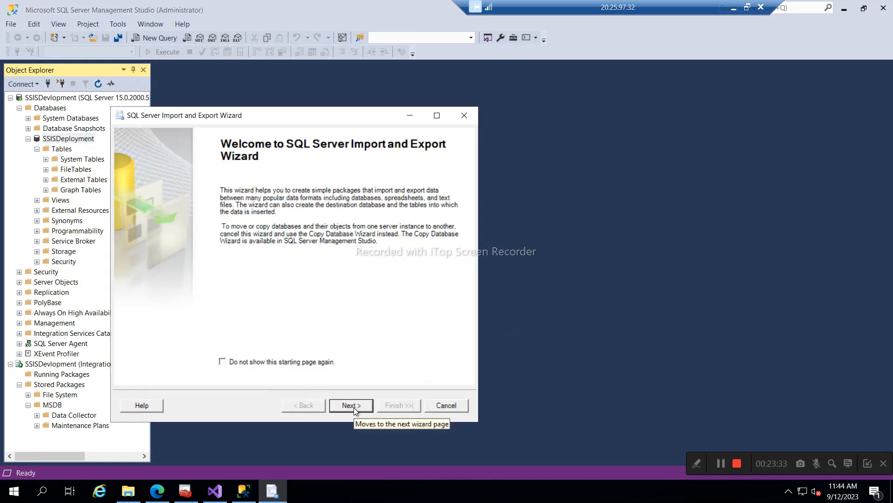
- Set the wizard's data source type to Flat File Source
click(354, 407)
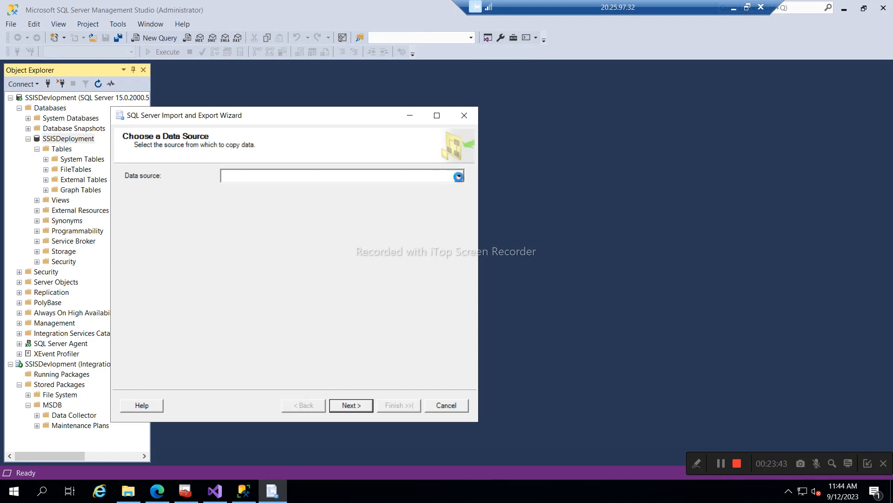
click(459, 176)
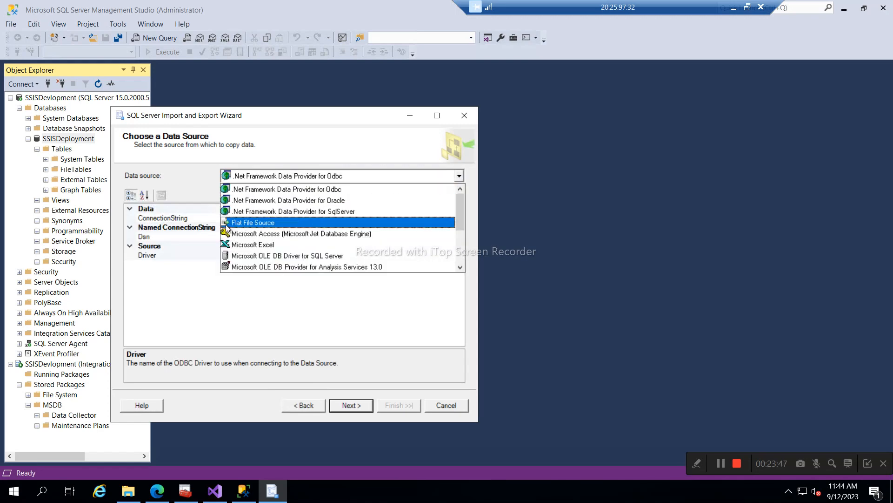
click(227, 223)
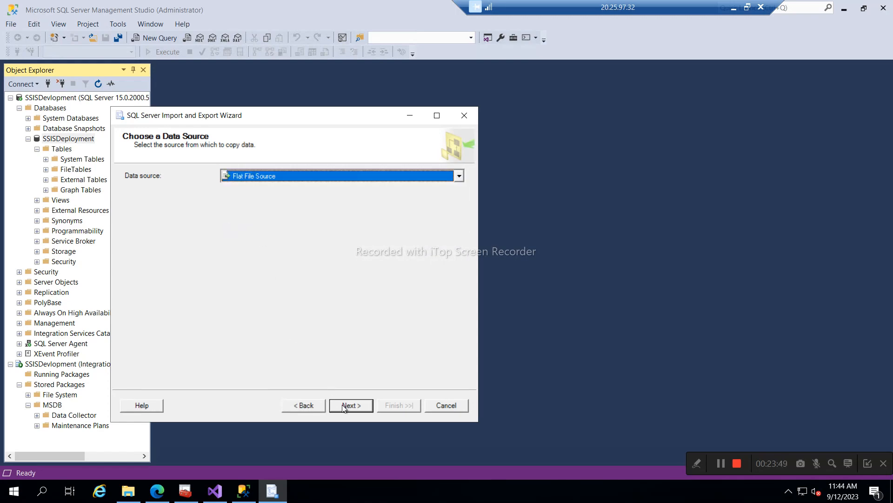
- Pick D:\SSIS_Software\test100record4.csv as the source file and preview its columns
click(434, 213)
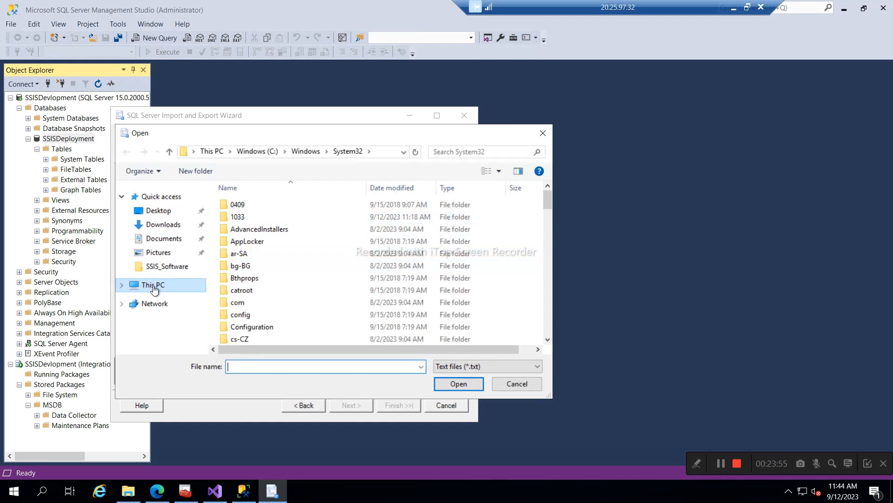
click(155, 287)
click(167, 266)
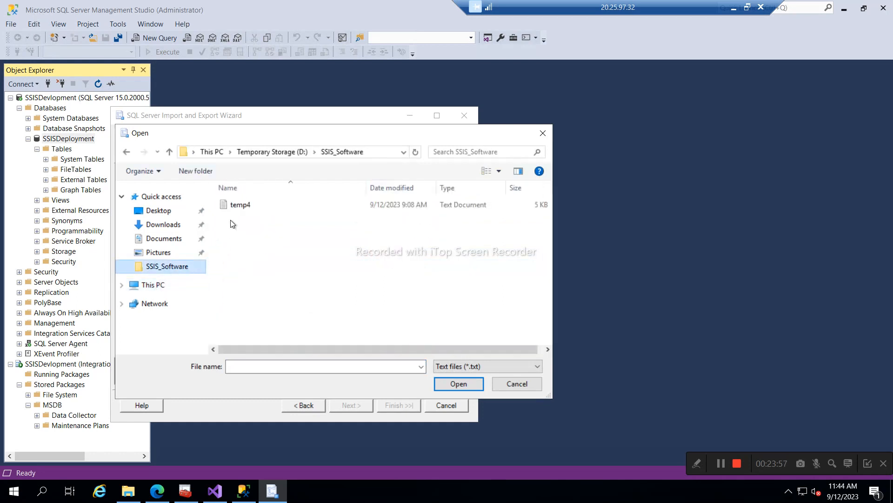
click(495, 365)
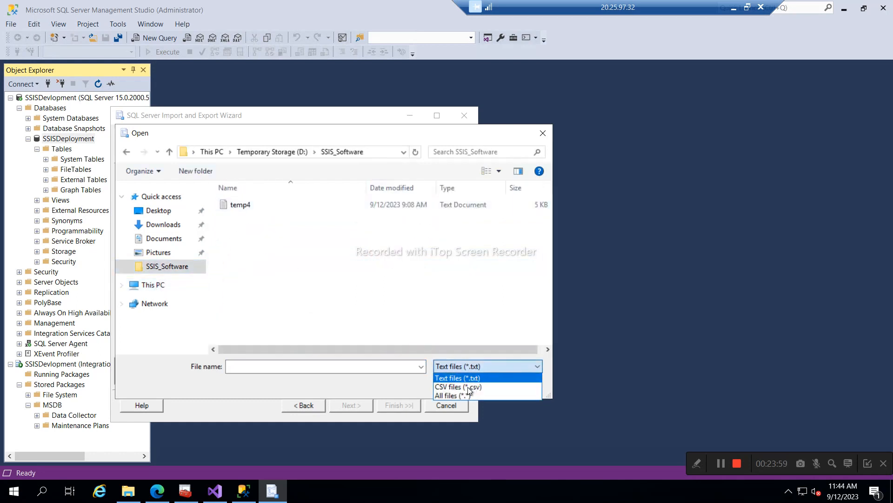
click(445, 386)
double_click(242, 206)
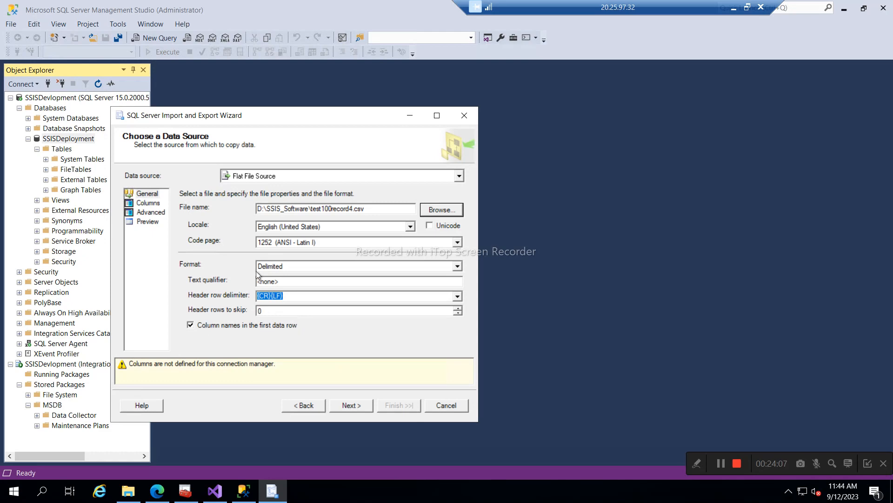
click(357, 406)
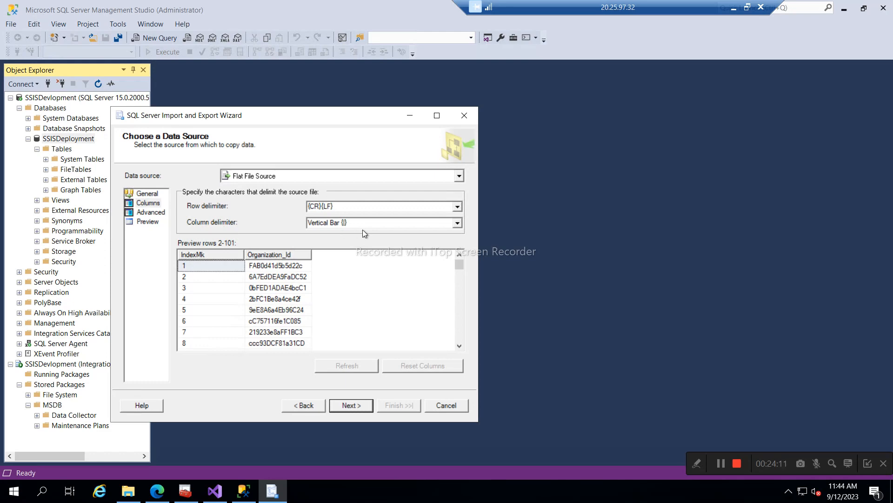
click(345, 406)
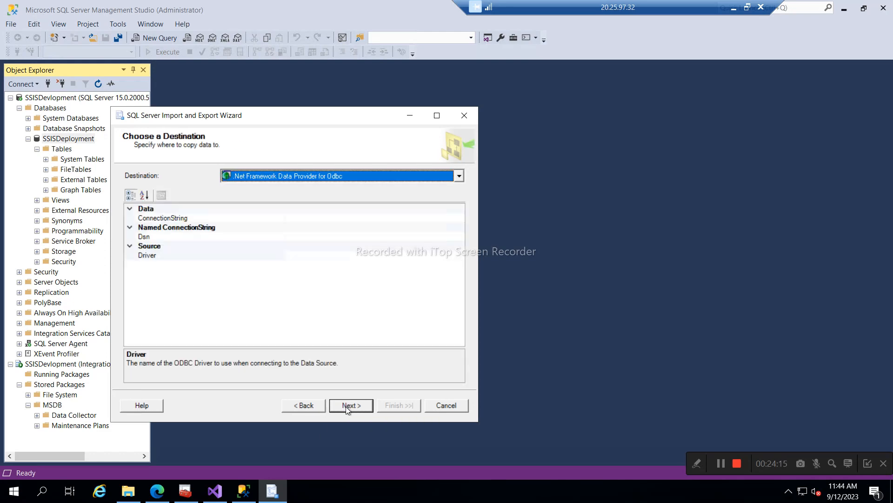
- Choose Microsoft OLE DB Driver for SQL Server as the import destination
click(284, 180)
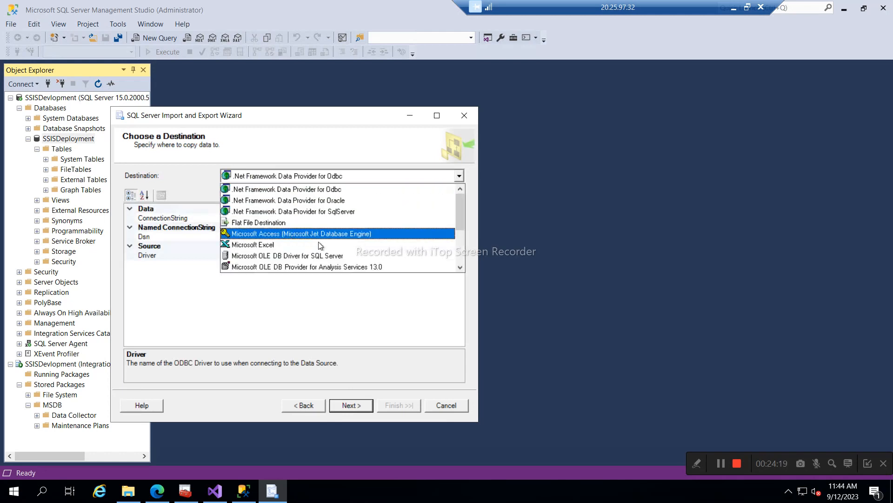
click(337, 256)
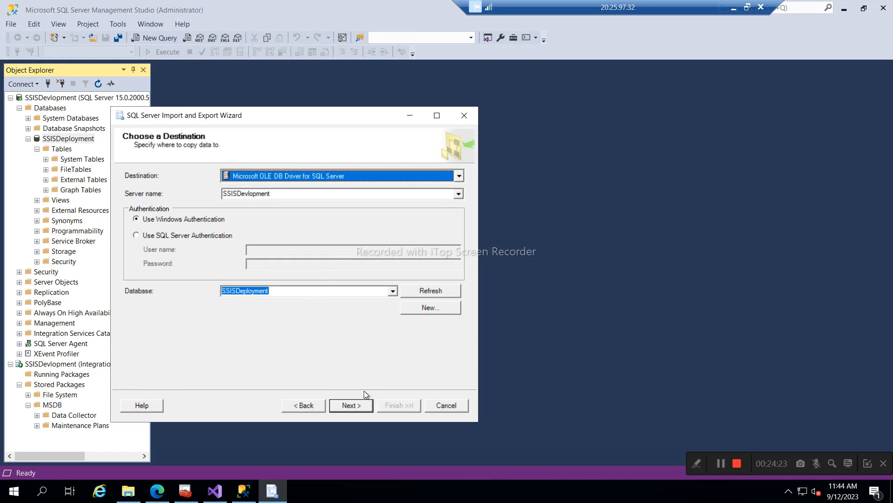
click(355, 405)
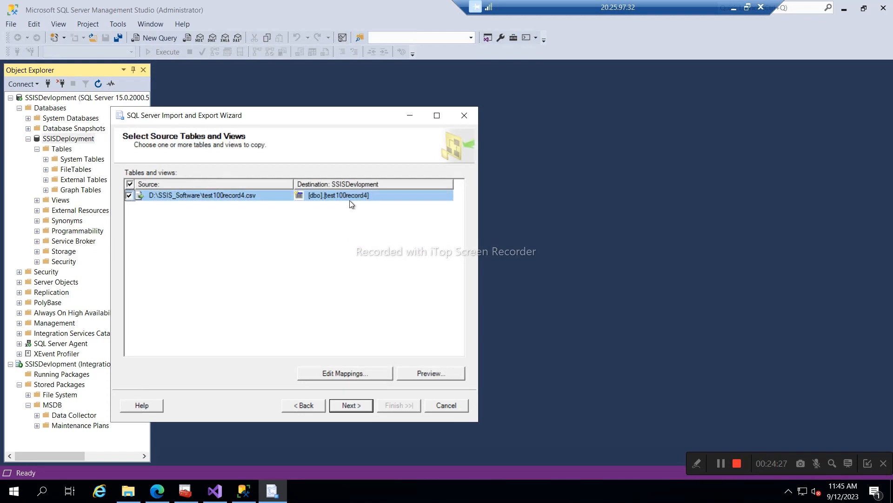
- Rename the destination table to [dbo].[importutility]
click(360, 196)
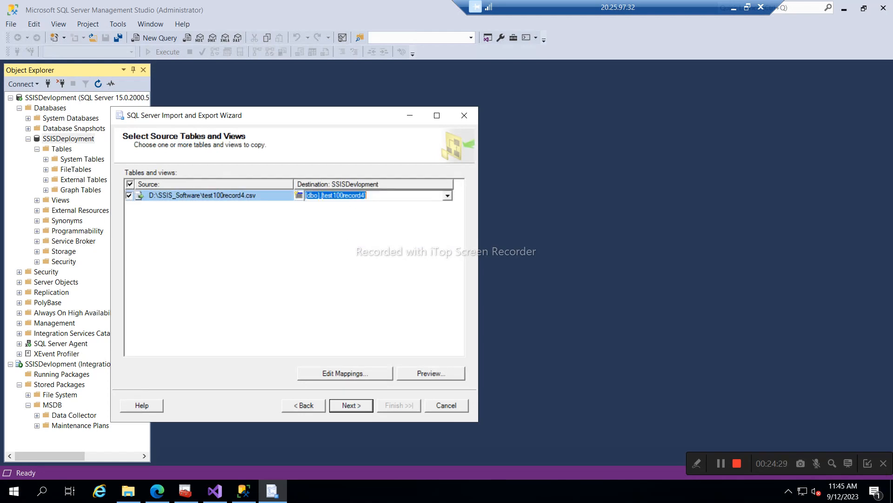
click(368, 195)
key(shift+Left)
key(shift+Left)
key(shift+Left)
key(shift+Left)
key(shift+Left)
key(shift+Left)
key(shift+Left)
key(shift+Left)
key(shift+Left)
key(shift+Left)
key(shift+Left)
key(shift+Left)
key(shift+Left)
key(shift+Left)
key(shift+Left)
key(BackSpace)
text(i)
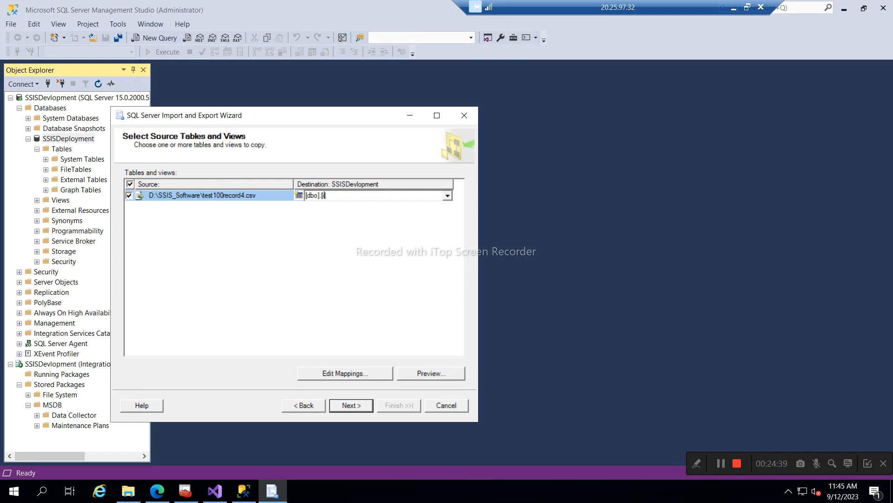
text(mportutility)
click(299, 256)
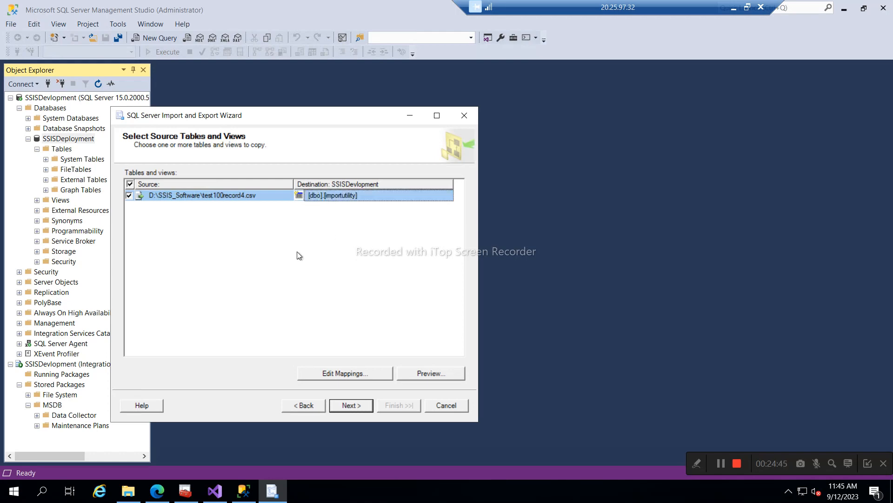
- Save the SSIS package to SQL Server as importutilitypackage and finish the wizard to run the copy
click(355, 403)
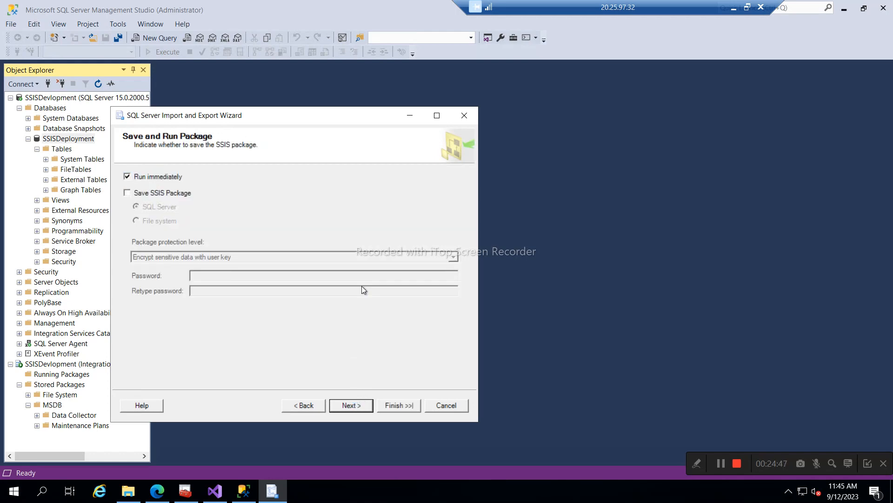
click(128, 194)
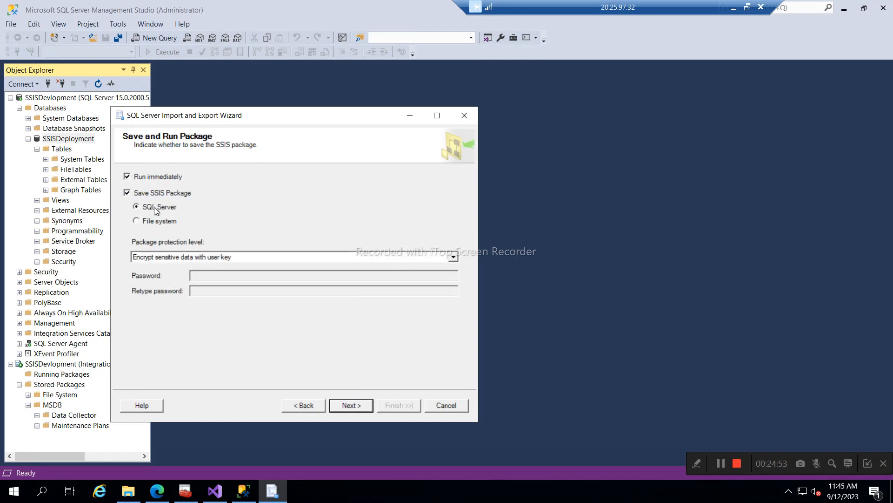
click(351, 406)
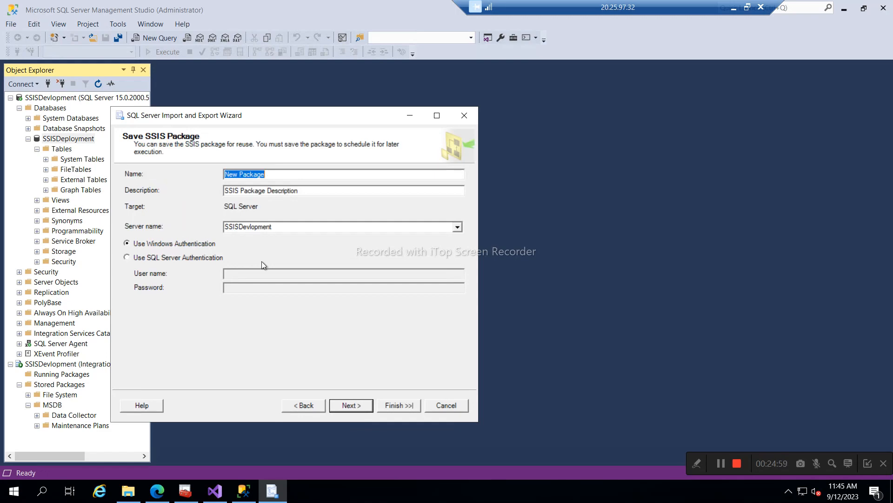
text(importutilitypackage)
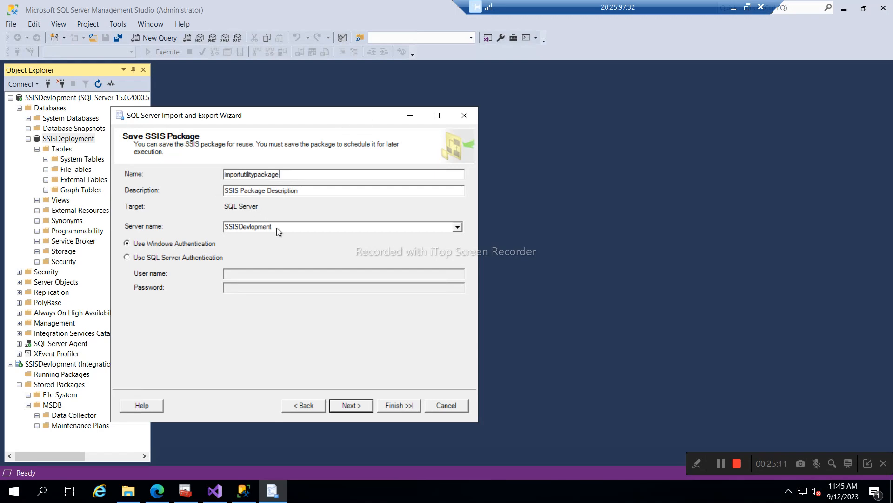
click(345, 406)
click(397, 406)
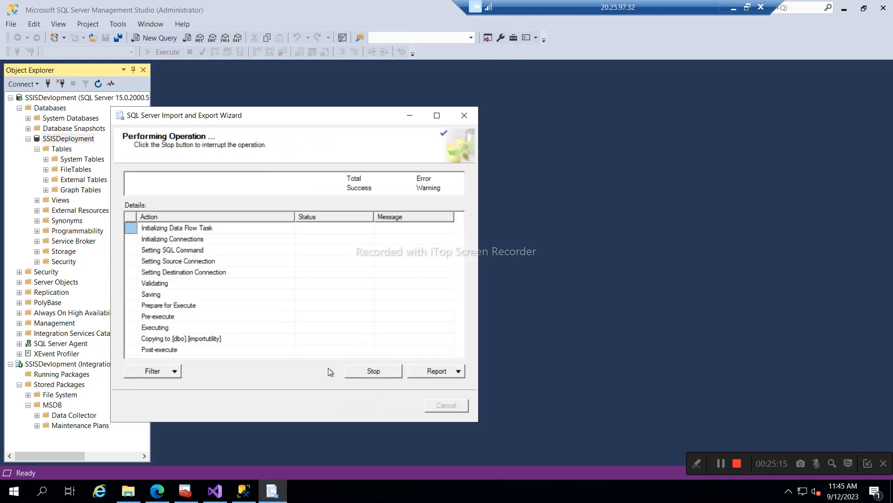
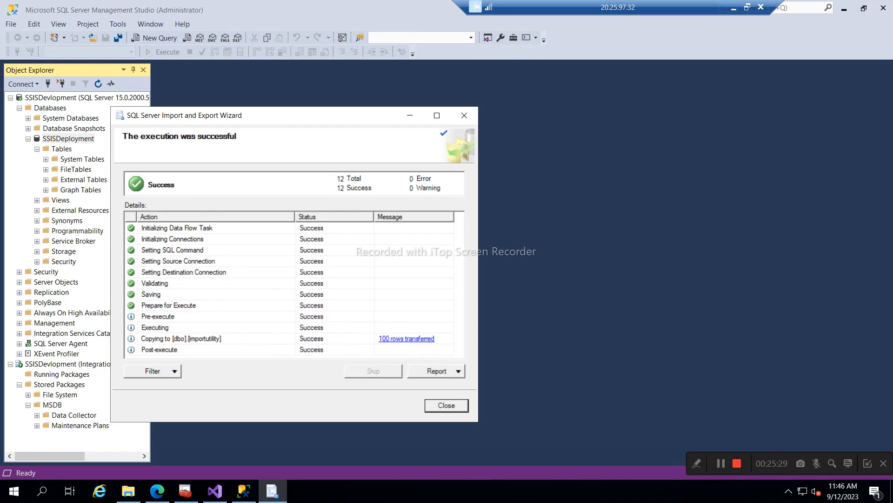
- Bring the SSIS_Software folder containing test100record4.csv in front of SQL Server Management Studio
click(128, 491)
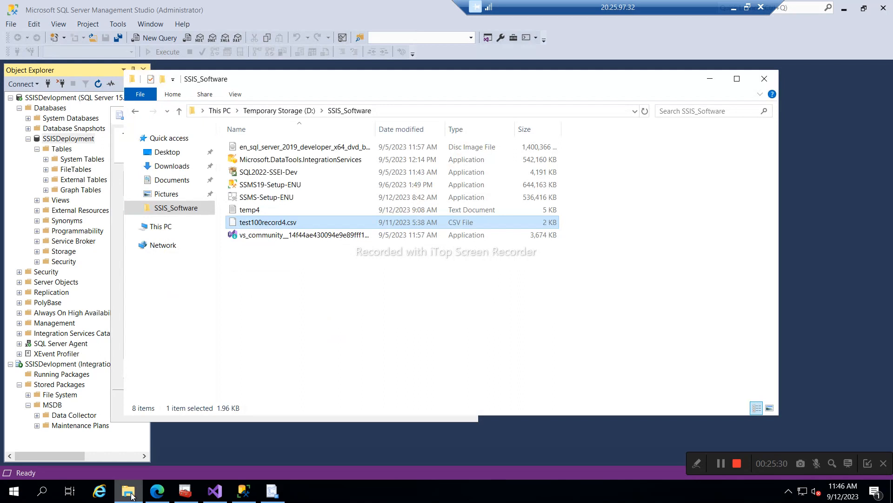
- View test100record4.csv in Notepad to confirm its 100 IndexMk records, then close it and minimize the folder
double_click(285, 223)
double_click(368, 179)
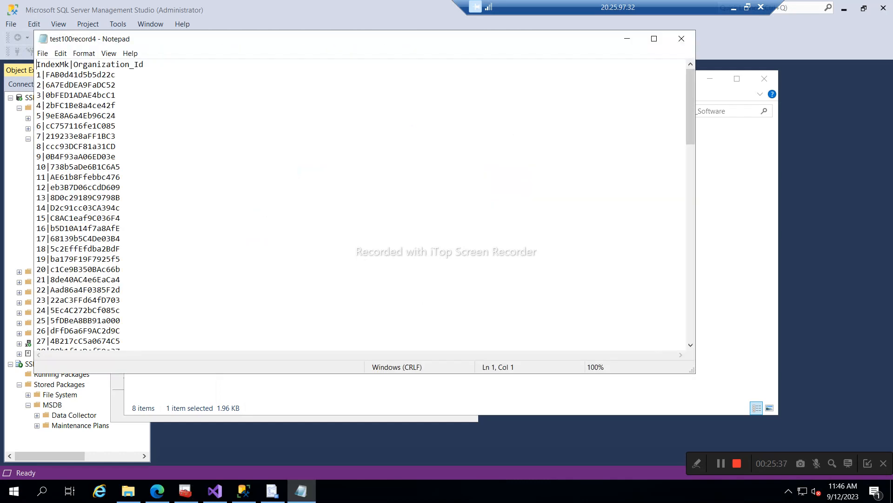
scroll(361, 204, down, 20)
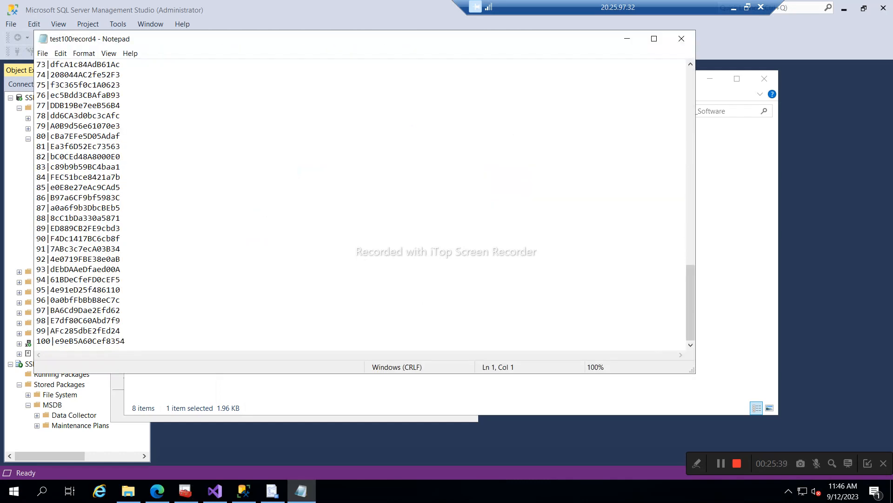
click(681, 40)
click(709, 80)
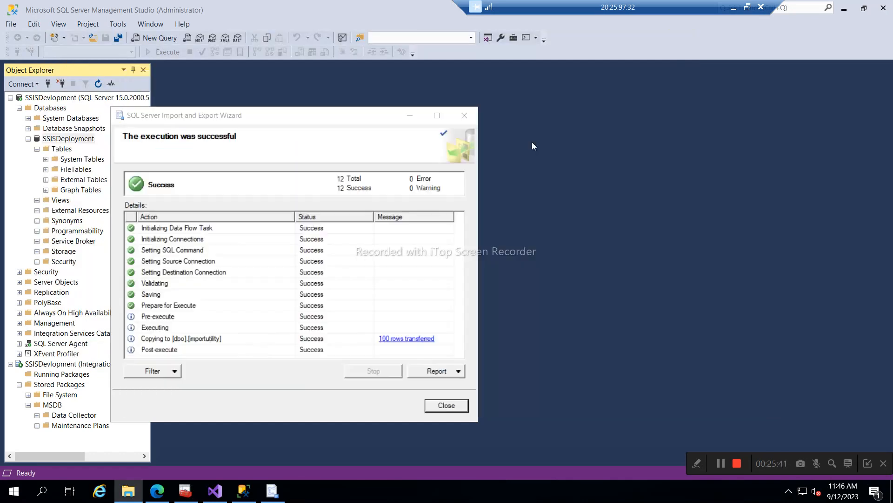
- Close the import wizard and refresh MSDB so importutilitypackage appears
click(447, 405)
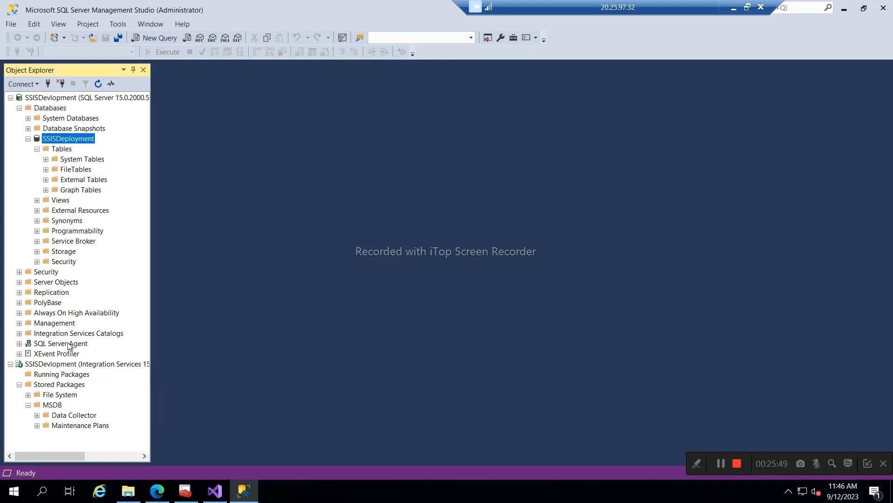
click(55, 405)
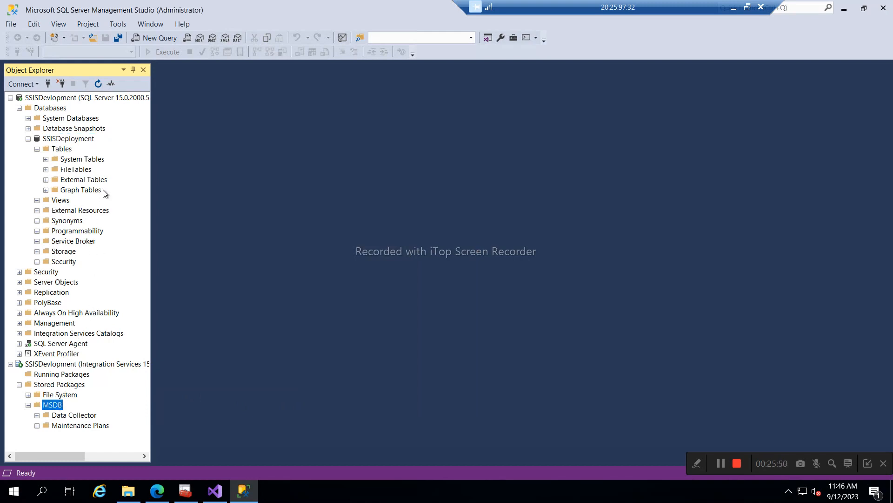
click(98, 83)
click(62, 437)
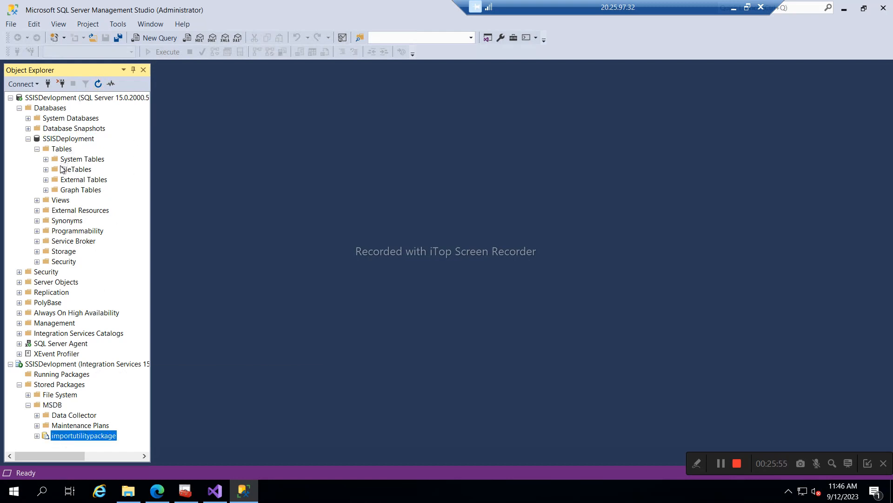
- Refresh SSISDeployment's Tables folder to reveal dbo.importutility
click(59, 148)
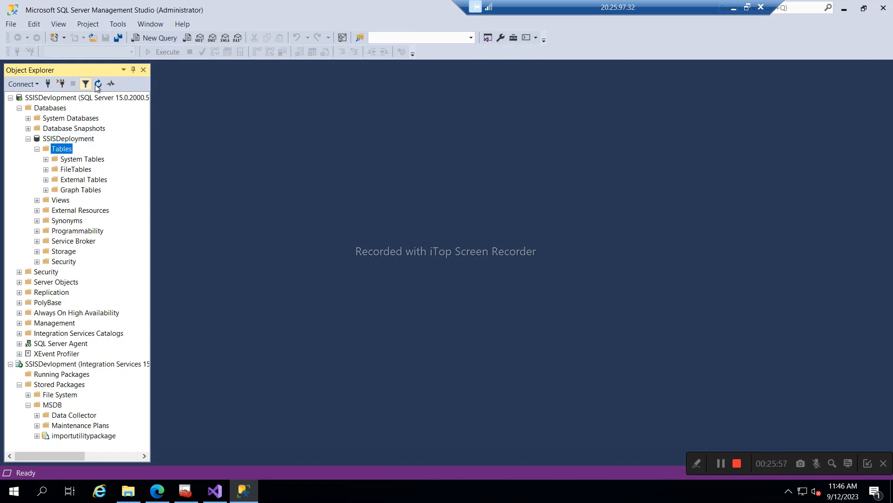
click(98, 84)
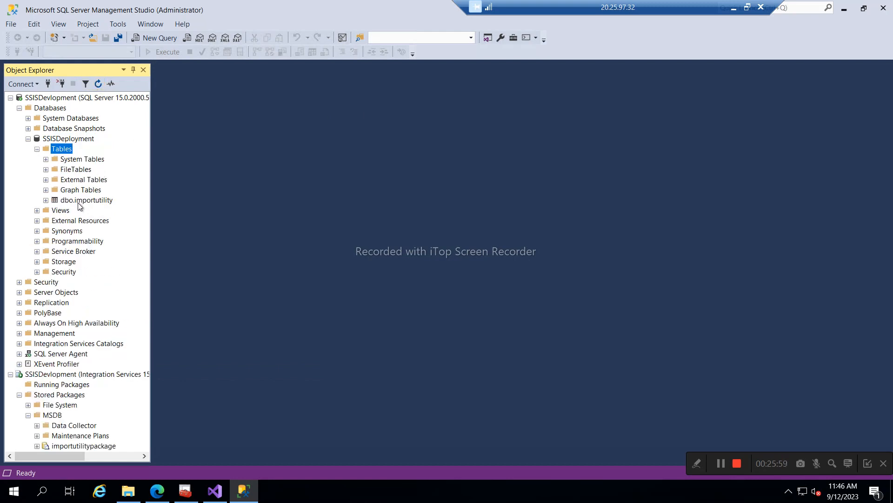
right_click(77, 202)
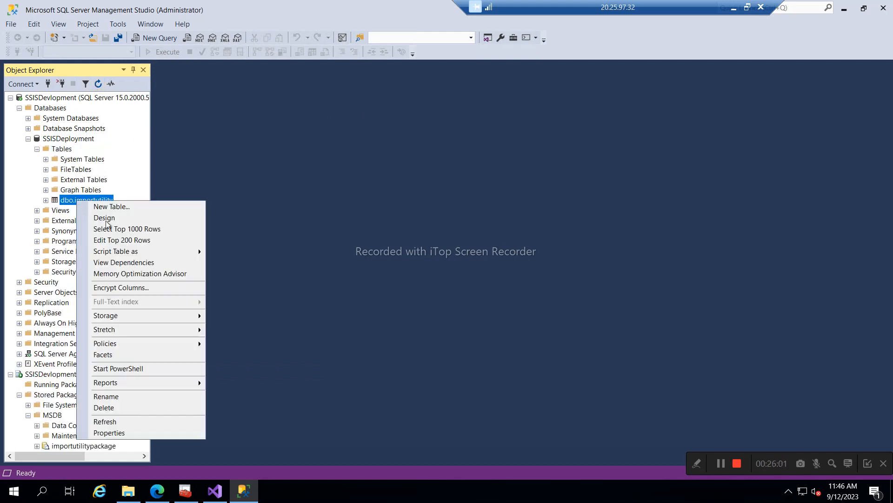
- Run Select Top 1000 Rows on dbo.importutility, returning the 100 imported IndexMk and Organization_Id rows
click(137, 229)
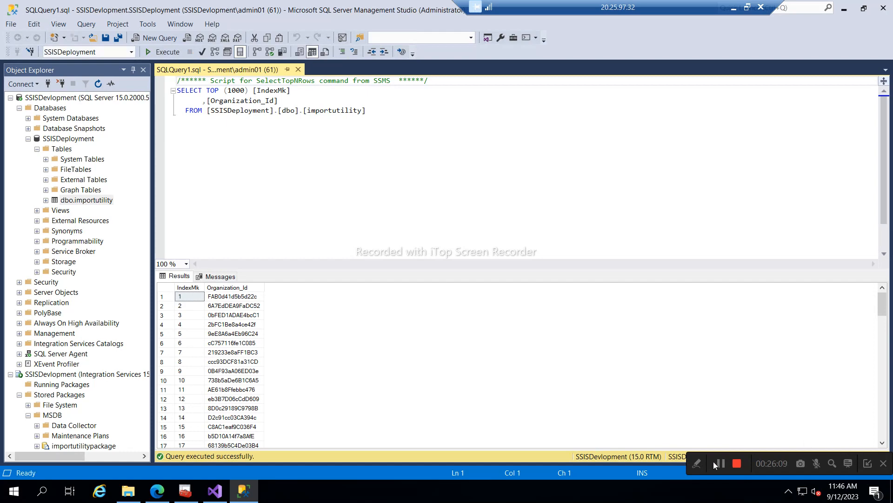
click(883, 464)
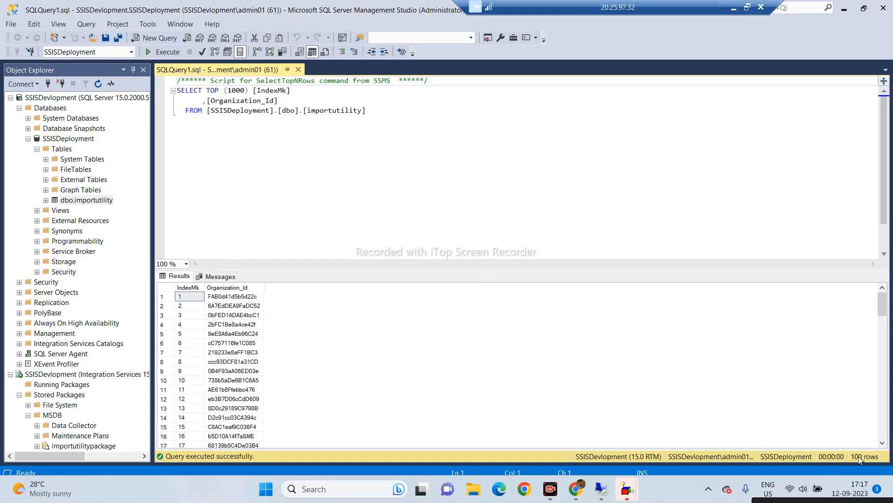
click(384, 115)
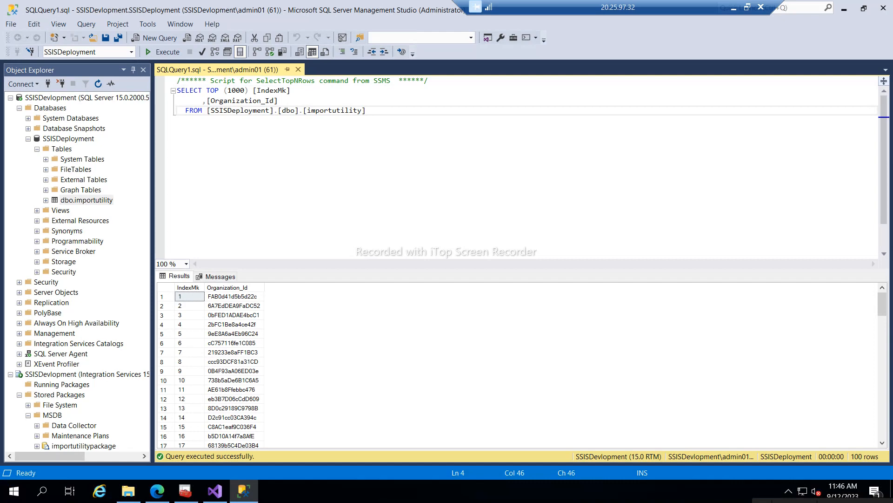
click(88, 447)
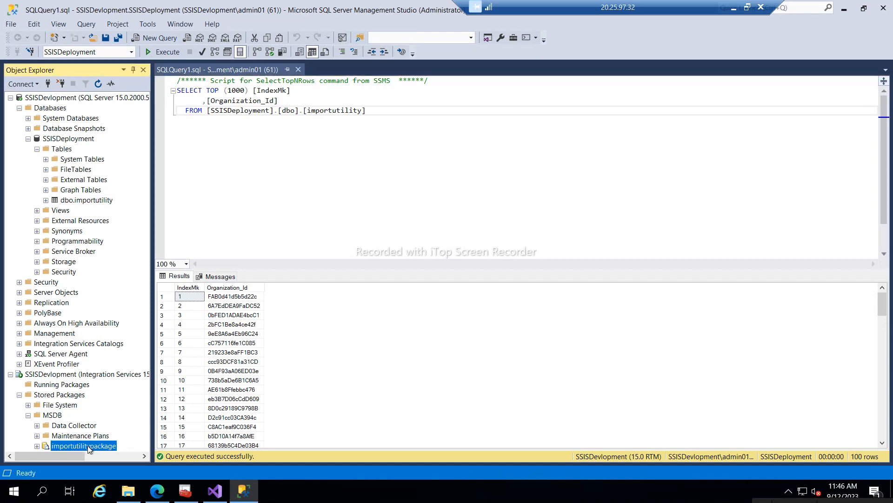
right_click(89, 447)
- Run importutilitypackage from the package store; Preparation SQL Task 1 fails because importutility already exists
click(127, 420)
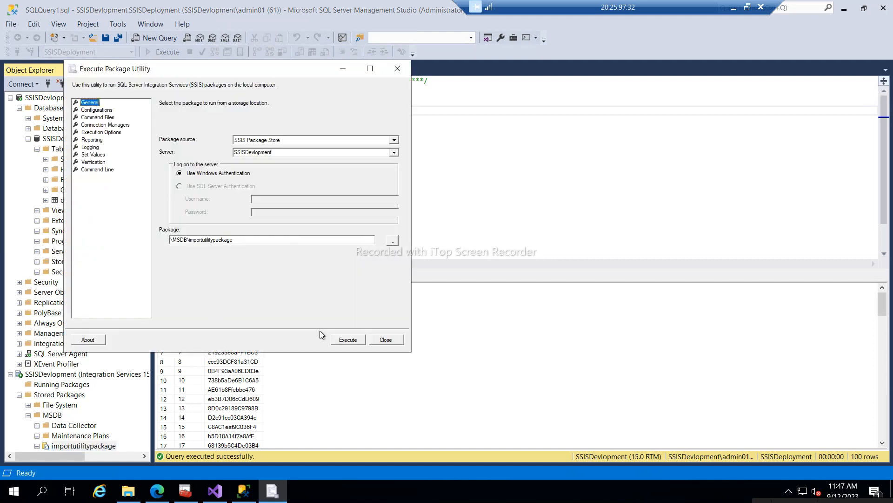
click(344, 342)
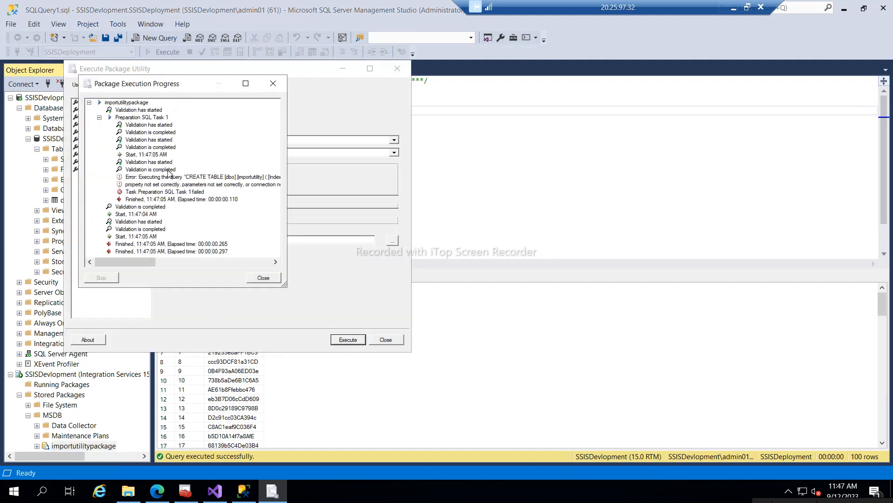
scroll(180, 181, right, 3)
scroll(181, 181, left, 1)
scroll(179, 181, left, 2)
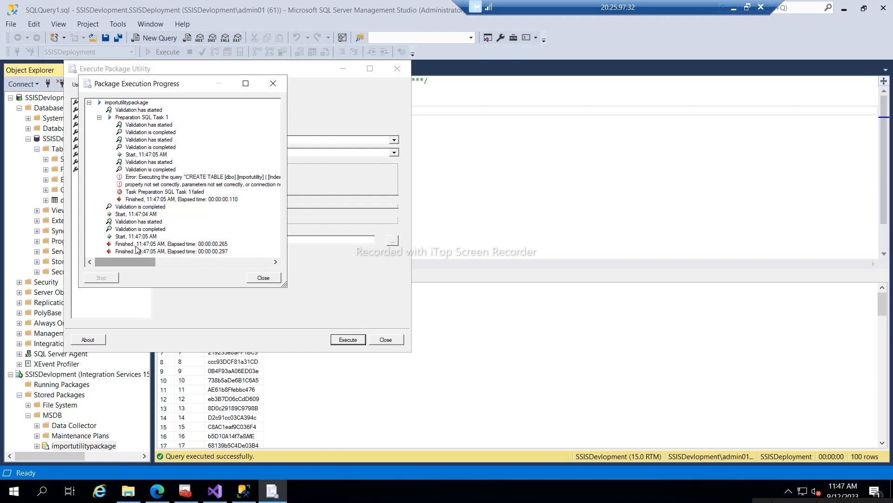
click(260, 279)
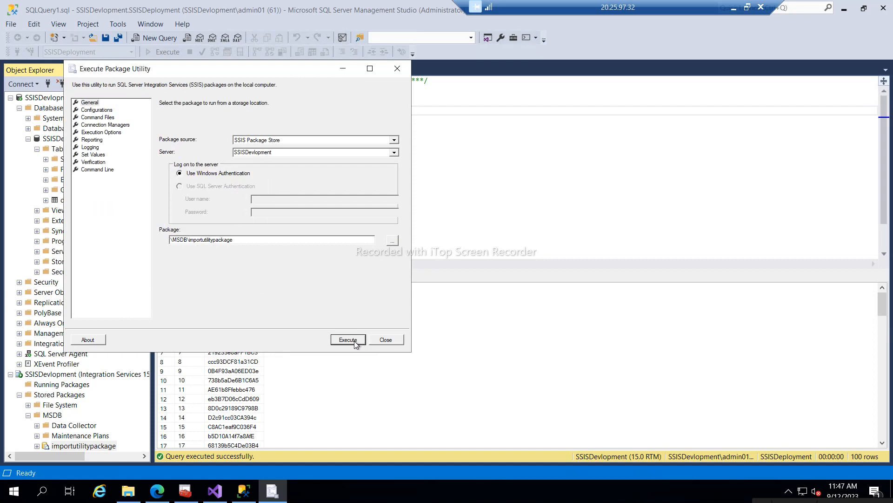
click(386, 339)
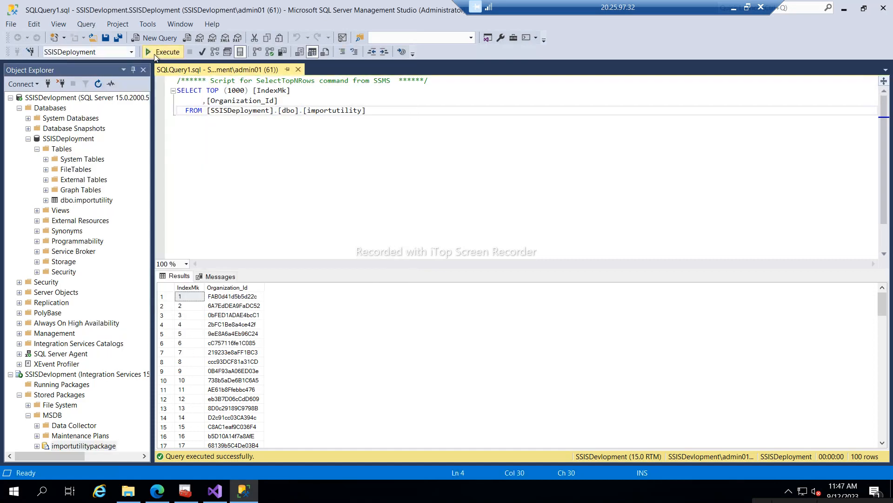
- Open the Standard Reports General report for importutilitypackage, showing creation date and version 1.0
scroll(85, 409, right, 3)
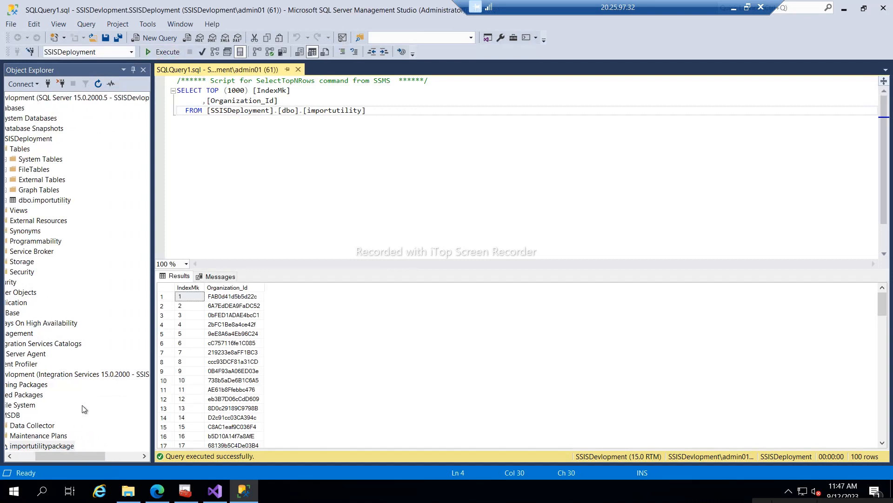
drag(82, 405, 44, 455)
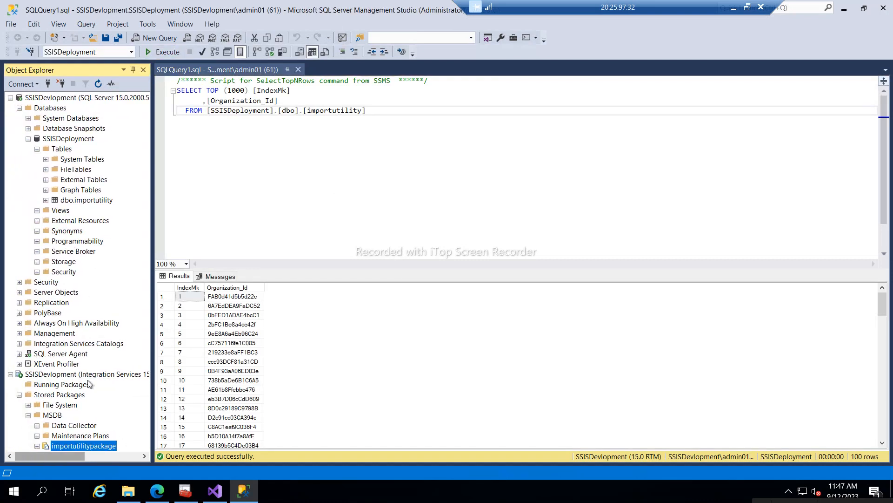
scroll(81, 395, right, 3)
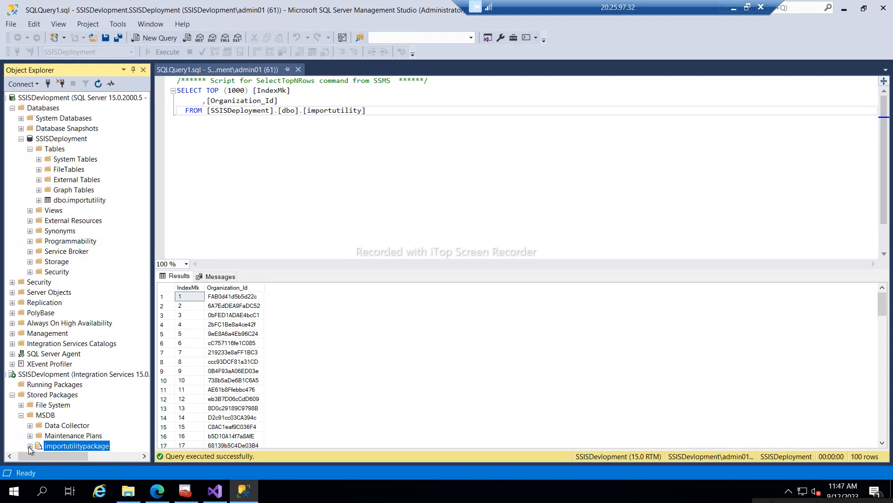
scroll(123, 433, left, 2)
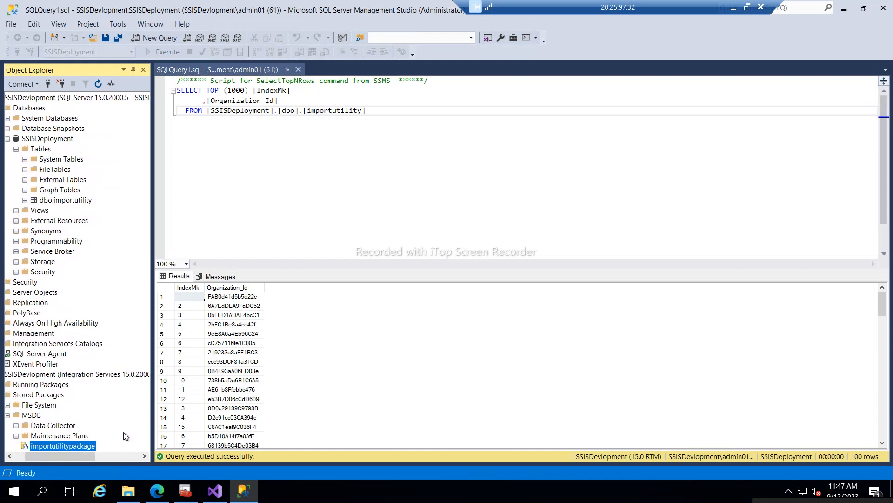
right_click(91, 448)
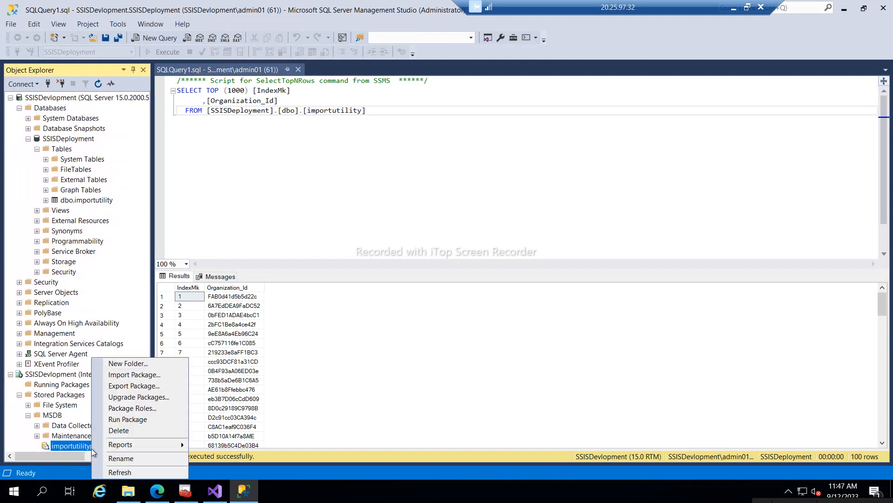
mouse_move(135, 445)
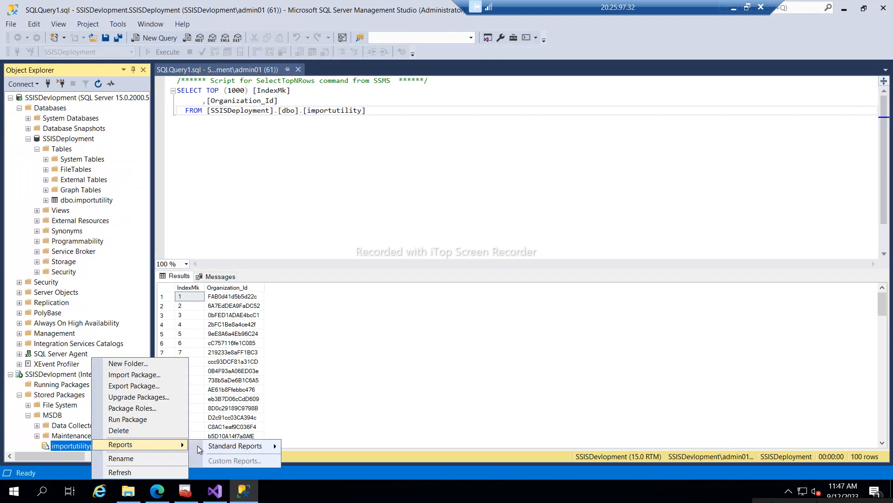
mouse_move(234, 447)
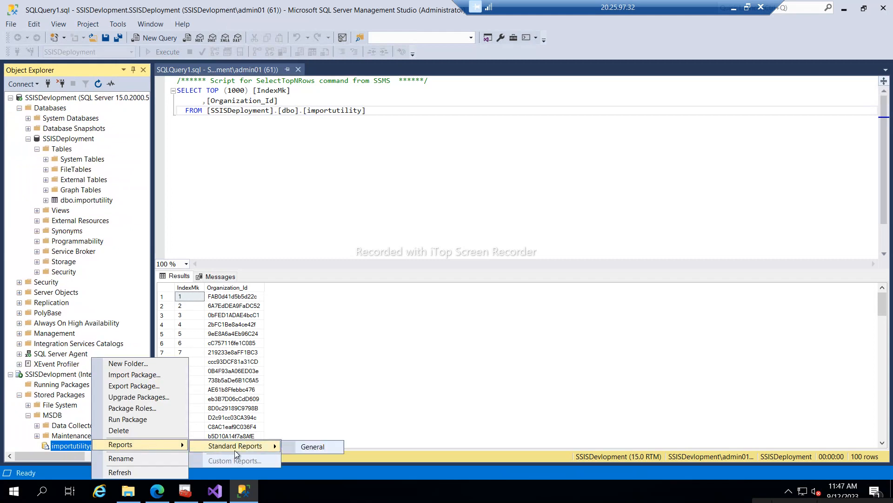
click(314, 449)
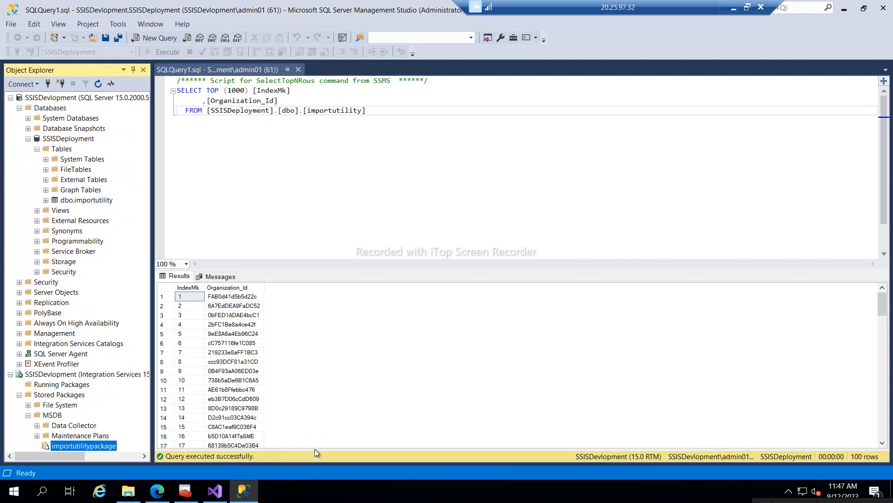
right_click(87, 446)
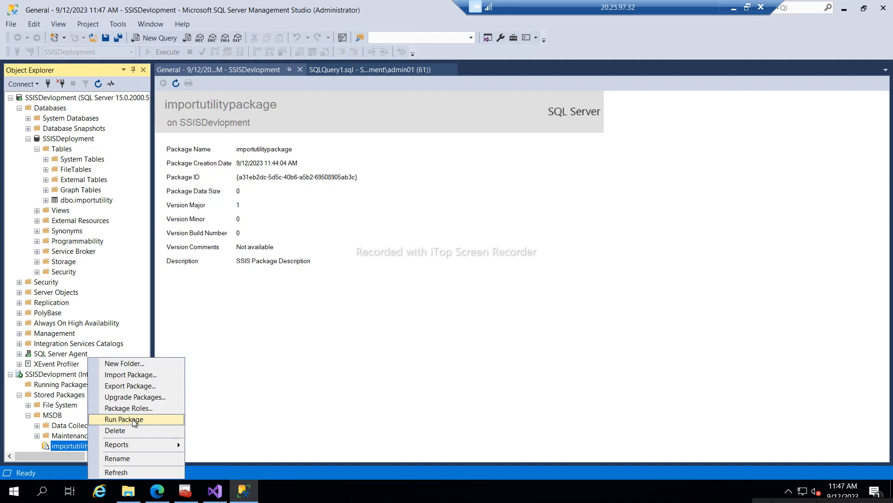
- Review importutilitypackage's configuration files, command files, connection managers, execution and reporting pages in Execute Package Utility
click(134, 420)
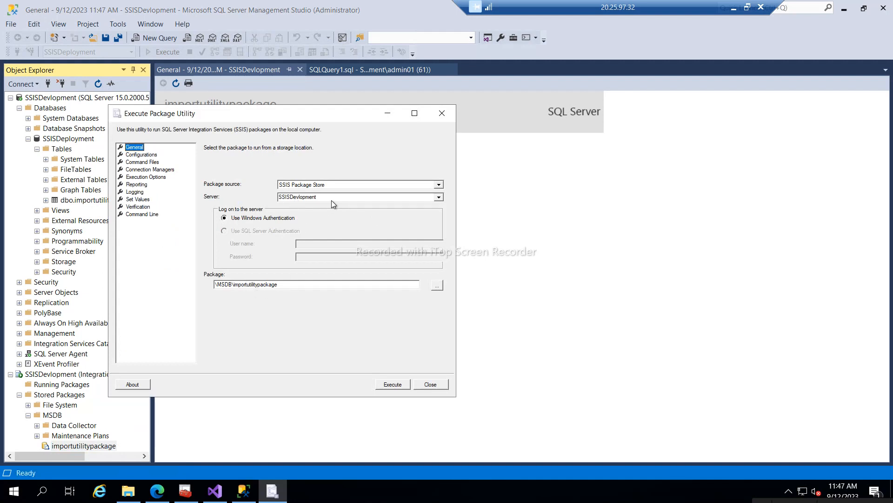
click(152, 156)
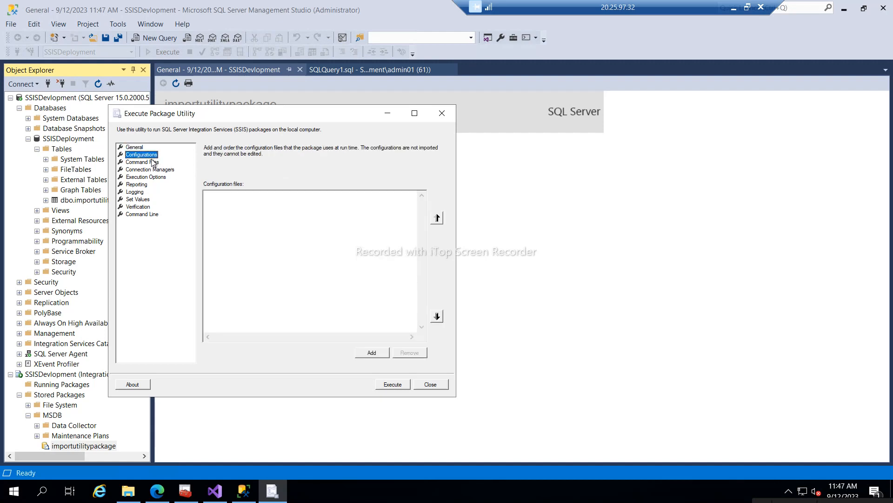
click(152, 162)
click(154, 170)
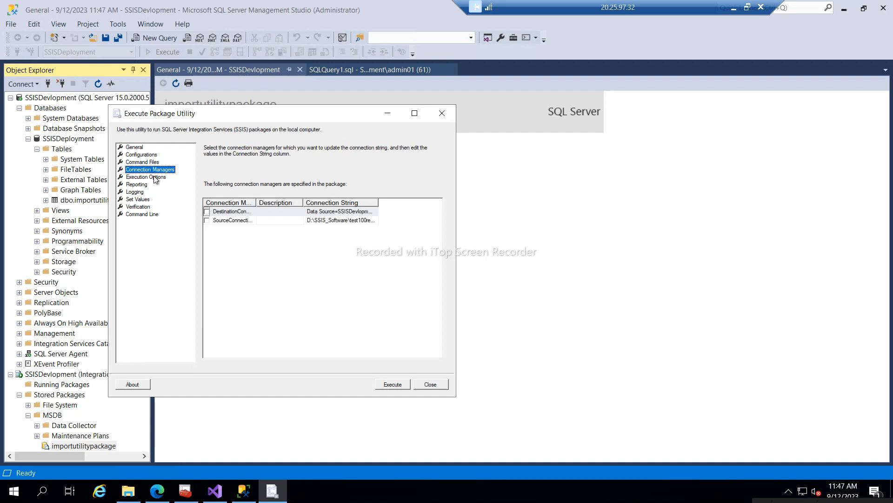
click(356, 222)
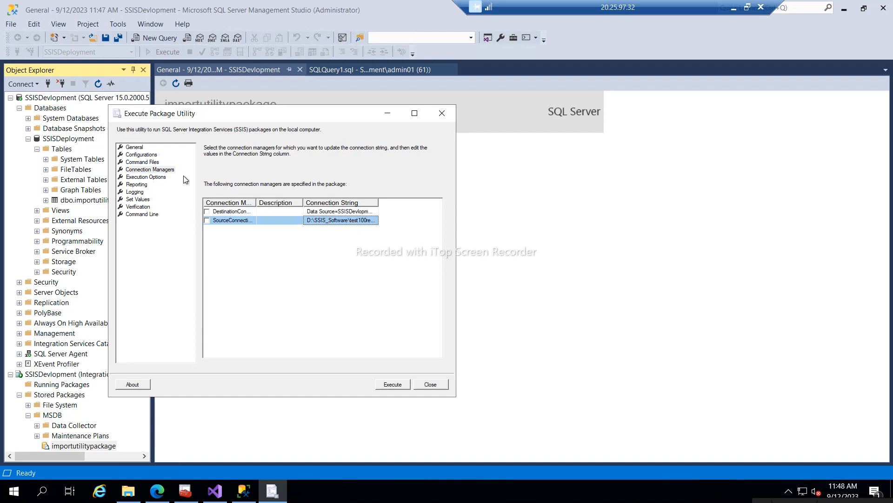
click(148, 177)
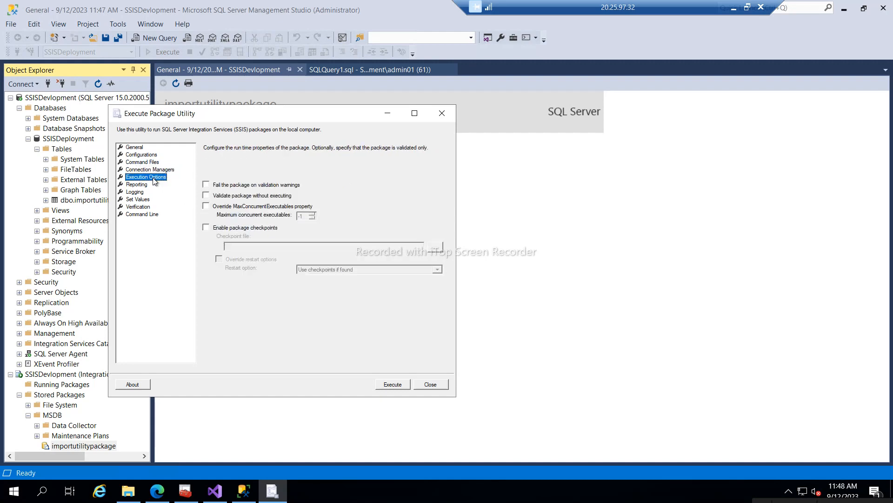
click(139, 185)
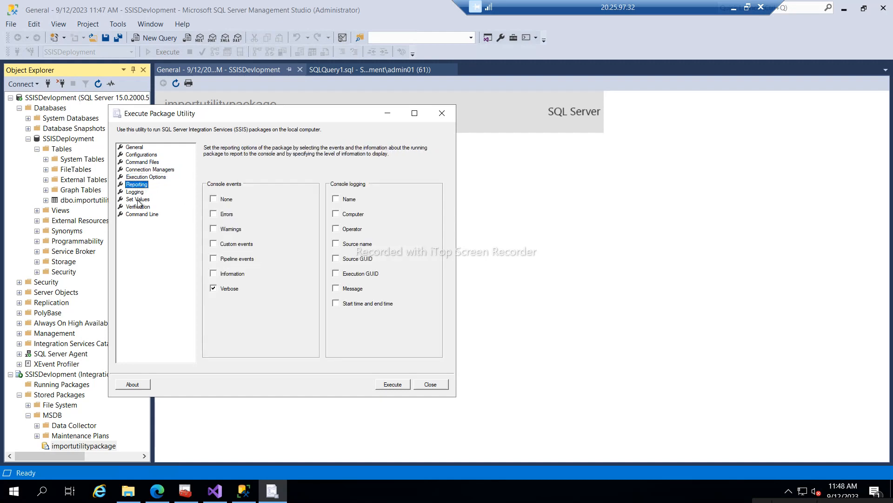
click(138, 199)
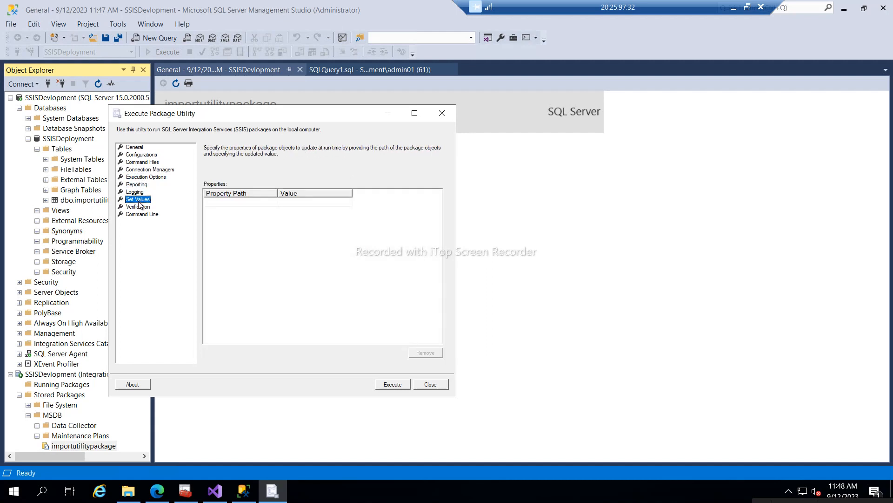
- Expand the SourceConnection connection strings, then execute the package; it fails again on existing importutility
click(142, 162)
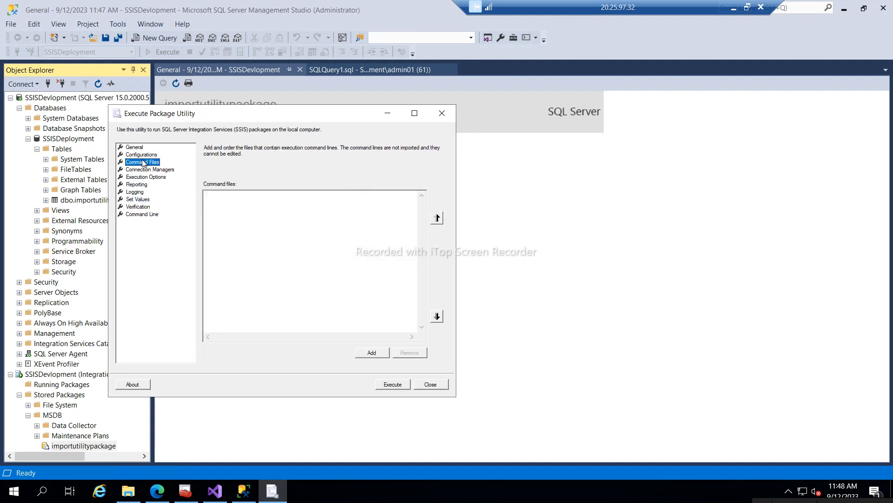
click(142, 155)
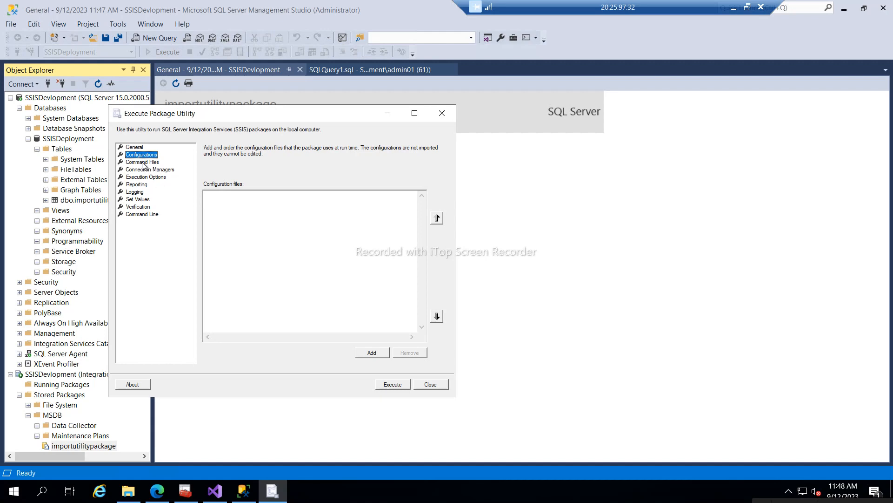
click(152, 170)
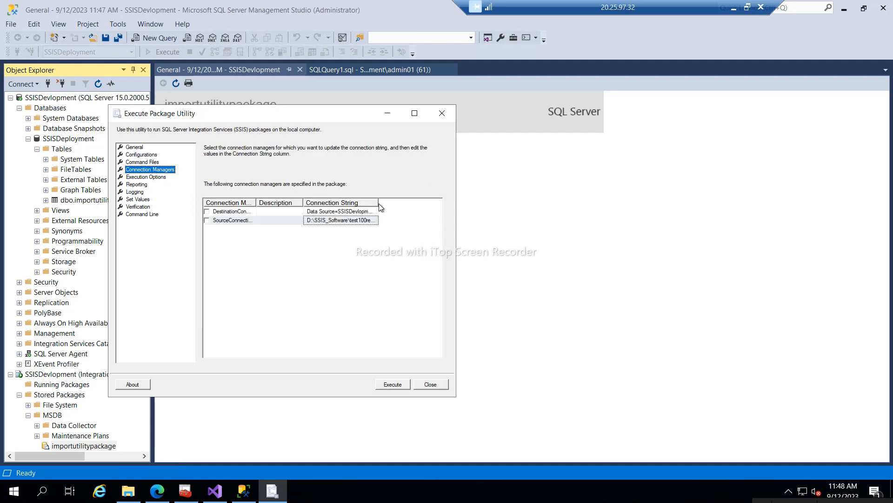
click(340, 220)
double_click(379, 203)
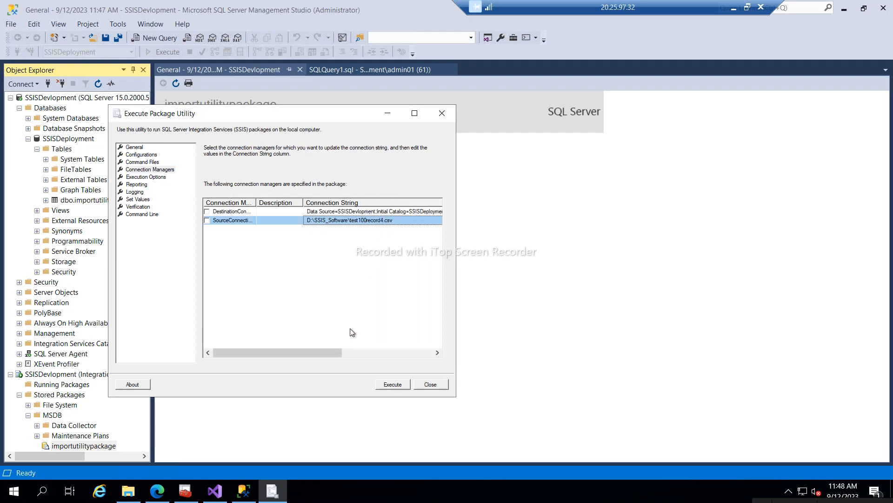
drag(326, 354, 298, 296)
click(138, 200)
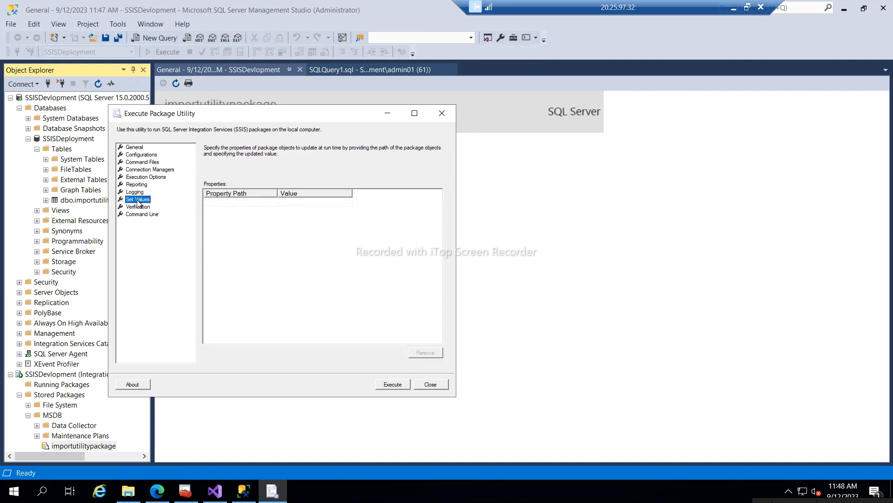
click(392, 385)
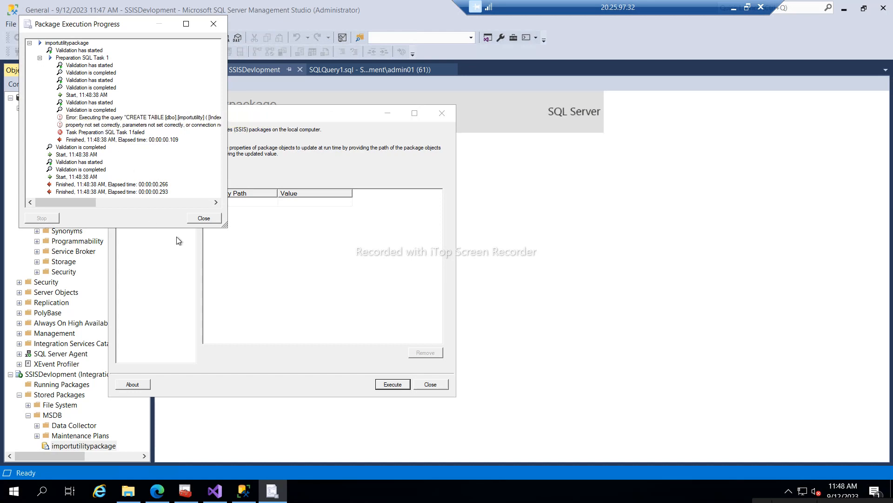
click(204, 218)
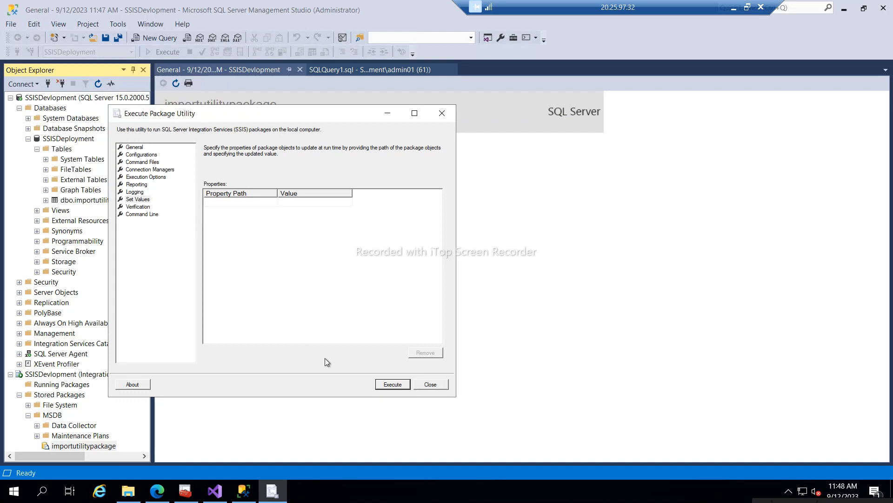
- Close the utility and General report, then delete the dbo.importutility table from SSISDeployment
click(436, 385)
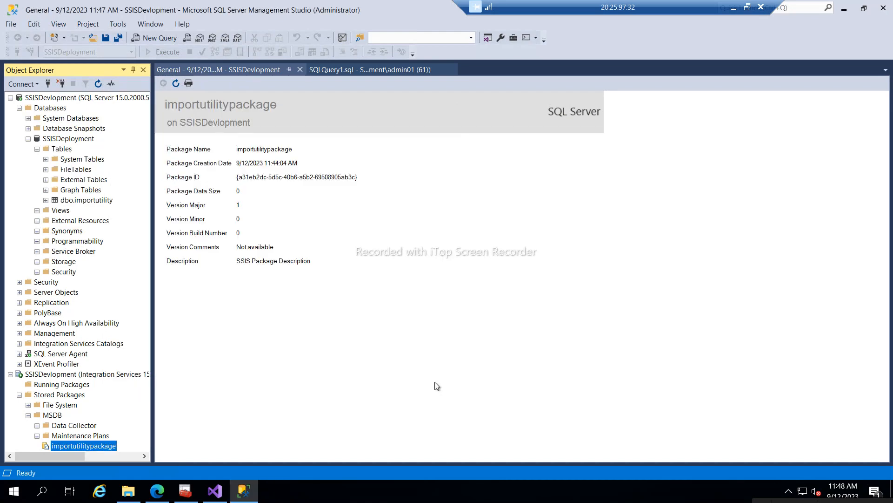
click(300, 70)
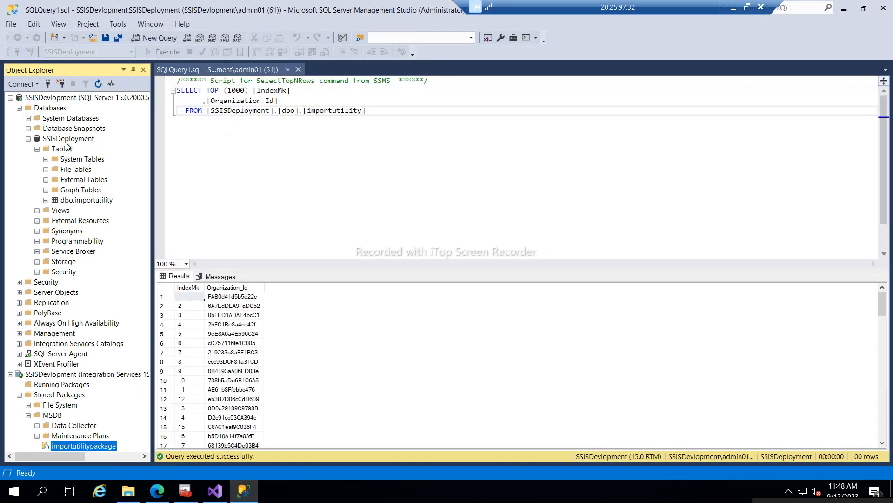
right_click(73, 202)
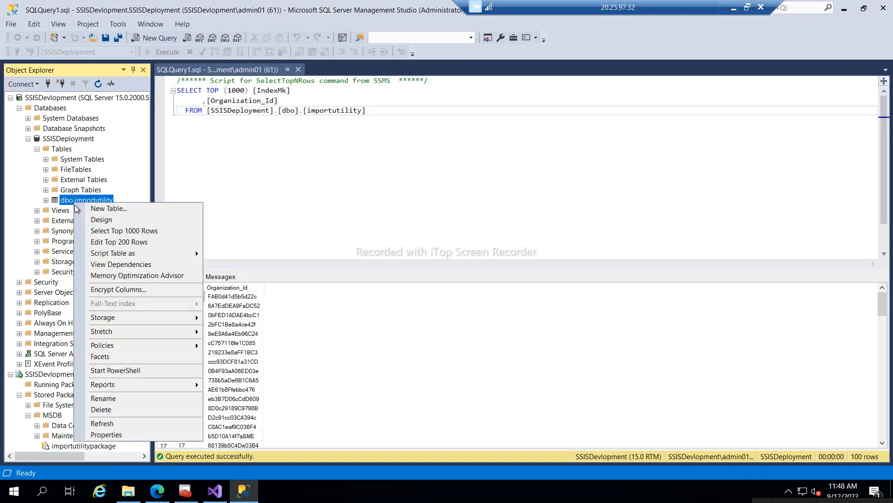
click(102, 410)
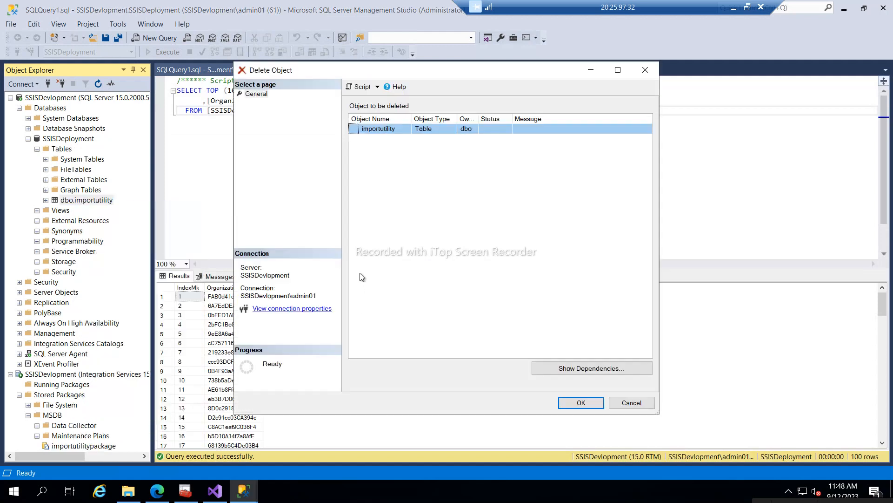
click(573, 404)
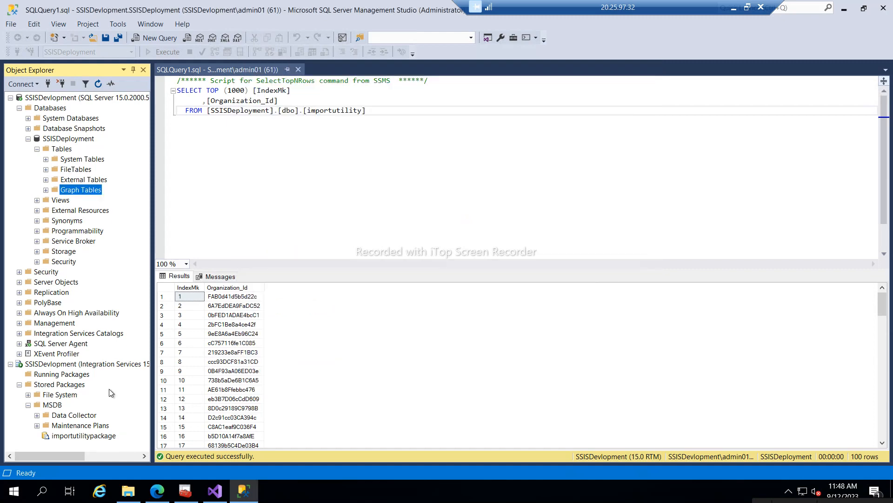
- Rerun importutilitypackage, which now succeeds and writes 100 rows to importutility
right_click(82, 435)
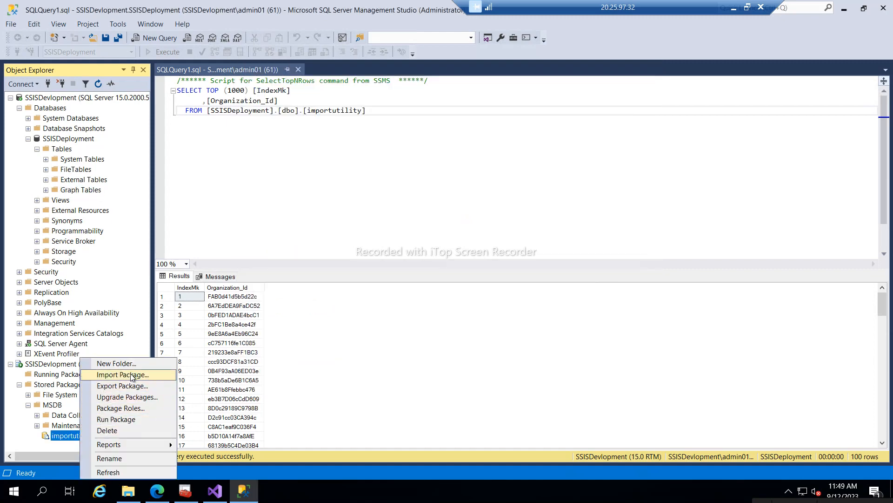
click(116, 418)
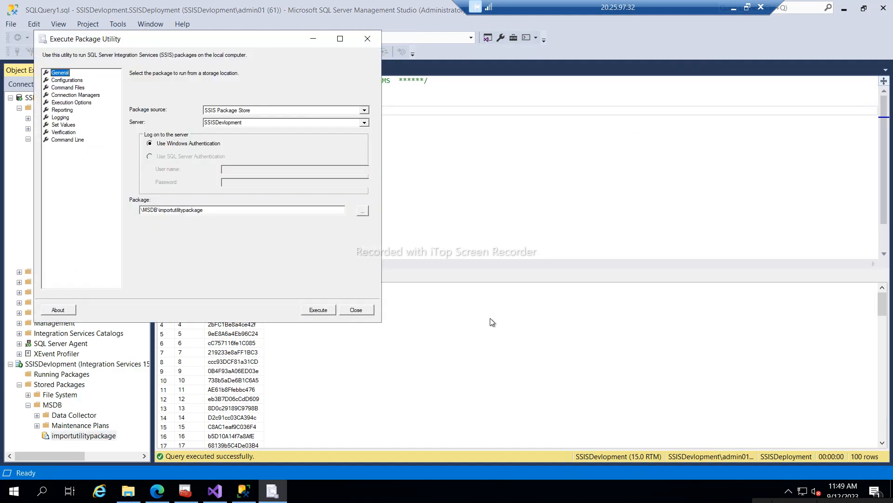
click(319, 311)
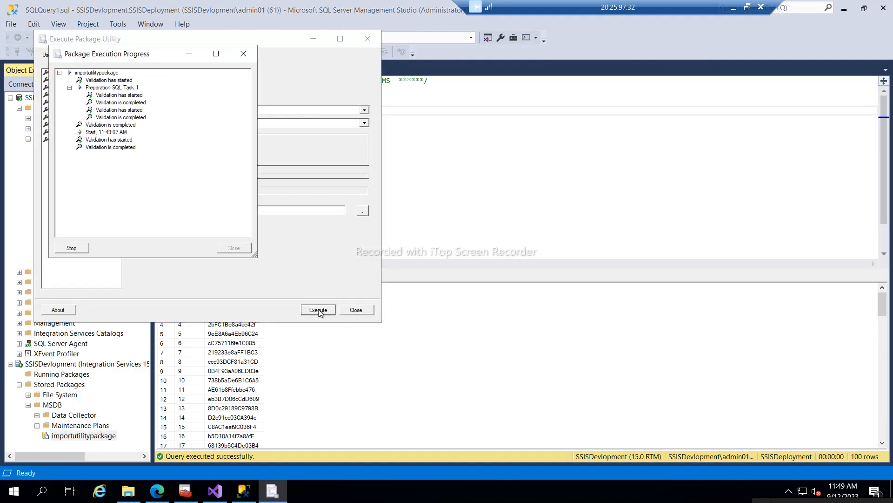
scroll(196, 165, down, 2)
scroll(195, 165, down, 3)
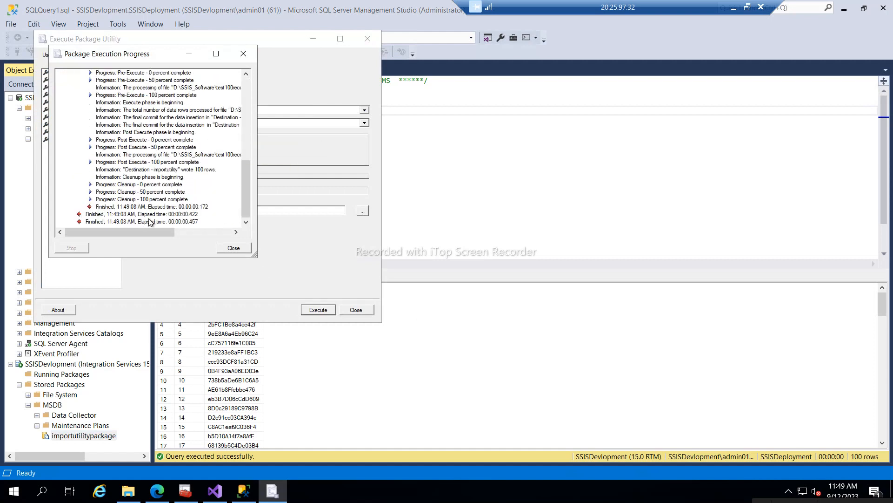
click(153, 201)
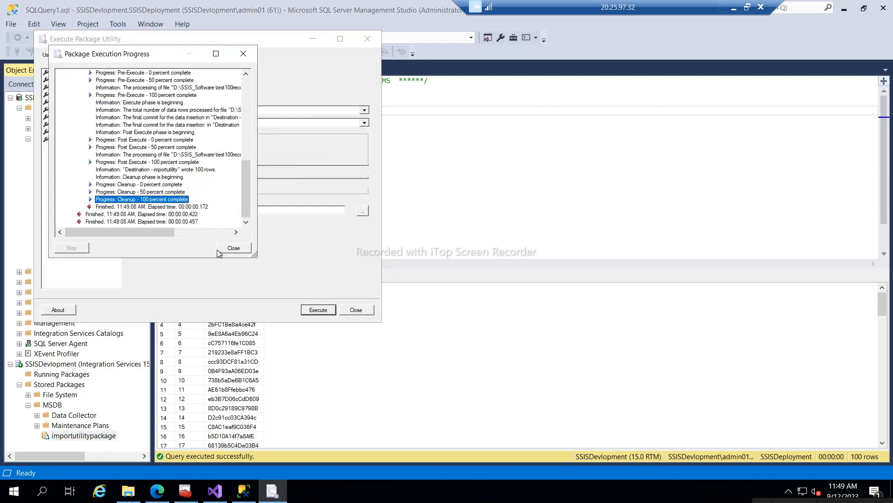
click(234, 247)
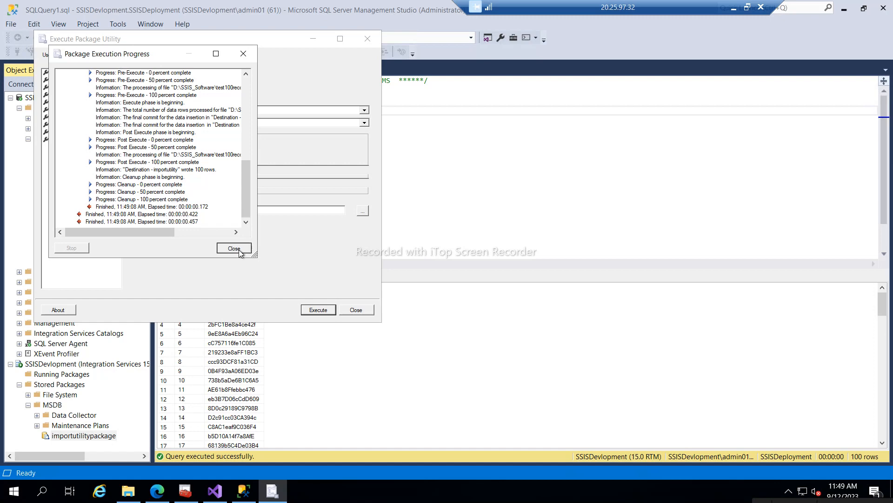
click(356, 310)
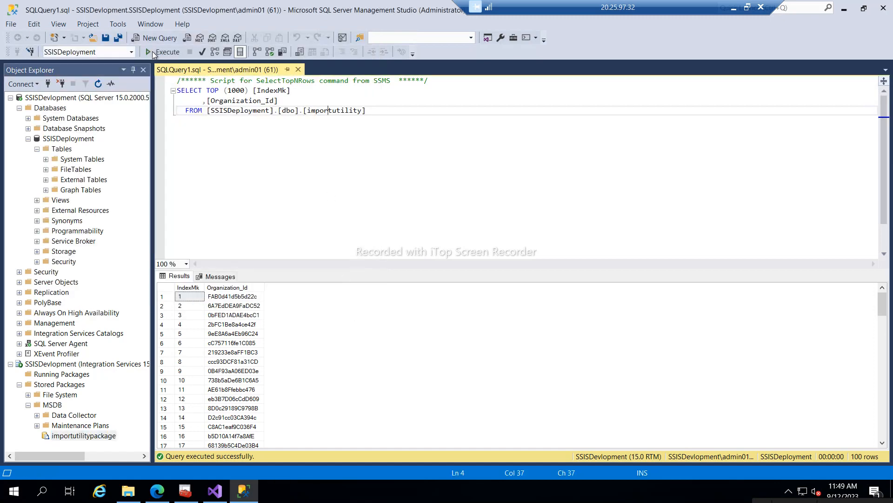
- Re-execute the importutility query and scroll through the 100 returned rows
click(152, 51)
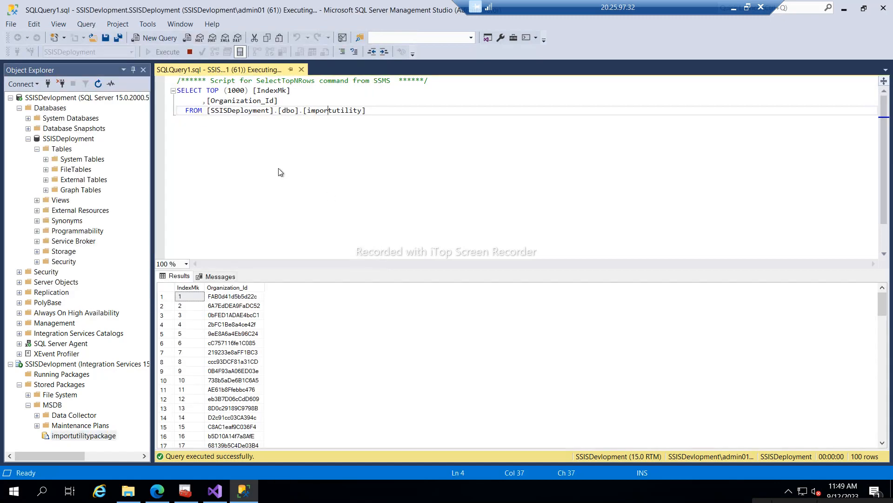
click(202, 339)
scroll(219, 349, down, 20)
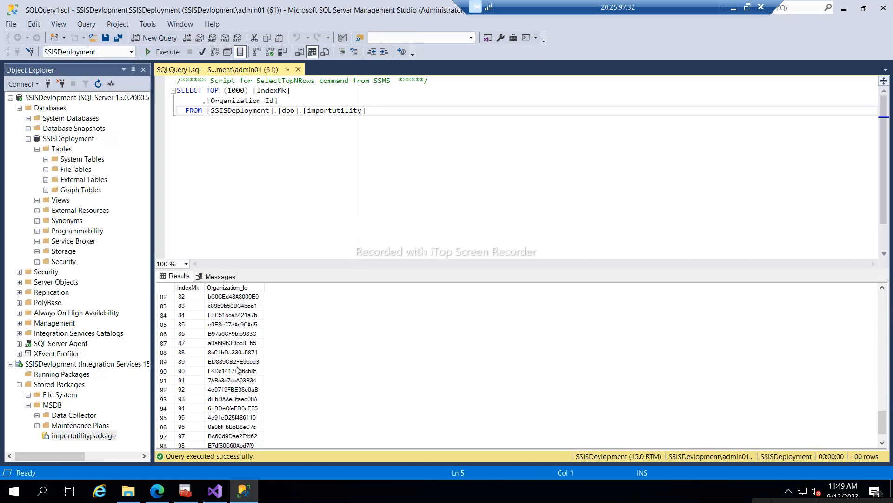
scroll(237, 369, down, 1)
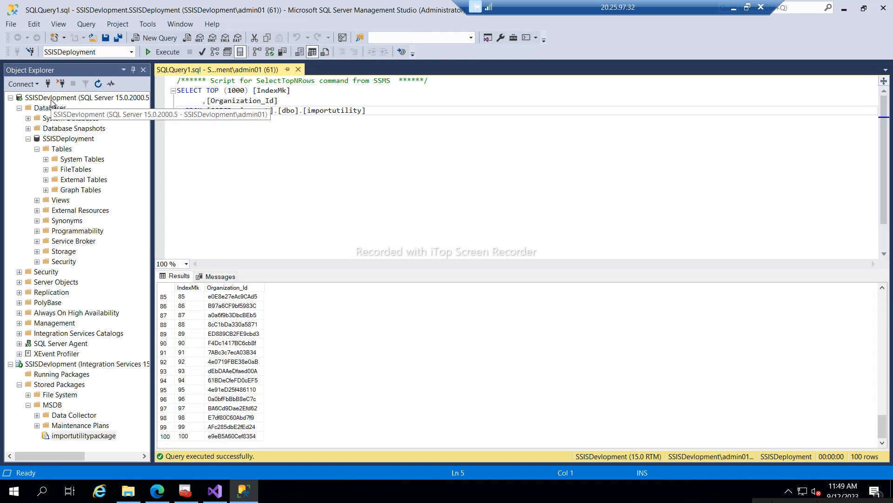
- Switch to Visual Studio's empty BasicPackage.dtsx and pick Data Flow Task from the SSIS Toolbox Favorites
click(28, 138)
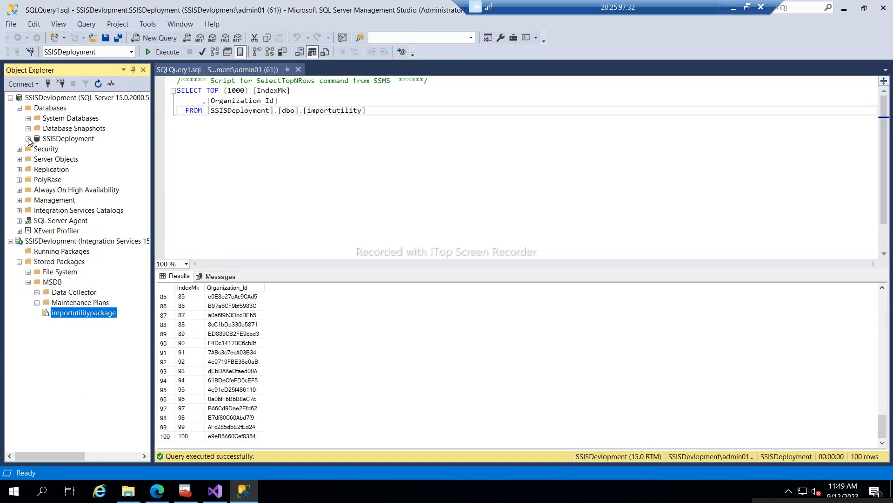
click(27, 138)
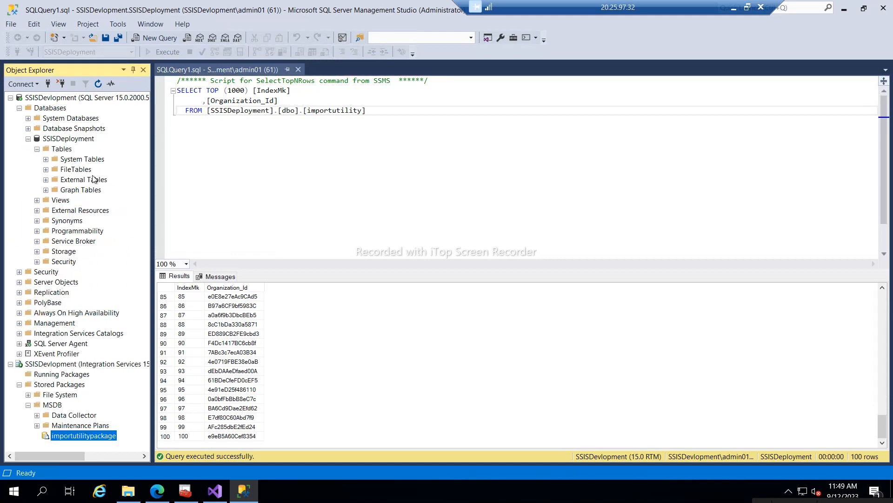
click(219, 493)
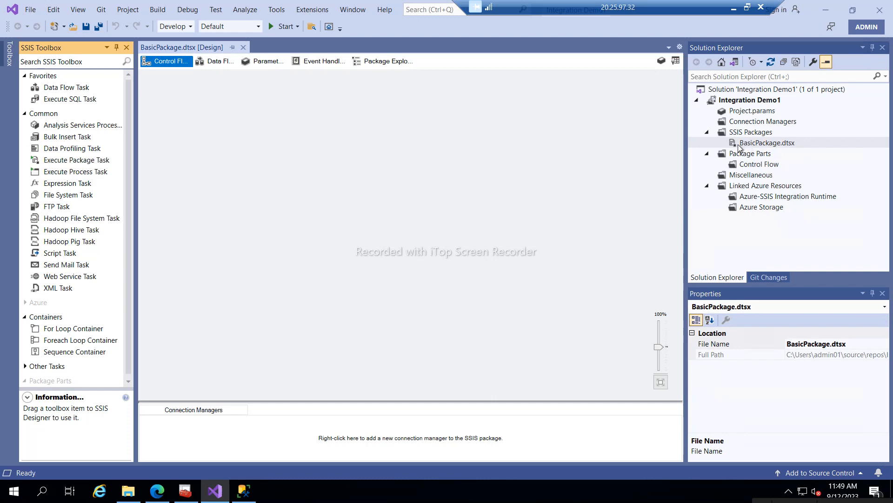
click(244, 491)
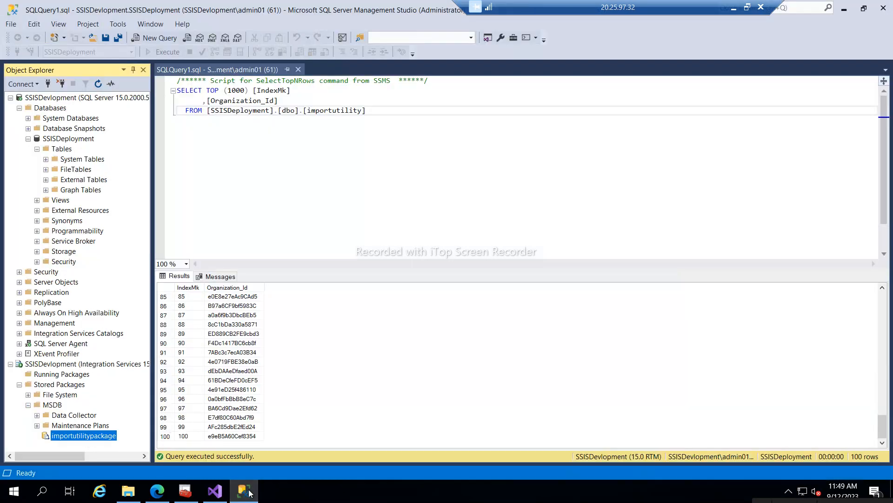
click(215, 491)
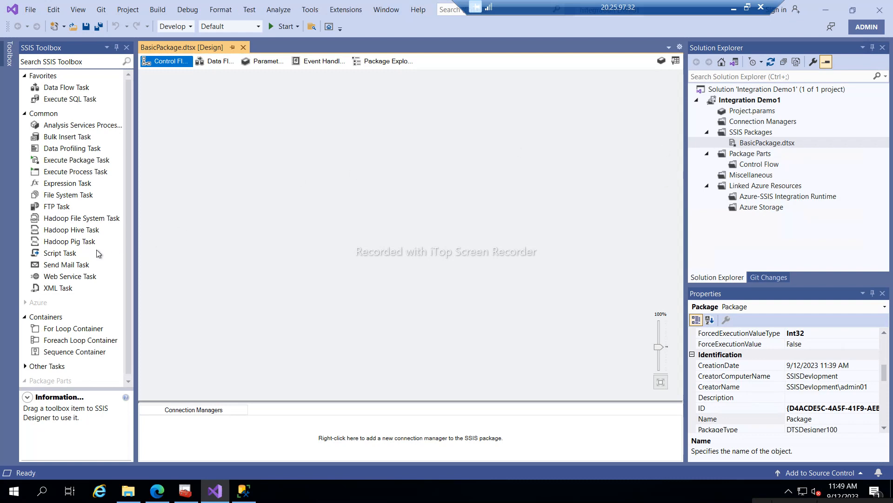
scroll(86, 231, down, 1)
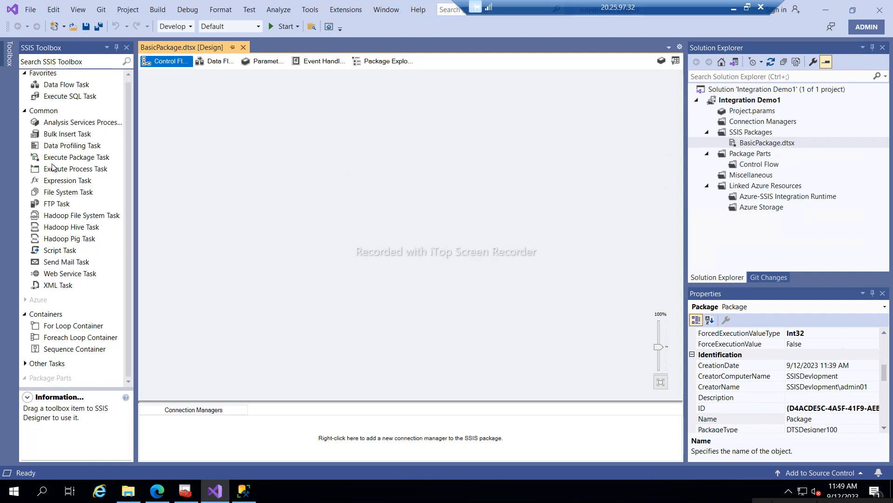
scroll(58, 151, up, 1)
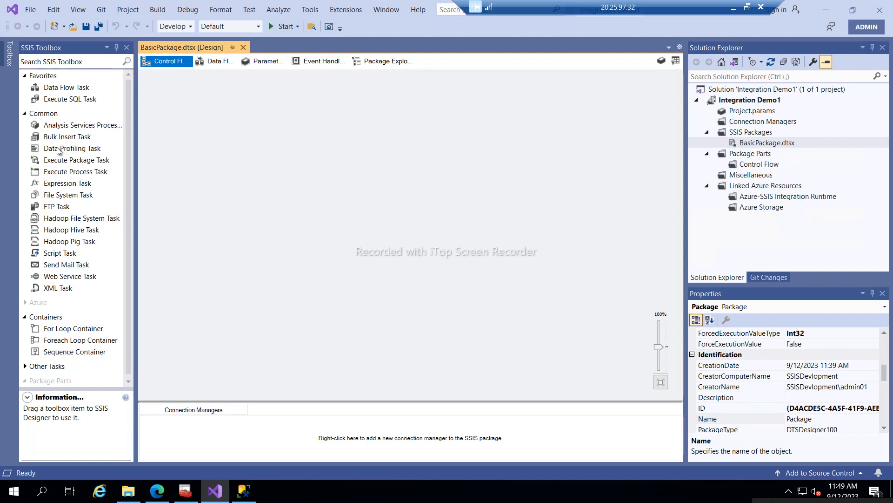
click(59, 89)
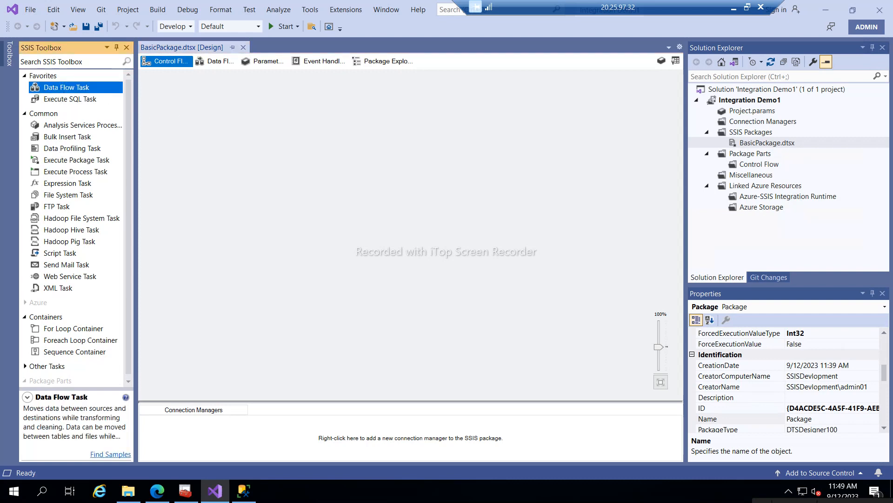
- Place a Data Flow Task on the Control Flow and open its data flow
click(182, 110)
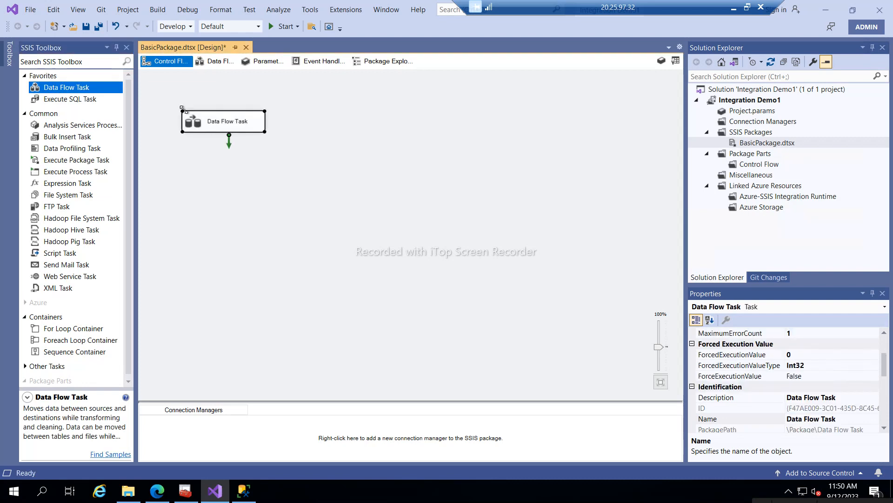
double_click(221, 126)
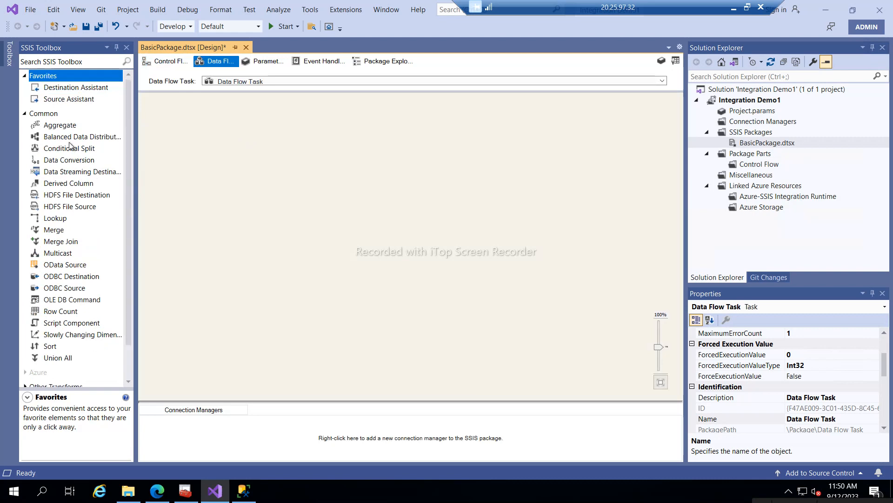
scroll(82, 242, down, 1)
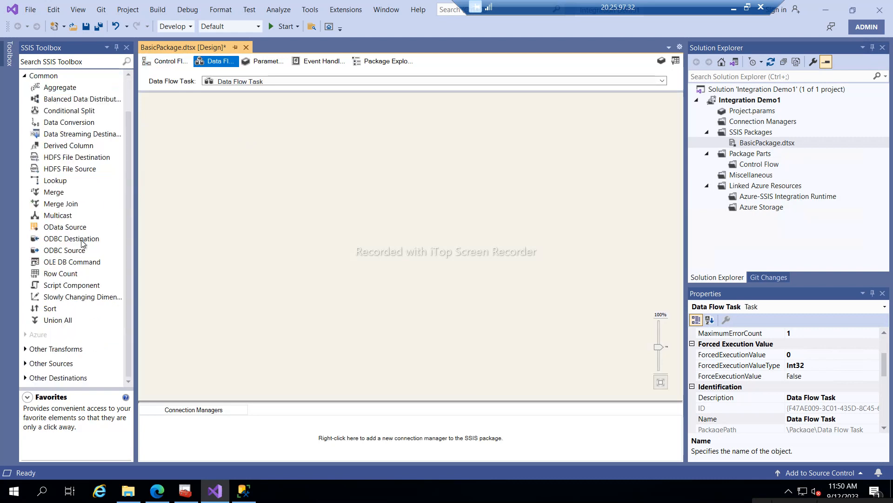
- Drag a Flat File Source from Other Sources onto the Data Flow canvas
click(26, 366)
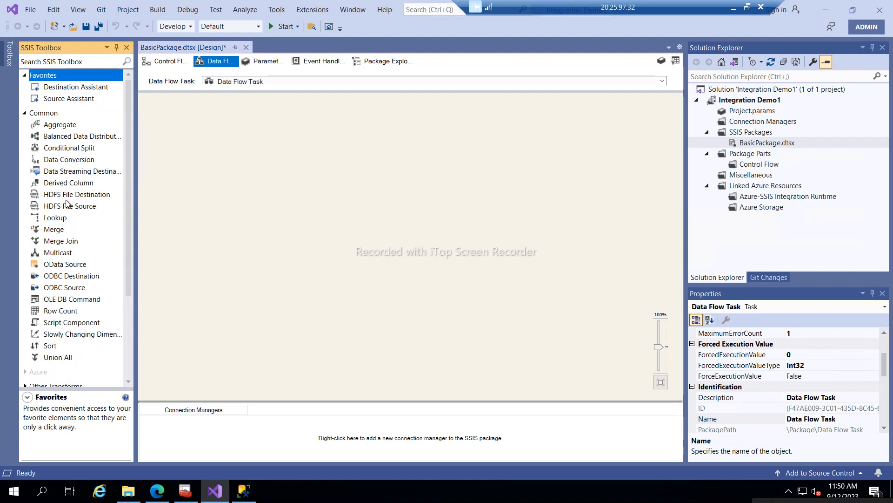
click(66, 161)
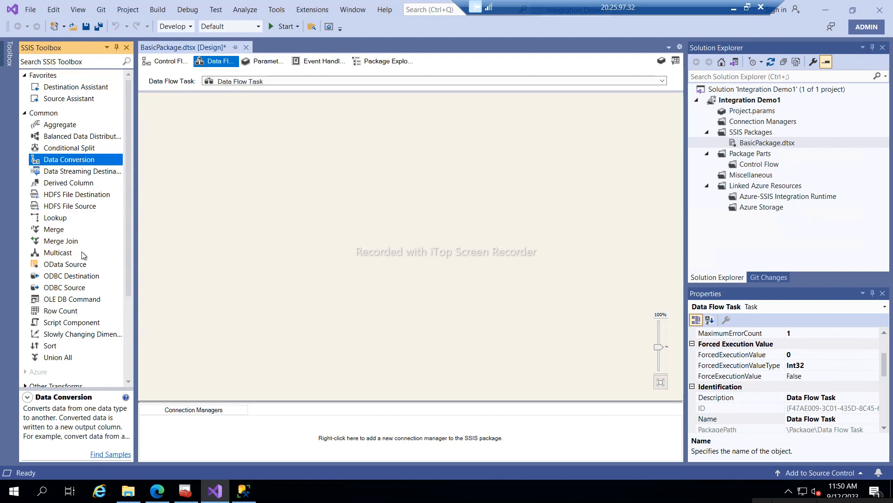
scroll(83, 255, down, 4)
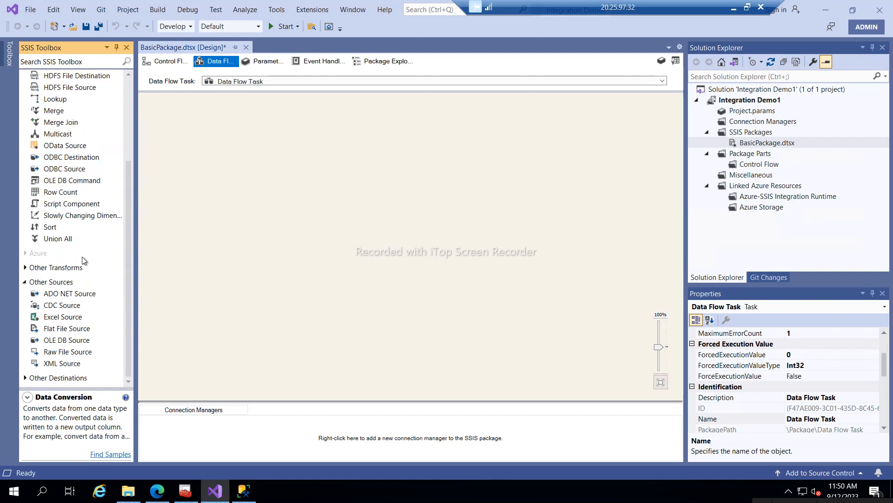
click(58, 329)
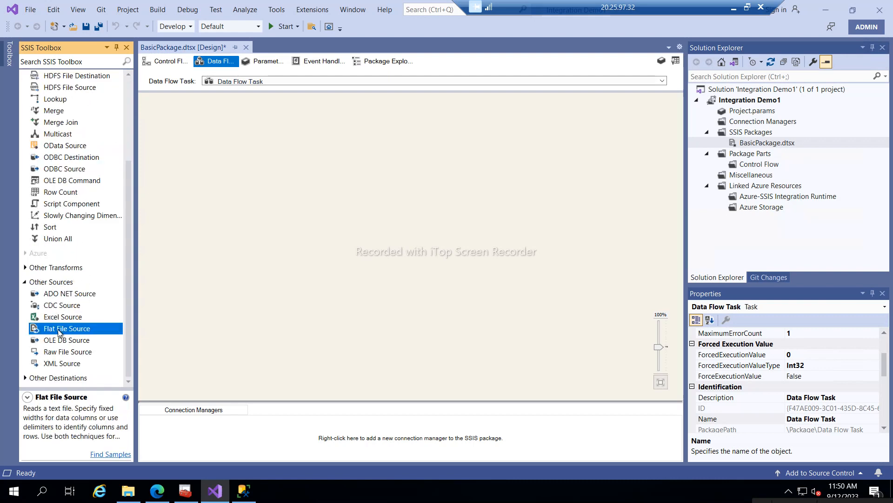
drag(58, 329, 226, 144)
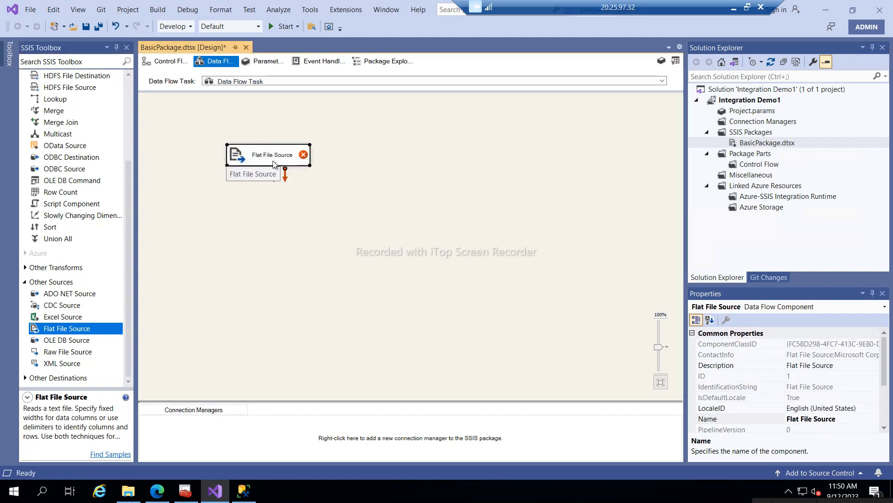
- Open the Flat File Source editor and, with no existing connection manager, start a new one
double_click(270, 158)
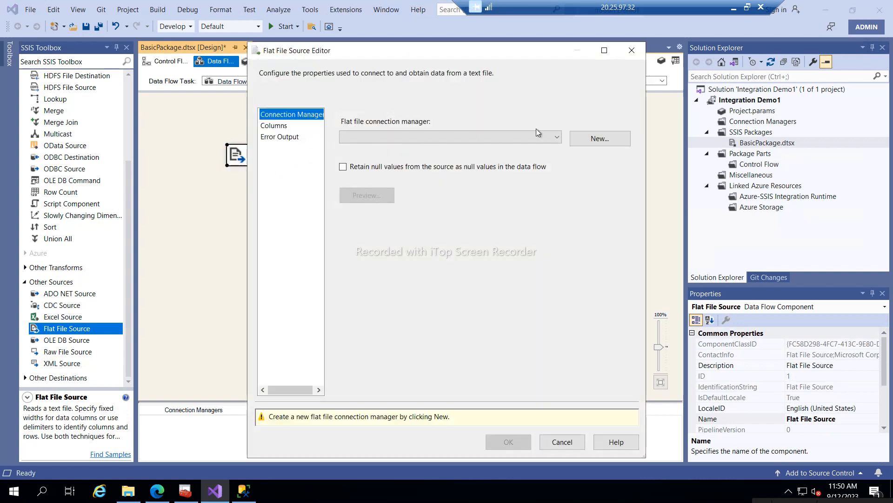
click(557, 138)
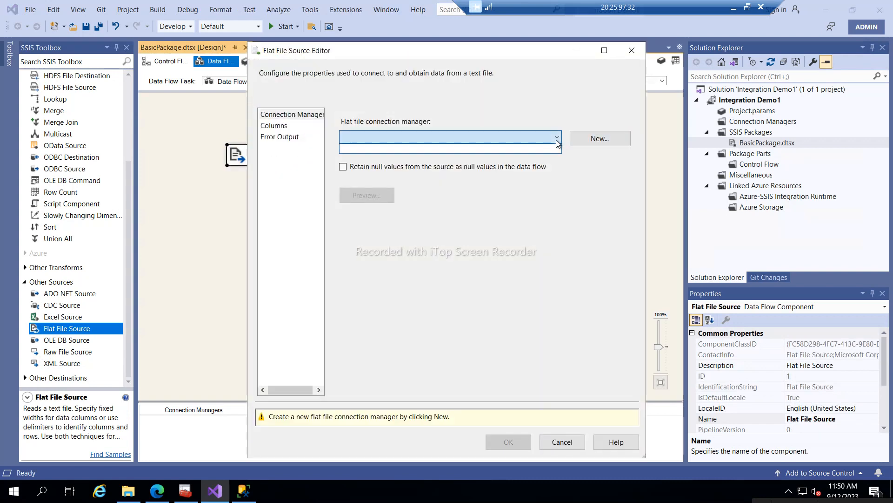
click(611, 138)
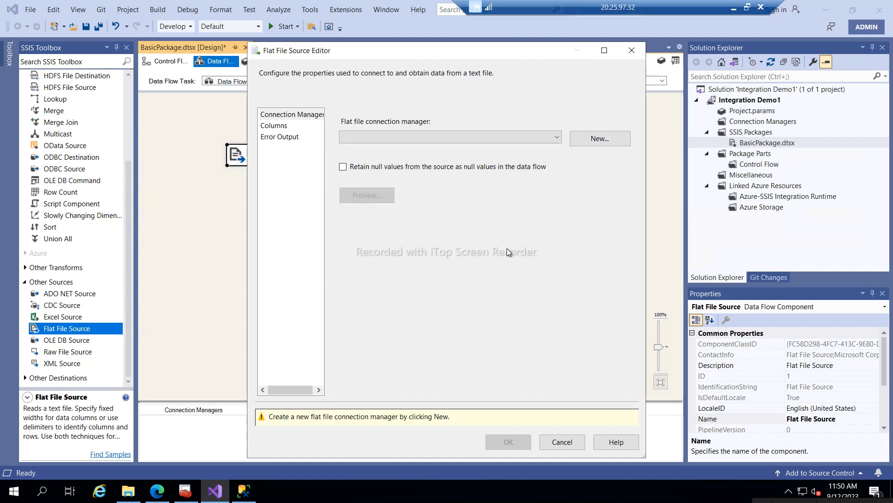
click(583, 139)
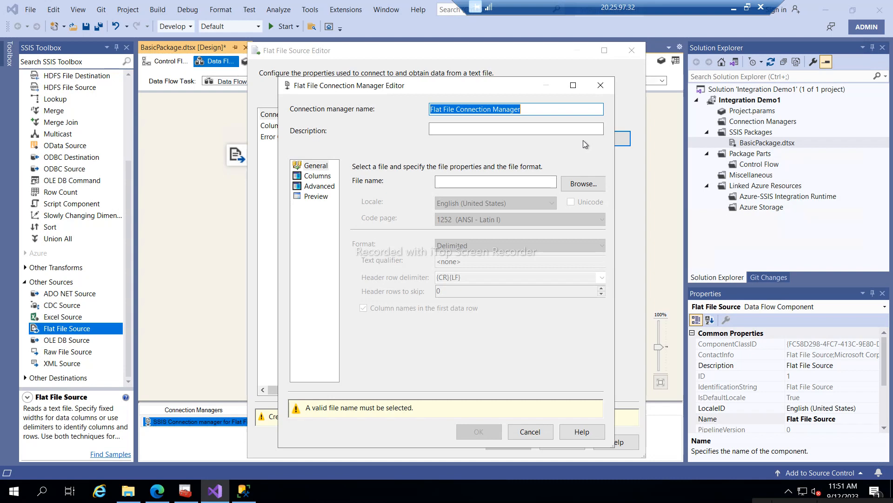
- Name the connection Flat File Connection1 and point it at D:\SSIS_Software\test100record4.csv
click(522, 109)
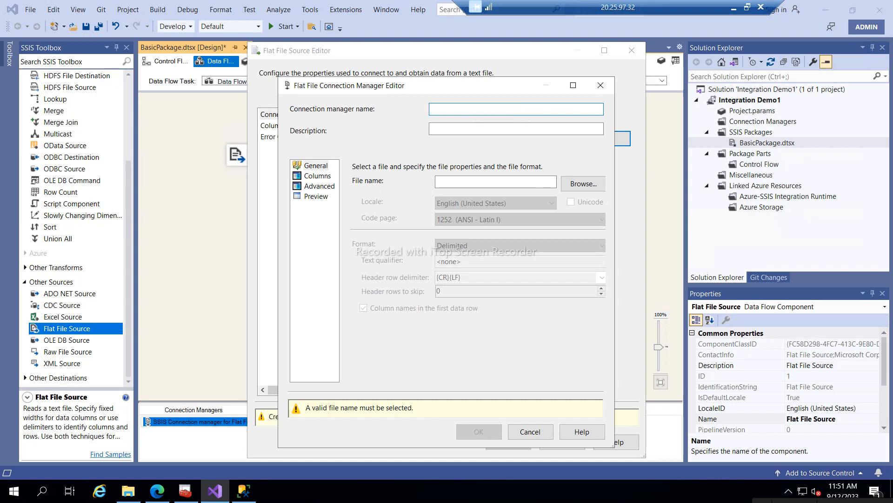
drag(521, 110, 491, 109)
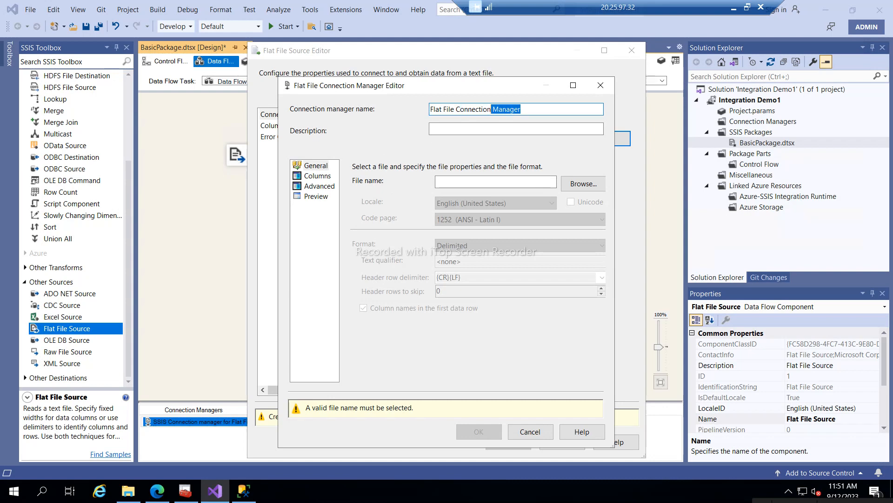
text(1)
click(586, 185)
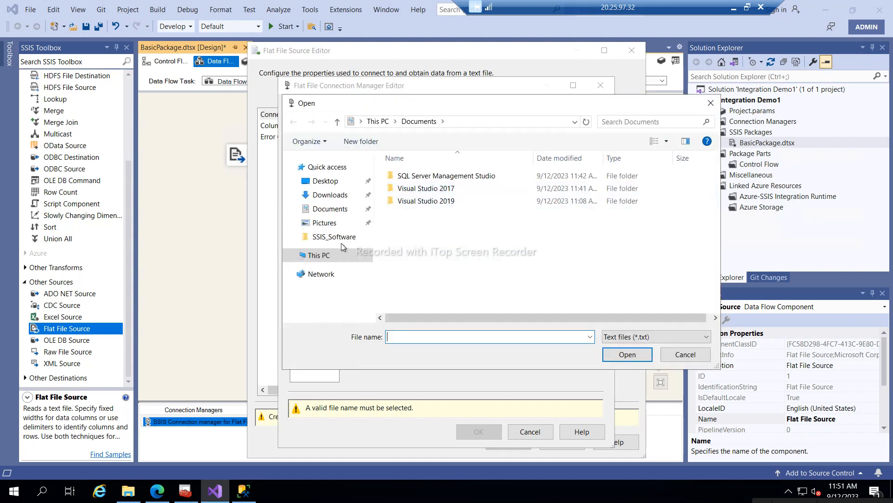
click(330, 238)
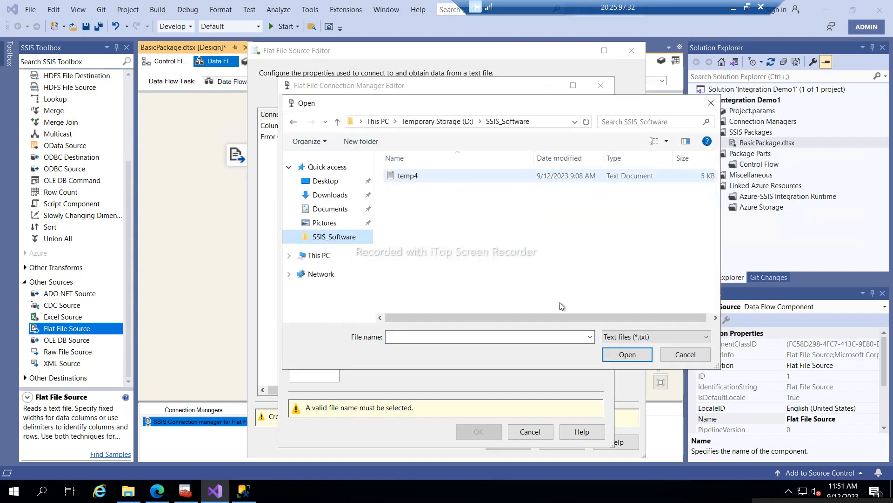
click(625, 336)
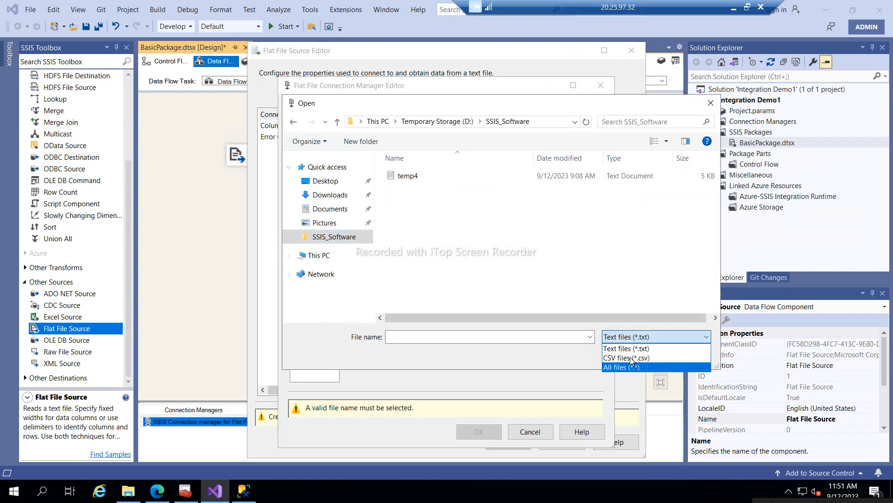
click(630, 356)
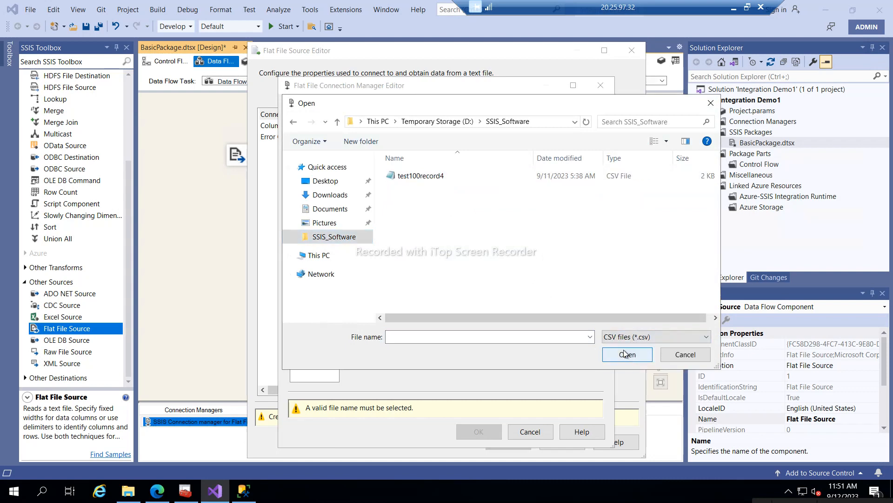
click(420, 178)
double_click(421, 177)
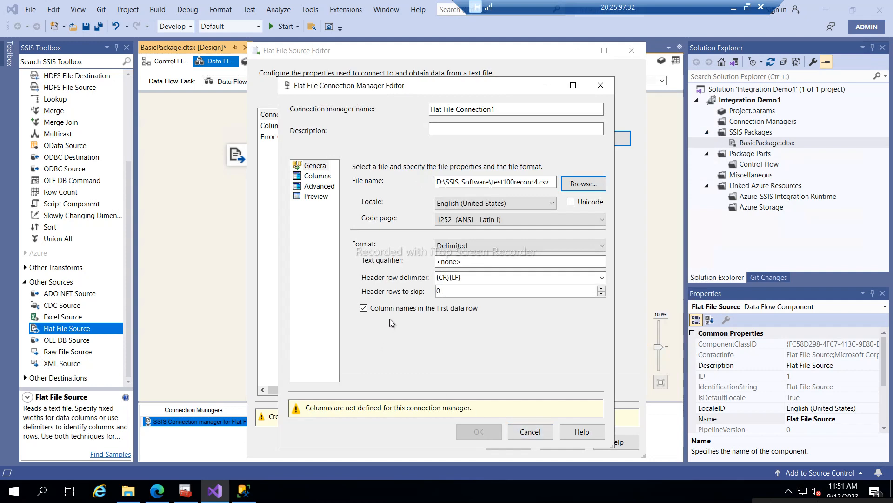
- Review the Columns, Advanced and Preview pages, then save Flat File Connection1
click(311, 178)
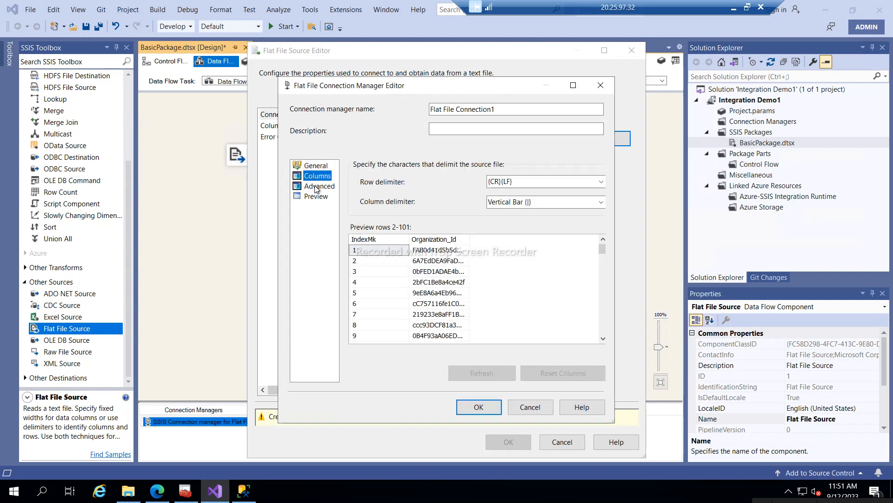
click(316, 187)
click(320, 199)
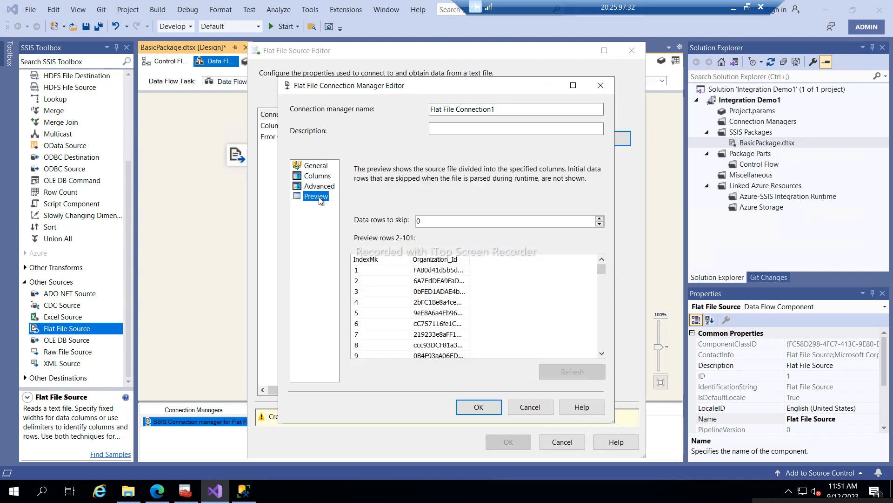
scroll(432, 303, down, 20)
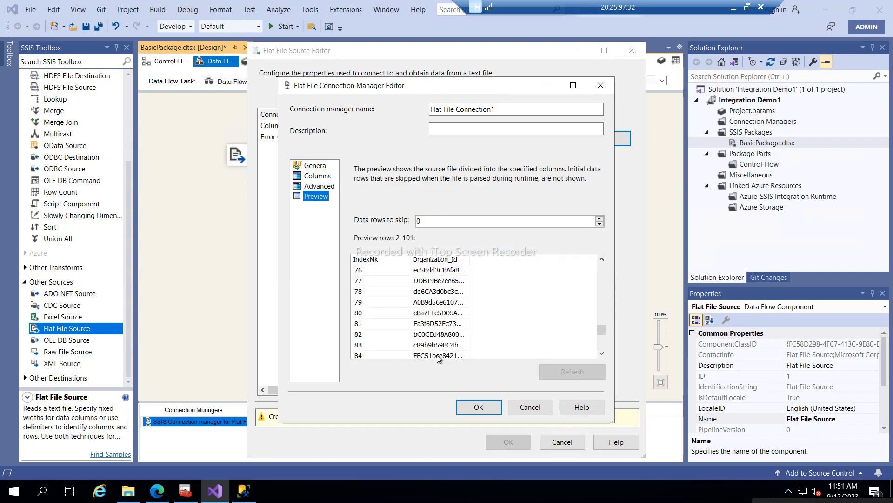
click(473, 407)
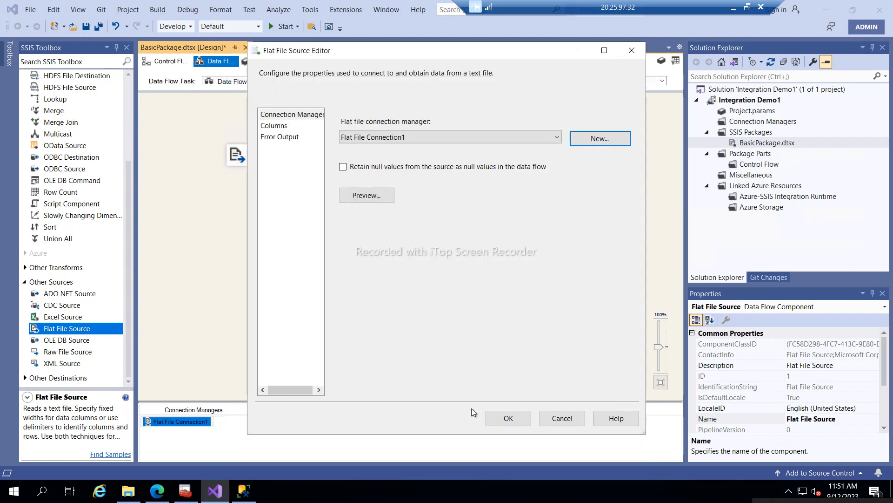
- Apply the Flat File Source settings, add an OLE DB Destination below it, and open its editor
click(509, 419)
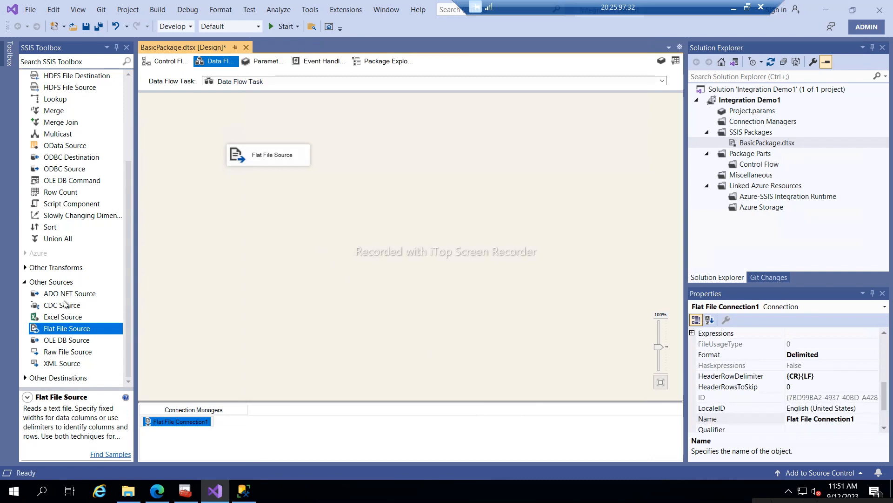
click(27, 377)
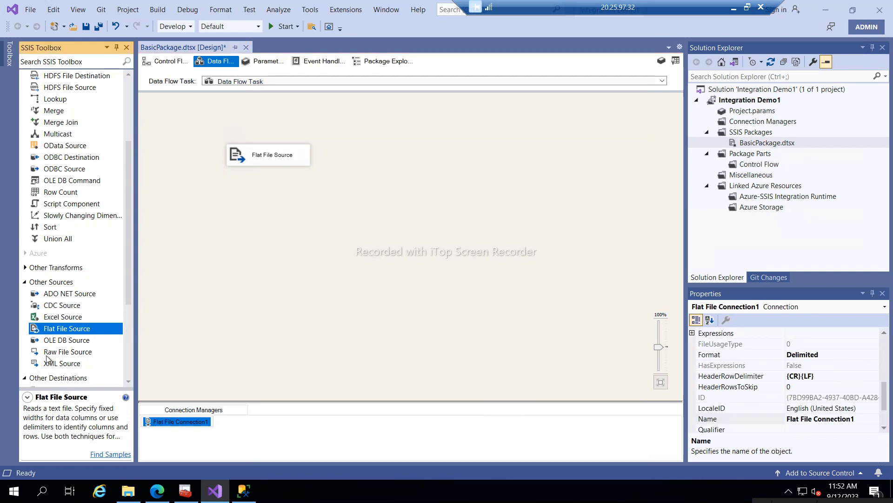
scroll(67, 335, down, 4)
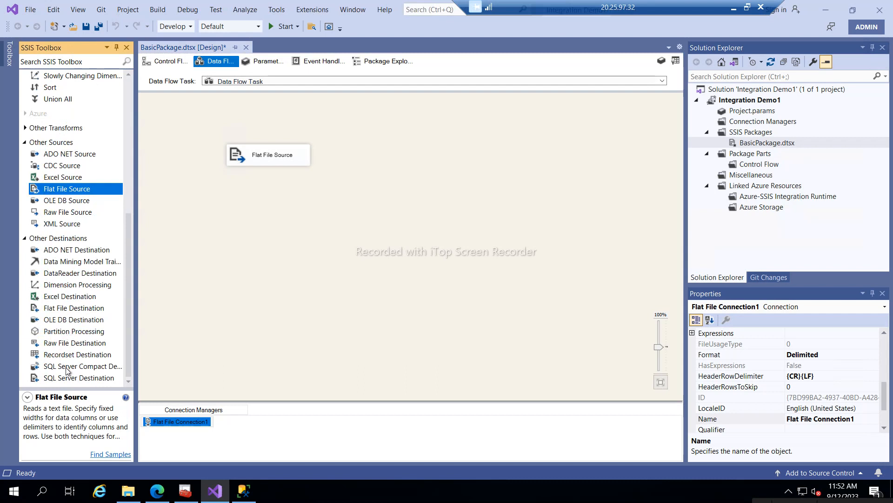
click(55, 322)
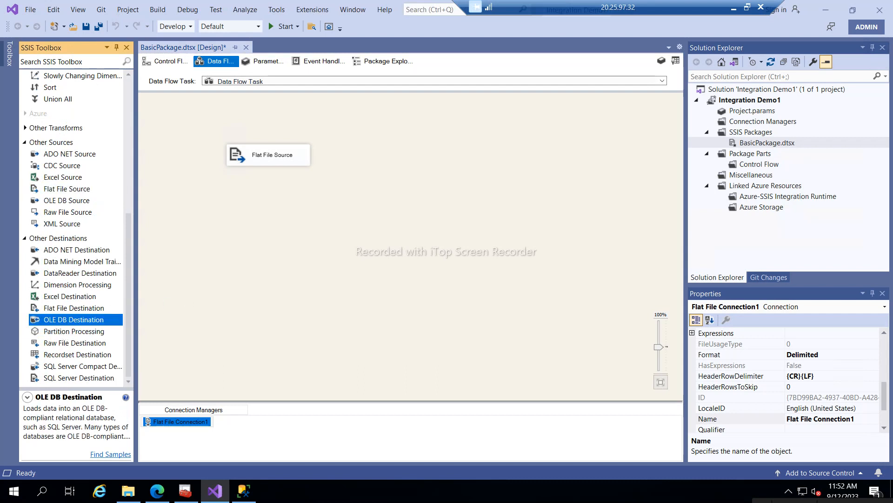
drag(55, 319, 269, 230)
click(272, 158)
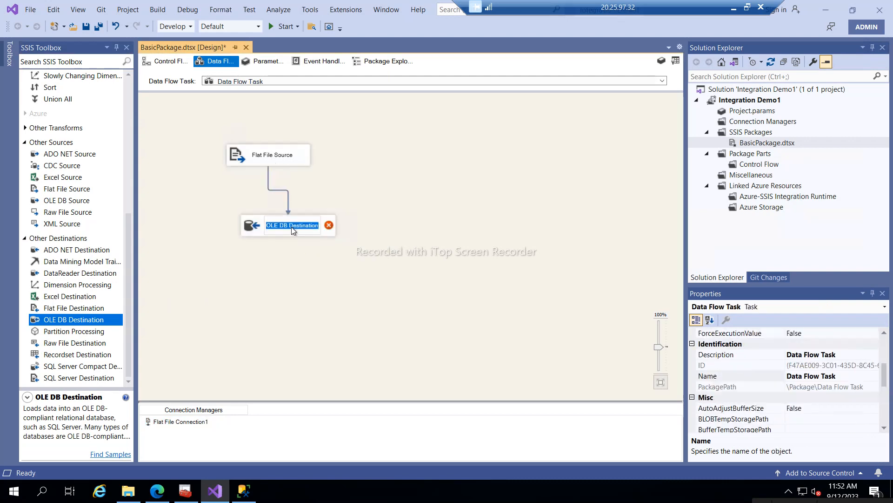
double_click(255, 231)
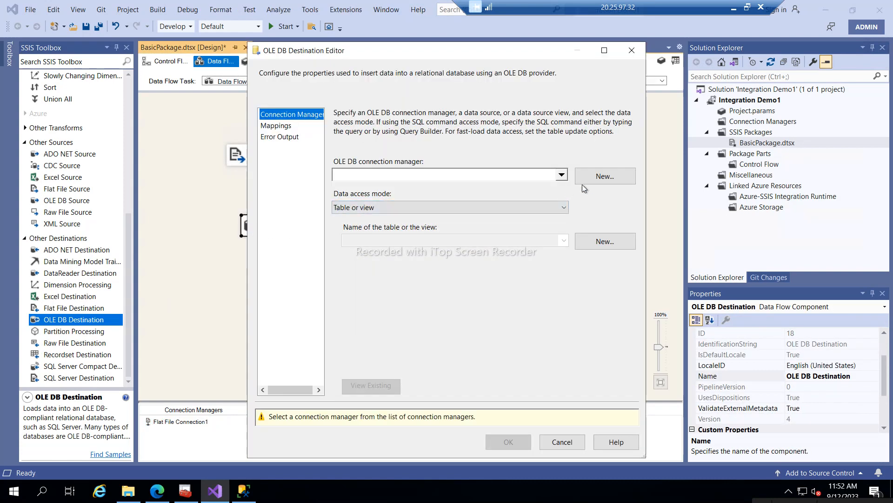
- Start a new OLE DB connection and look up the server name in SSMS's Connect to Server form
click(592, 178)
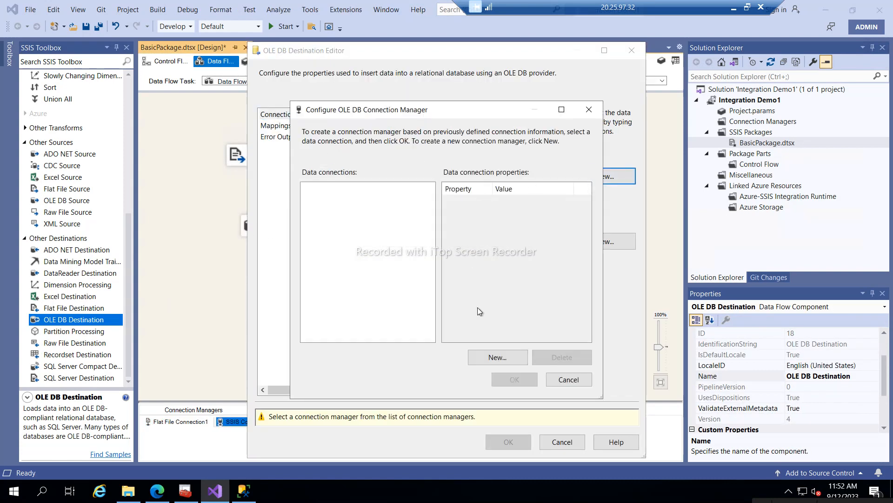
click(493, 359)
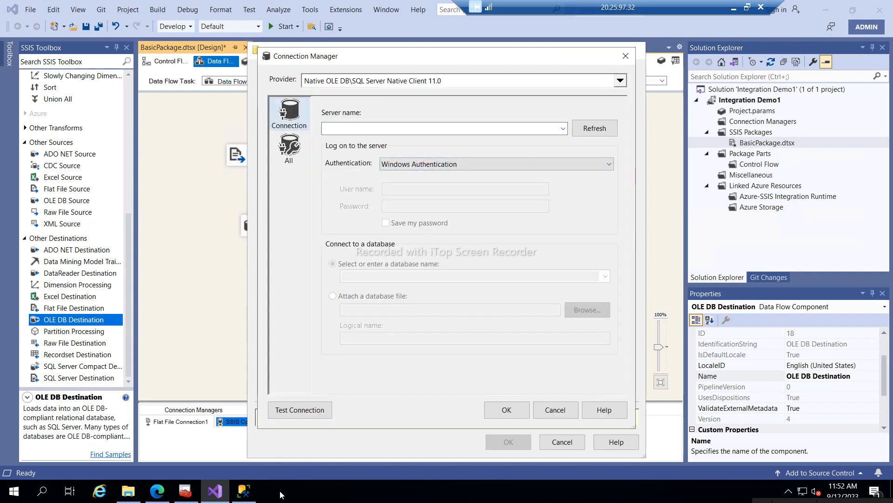
click(245, 493)
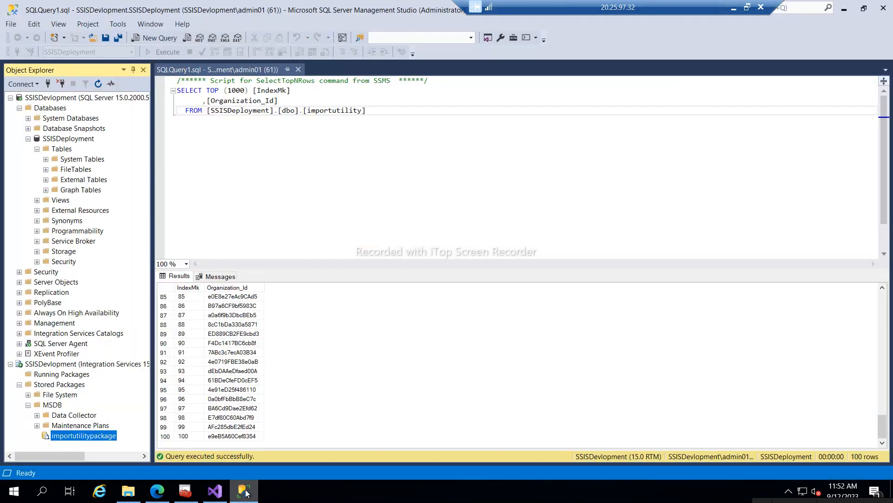
click(29, 84)
click(36, 96)
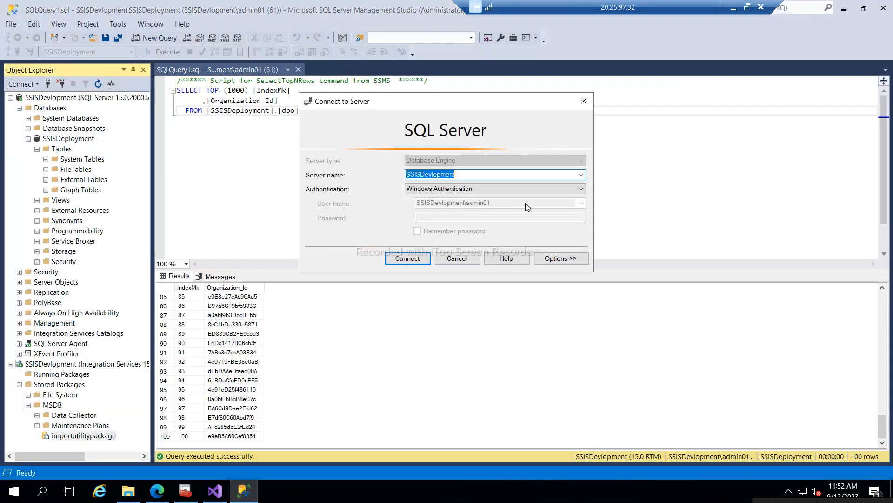
click(454, 259)
click(228, 492)
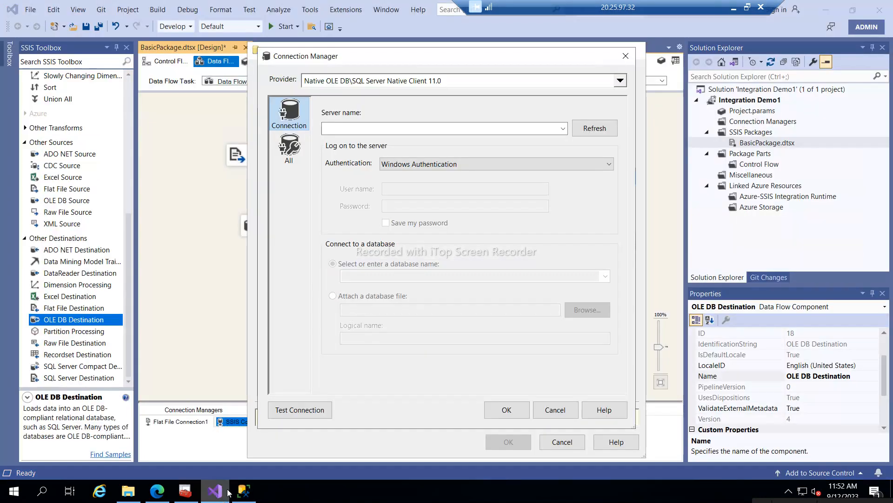
- Create a connection to server SSISDevlopment, database SSISDeployment, and assign it to the destination
click(400, 133)
text(SSISDevlopment)
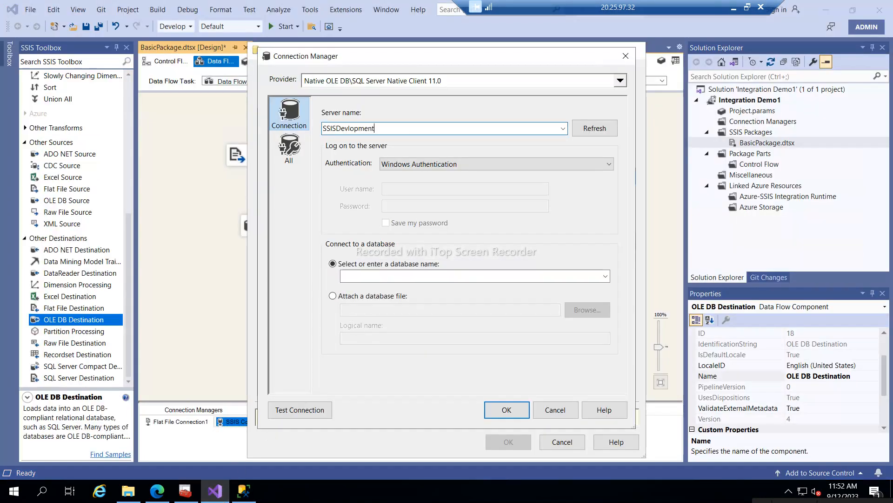
click(607, 273)
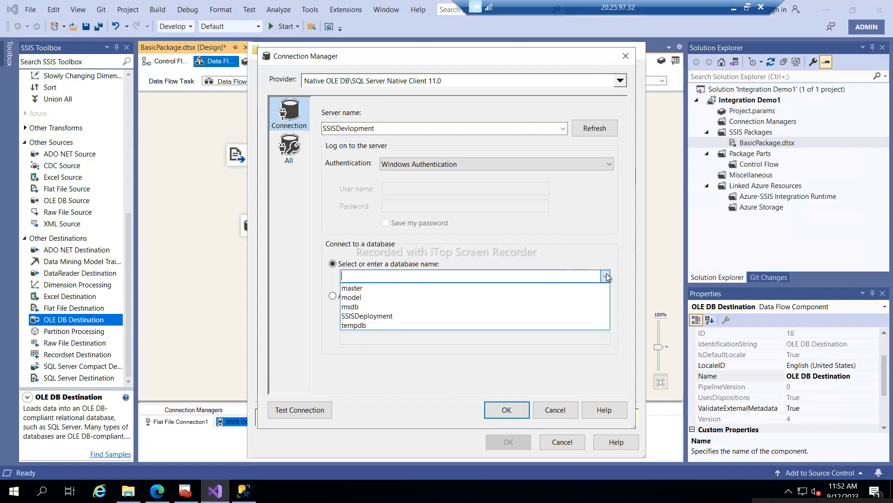
click(370, 316)
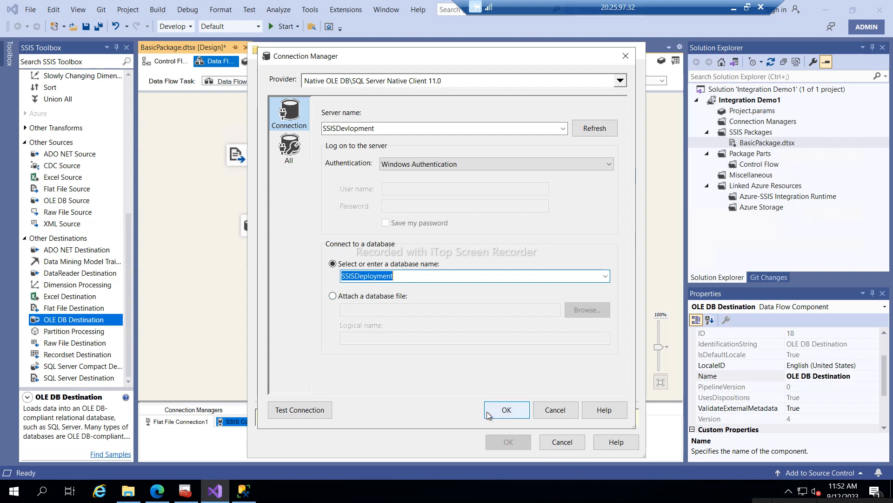
click(501, 414)
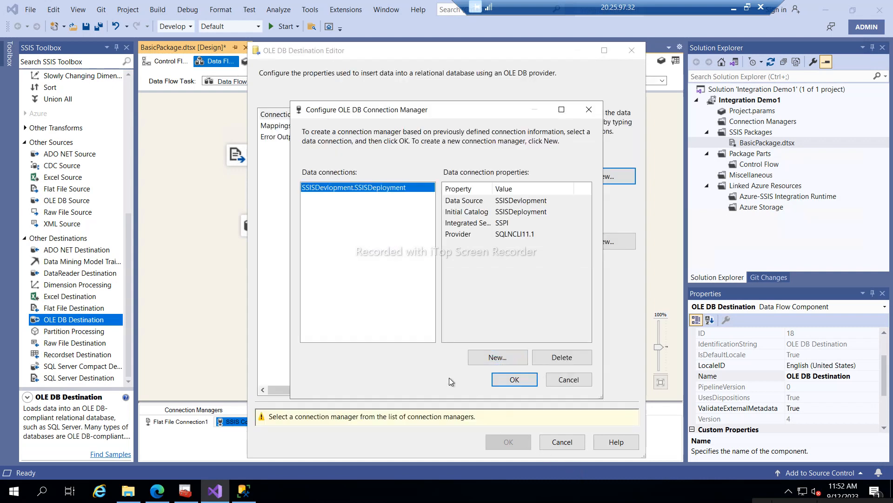
click(509, 380)
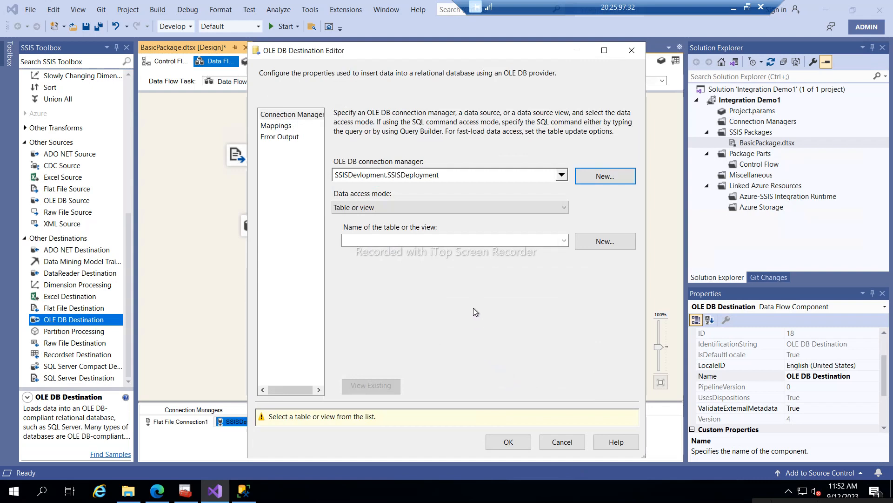
- Select [dbo].[importutility] as the destination table and close the editor
click(563, 240)
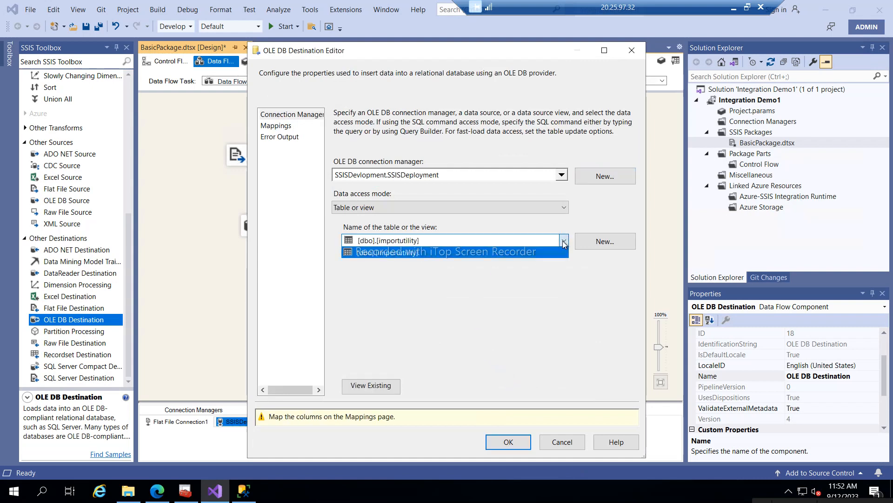
click(563, 243)
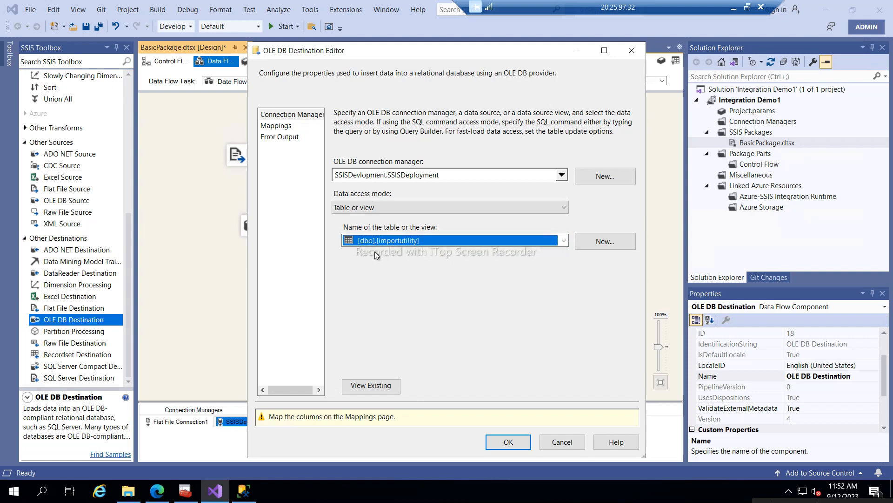
click(506, 446)
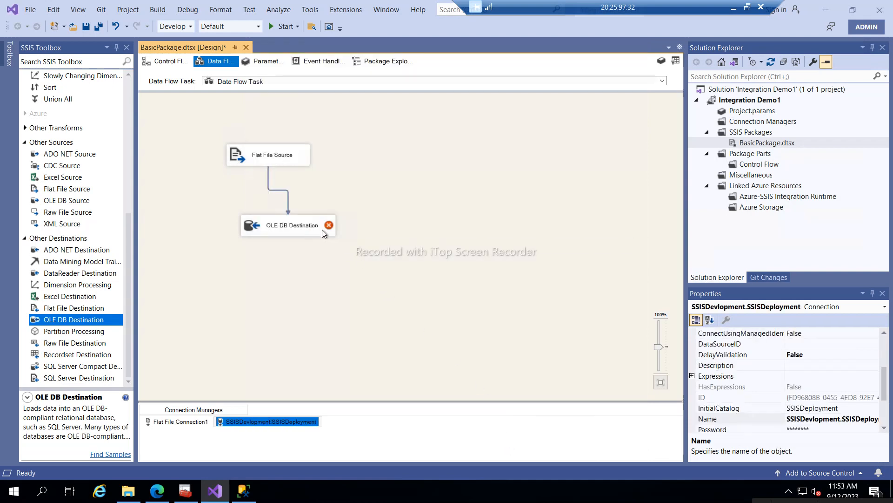
mouse_move(304, 225)
double_click(288, 228)
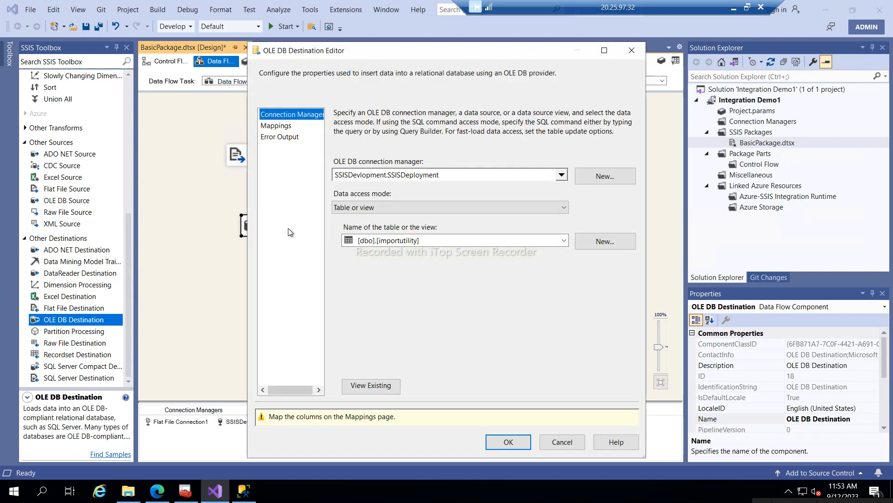
click(275, 126)
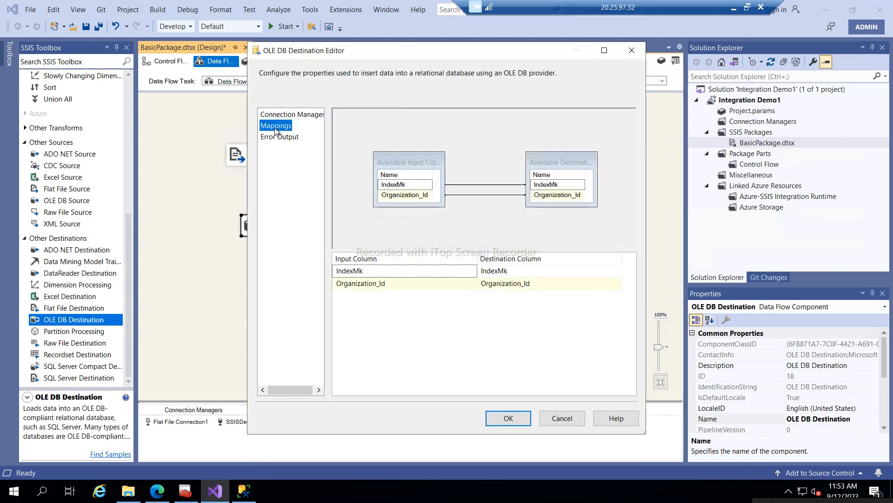
click(281, 138)
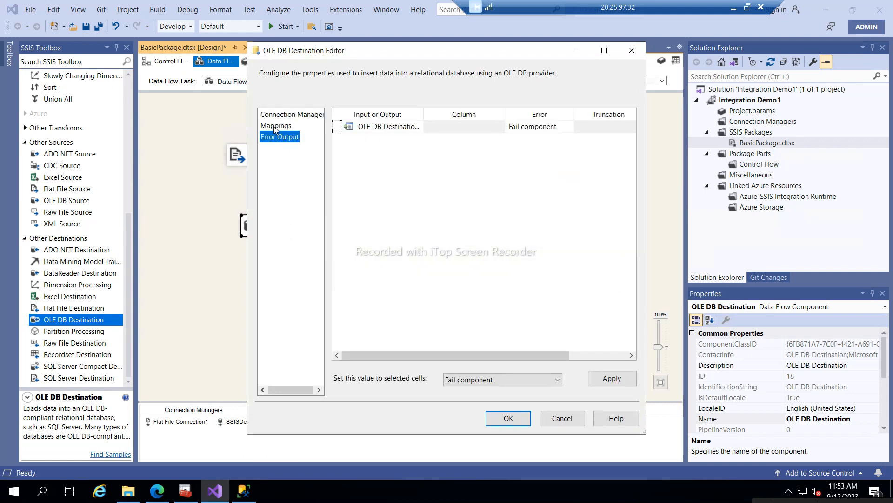
click(275, 126)
click(277, 117)
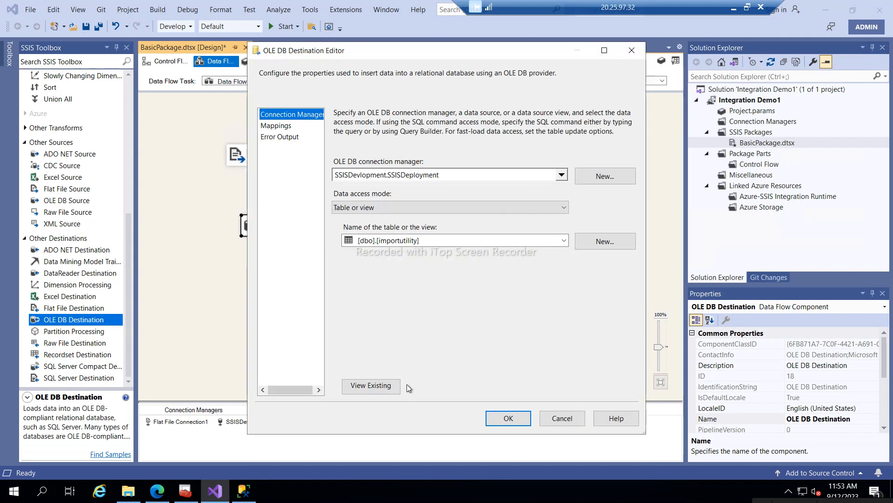
click(568, 422)
double_click(184, 423)
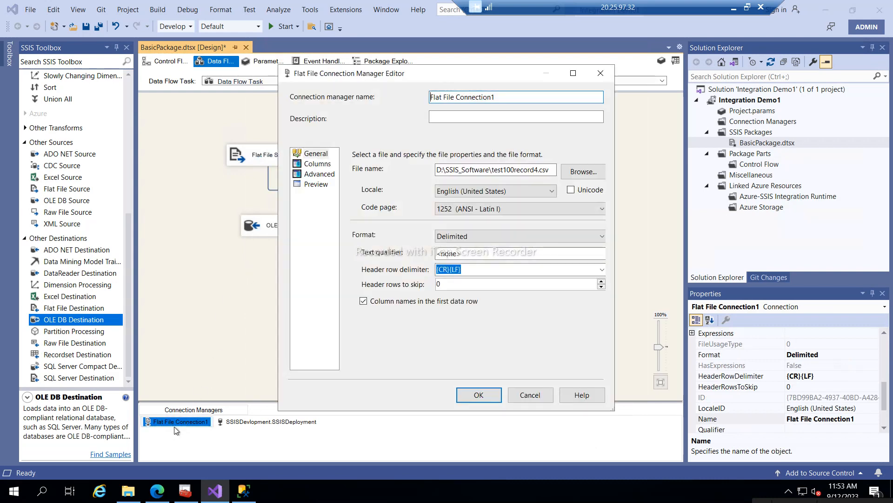
click(308, 177)
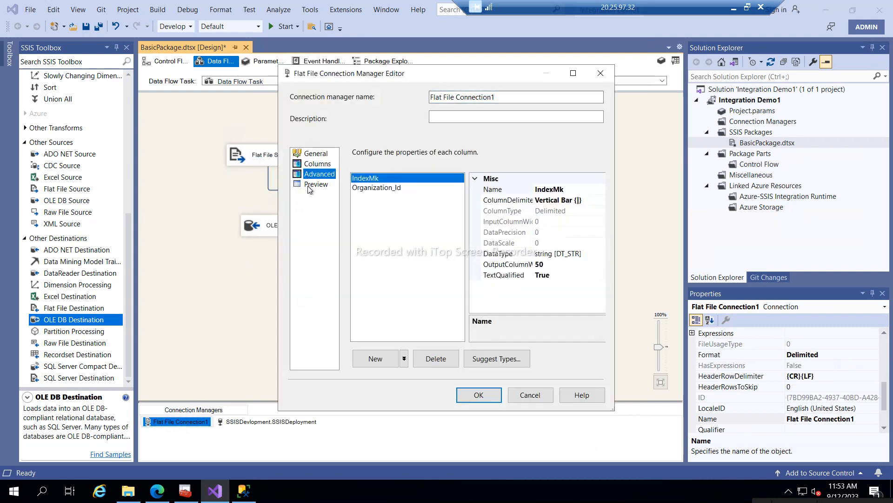
click(311, 182)
click(313, 165)
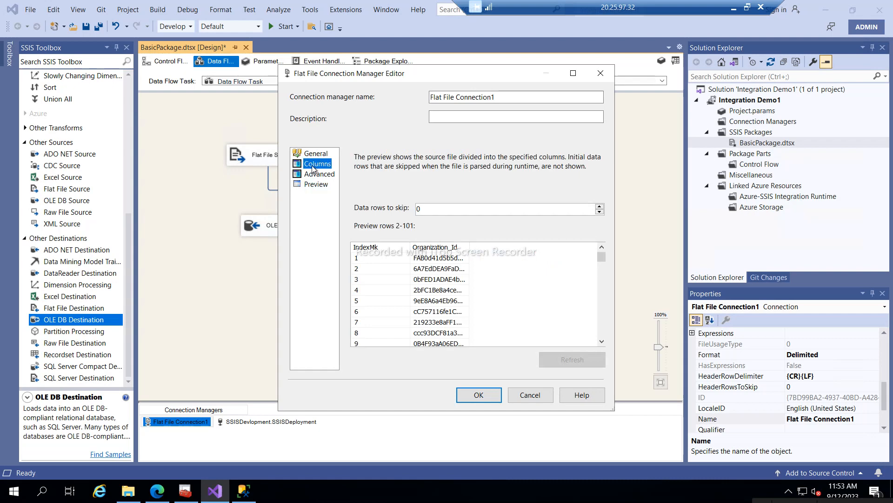
click(309, 154)
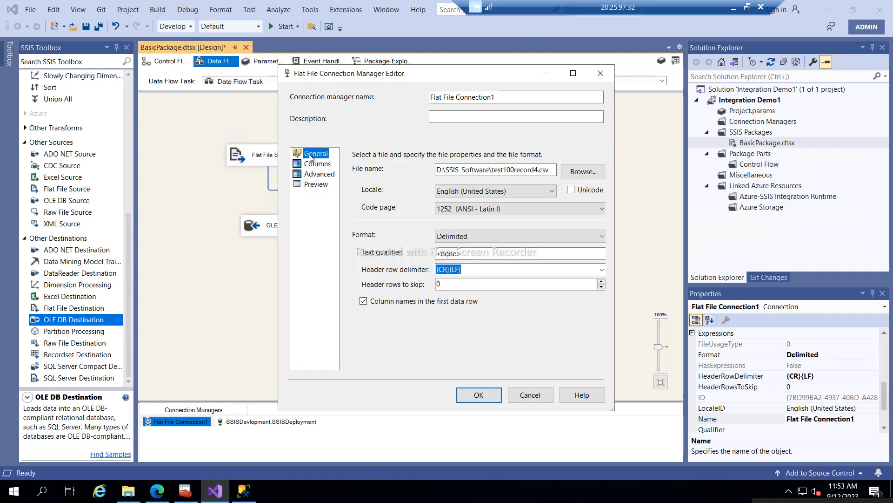
click(537, 396)
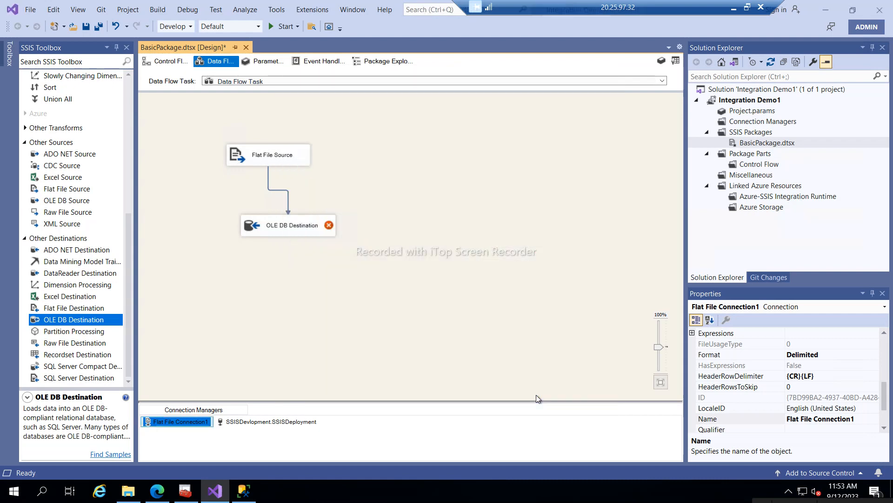
right_click(170, 428)
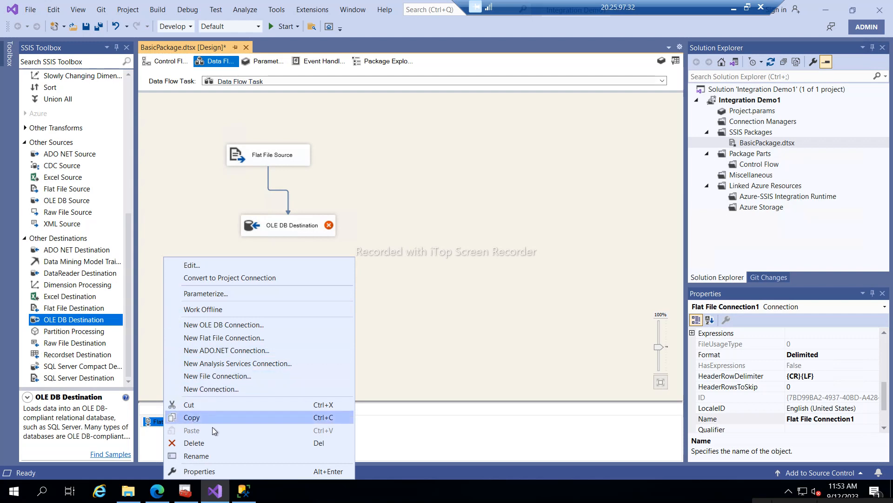
click(146, 422)
right_click(146, 423)
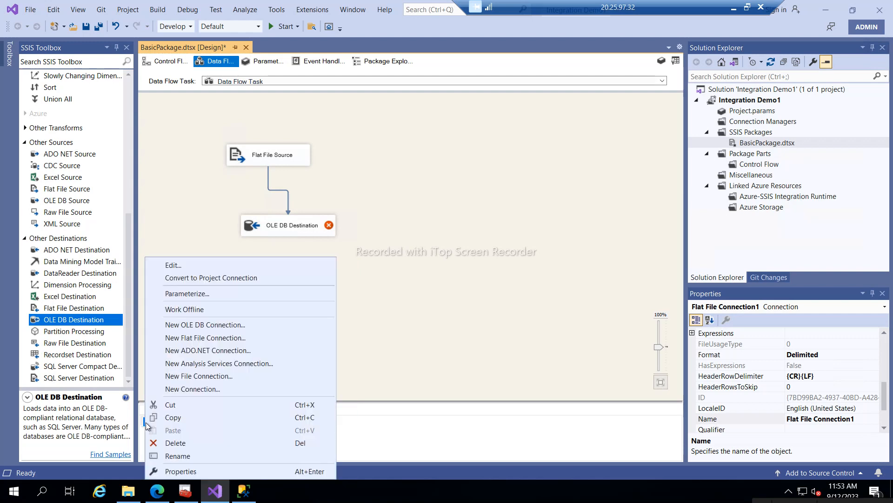
click(245, 161)
right_click(246, 161)
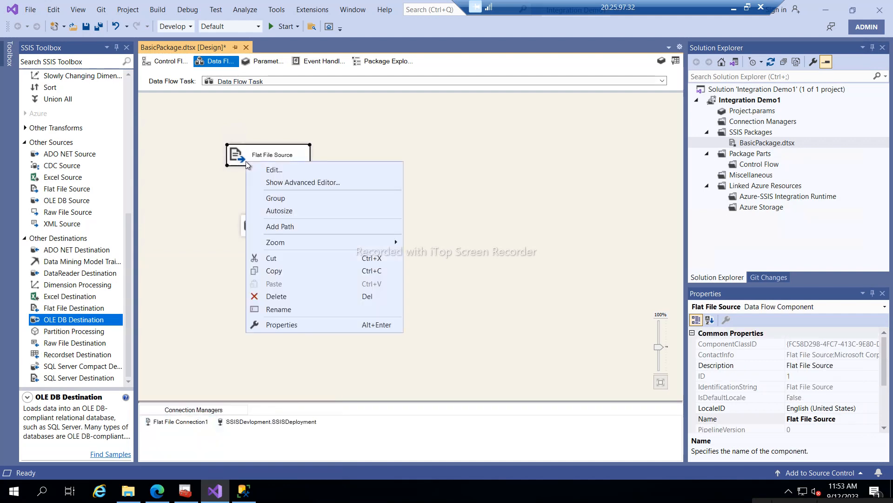
click(275, 185)
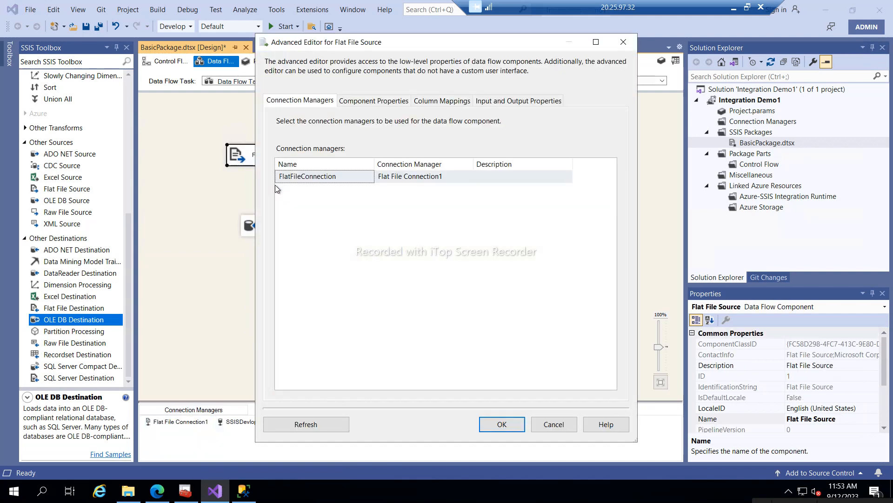
click(359, 102)
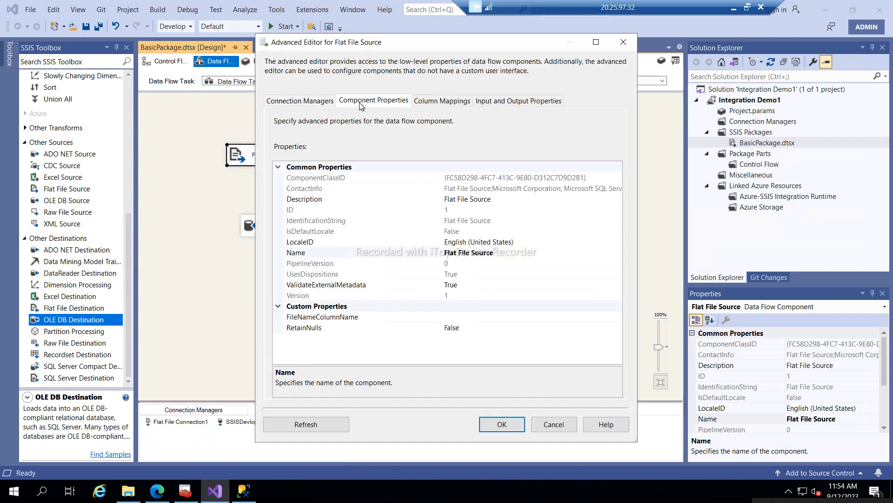
click(433, 102)
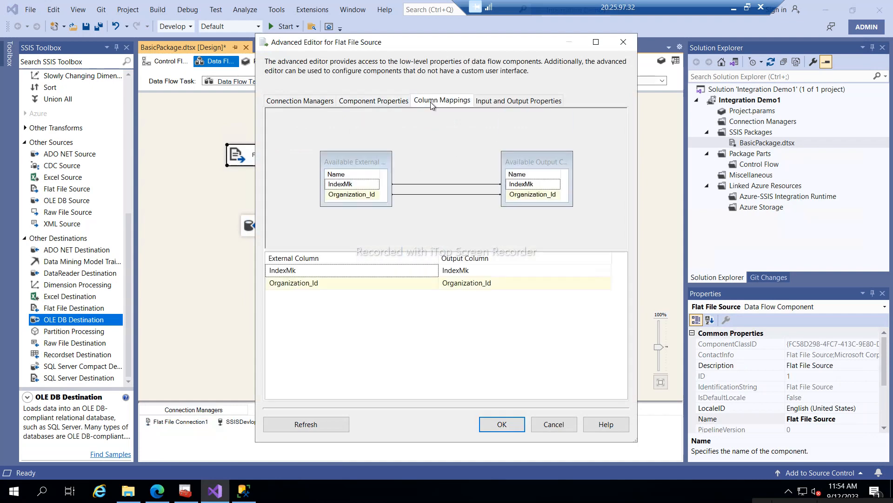
click(498, 104)
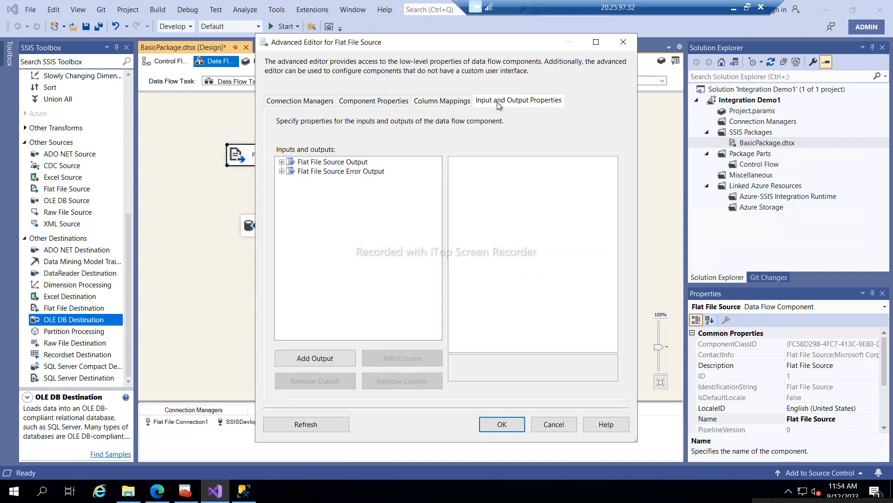
click(554, 424)
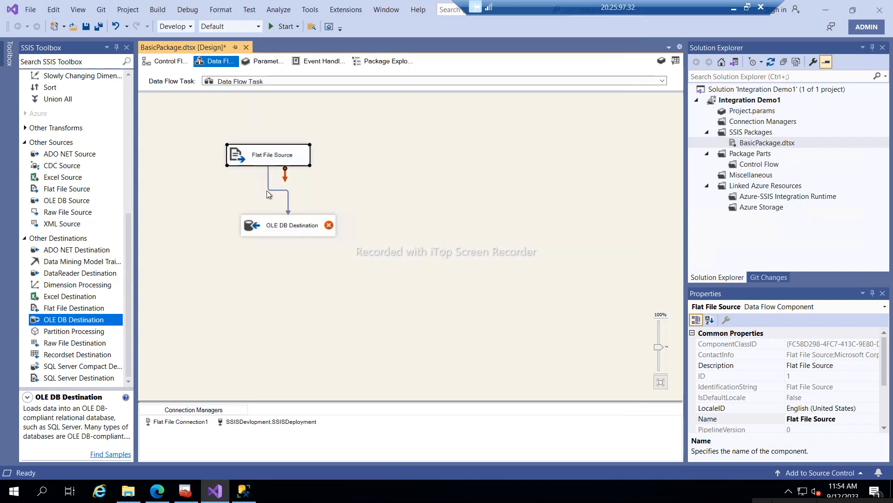
click(253, 161)
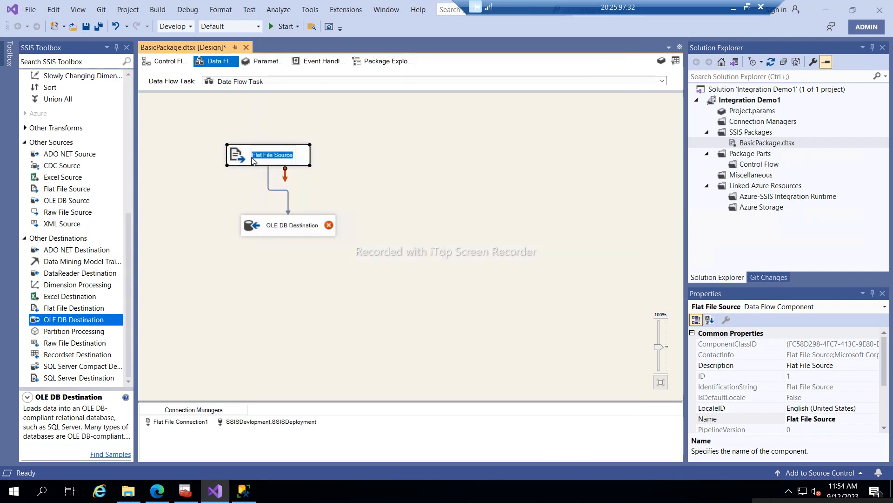
- Delete the existing Flat File Source from the data flow
click(209, 186)
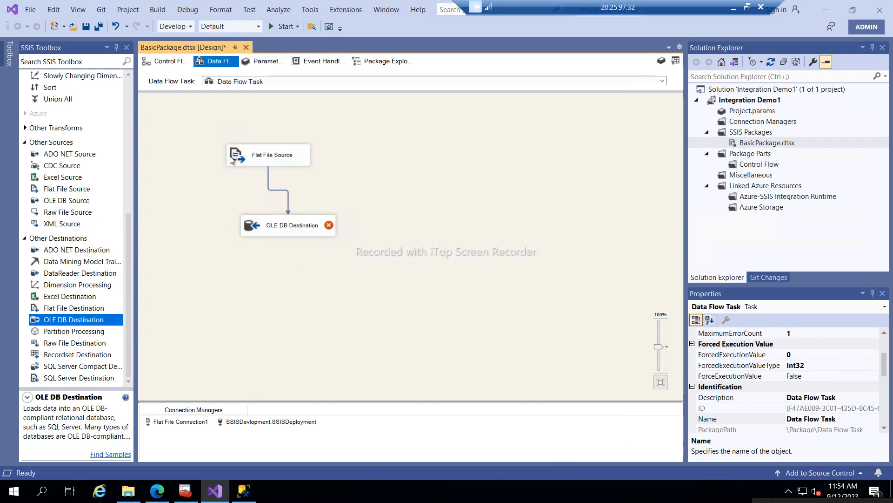
click(232, 156)
right_click(230, 157)
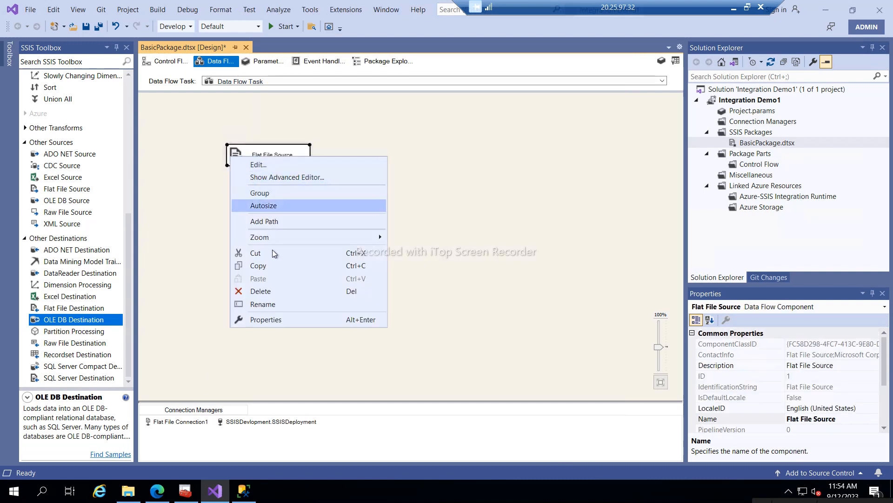
click(260, 294)
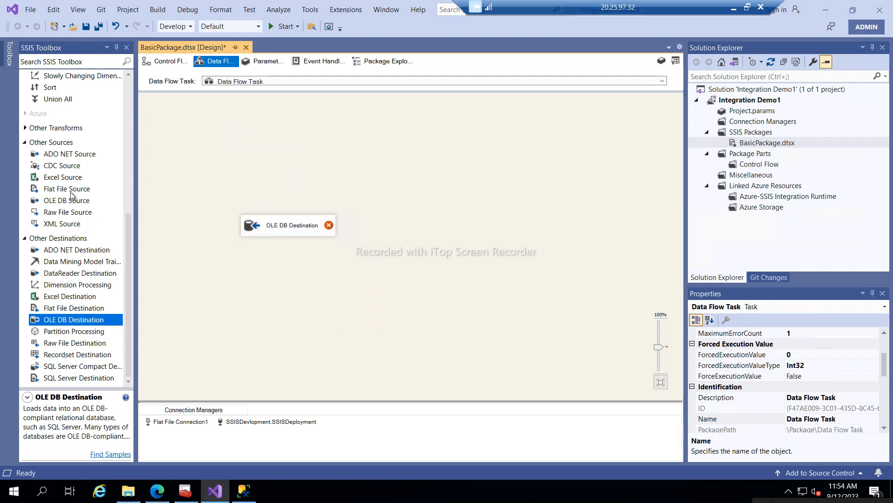
- Add a new Flat File Source with Retain null values checked and connect it to OLE DB Destination
drag(71, 192, 239, 159)
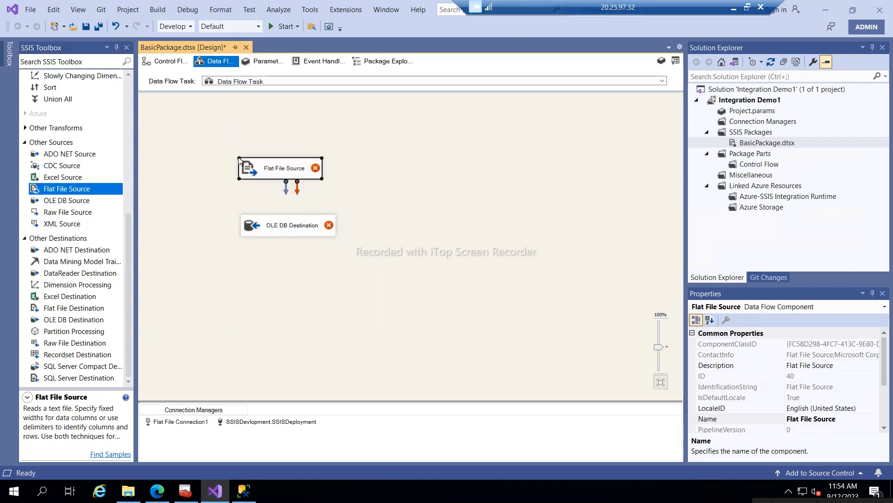
double_click(274, 171)
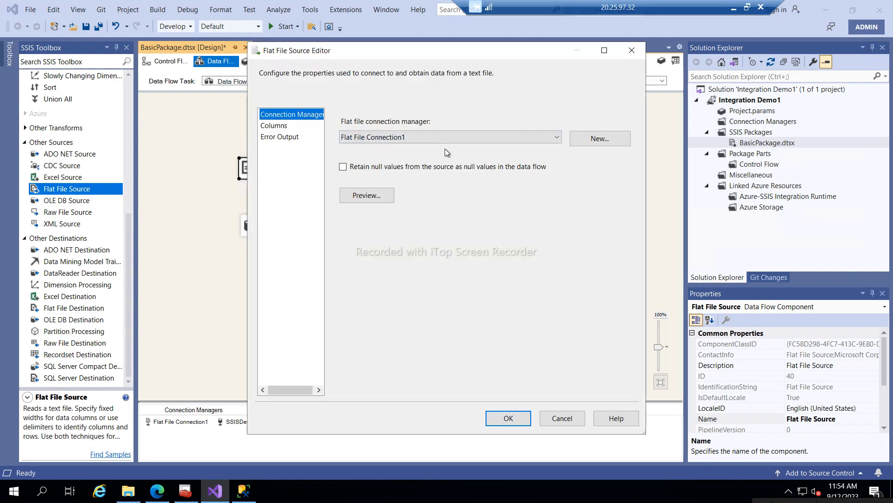
click(343, 167)
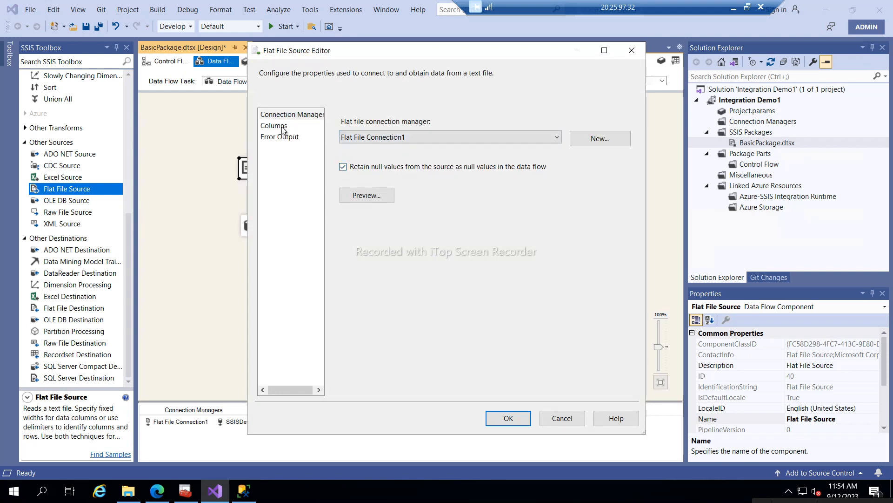
click(510, 418)
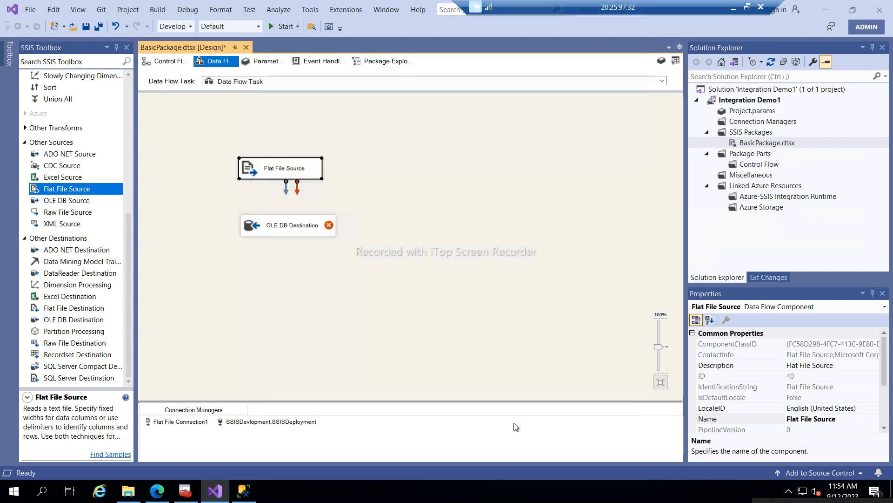
drag(286, 194, 283, 222)
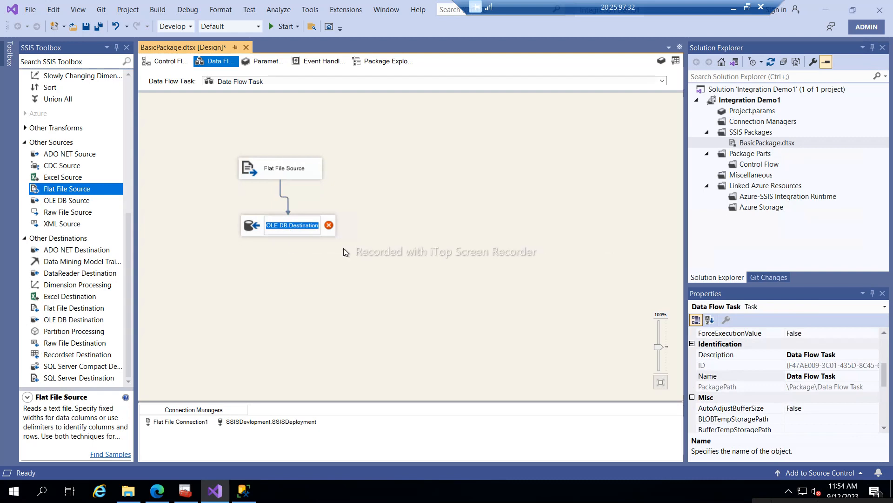
- Open the OLE DB Destination, check its Mappings and Error Output pages, and confirm with OK
click(287, 227)
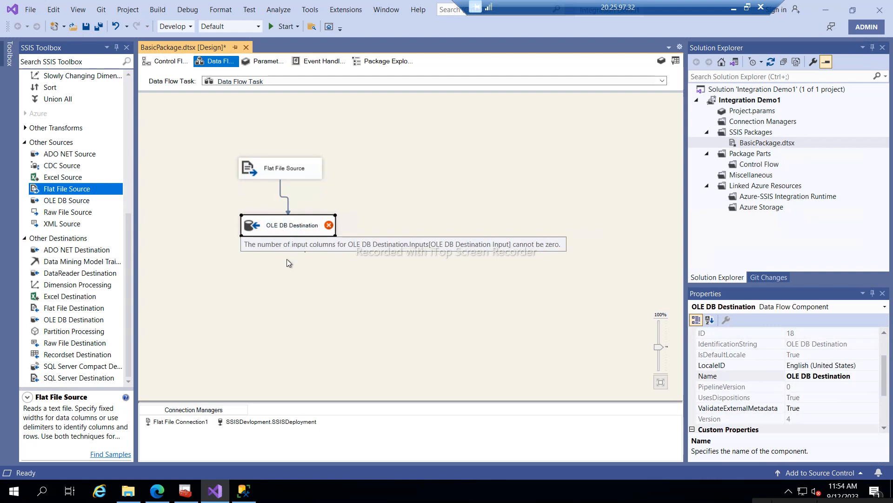
double_click(274, 234)
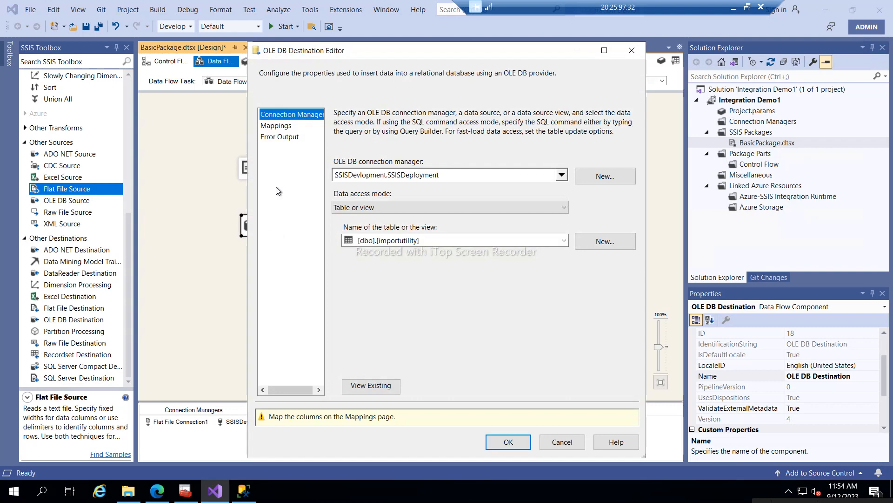
click(267, 127)
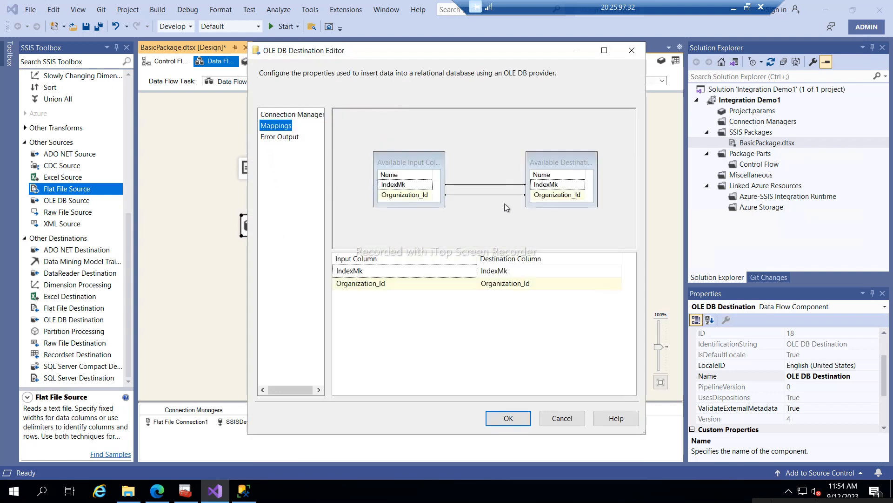
click(271, 138)
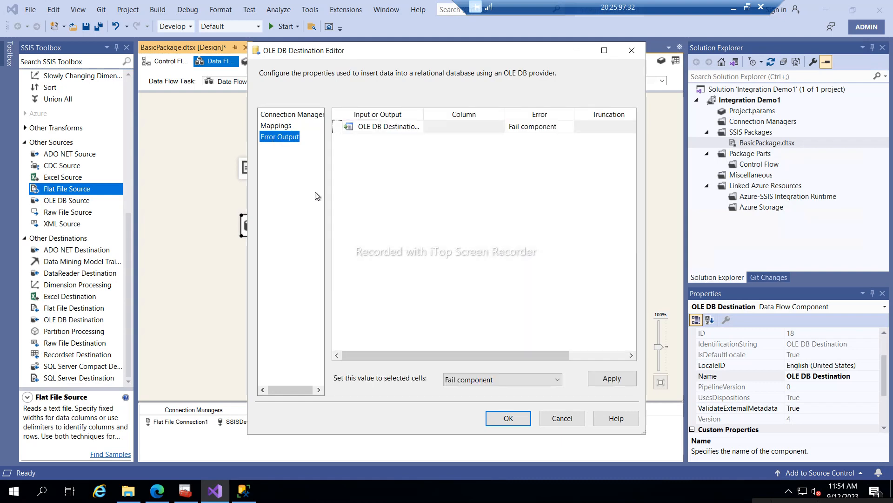
click(507, 417)
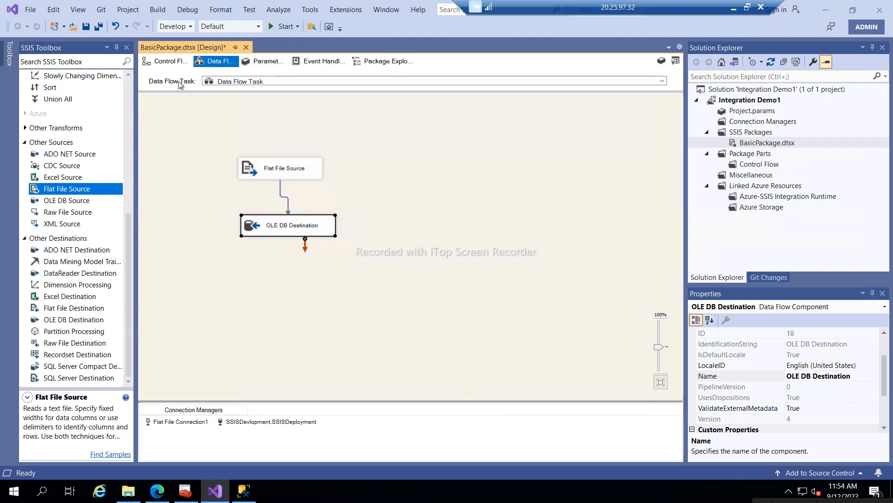
- Run the package, then re-execute the SELECT in SSMS to see 200 importutility rows
click(270, 30)
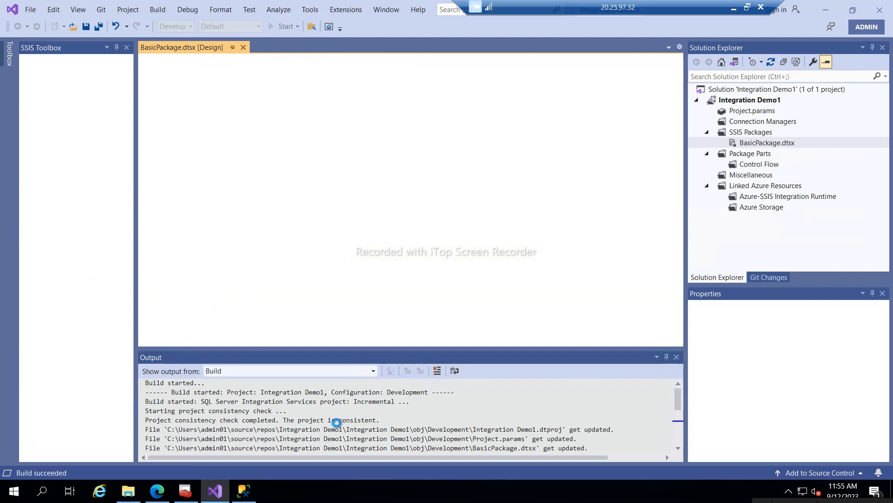
click(245, 492)
click(248, 110)
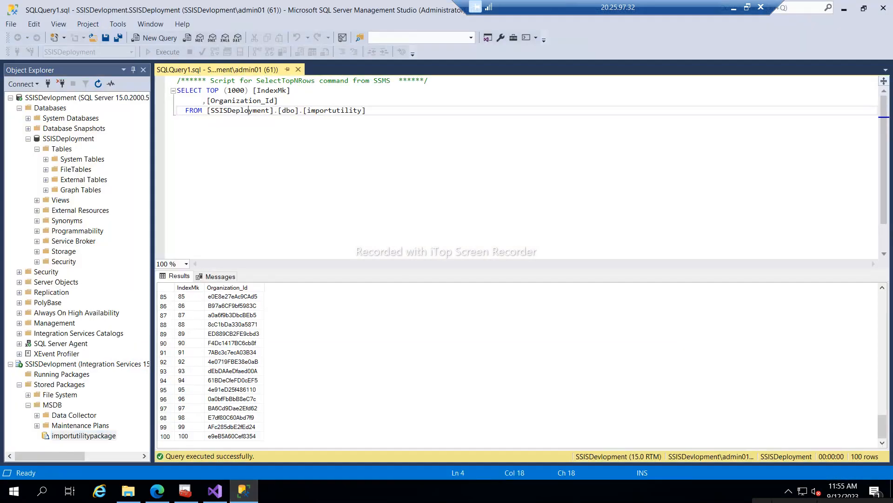
click(163, 55)
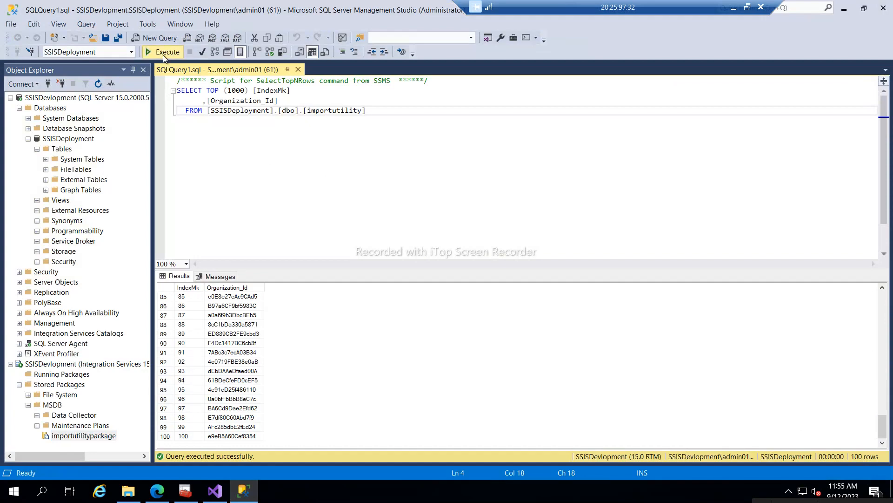
- Stop debugging and save BasicPackage.dtsx with Ctrl+S
click(214, 491)
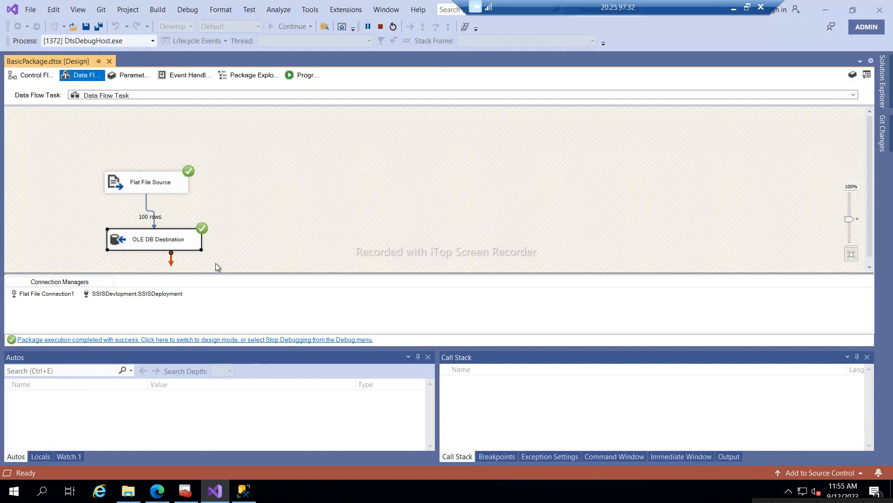
click(381, 27)
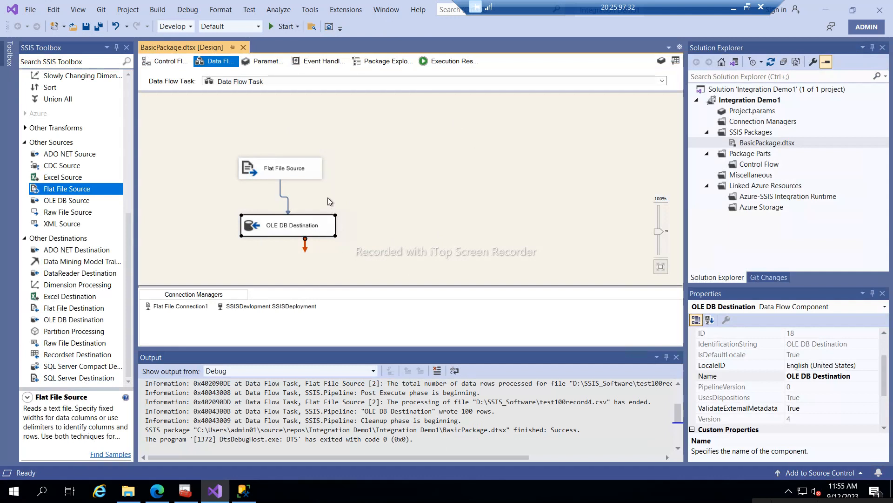
key(ctrl+s)
click(750, 145)
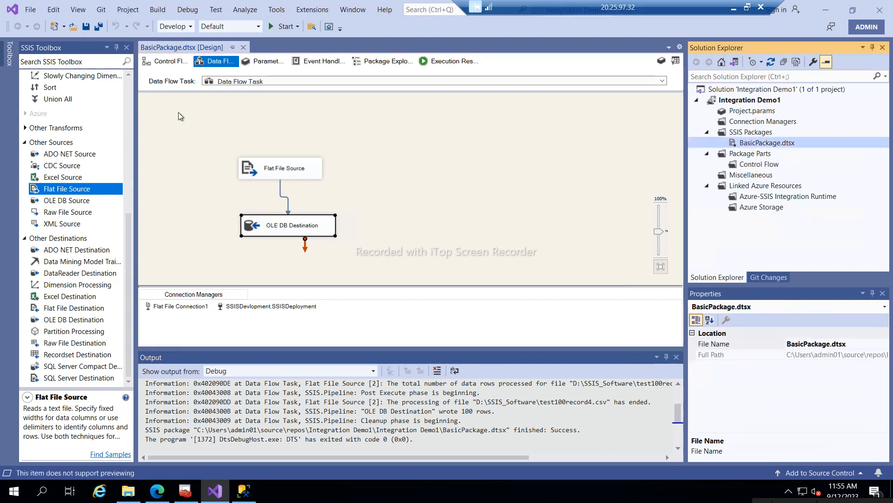
click(167, 233)
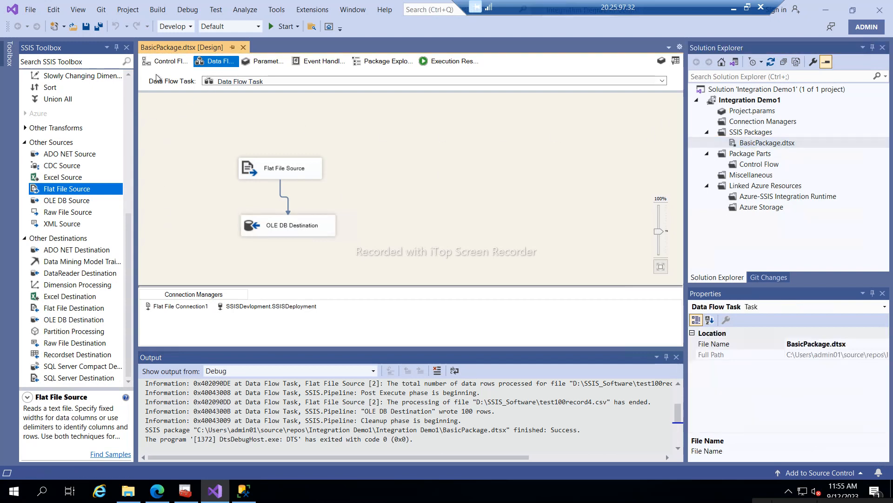
- Open the package's folder in File Explorer and browse to Integration Demo1\bin\Development
right_click(171, 50)
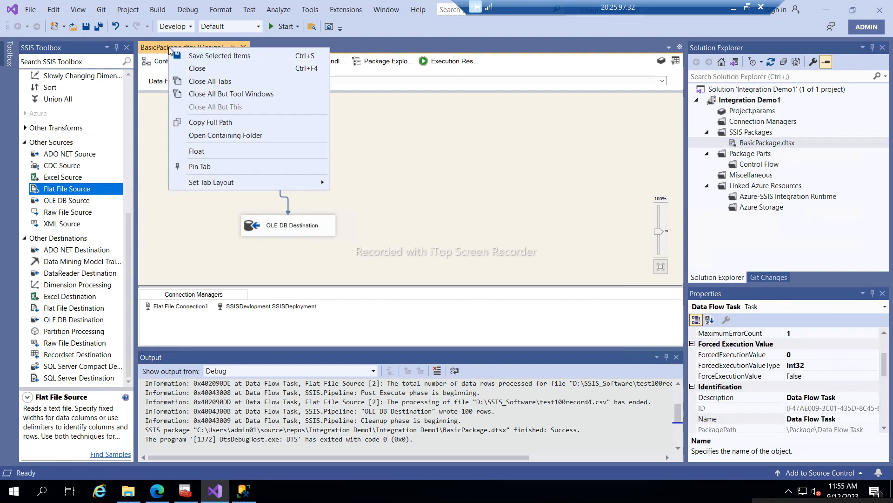
click(216, 136)
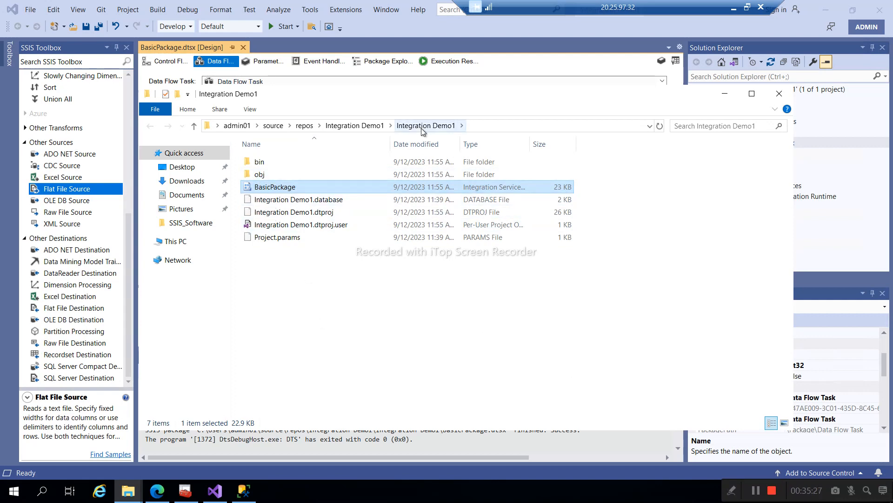
click(368, 126)
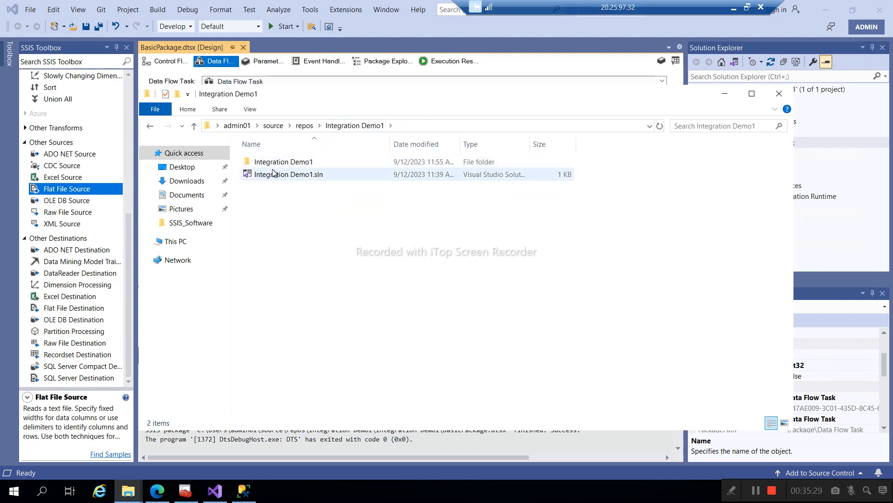
double_click(267, 163)
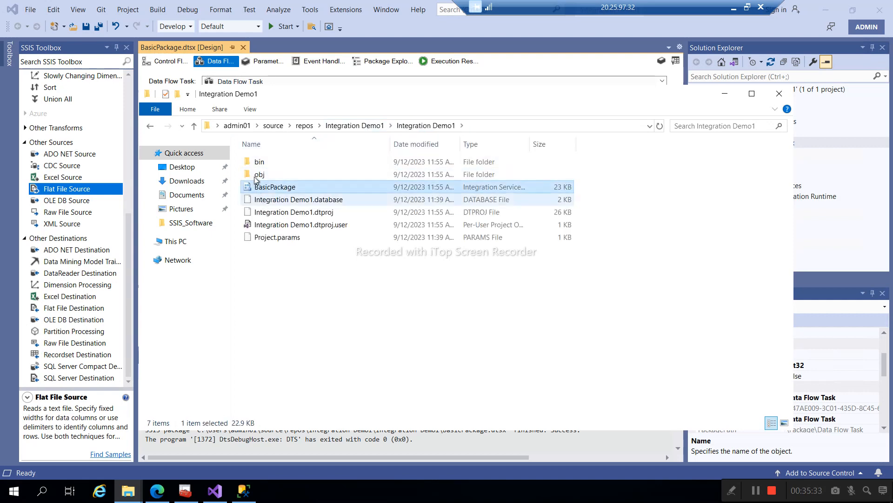
click(260, 162)
double_click(262, 162)
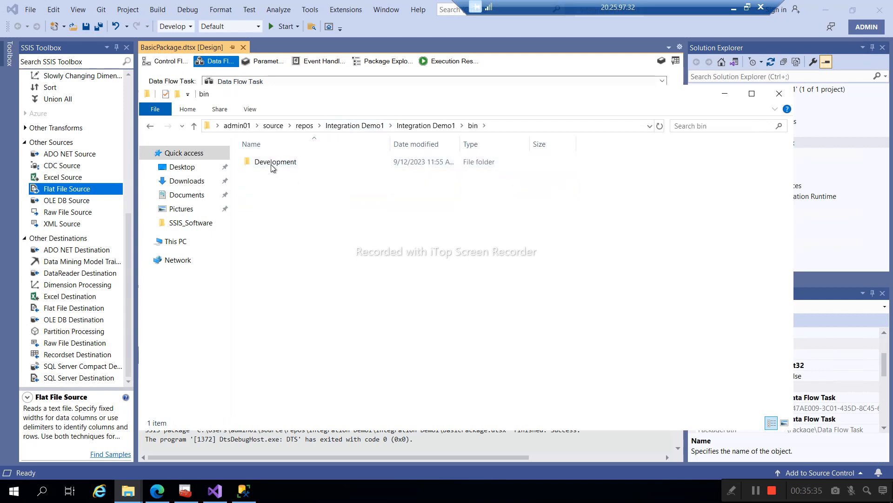
double_click(271, 162)
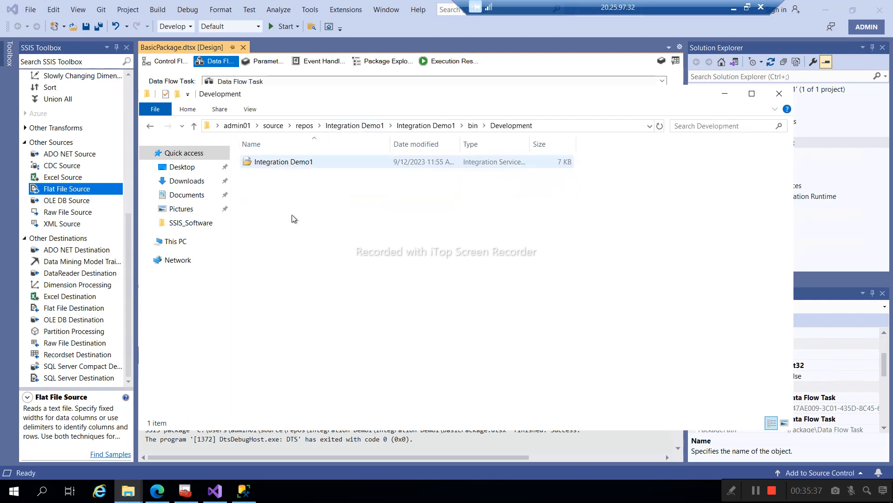
- Recheck the Development build output, return to bin, then go back to Visual Studio with the project selected
click(472, 127)
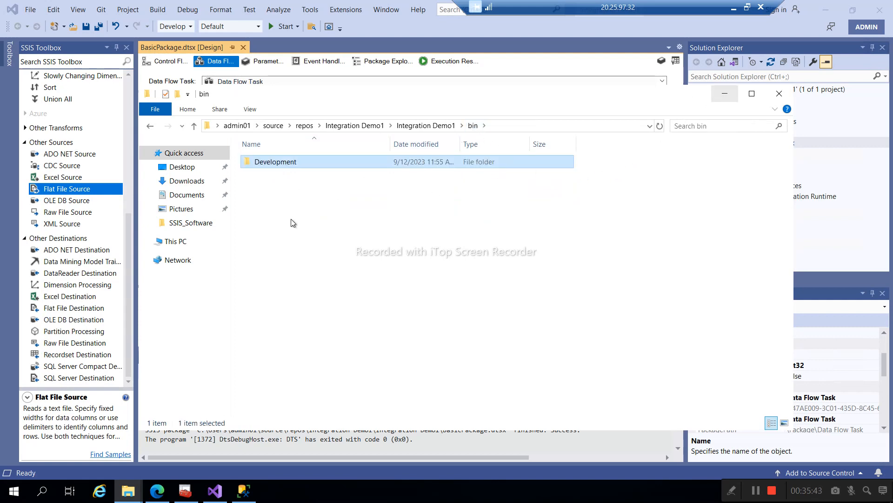
double_click(273, 167)
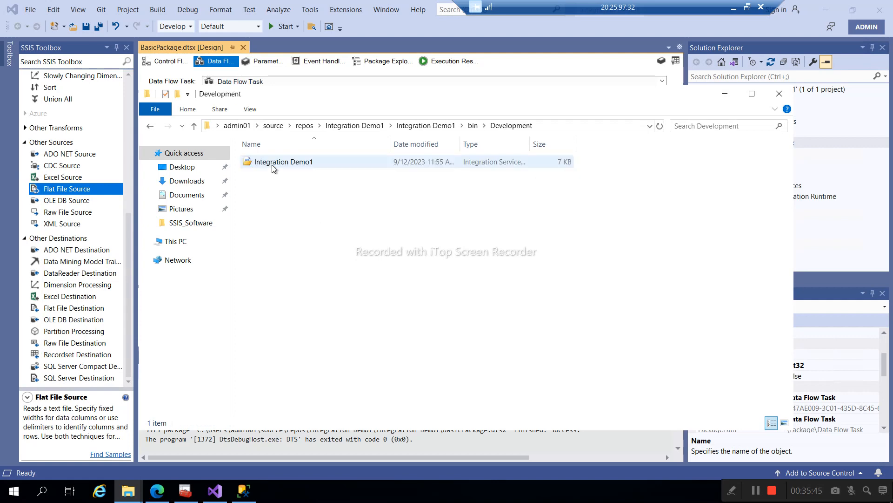
click(473, 127)
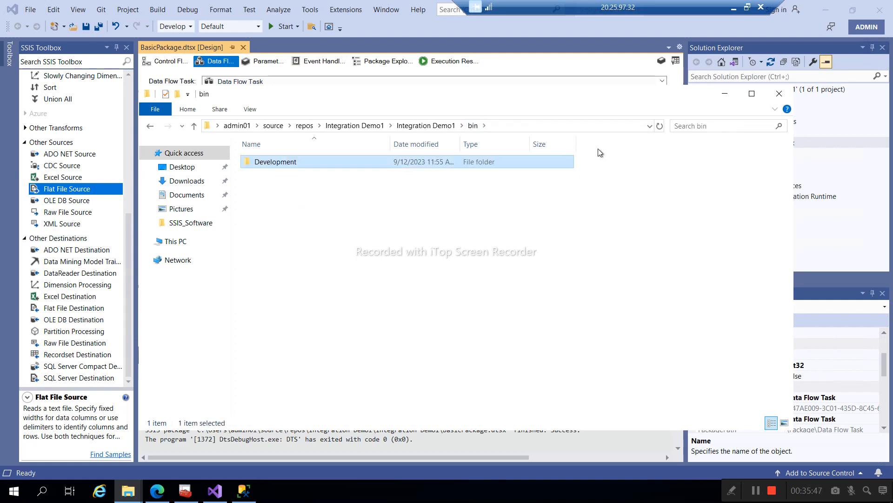
click(724, 94)
click(736, 103)
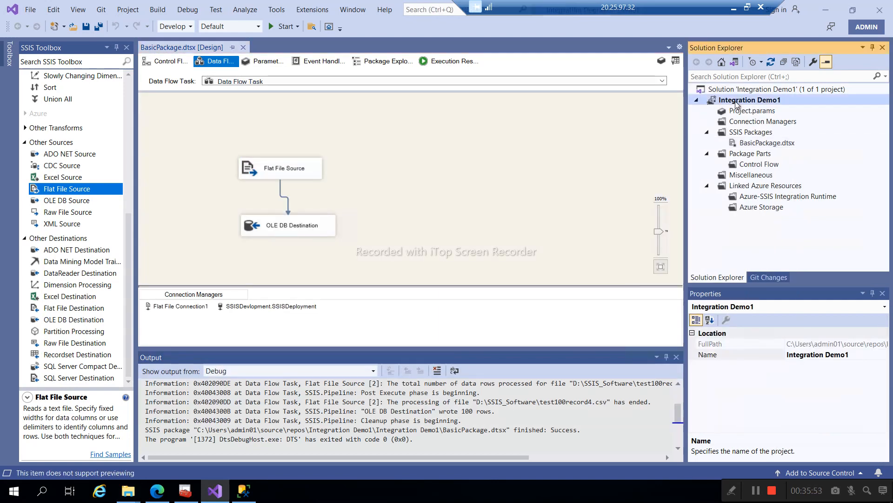
- Expand SQL Server Agent > Jobs in SSMS Object Explorer, then return to Visual Studio
click(244, 492)
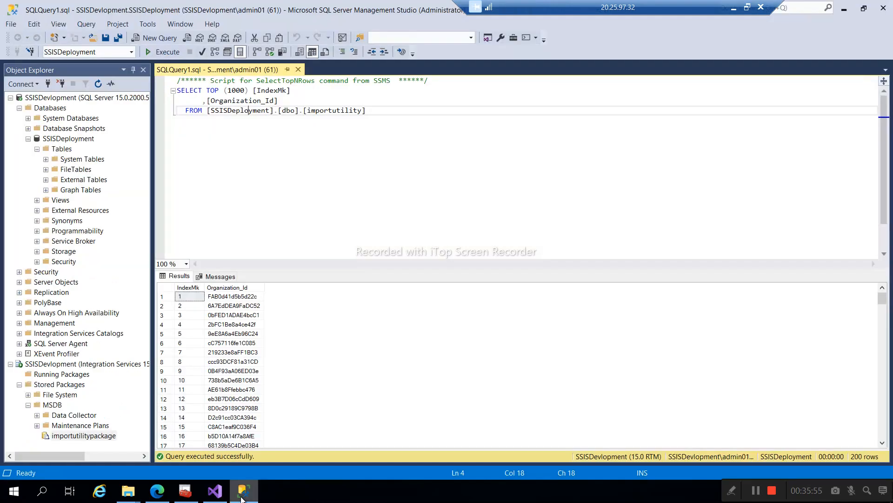
double_click(48, 345)
double_click(48, 354)
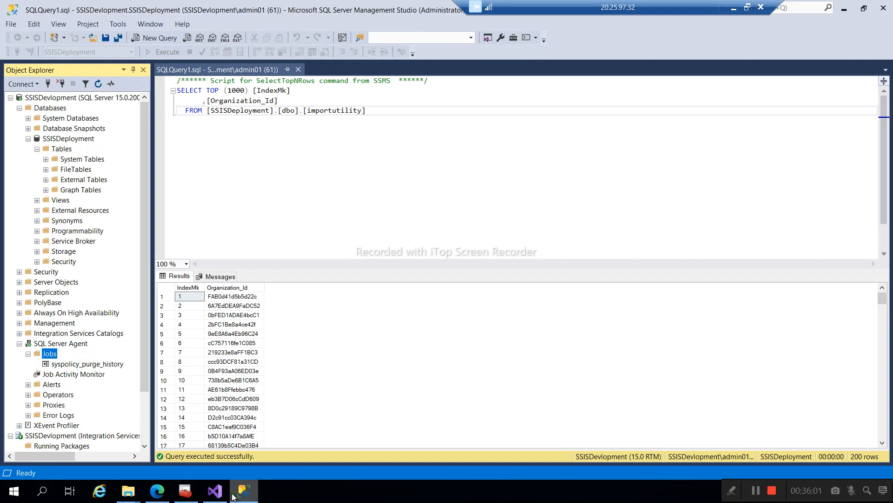
click(215, 491)
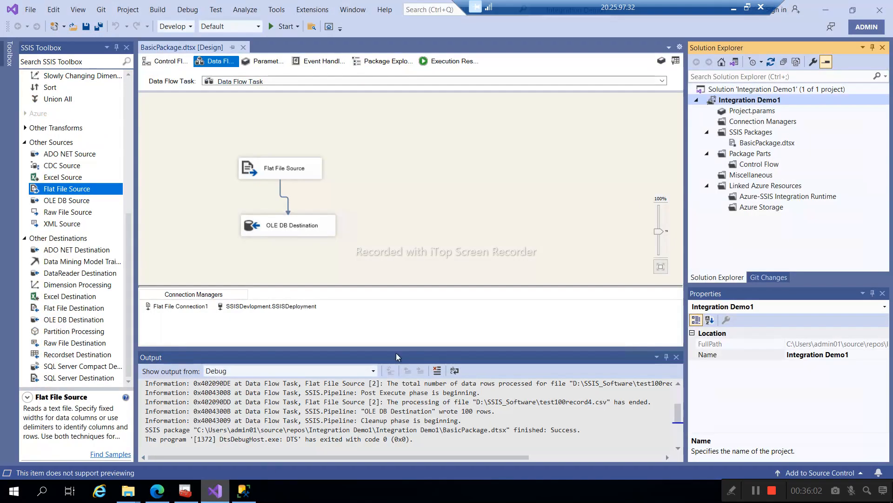
- Open Integration Demo1's property pages and review its configuration property pages
right_click(760, 103)
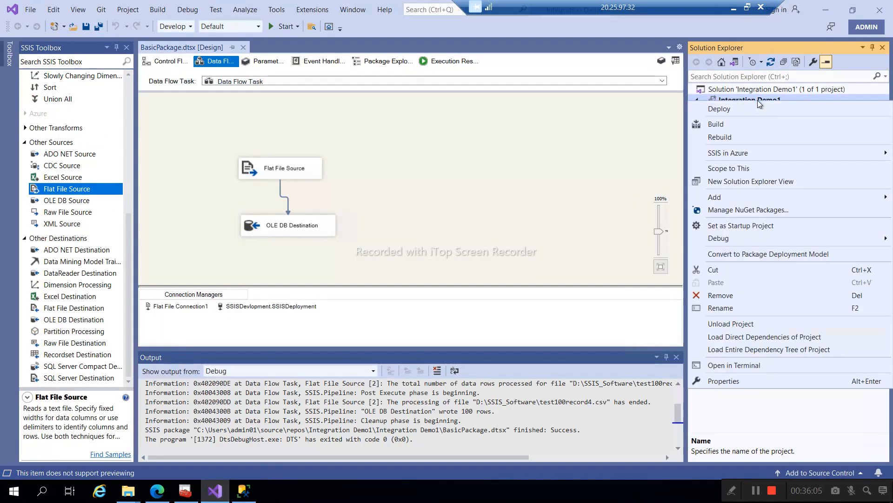
click(727, 381)
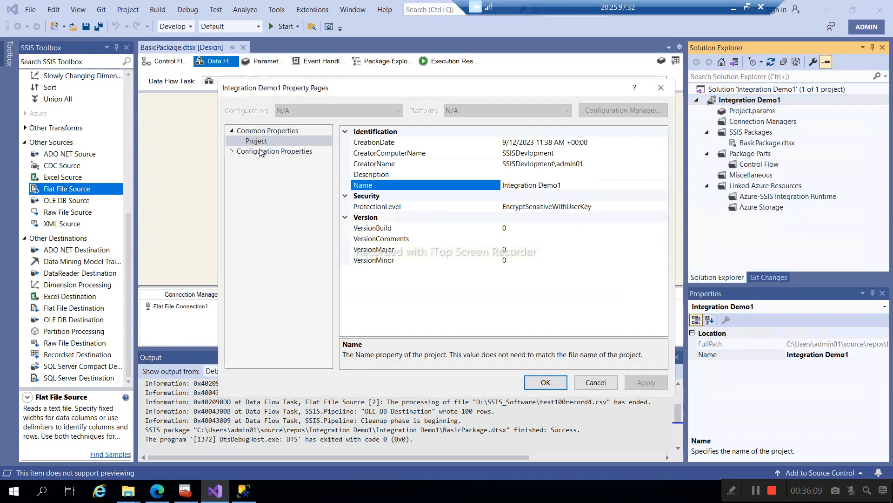
click(254, 152)
click(231, 151)
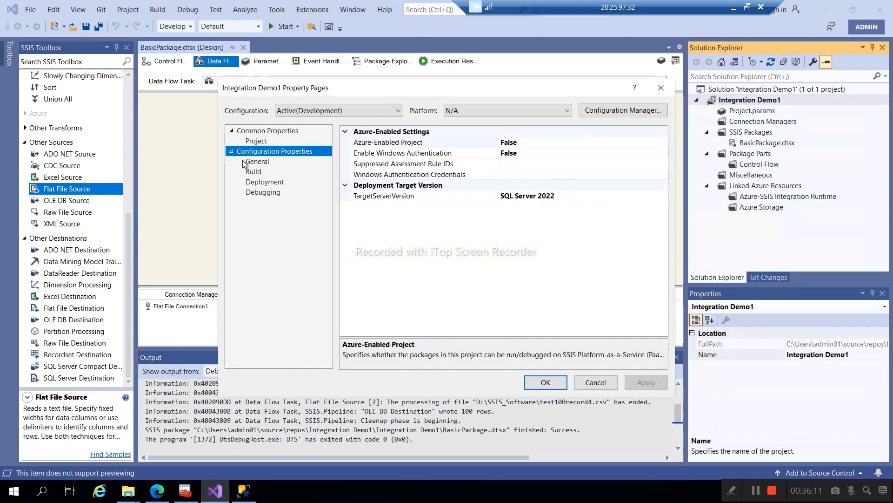
click(256, 173)
click(265, 183)
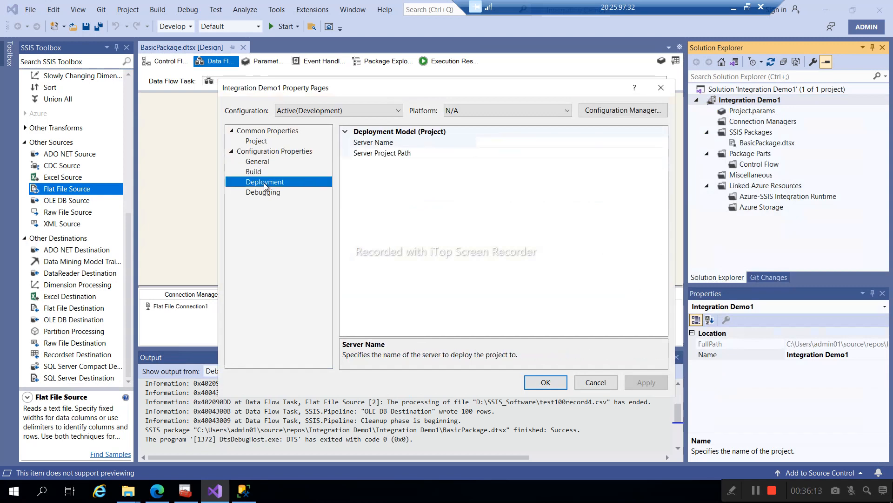
click(263, 192)
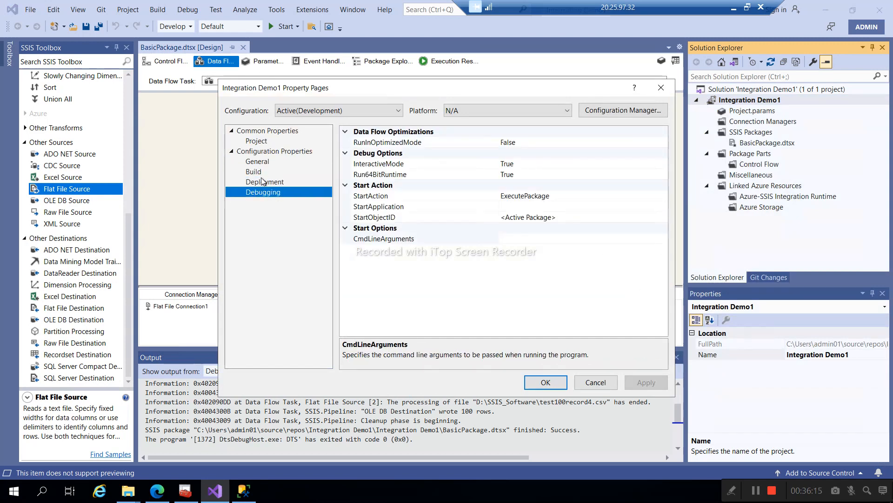
click(263, 163)
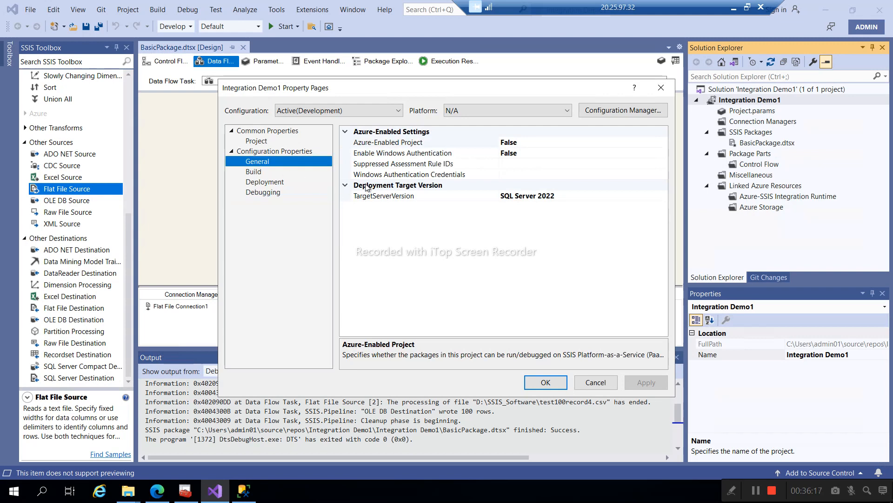
click(260, 132)
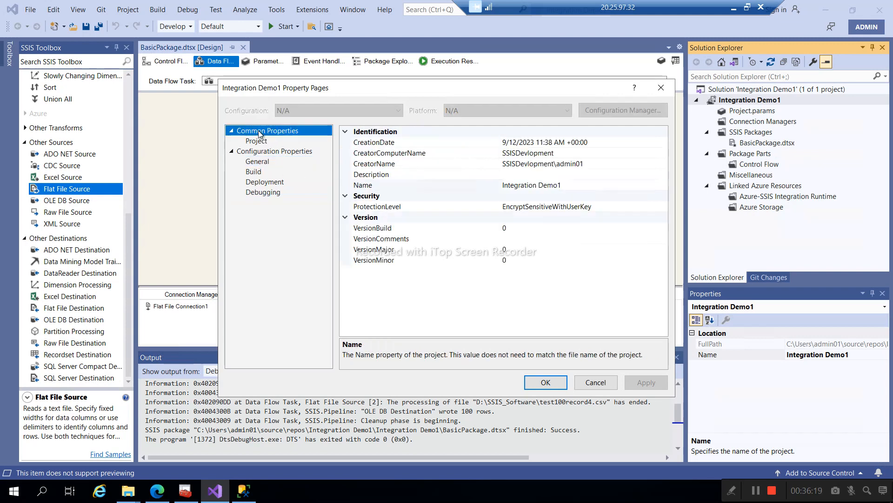
click(256, 142)
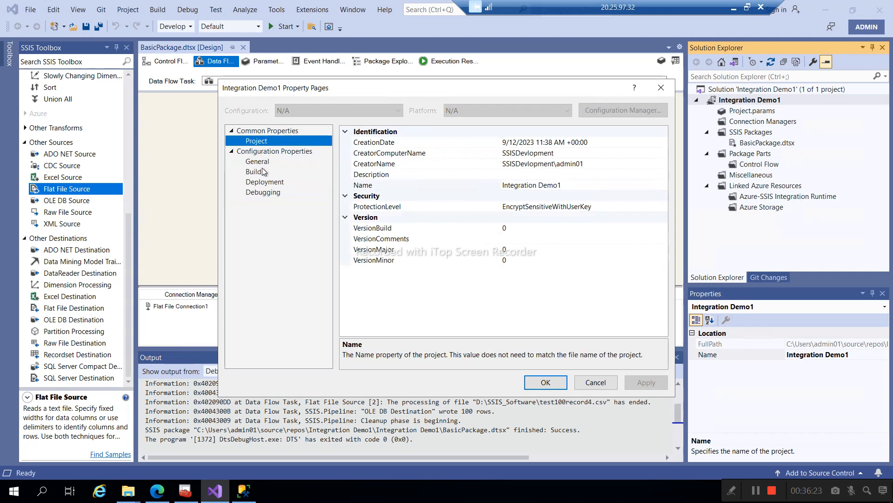
click(261, 163)
click(274, 153)
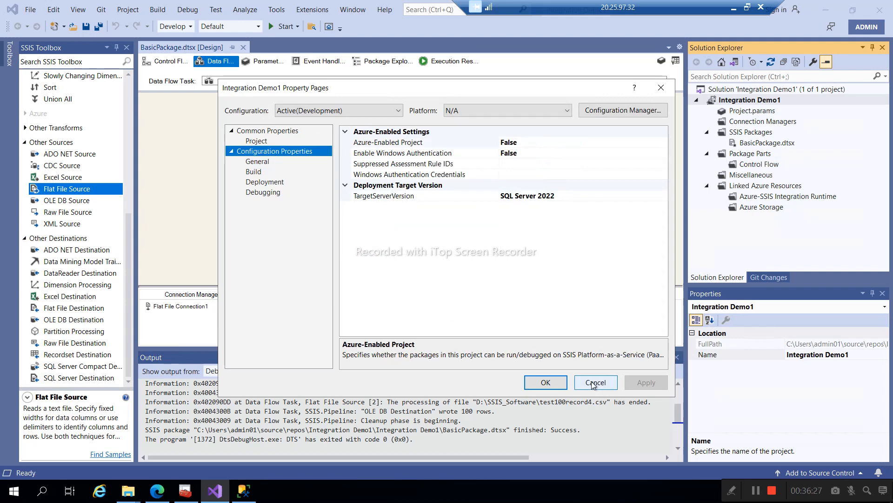
- Set TargetServerVersion to SQL Server 2019 under Configuration Properties > General
click(533, 196)
click(662, 195)
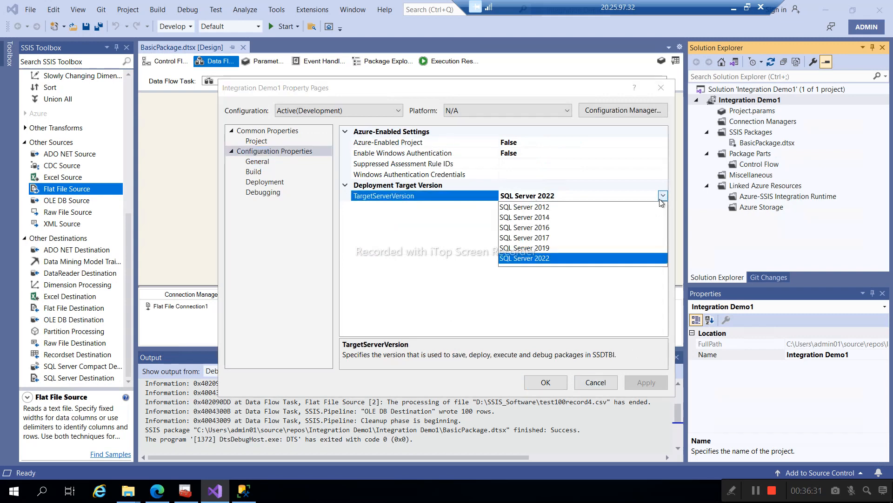
click(533, 248)
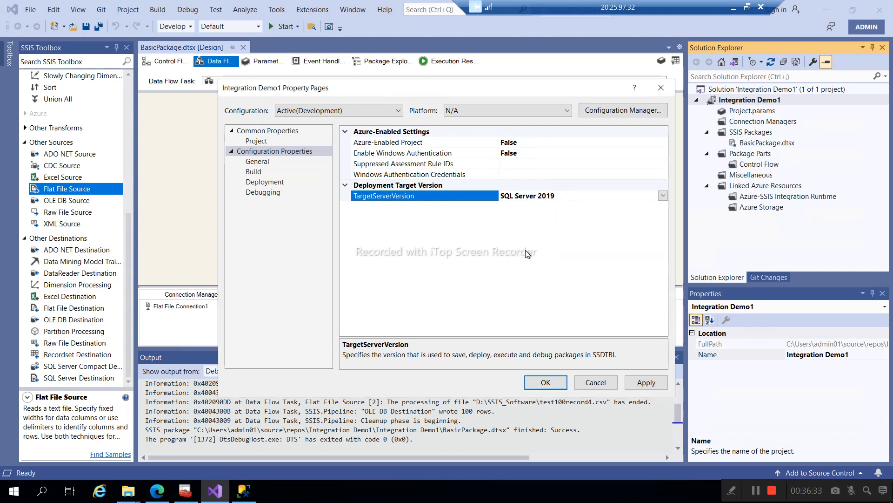
click(257, 184)
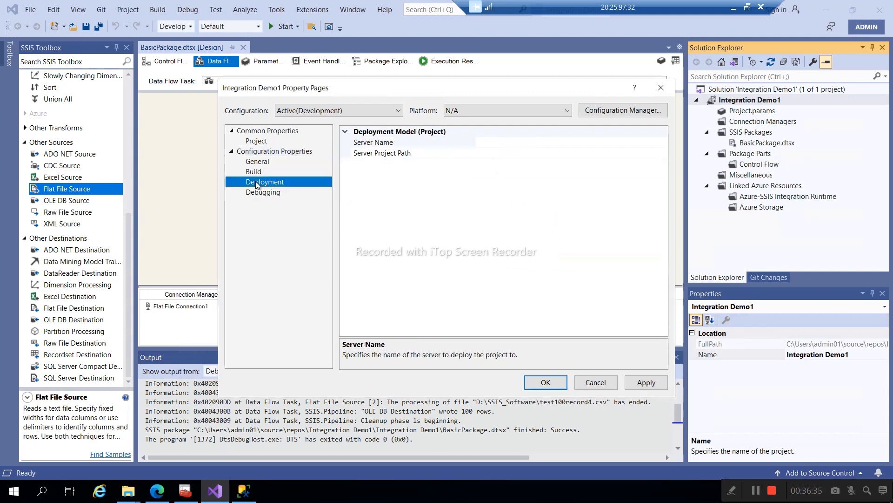
click(259, 194)
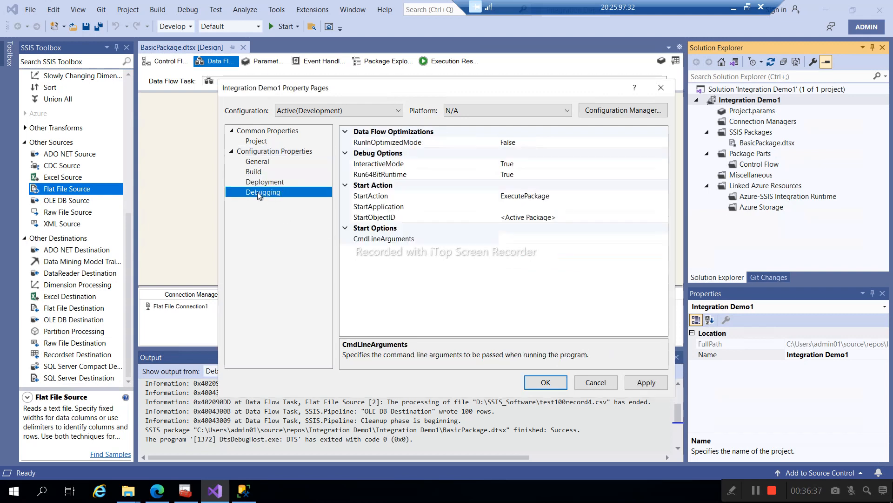
click(259, 172)
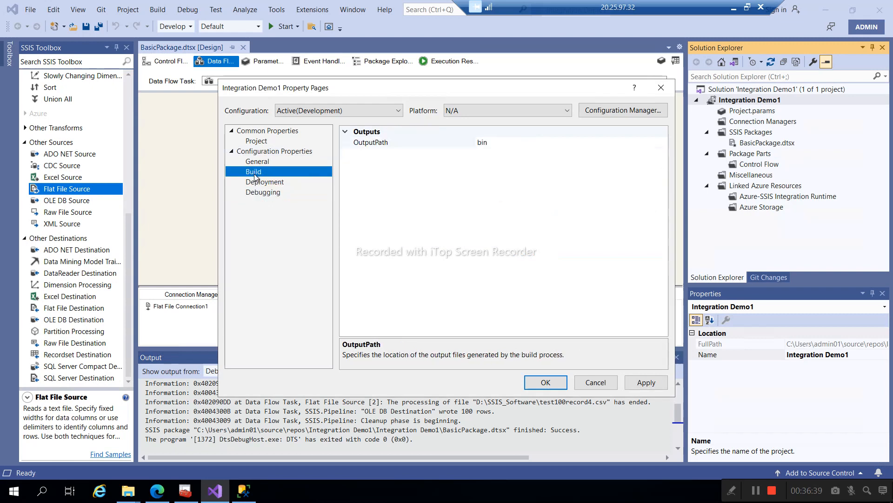
click(260, 164)
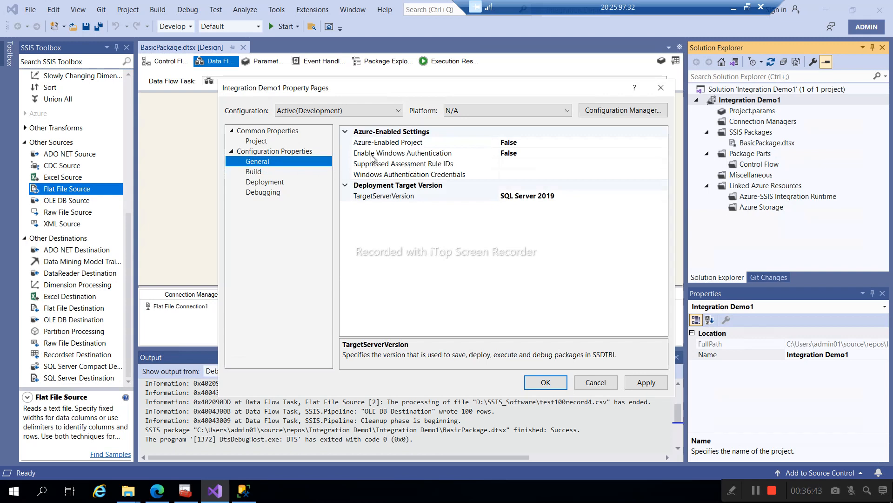
- Switch to the Development configuration, apply, and confirm the SQL Server 2019 retarget
click(331, 111)
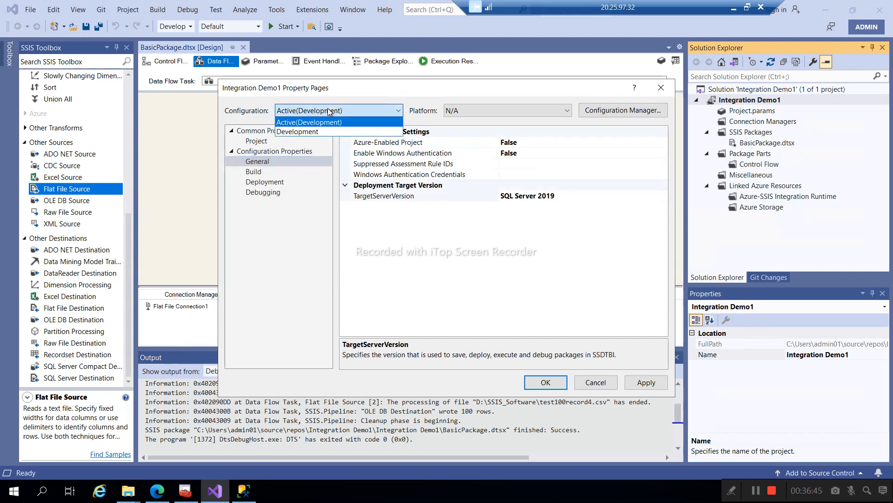
click(311, 132)
click(254, 142)
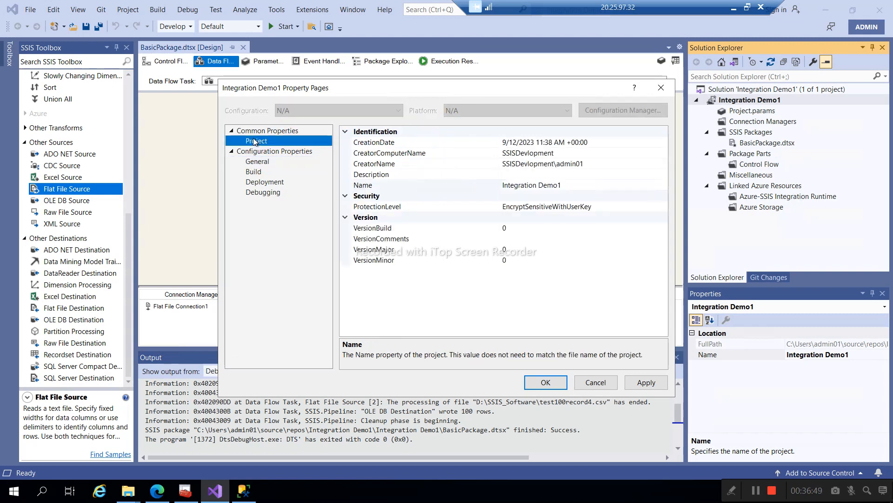
click(257, 173)
click(259, 182)
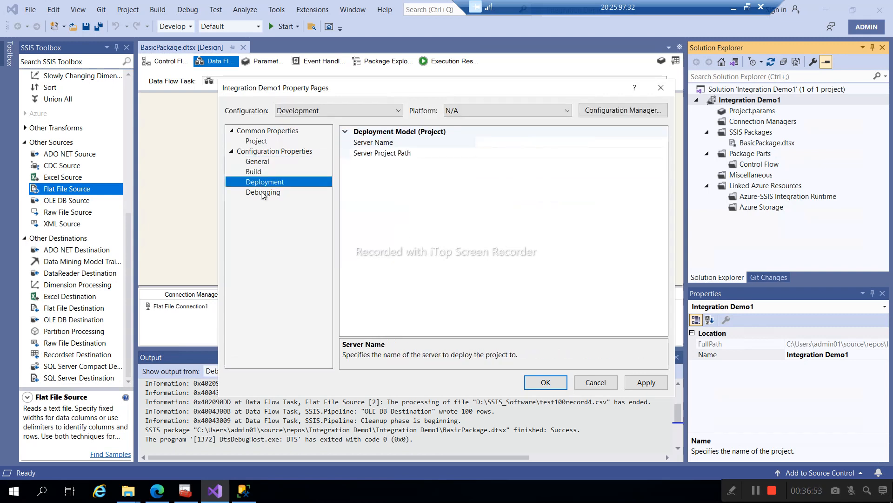
click(263, 193)
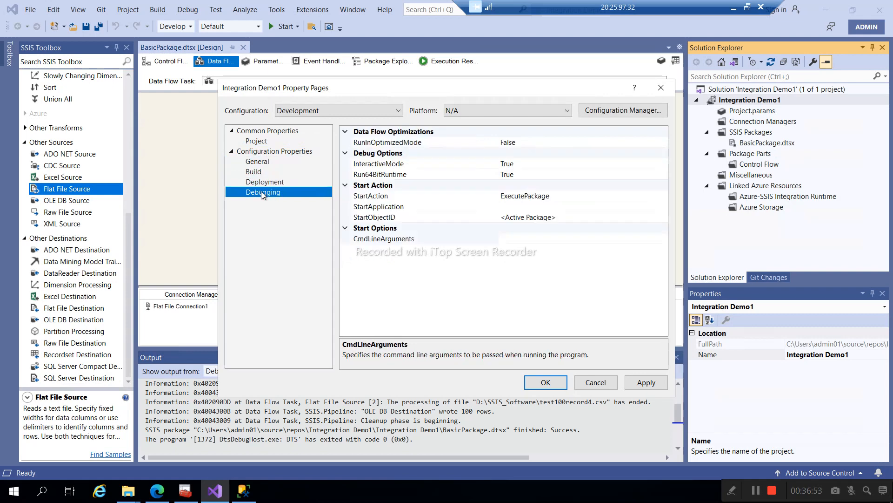
click(646, 382)
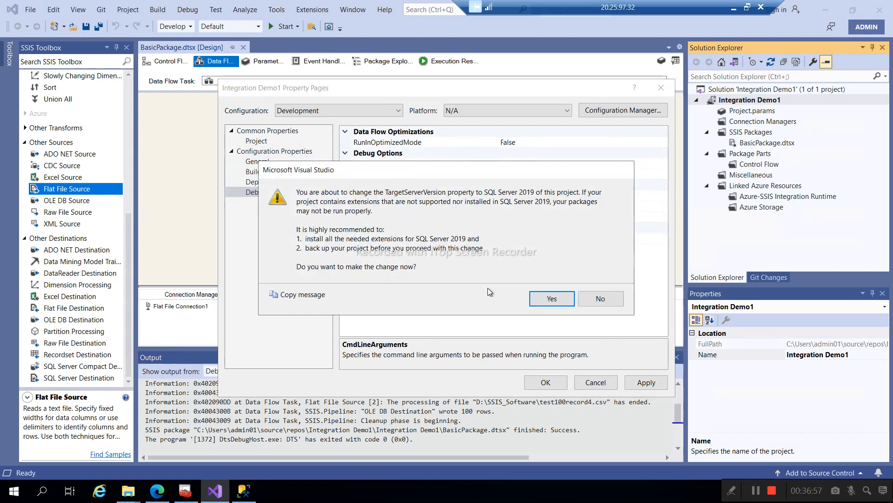
click(548, 299)
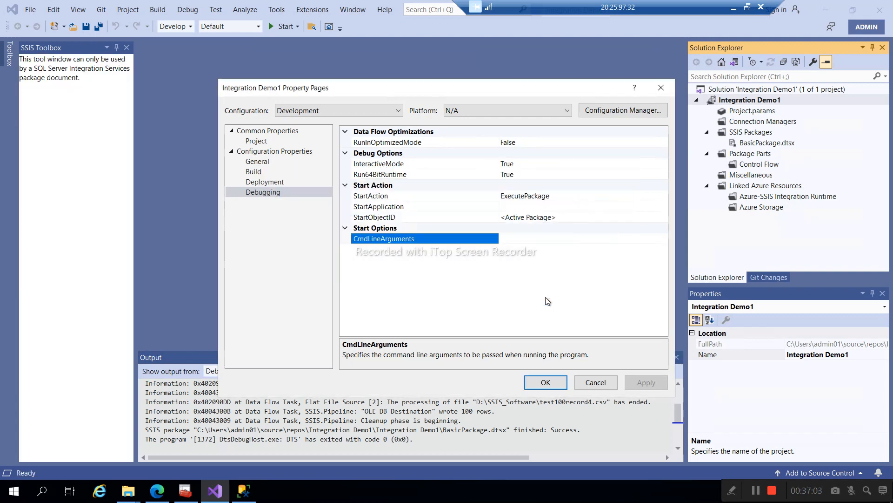
- Close the property pages and view BasicPackage.dtsx's file properties in Solution Explorer
click(552, 383)
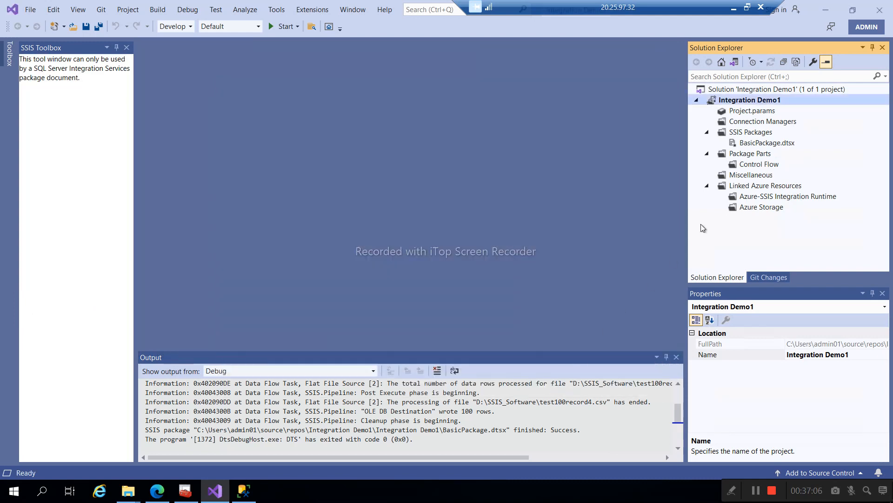
click(750, 145)
right_click(749, 144)
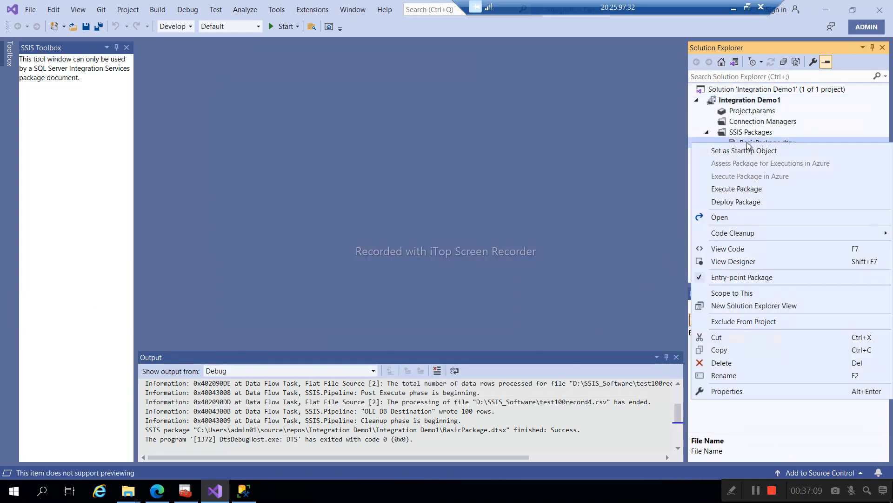
click(720, 390)
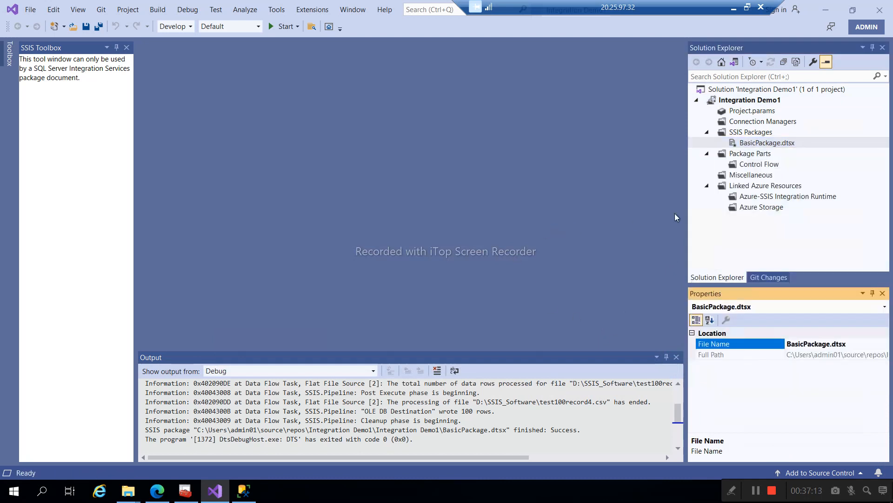
right_click(750, 133)
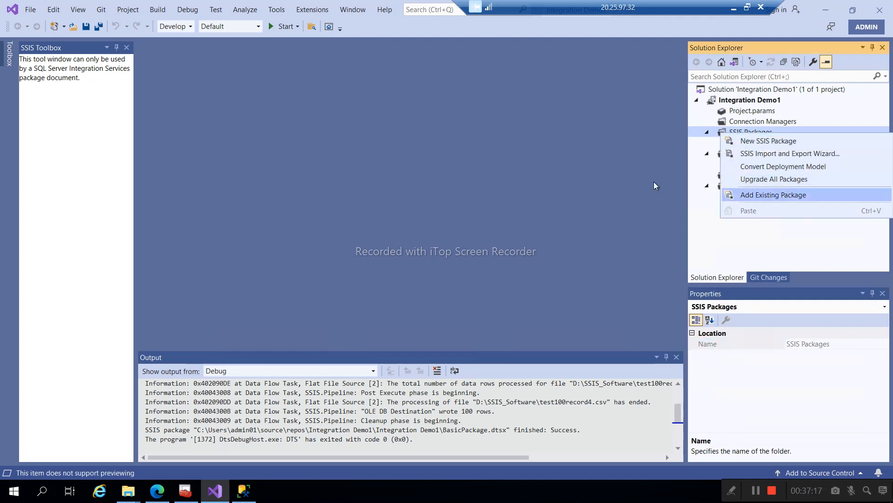
click(636, 179)
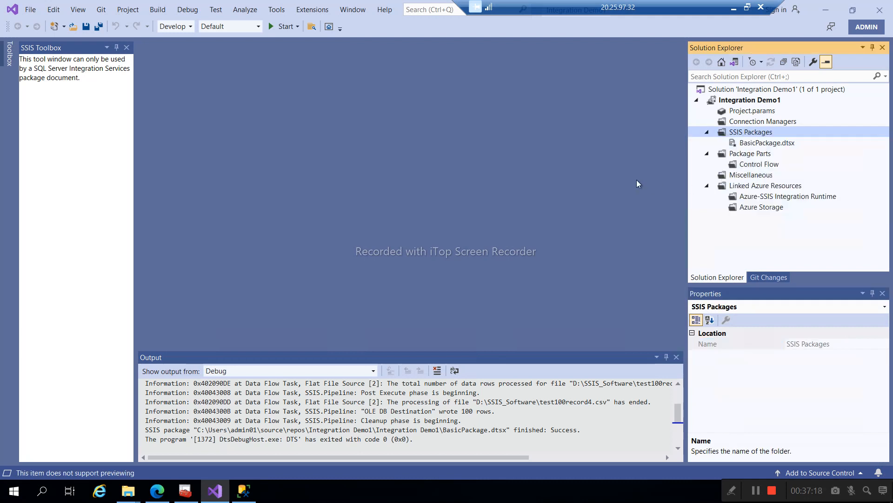
click(748, 144)
right_click(748, 144)
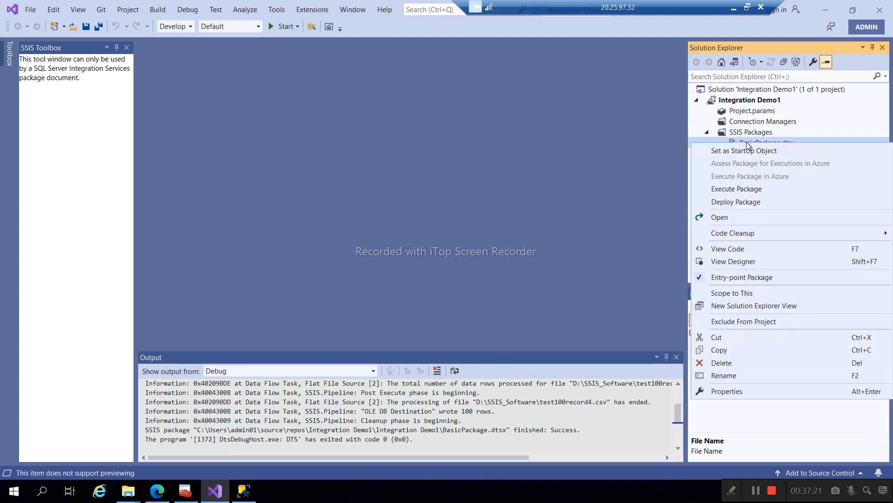
click(733, 392)
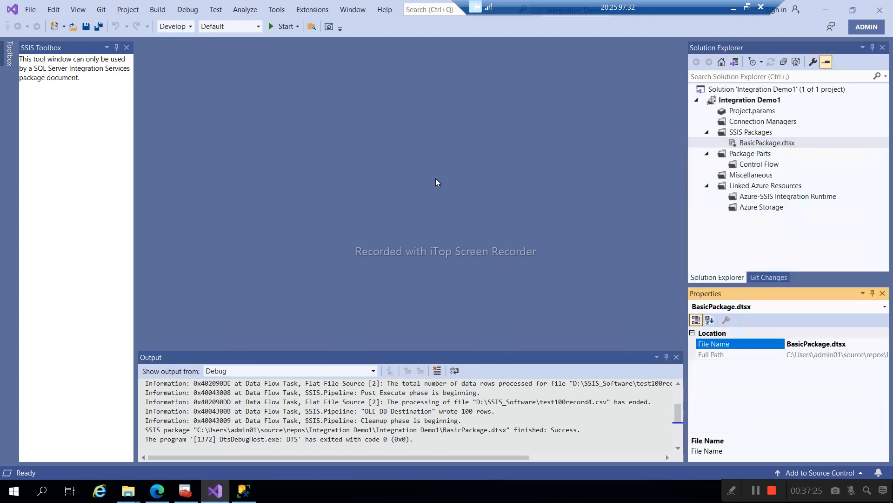
- Open BasicPackage.dtsx in the SSIS package designer, then bring up the solution's context menu
click(742, 99)
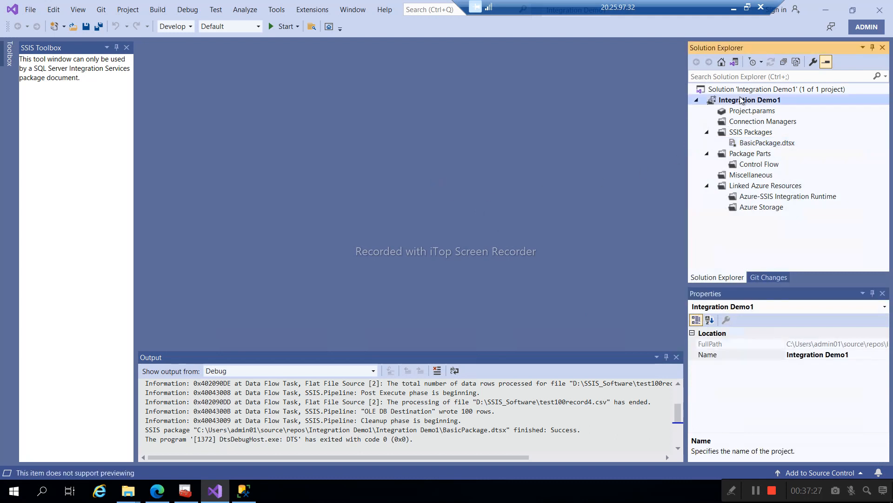
right_click(741, 99)
click(554, 168)
double_click(740, 143)
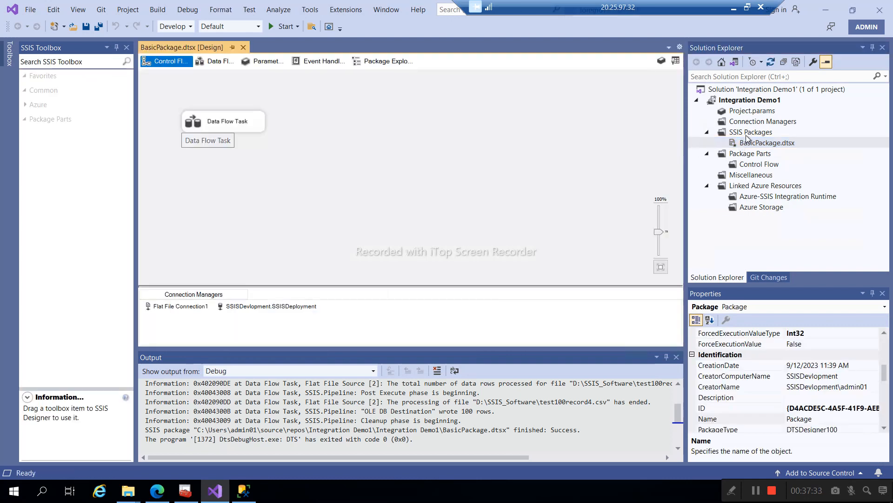
right_click(746, 134)
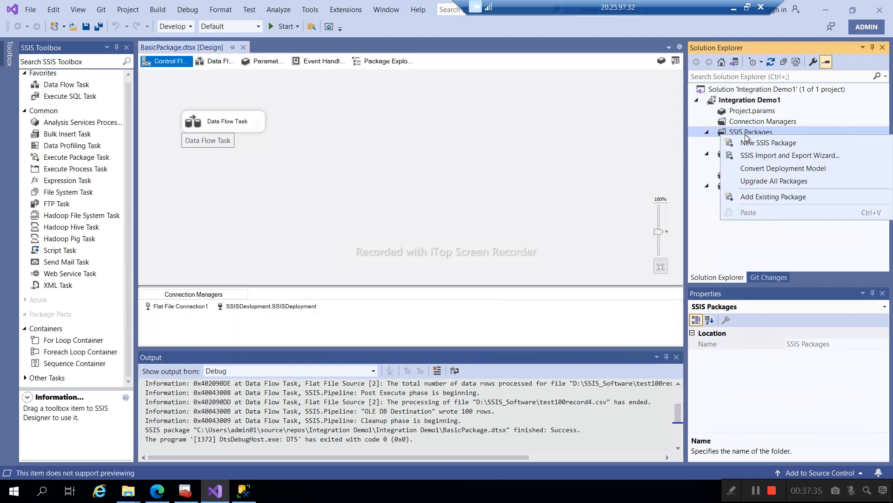
click(660, 151)
right_click(744, 90)
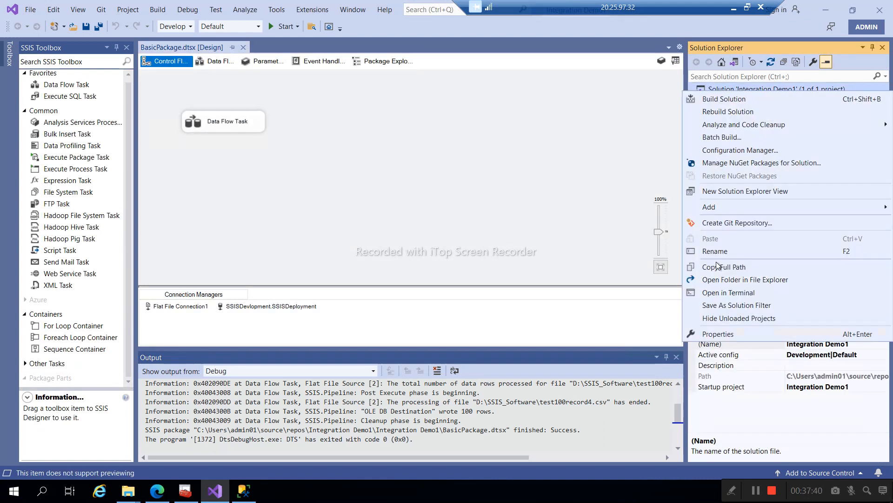
click(734, 334)
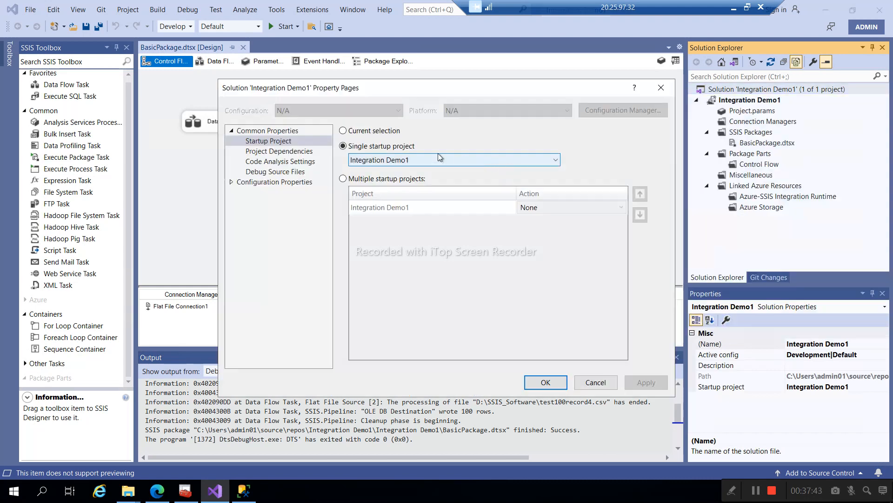
click(269, 172)
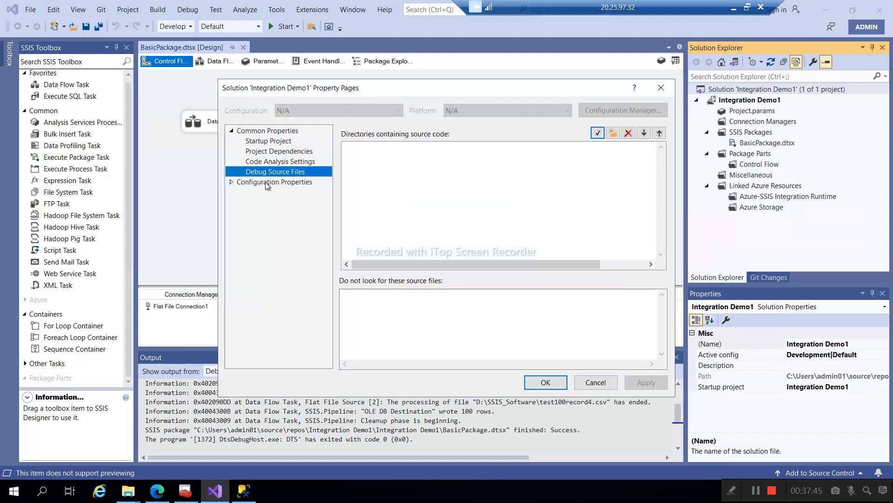
click(268, 183)
click(232, 183)
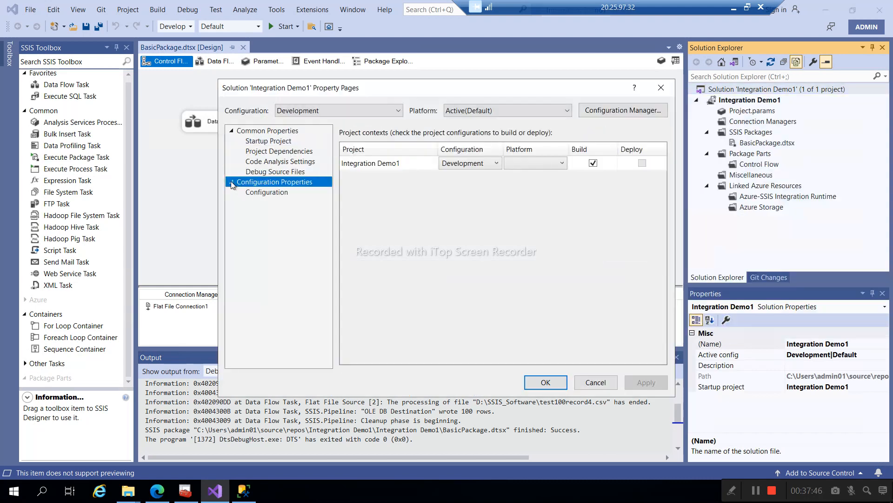
click(260, 192)
click(275, 171)
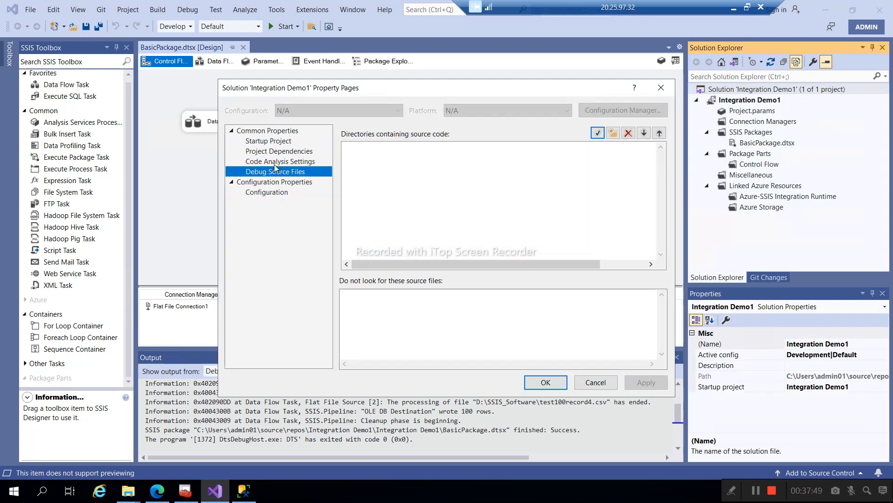
click(272, 142)
click(275, 152)
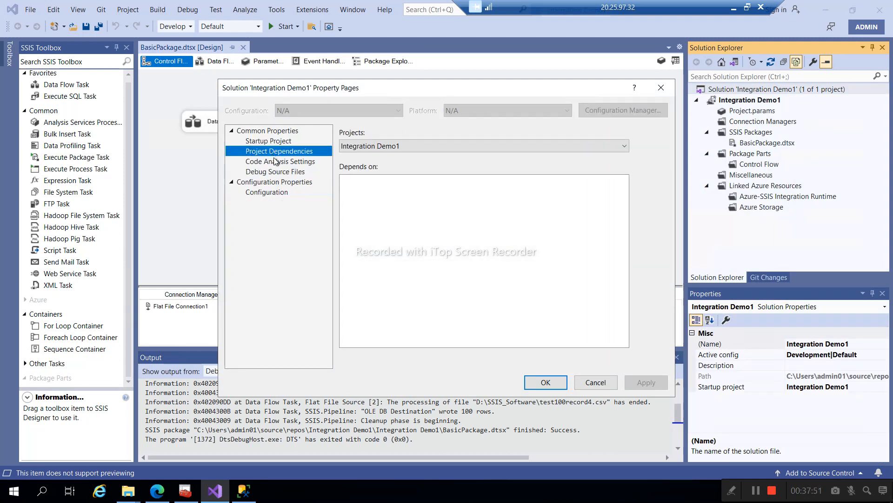
click(278, 165)
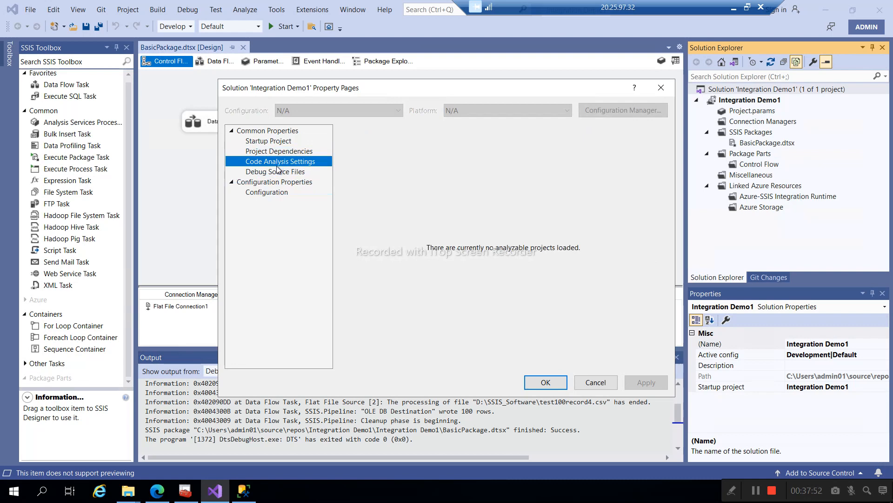
click(593, 385)
click(749, 111)
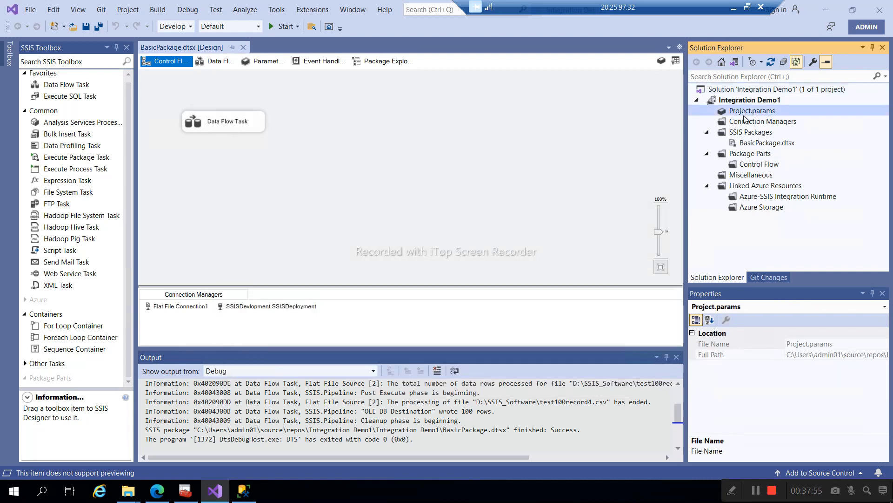
right_click(741, 143)
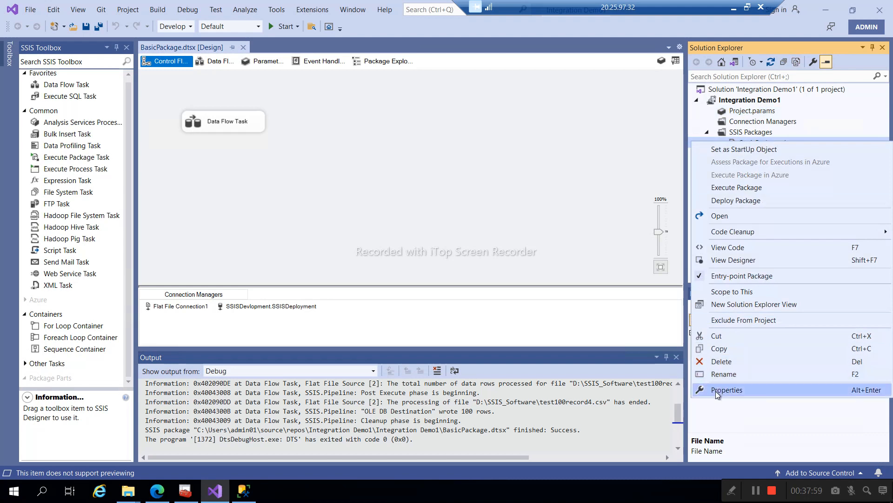
click(726, 390)
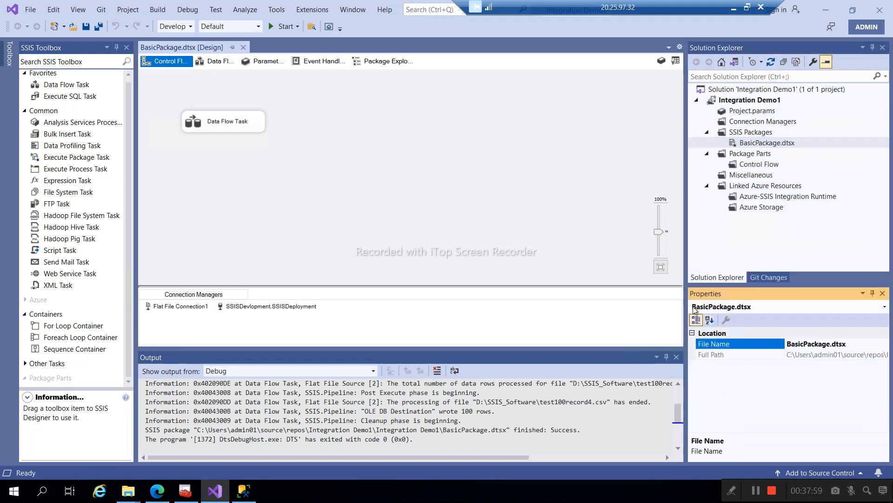
click(748, 102)
- Convert Integration Demo1 to the package deployment model, passing the compatibility check
right_click(747, 102)
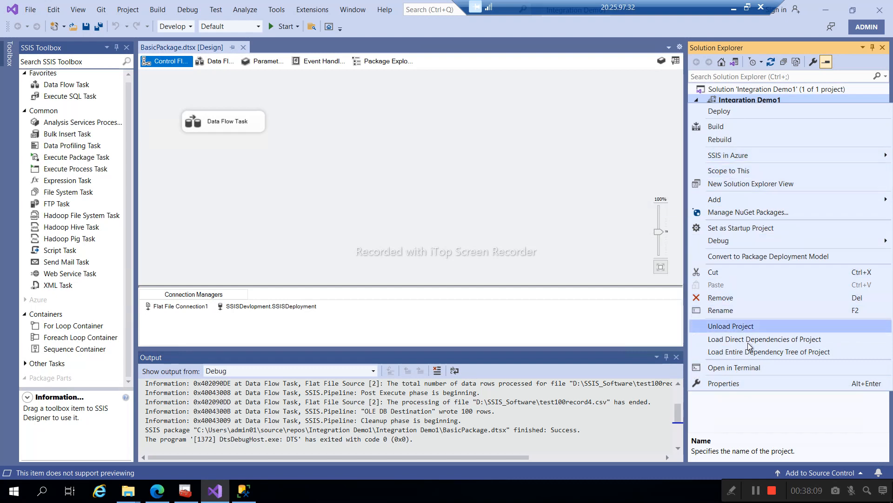
click(737, 258)
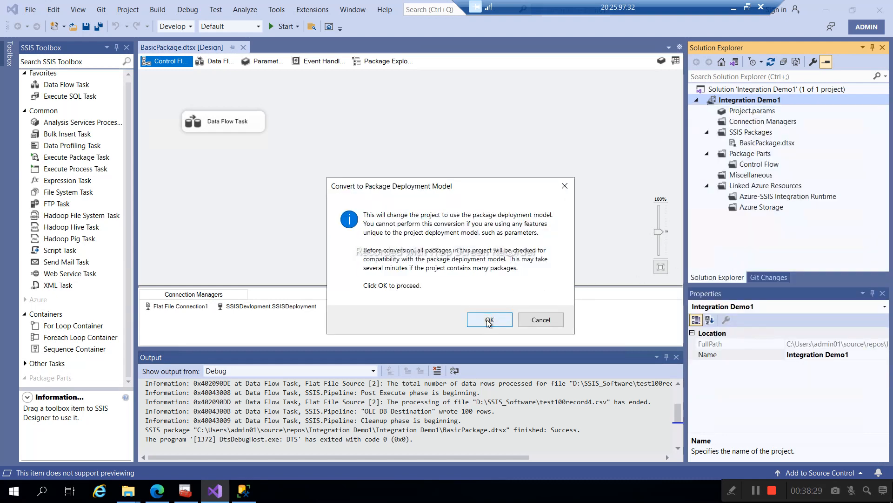
click(488, 321)
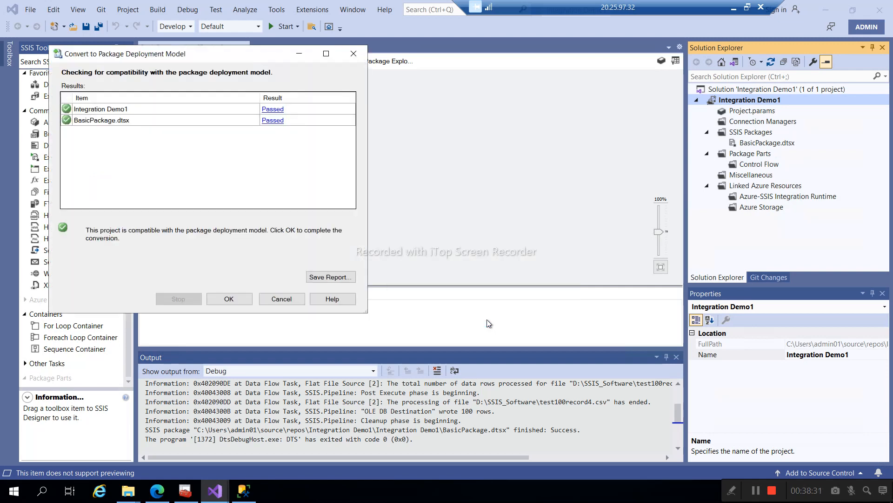
click(227, 300)
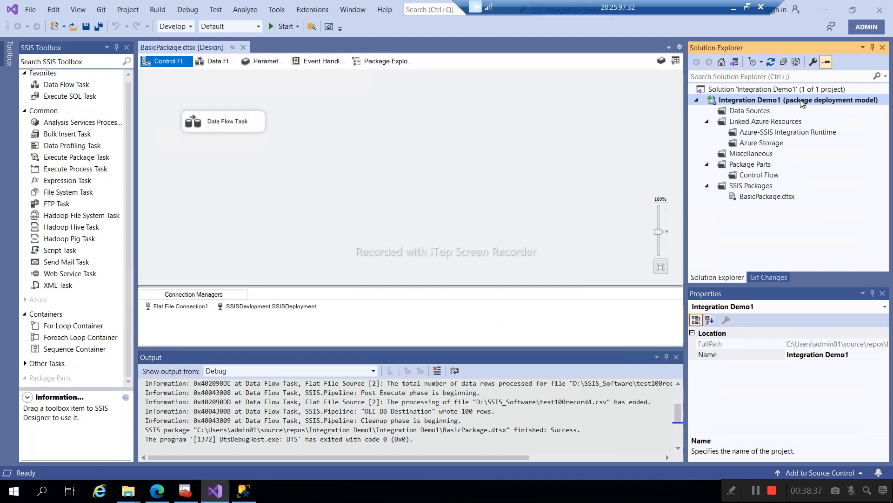
- Set CreateDeploymentUtility to True on Integration Demo1's Deployment property page
right_click(745, 103)
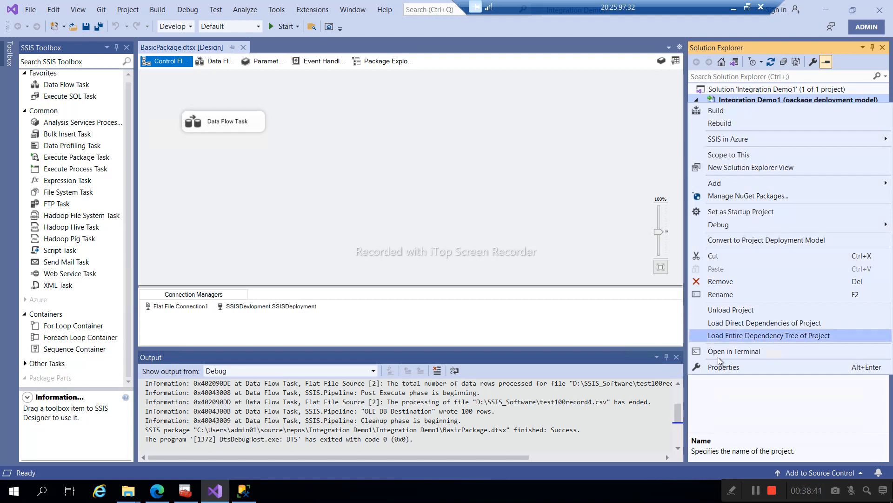
click(733, 368)
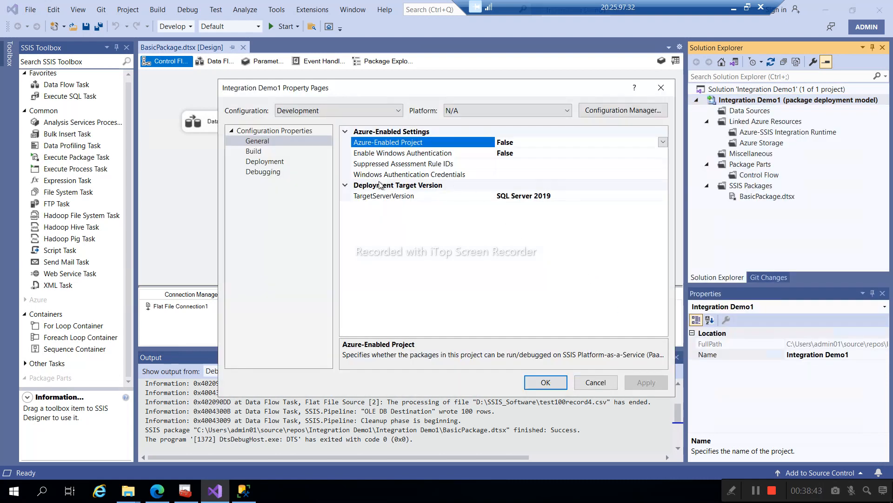
click(259, 163)
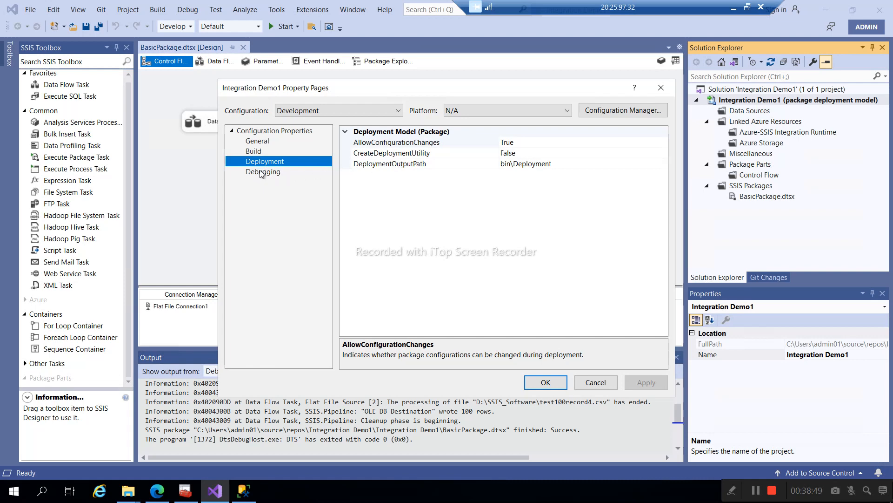
click(262, 173)
click(264, 164)
click(515, 153)
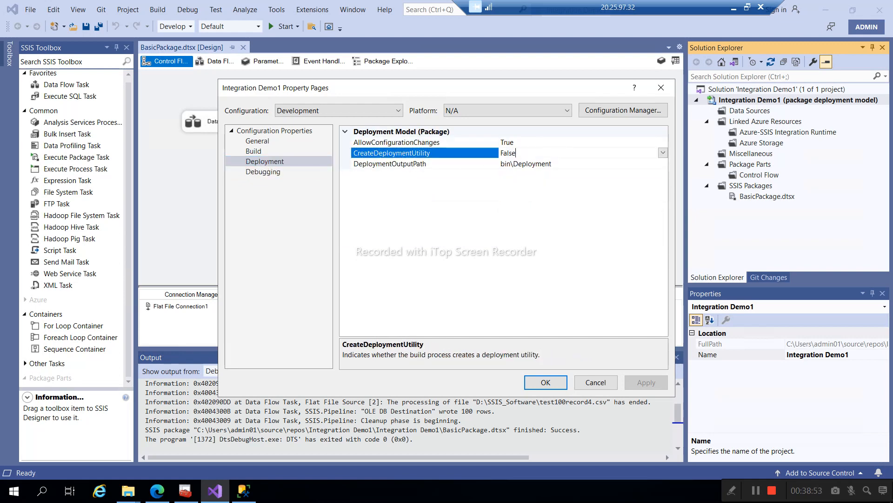
click(662, 153)
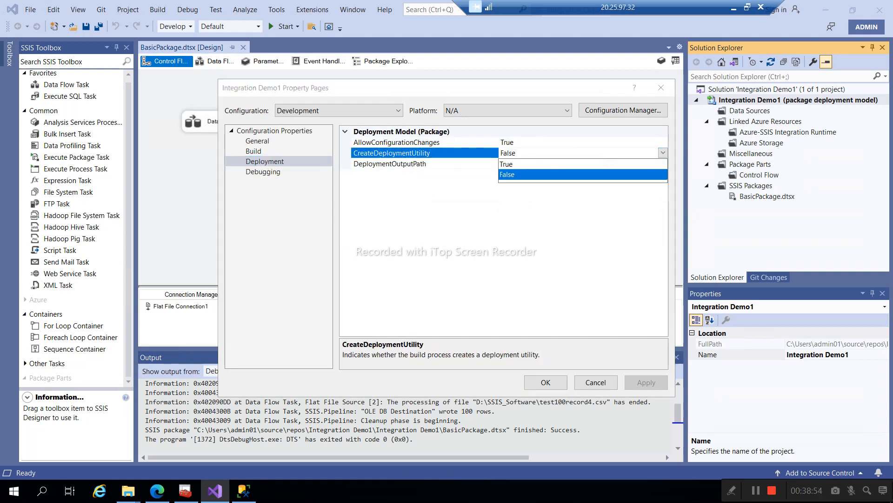
click(510, 165)
mouse_move(133, 492)
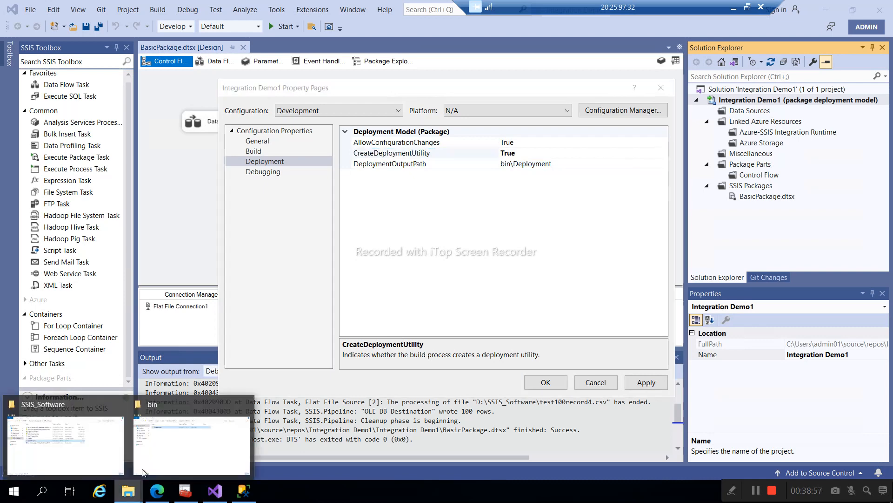
click(186, 447)
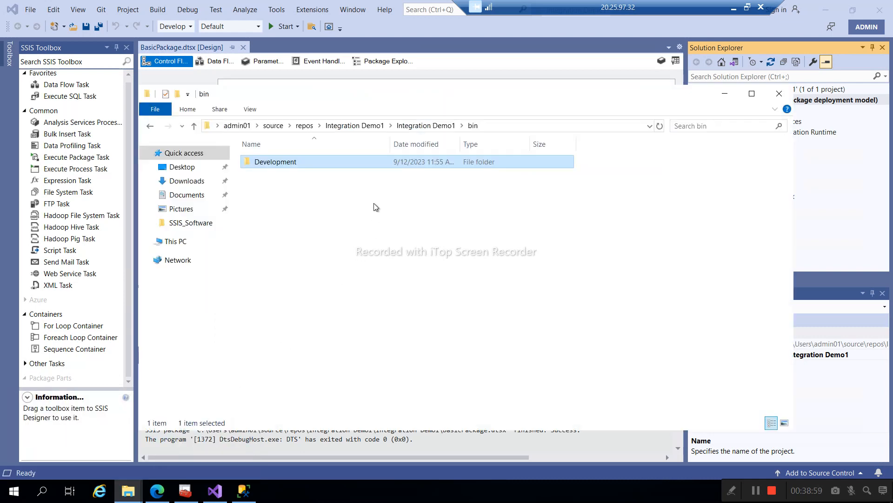
click(426, 126)
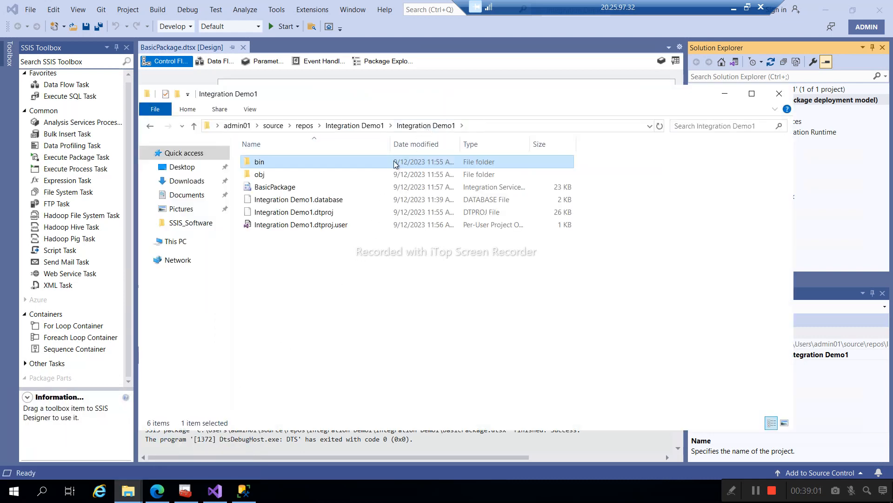
double_click(259, 162)
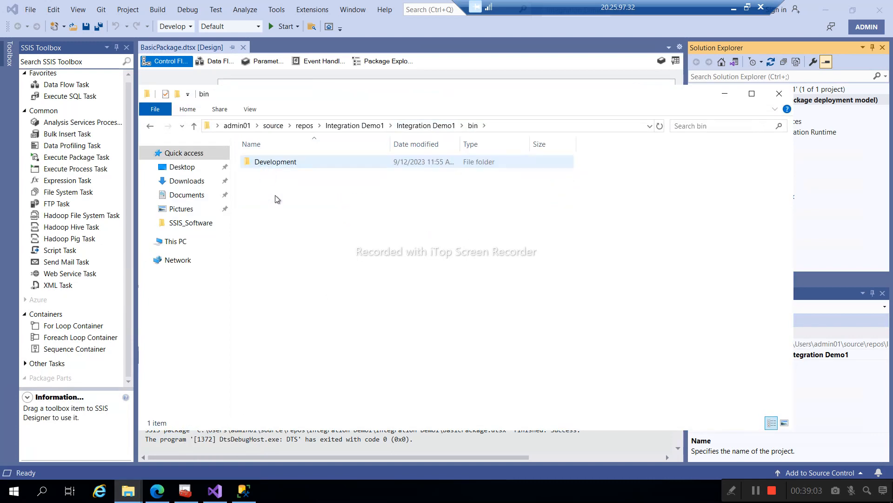
click(724, 95)
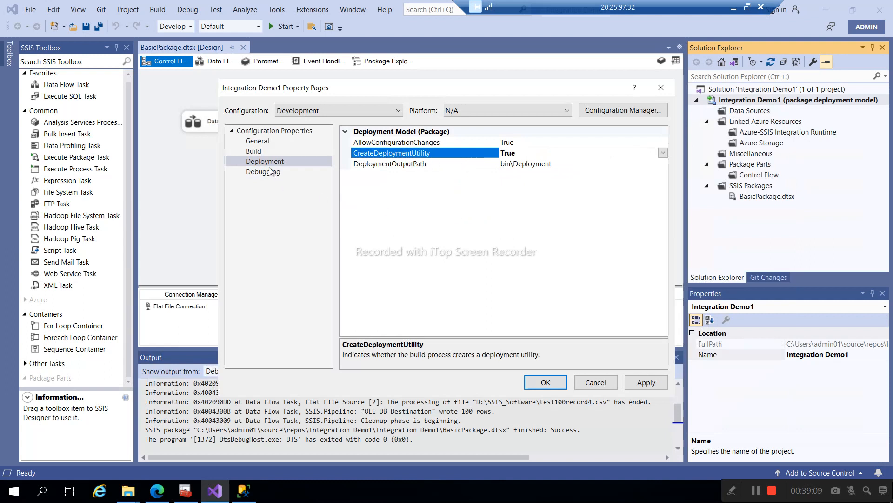
- Apply the CreateDeploymentUtility setting and close the property pages
click(261, 152)
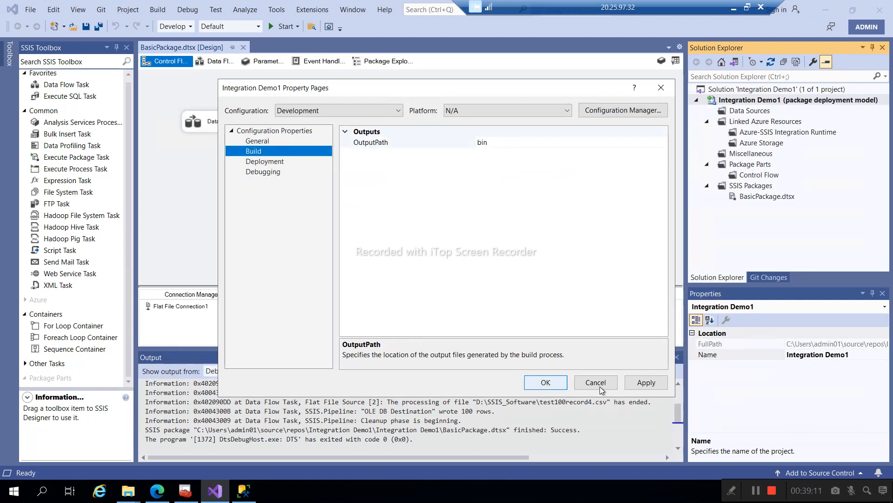
click(646, 382)
click(545, 384)
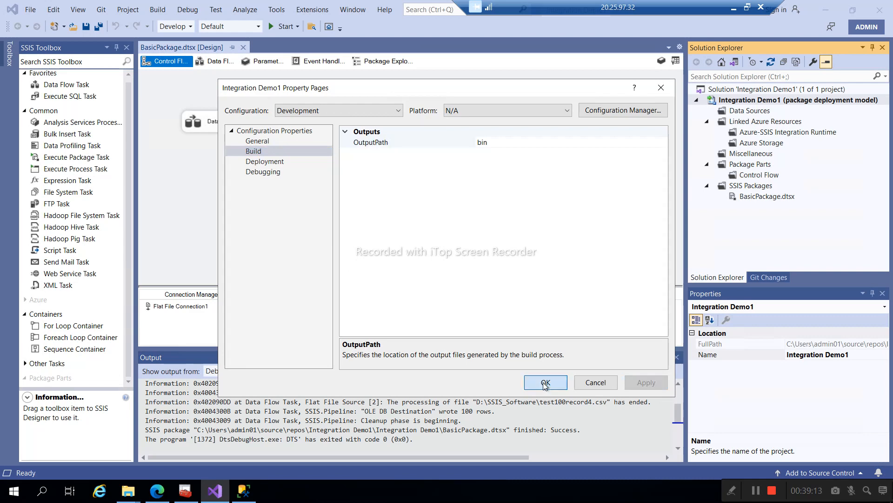
- Refresh the bin folder in File Explorer, confirming it holds only Development, then minimize it
mouse_move(132, 493)
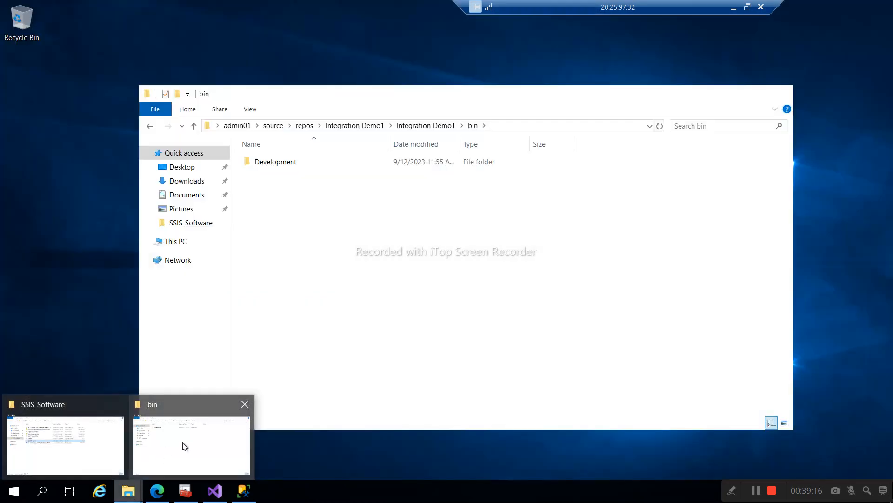
click(184, 446)
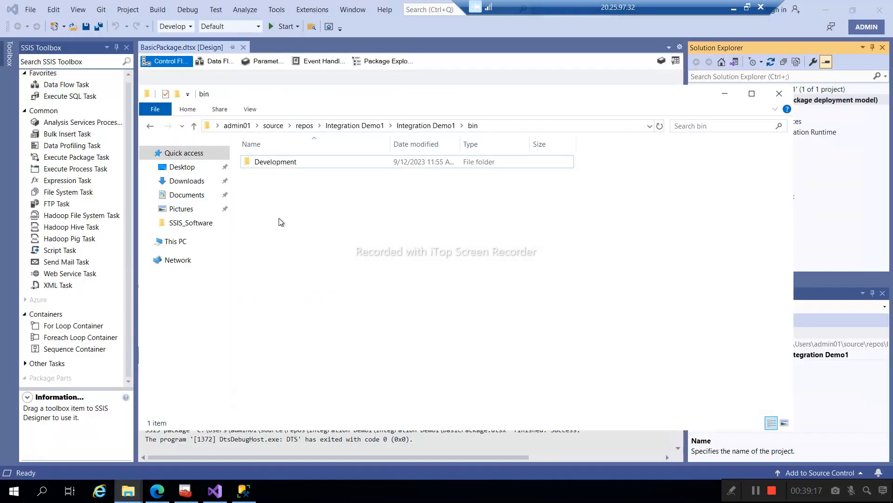
right_click(317, 264)
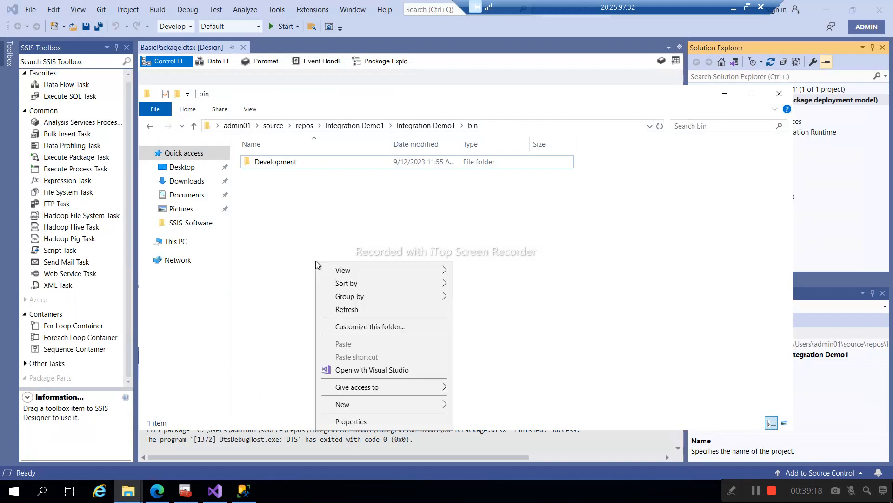
click(363, 310)
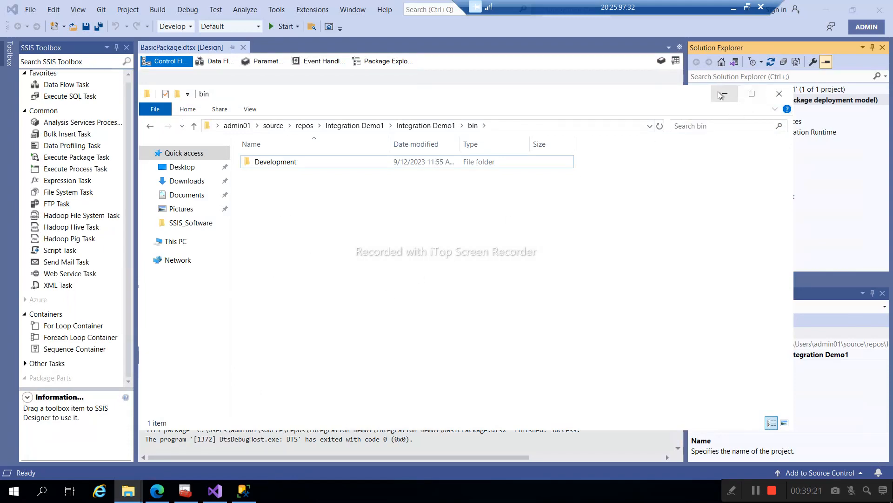
click(725, 93)
- Rebuild Integration Demo1, then open the new bin\Deployment folder
right_click(754, 101)
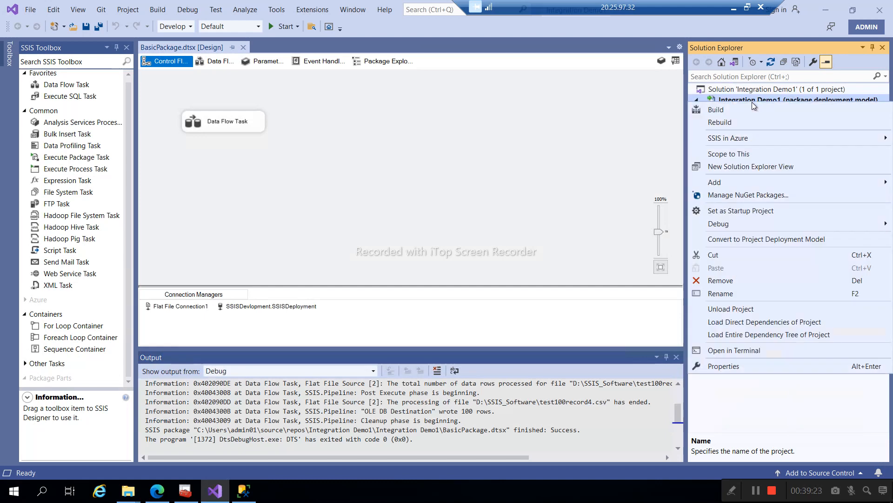
click(718, 123)
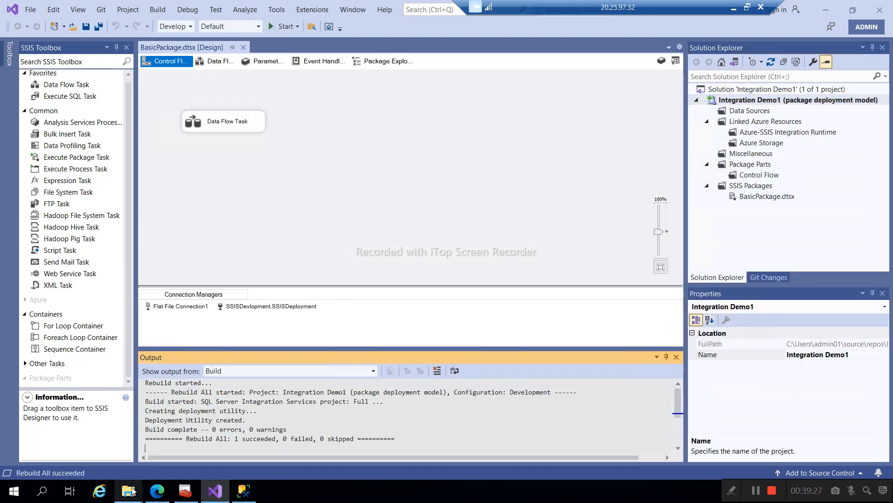
mouse_move(128, 489)
click(161, 444)
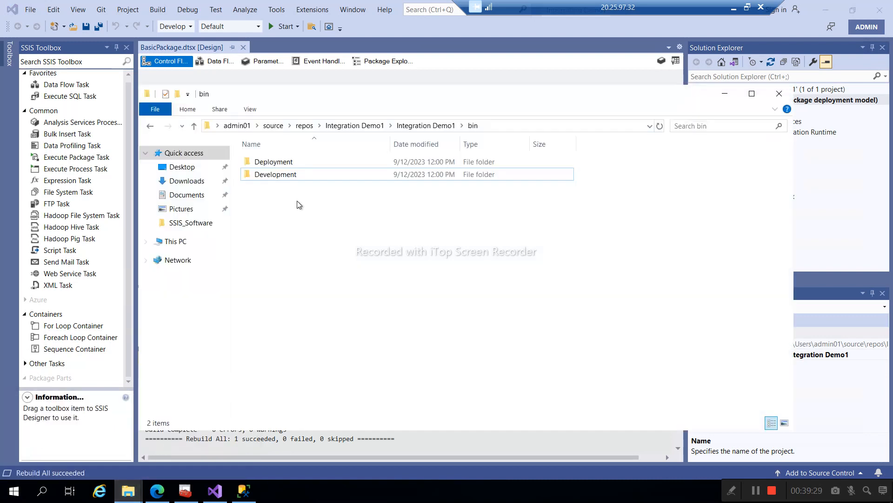
double_click(277, 162)
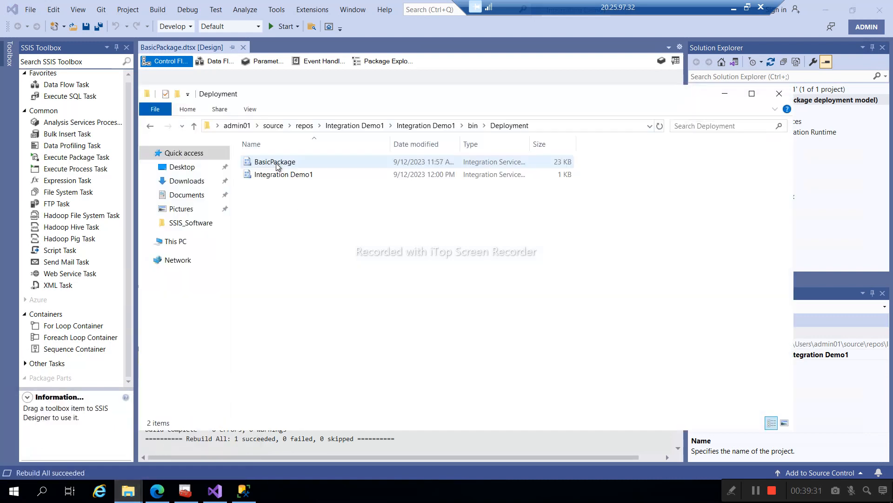
- Widen the Type column and try opening the BasicPackage file
double_click(529, 144)
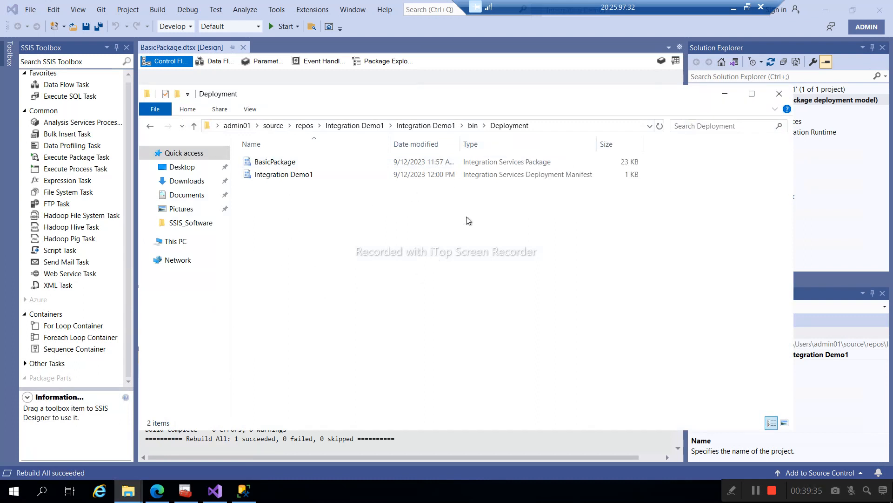
click(303, 164)
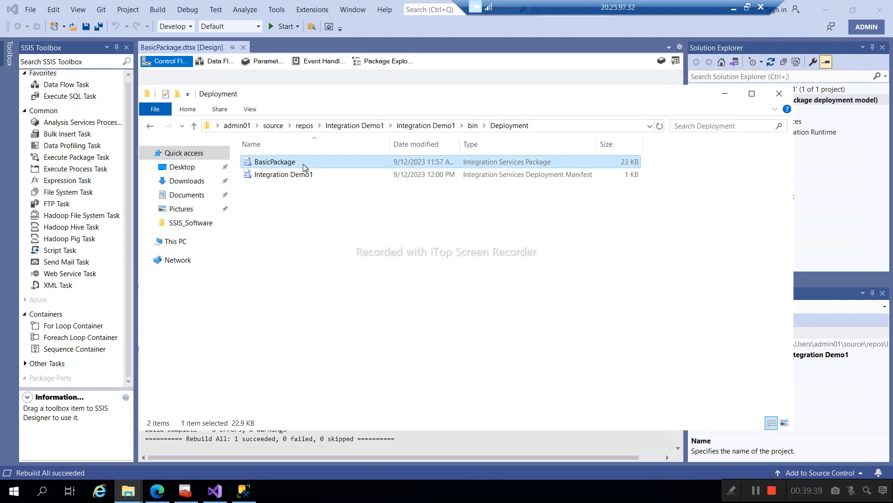
click(332, 300)
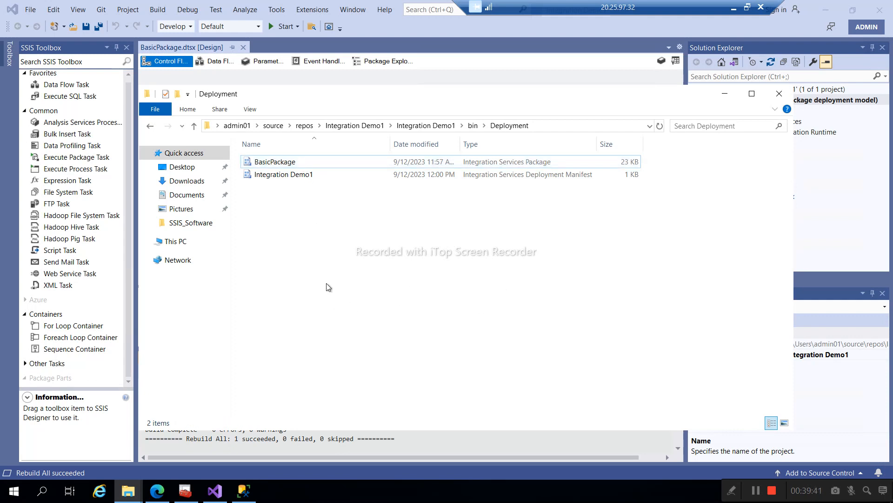
click(273, 167)
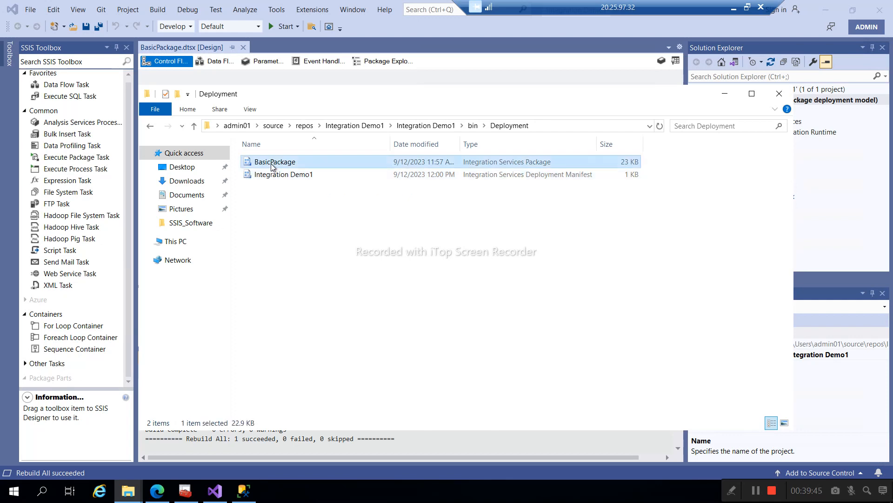
double_click(273, 167)
- Open BasicPackage with dtsinstall from Microsoft SQL Server\150\DTS\Binn, producing a manifest parsing error
click(363, 191)
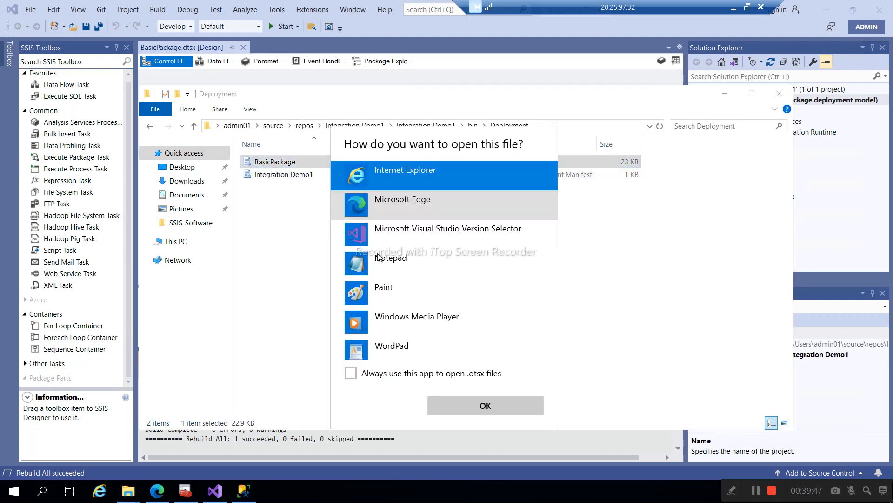
scroll(398, 322, down, 2)
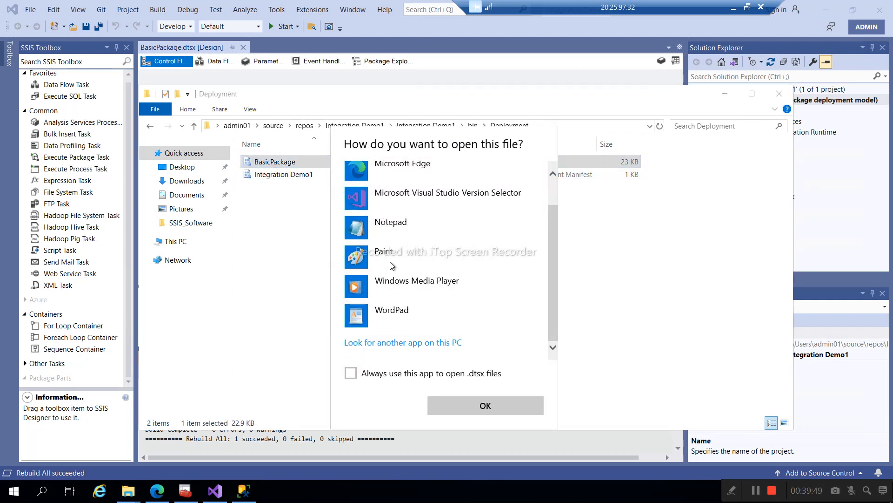
scroll(392, 265, up, 1)
scroll(392, 265, down, 1)
click(429, 344)
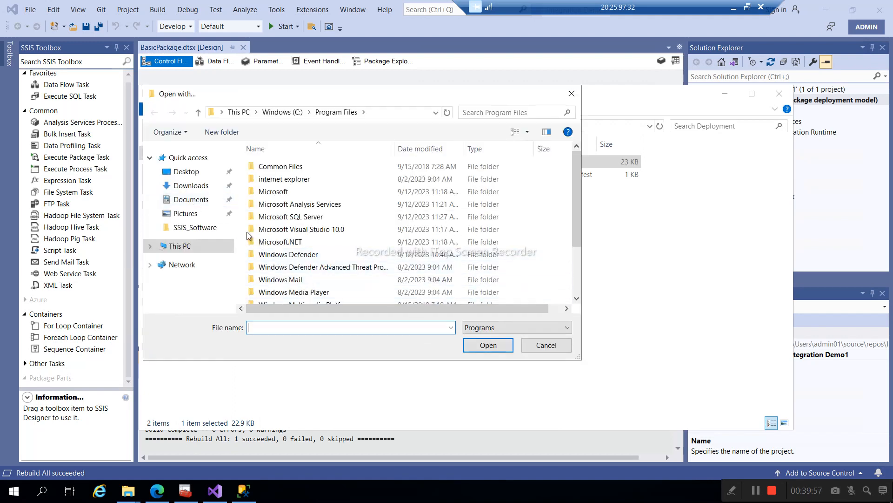
double_click(275, 218)
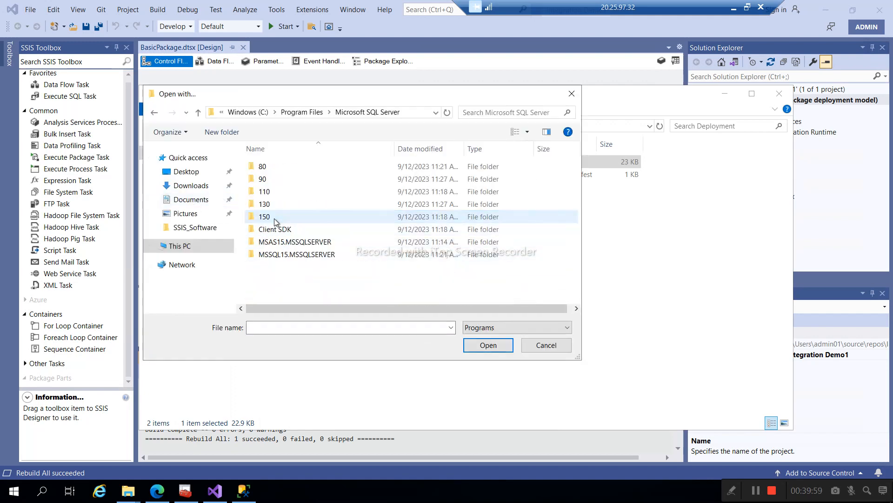
double_click(270, 216)
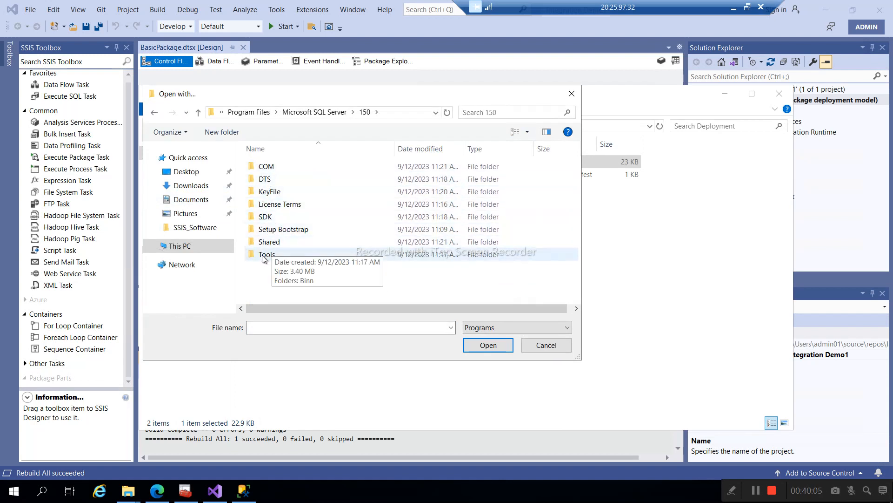
click(265, 183)
double_click(266, 183)
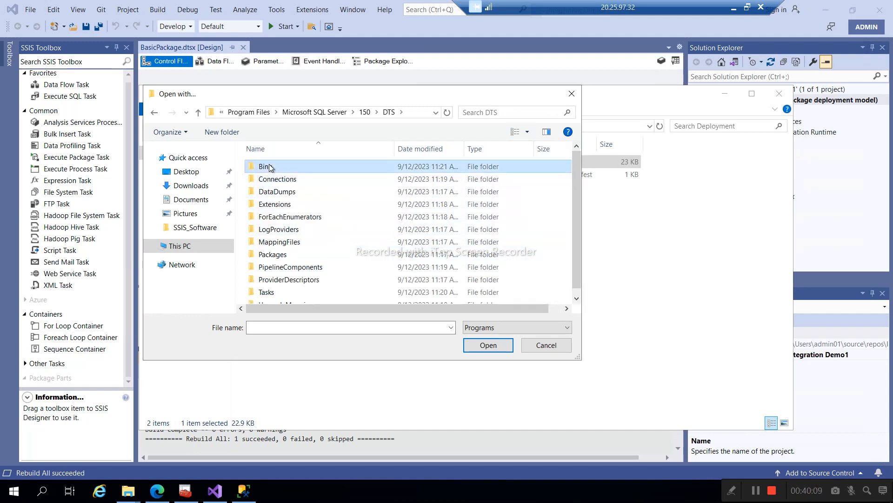
double_click(270, 167)
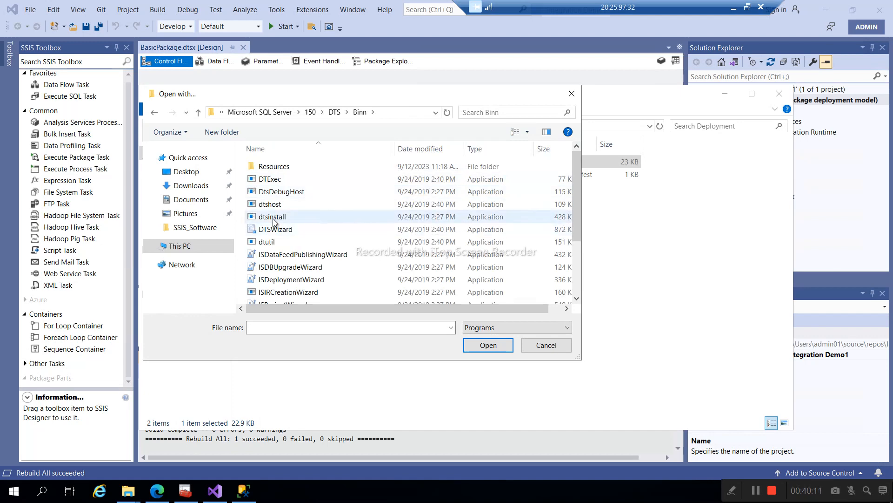
double_click(274, 217)
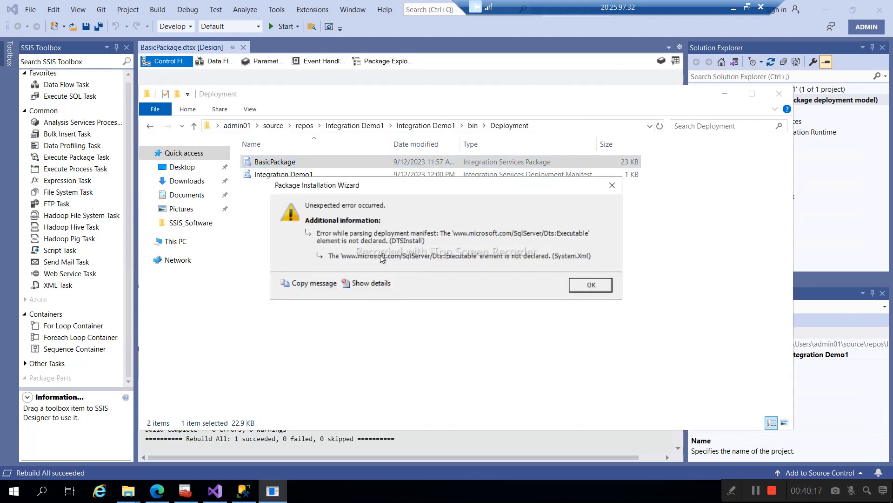
- Dismiss the error and list apps for opening the Integration Demo1 manifest, including Package Installation Wizard
click(577, 287)
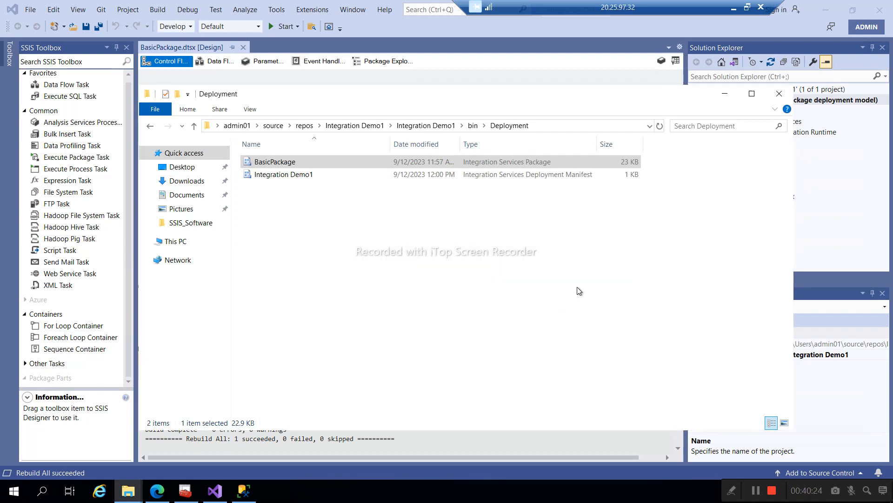
click(278, 175)
right_click(278, 178)
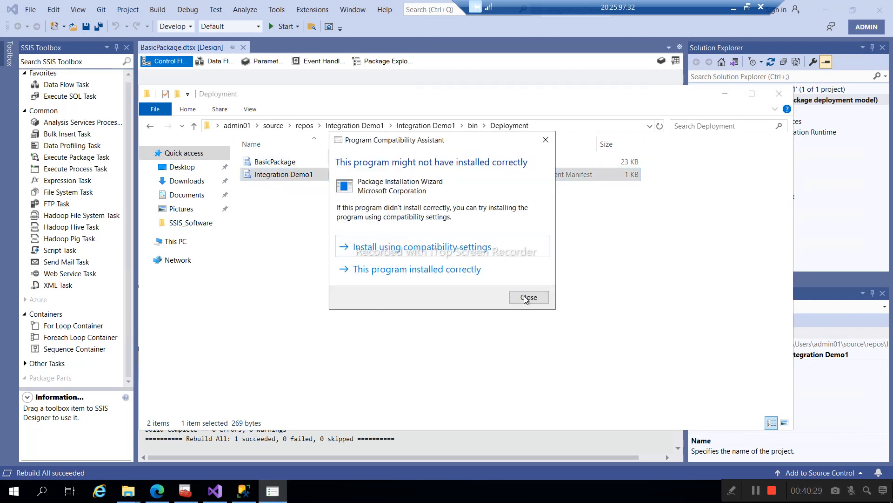
click(528, 297)
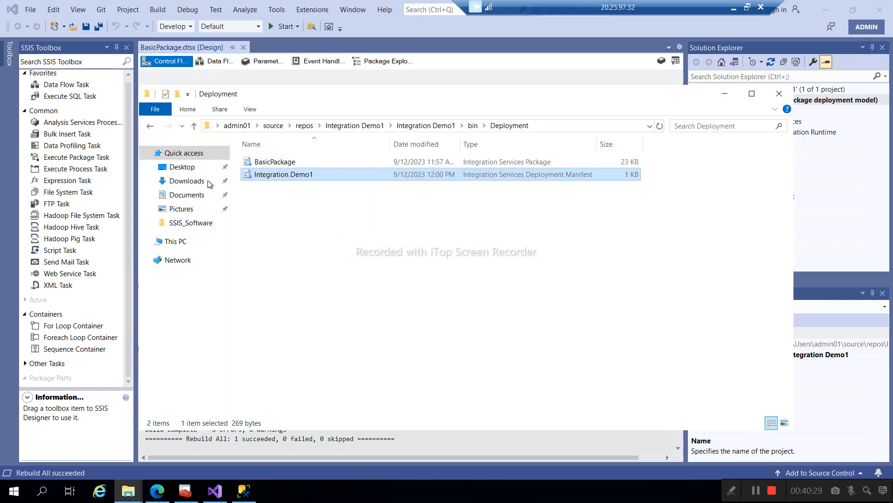
right_click(274, 176)
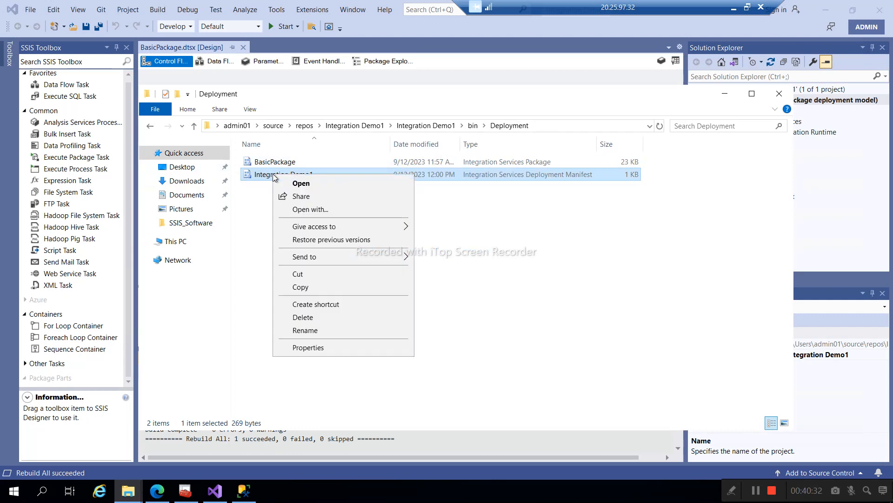
click(314, 211)
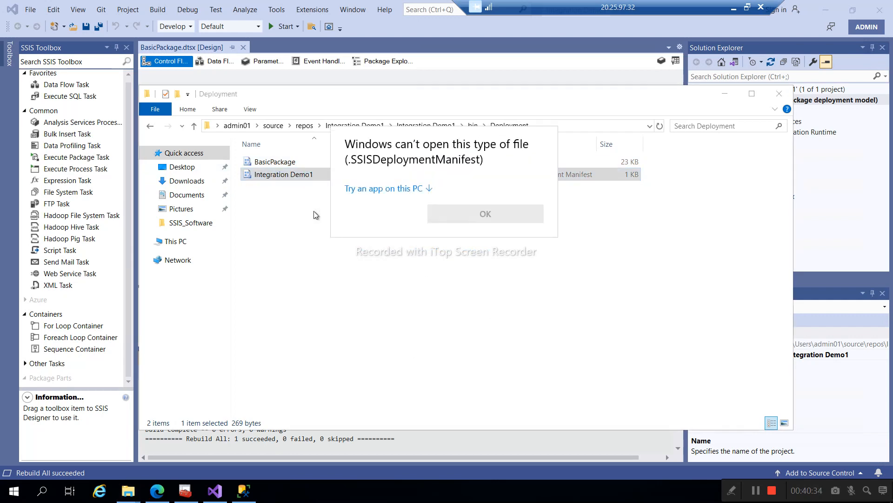
click(390, 189)
scroll(419, 240, down, 1)
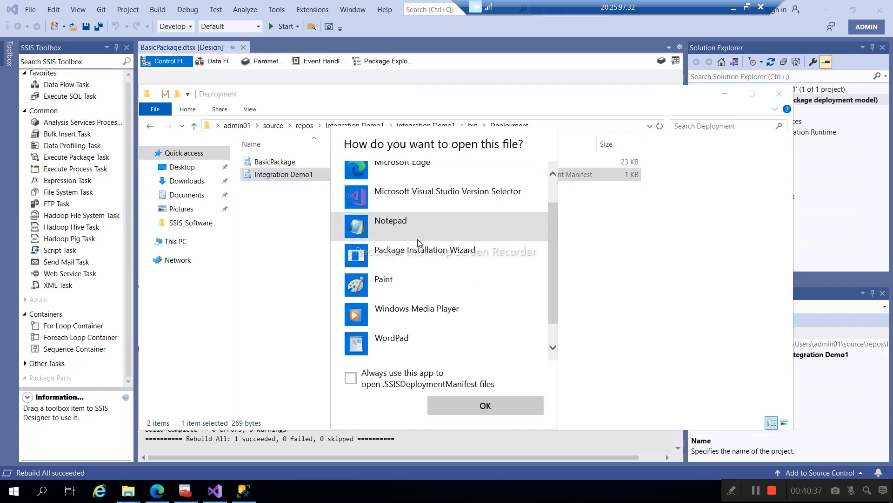
scroll(419, 243, down, 1)
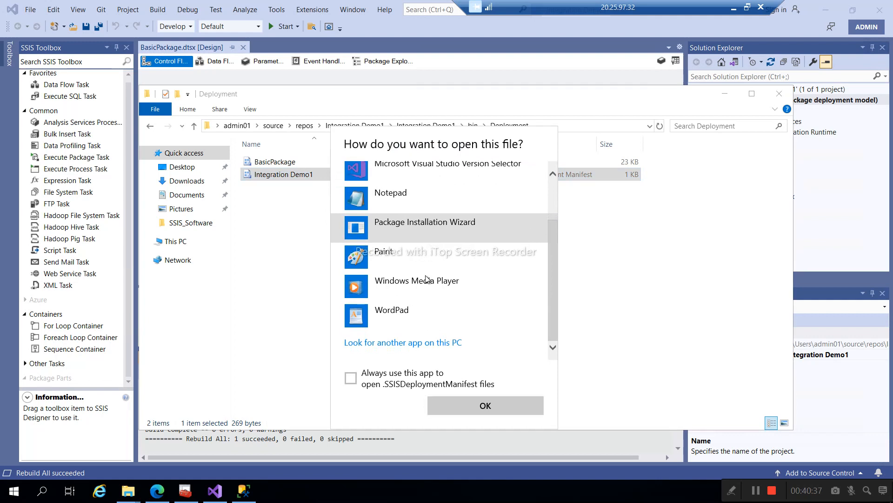
- Run the Integration Demo1 manifest in Package Installation Wizard with File system deployment, reaching Select Installation Folder
double_click(396, 225)
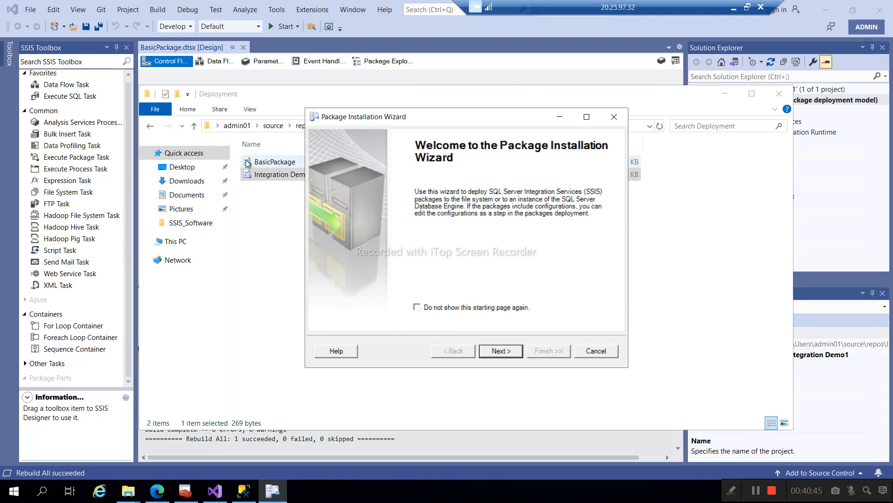
drag(380, 117, 361, 206)
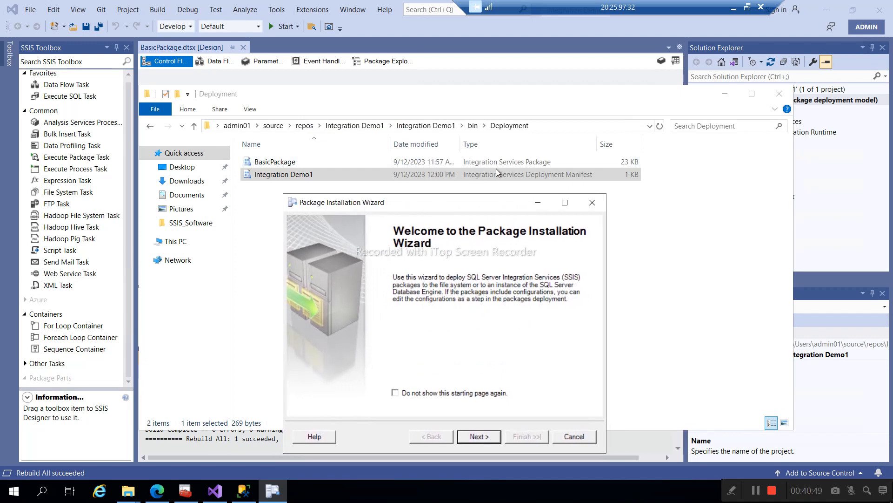
click(478, 436)
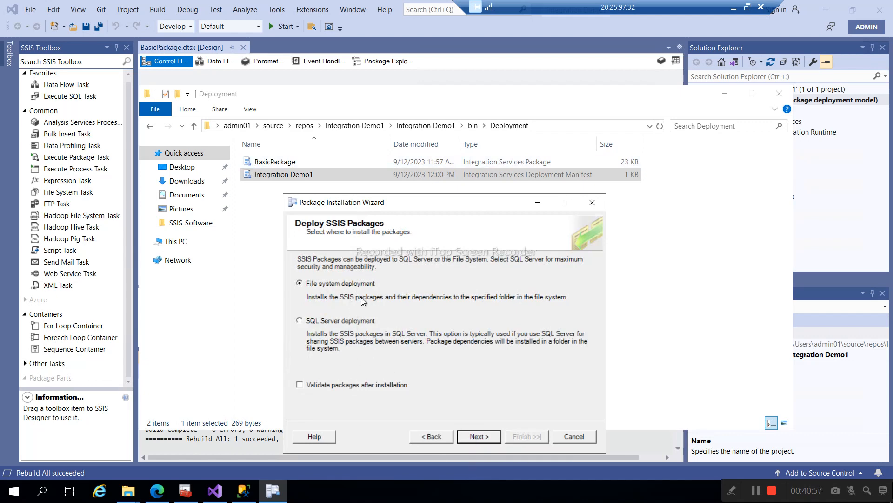
click(475, 436)
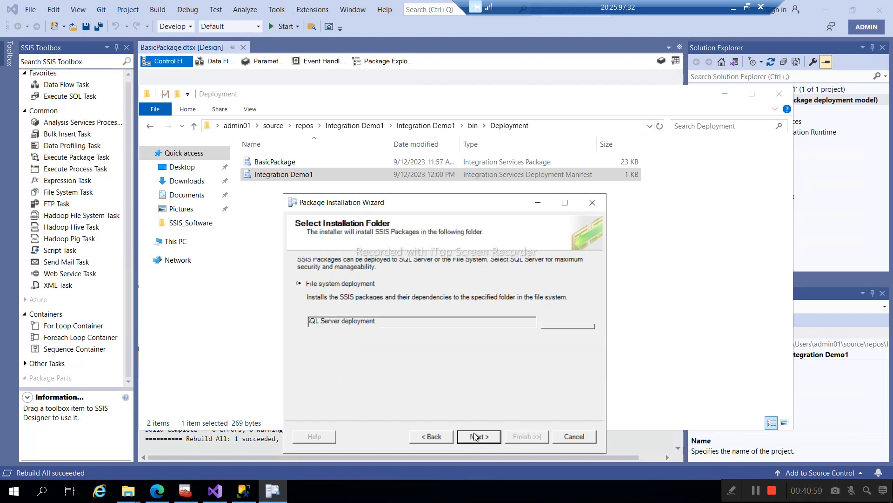
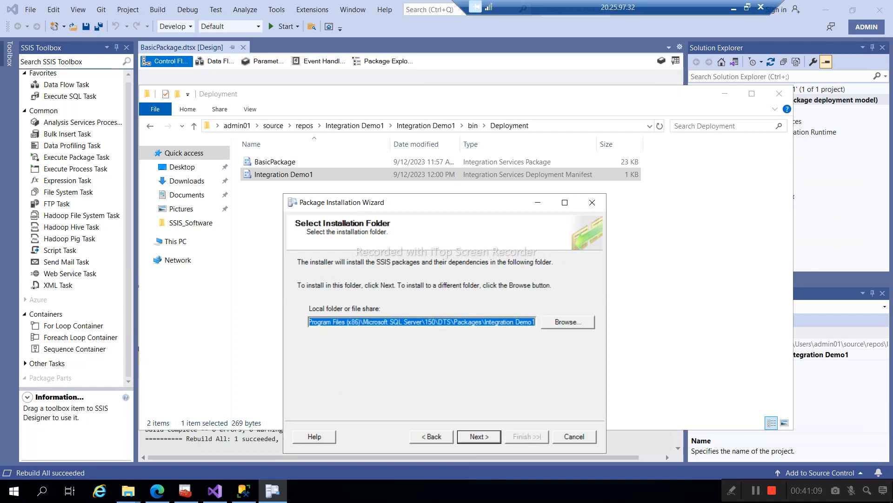
- Paste the copied Local installation folder path into a new Notepad window
click(13, 491)
text(note)
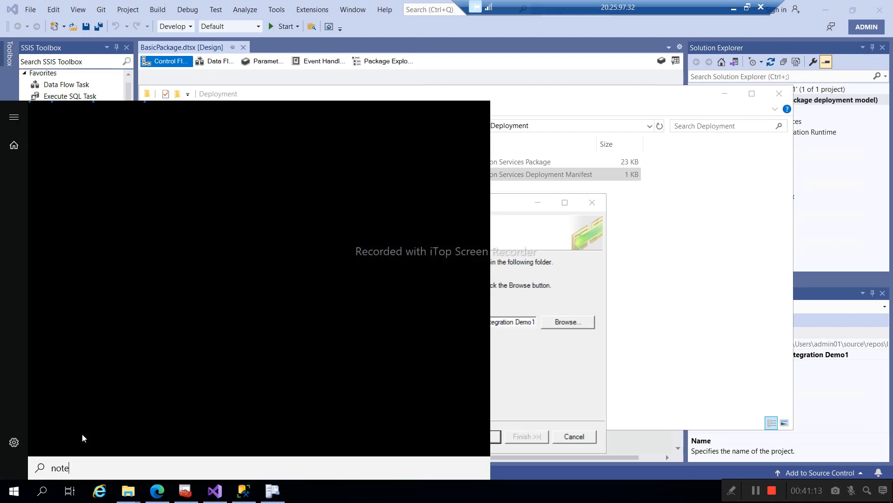
text(pad)
key(Return)
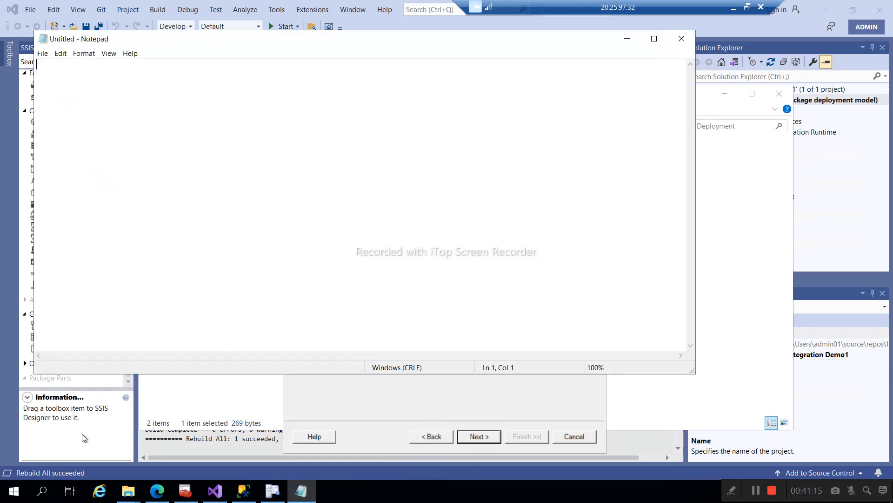
text(C:\Program Files (x86)\Microsoft SQL Server\150\DTS\Packages\Integration Demo1)
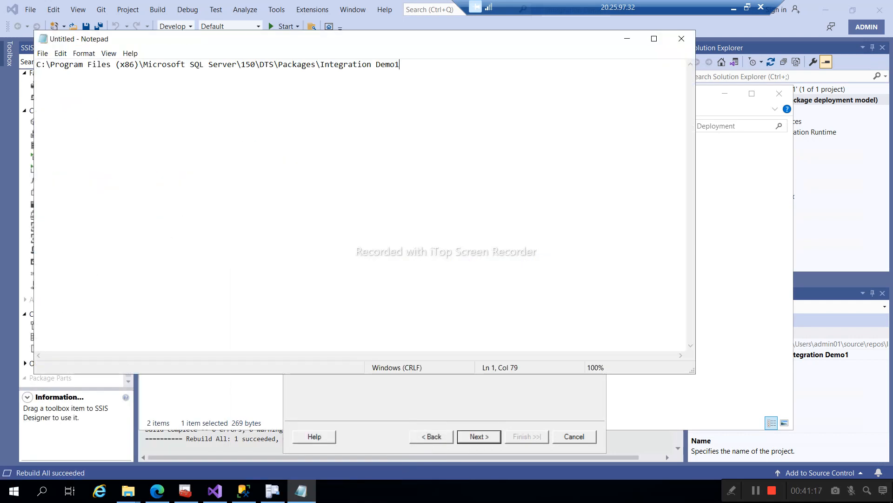
click(628, 38)
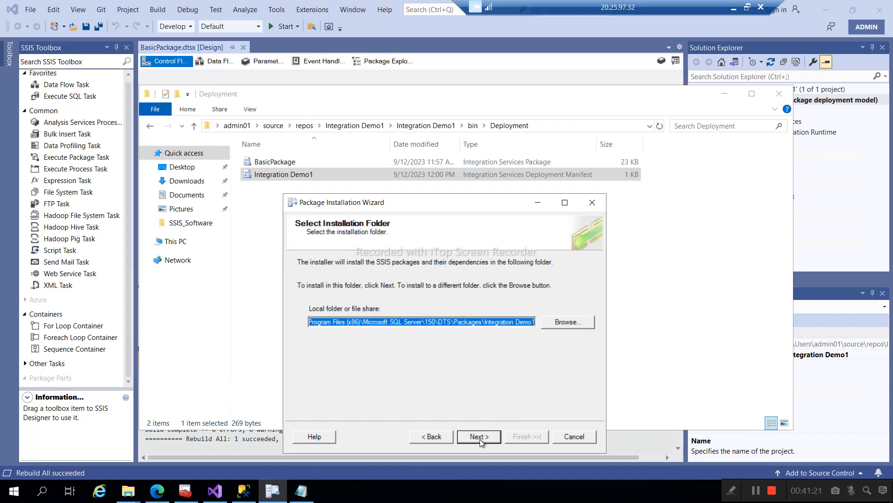
- Finish the wizard with the default DTS Packages folder, installing the Integration Demo1 packages
click(479, 437)
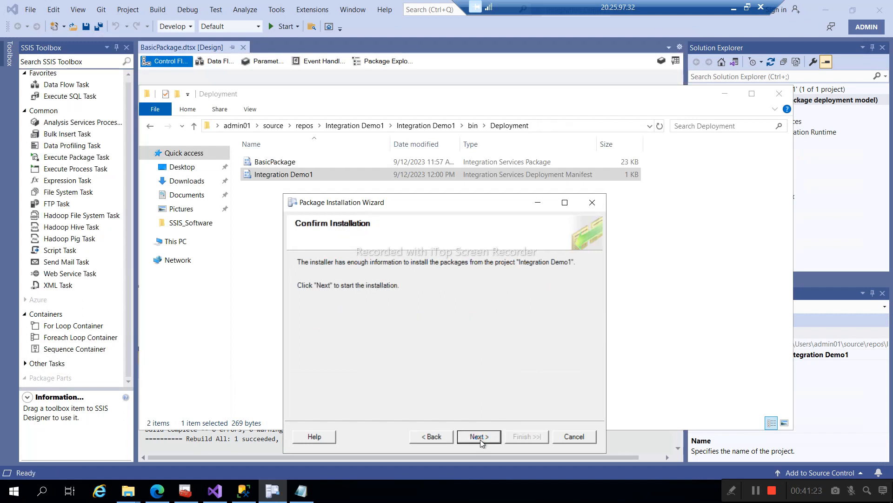
click(480, 438)
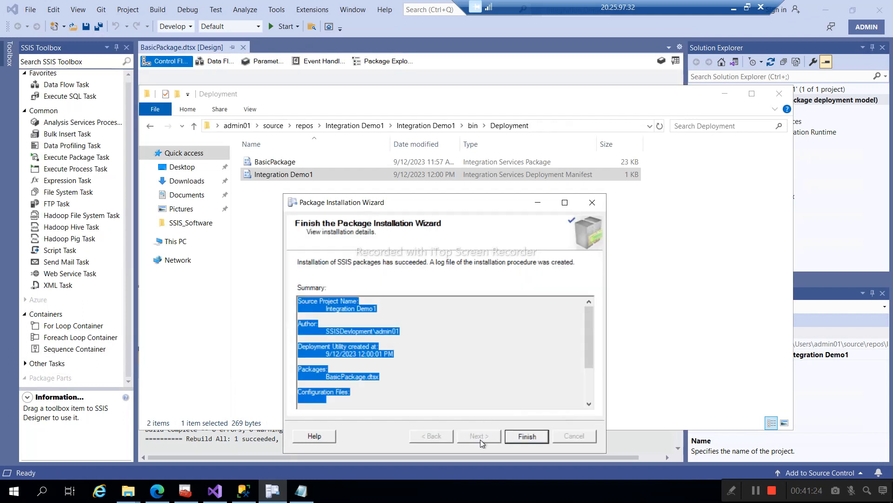
click(520, 436)
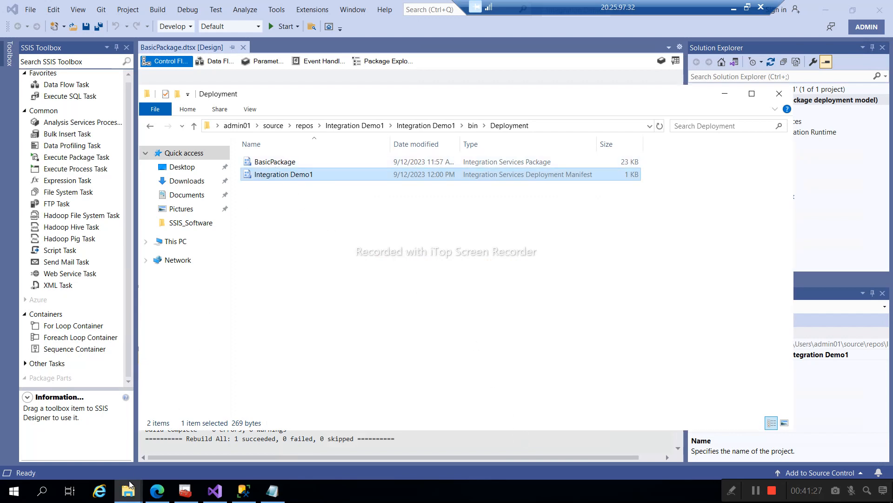
- Browse File Explorer to the Integration Demo1 install folder, find BasicPackage (23 KB), then return to SSMS
mouse_move(128, 492)
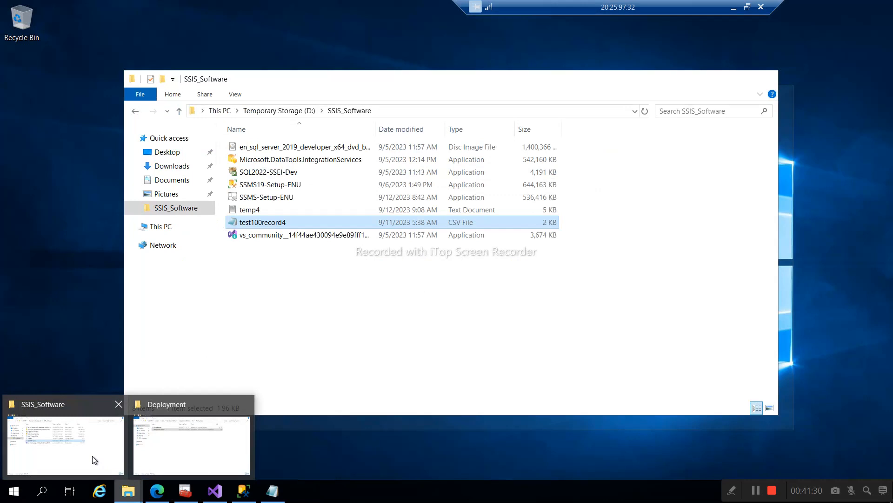
click(92, 456)
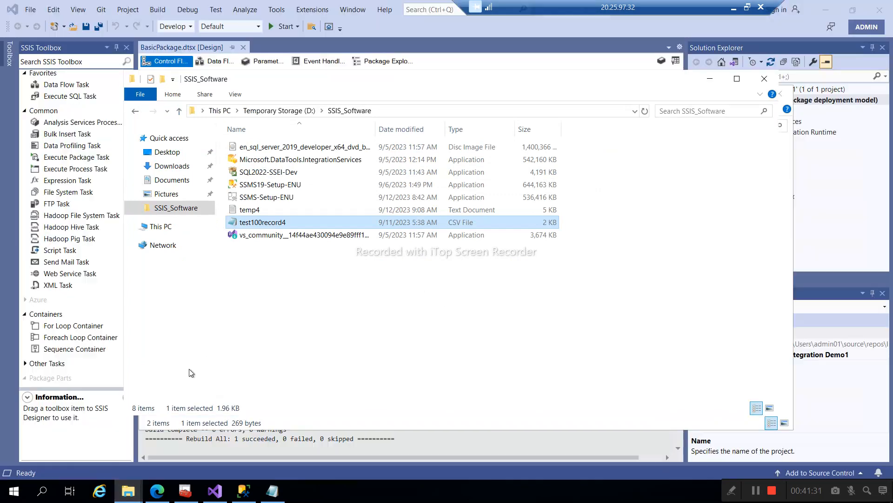
click(390, 111)
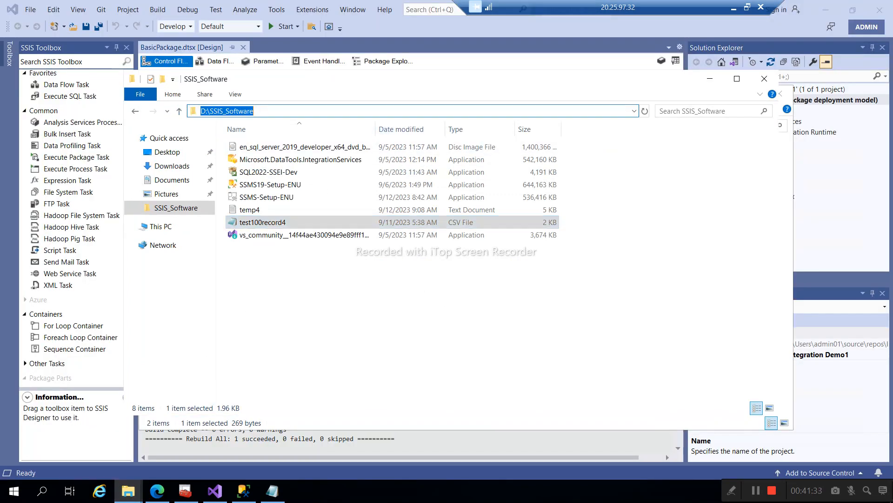
text(C:\Program Files (x86)\Microsoft SQL Server\150\DTS\Packages\Integration Demo1)
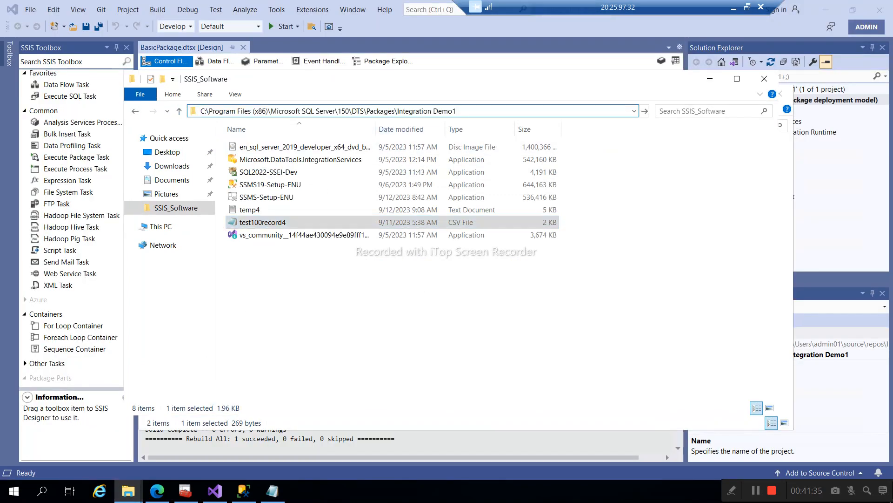
key(Return)
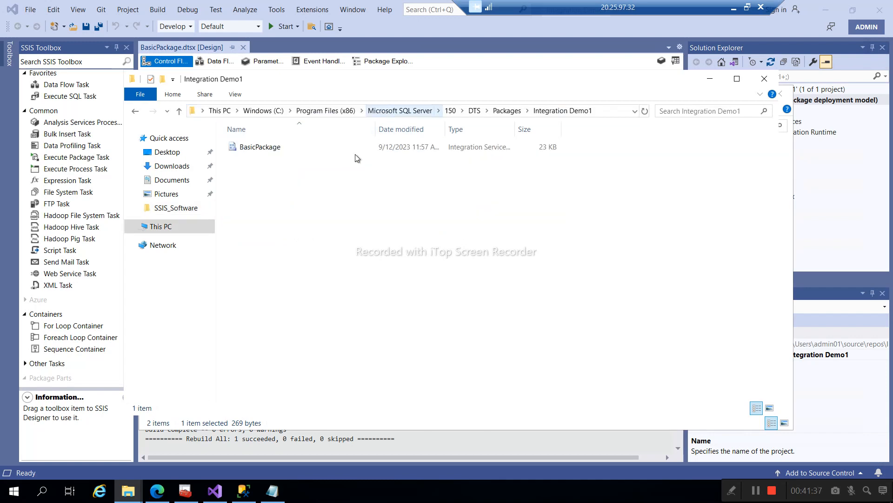
click(243, 148)
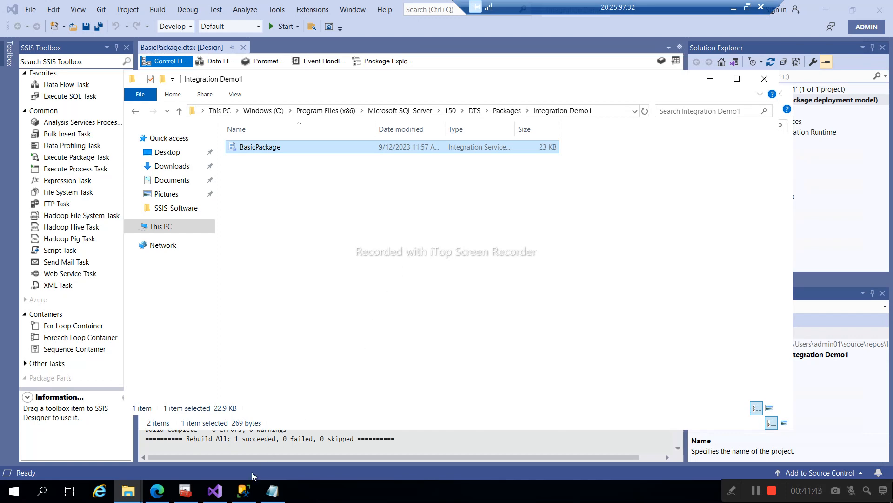
click(242, 494)
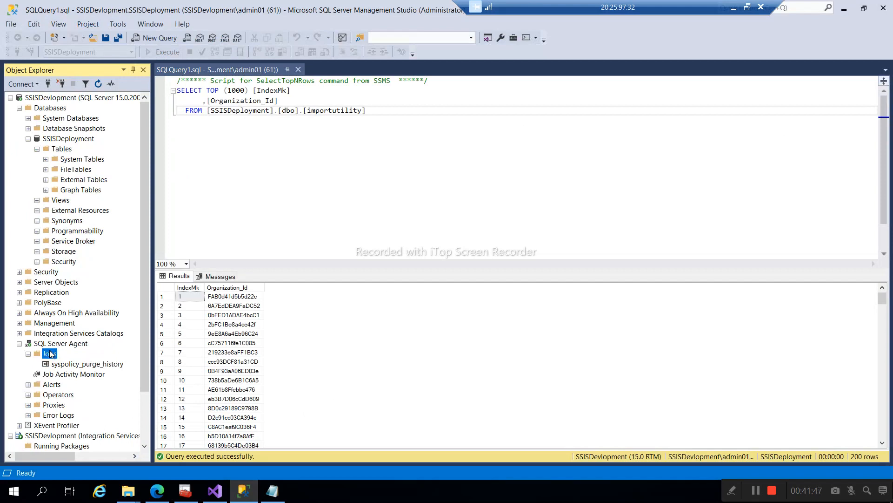
- Create a New Job named Importcsvfile and add a new step from its Steps page
right_click(49, 356)
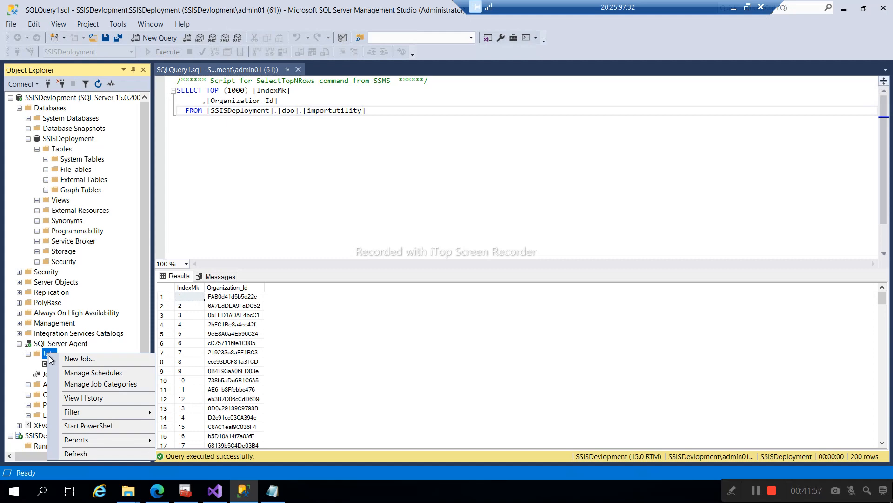
click(92, 362)
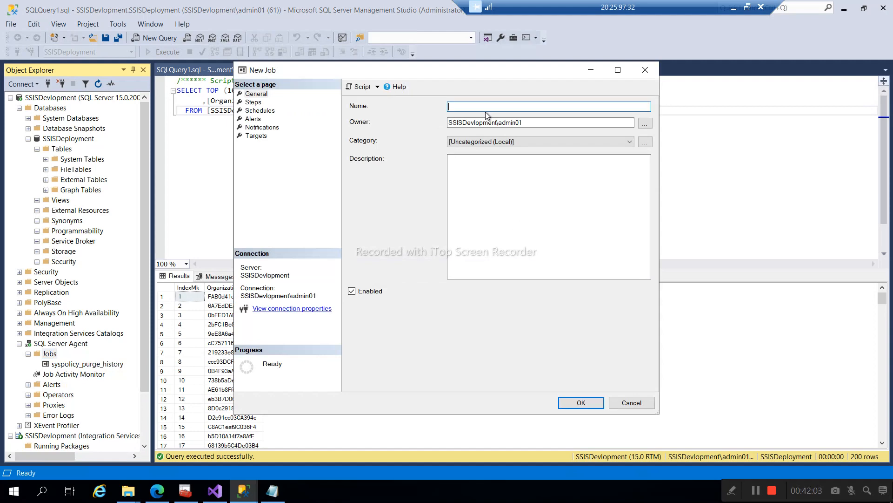
text(Importcsvfile)
click(254, 102)
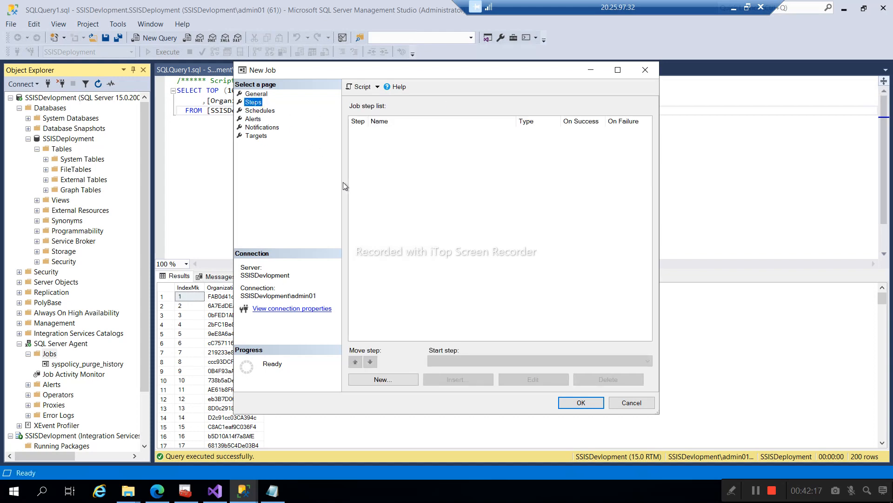
click(374, 380)
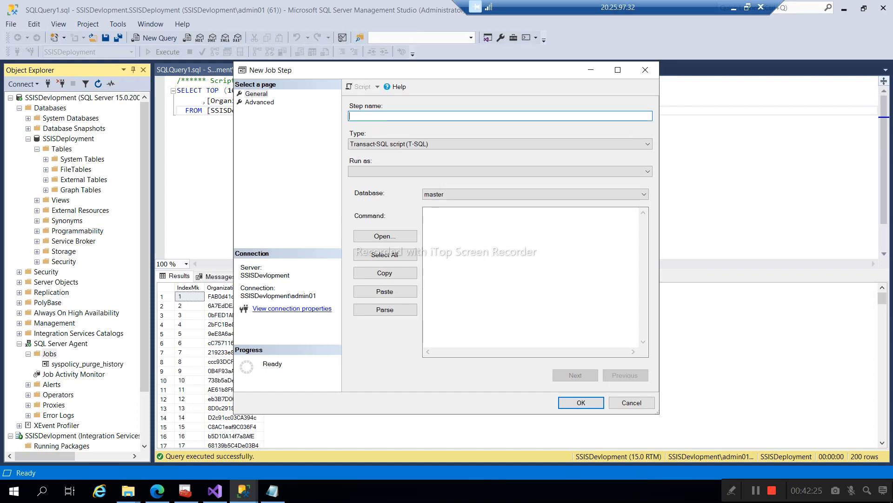
- Name the step import100records as an Integration Services Package step with File system source
text(import100records)
click(363, 145)
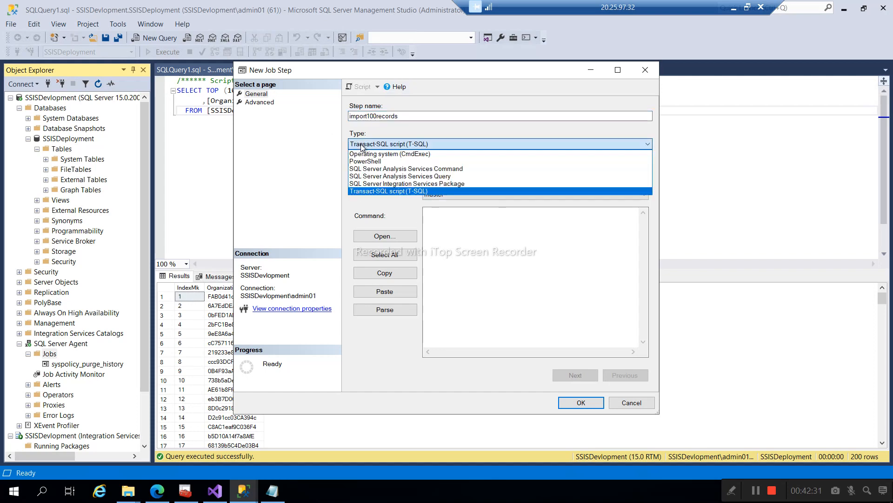
click(406, 185)
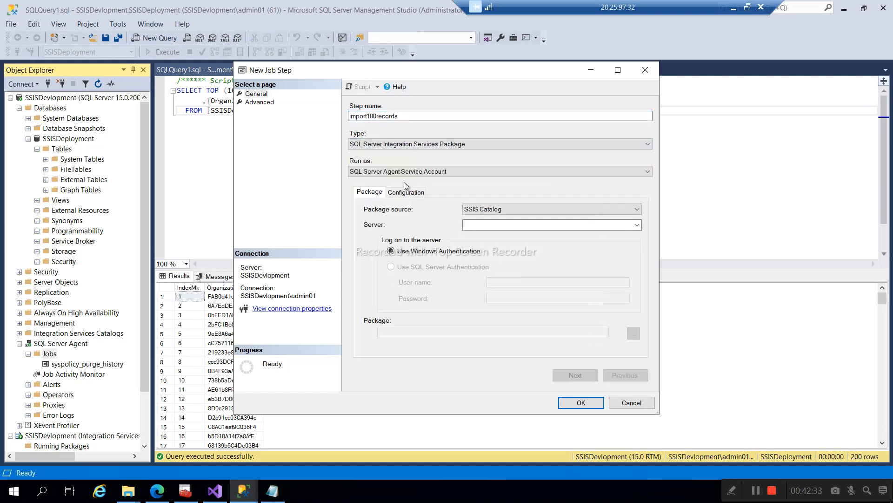
click(501, 212)
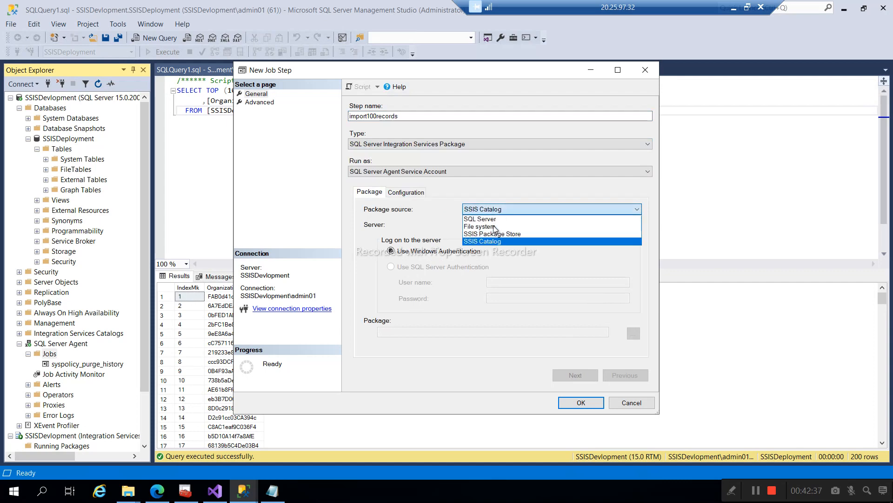
click(493, 228)
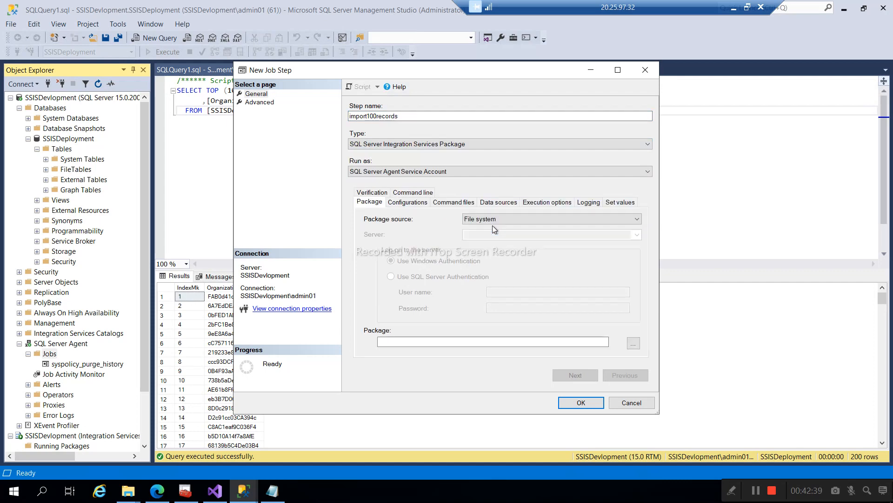
click(632, 343)
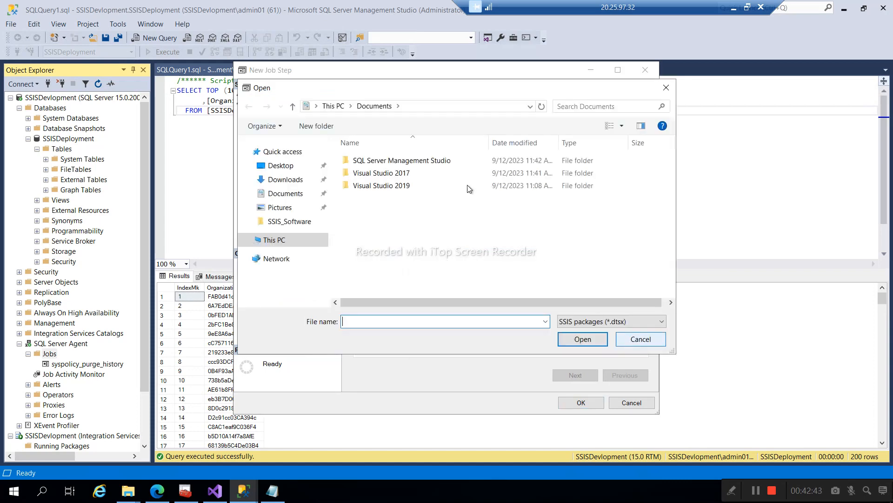
- Browse to the Integration Demo1 folder via the Notepad path, pick BasicPackage, and save the step
click(272, 490)
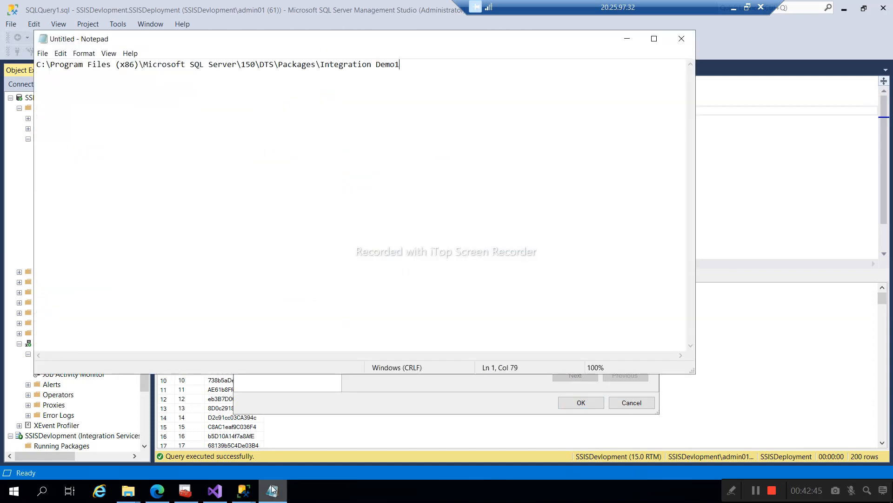
key(ctrl+a)
key(ctrl+c)
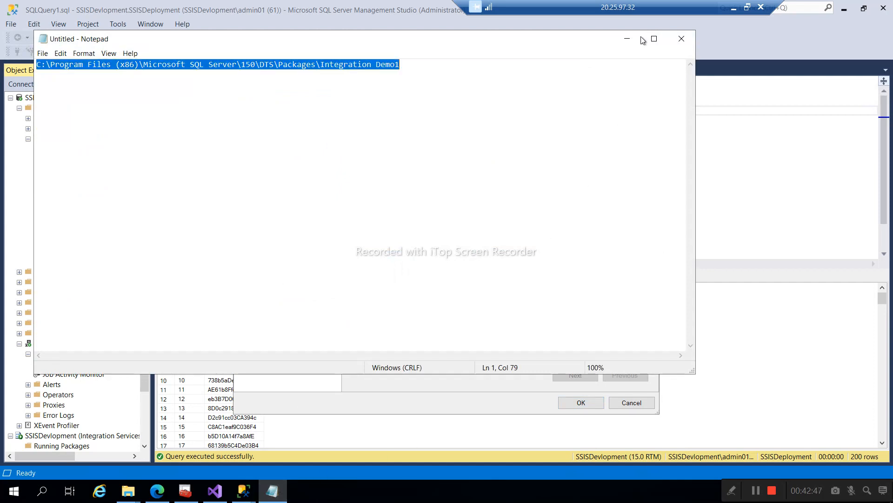
click(628, 39)
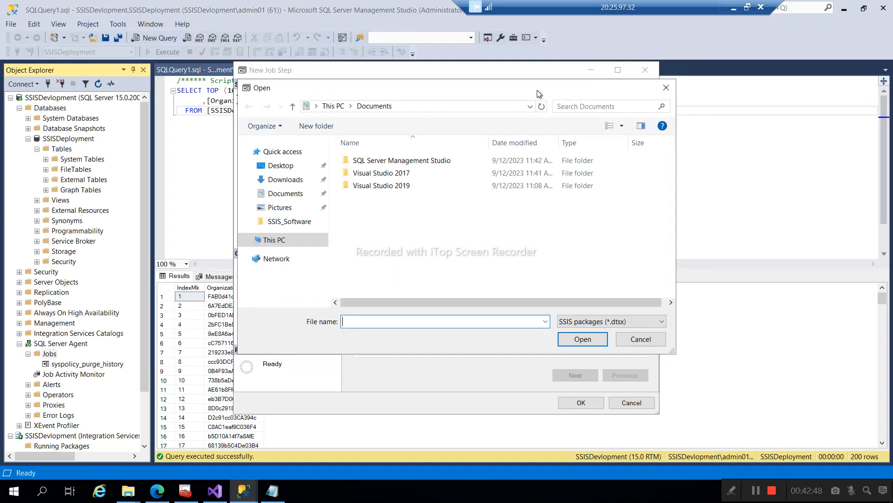
click(456, 107)
key(ctrl+v)
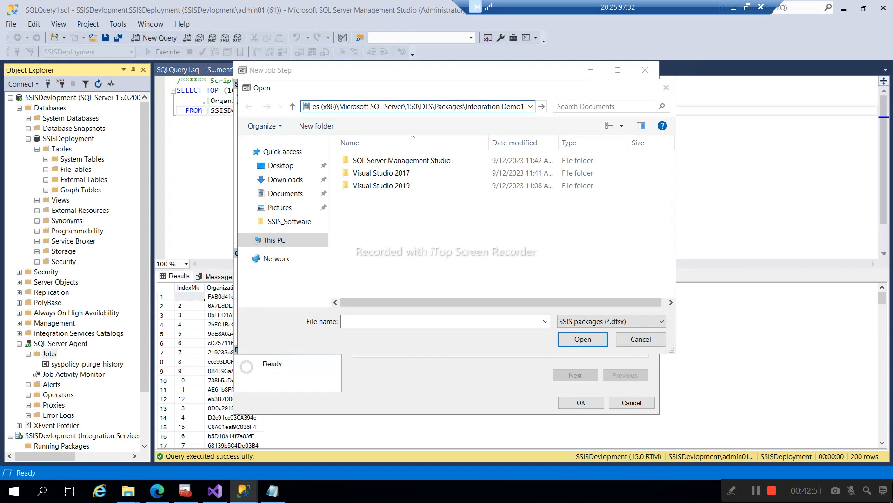
key(Return)
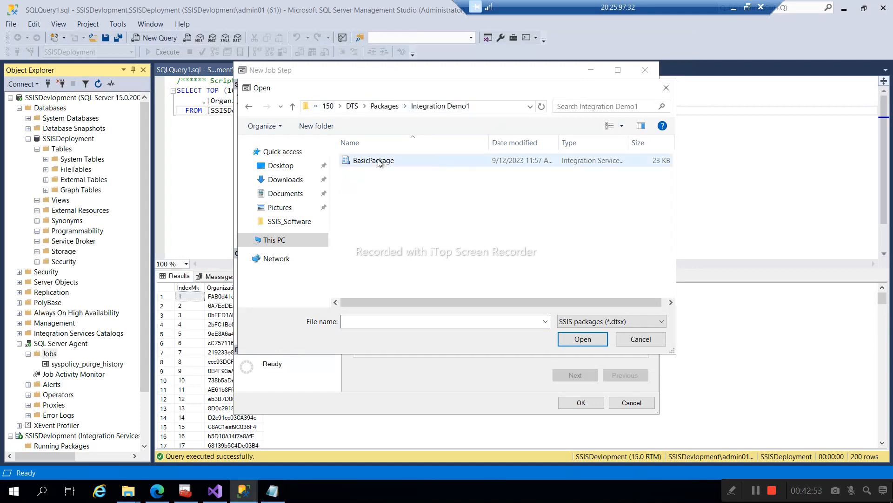
double_click(378, 162)
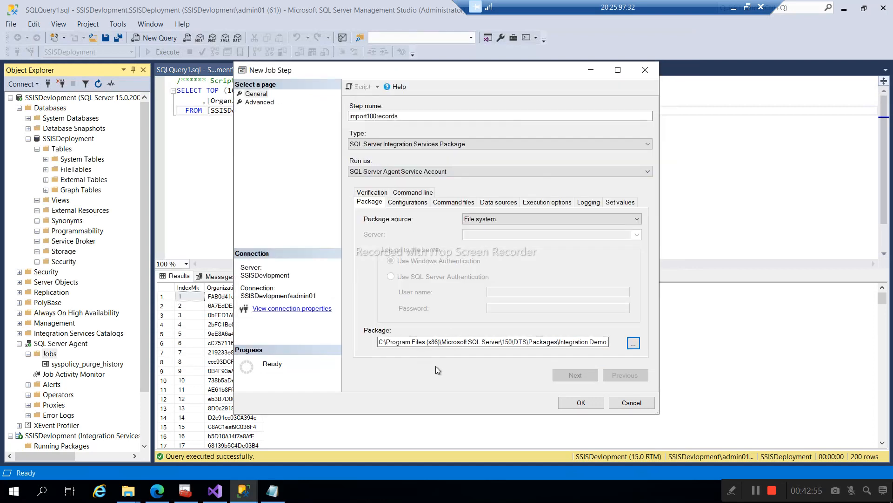
click(577, 404)
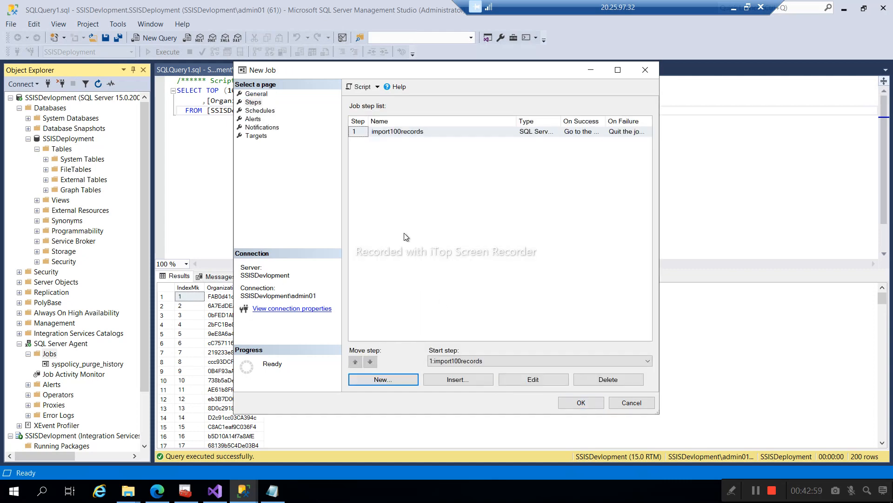
- Save the Importcsvfile job, rerun the query, then start the job and close its success dialog
click(575, 403)
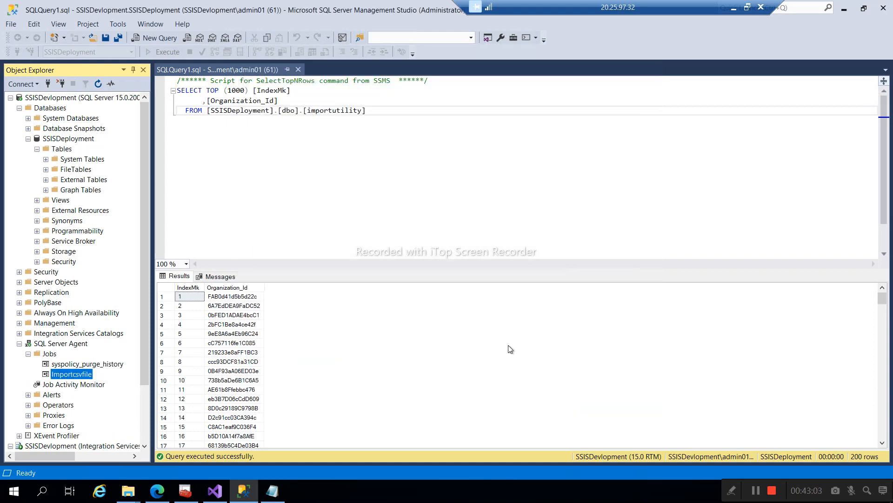
click(299, 111)
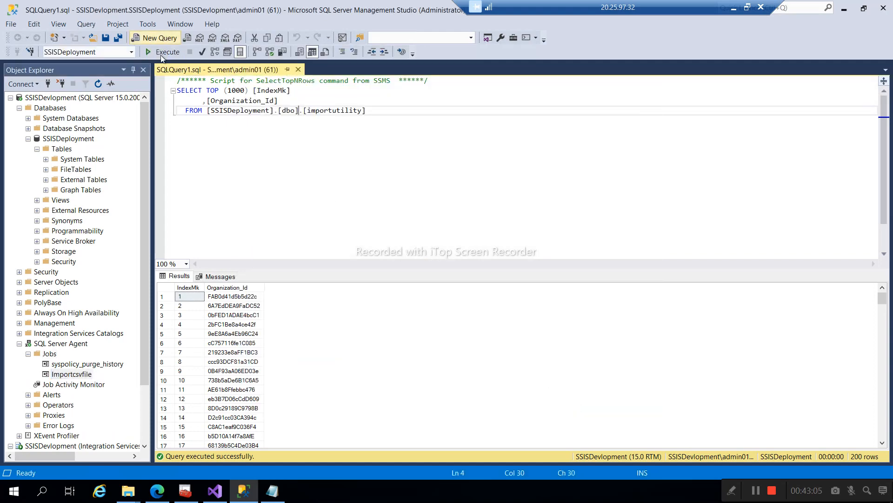
click(161, 52)
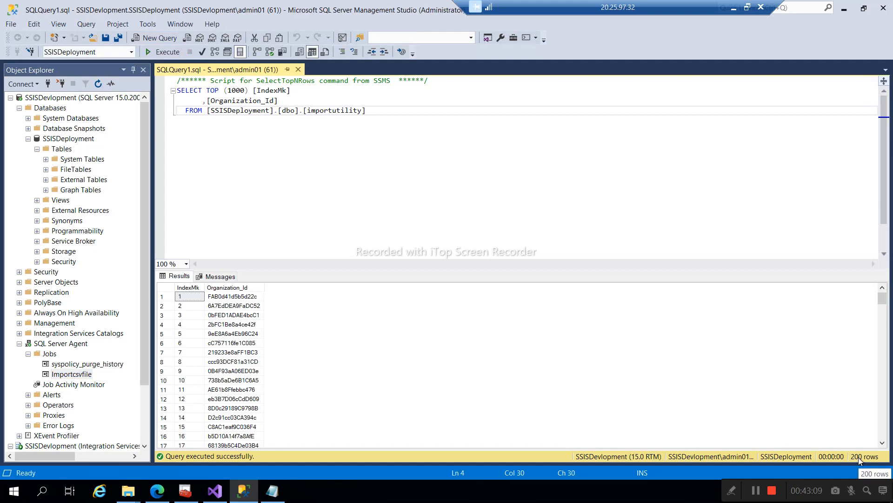
right_click(84, 376)
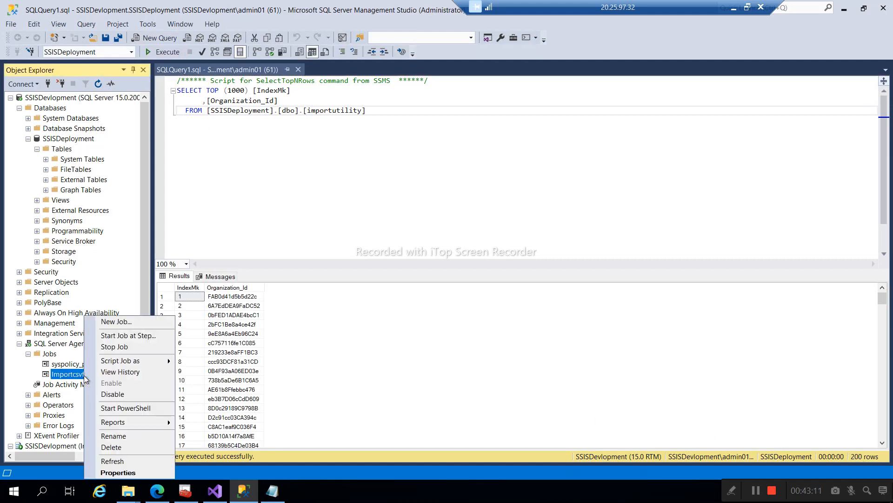
click(132, 335)
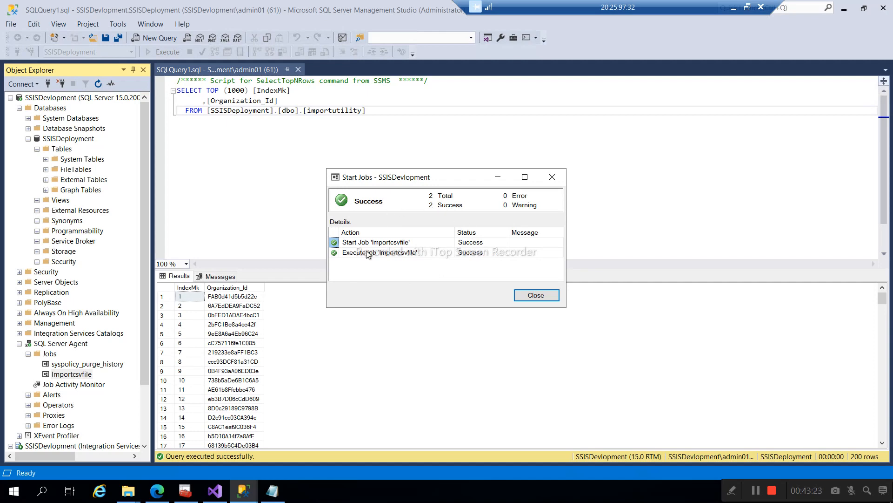
click(530, 295)
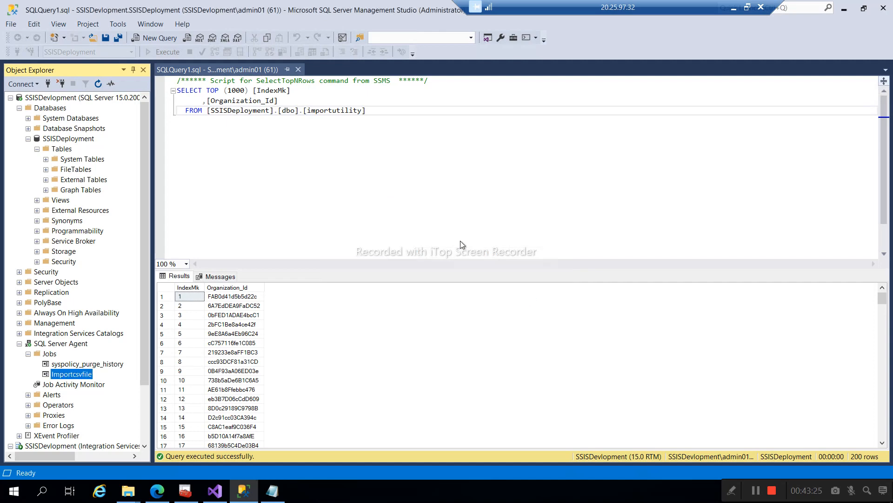
- Rerun the importutility query, which now returns 300 rows, glancing at Visual Studio and back
click(295, 110)
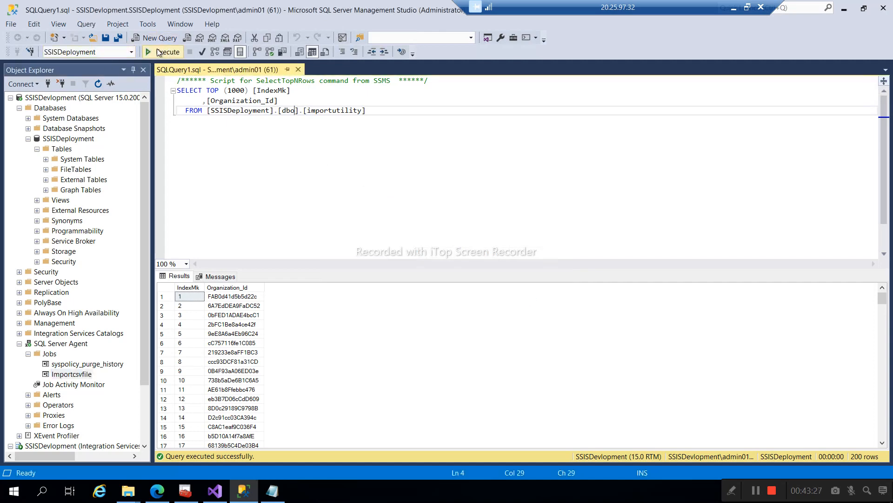
click(158, 51)
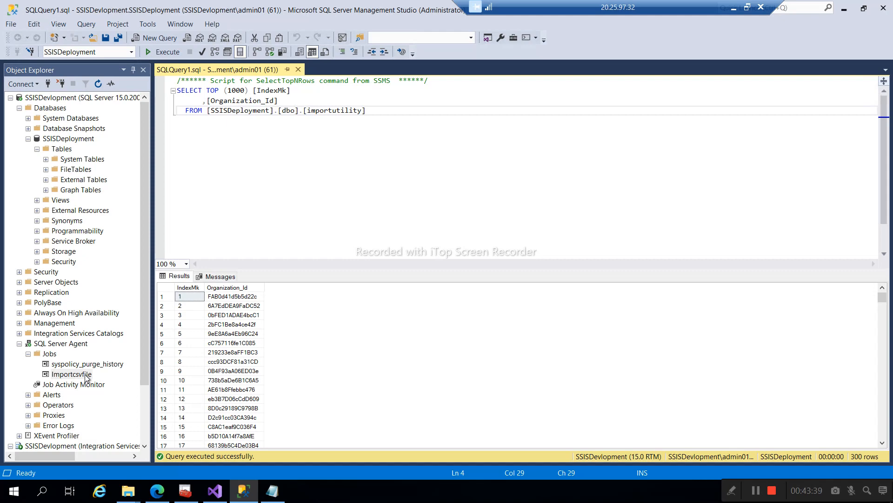
click(215, 491)
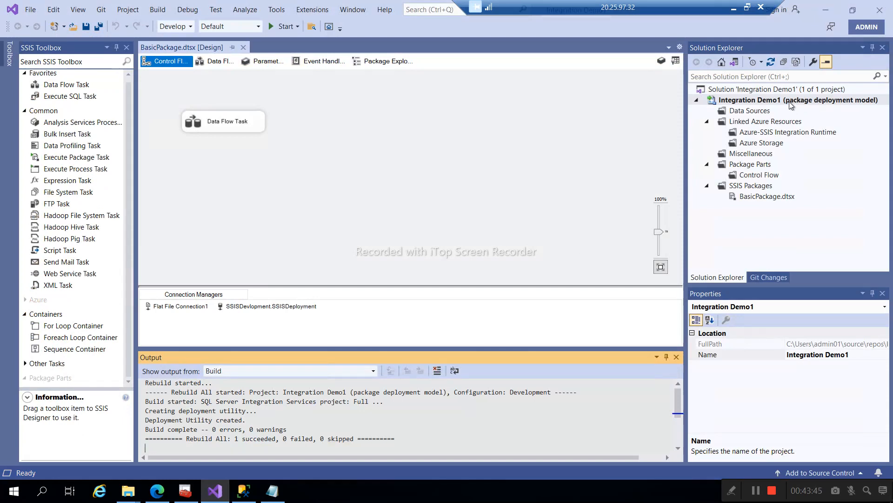
click(242, 491)
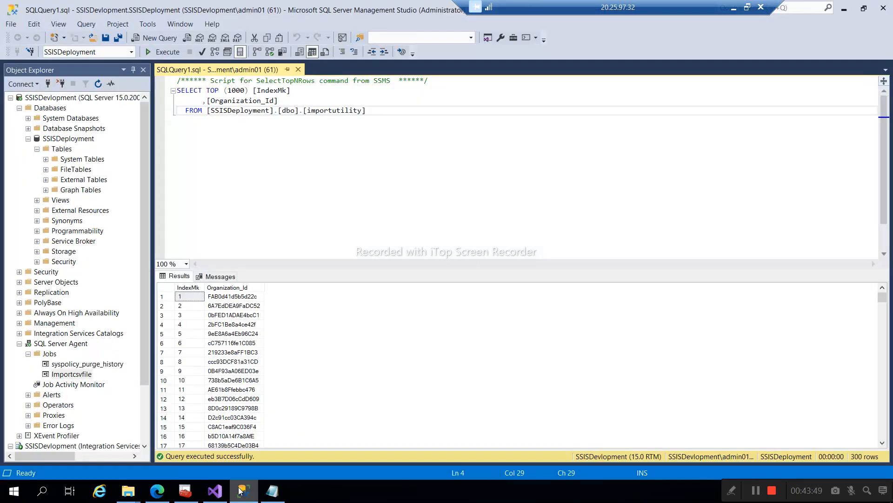
- Collapse the Agent, SSISDeployment and Databases branches and locate MSDB under Stored Packages
click(20, 345)
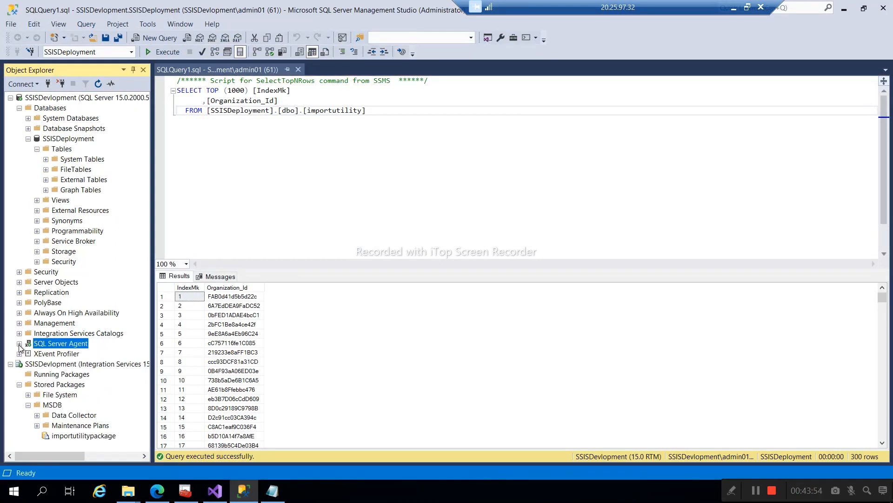
click(28, 139)
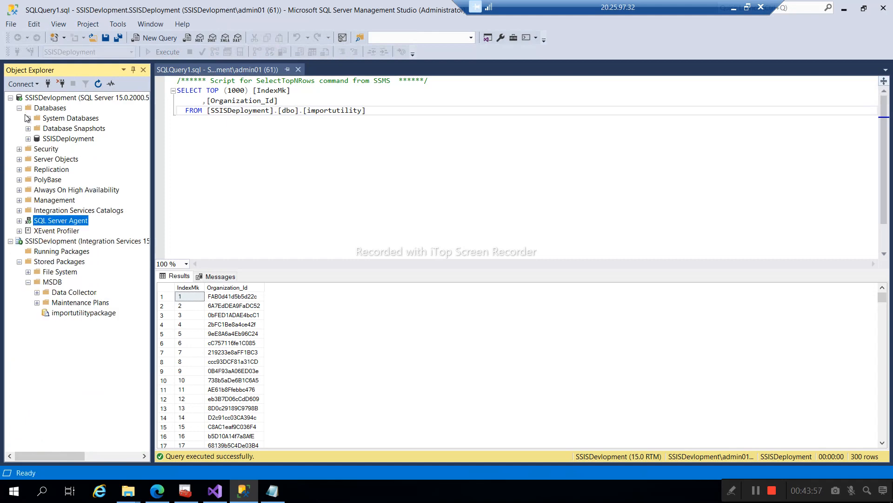
click(19, 109)
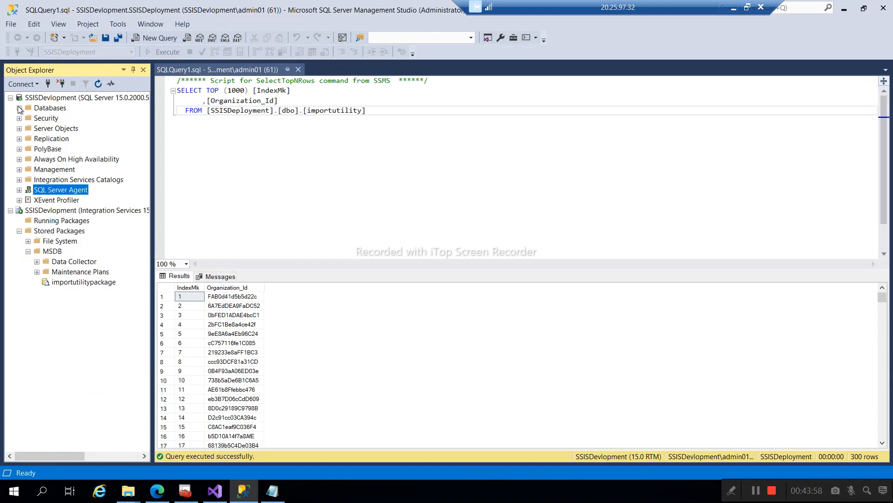
click(75, 283)
click(56, 254)
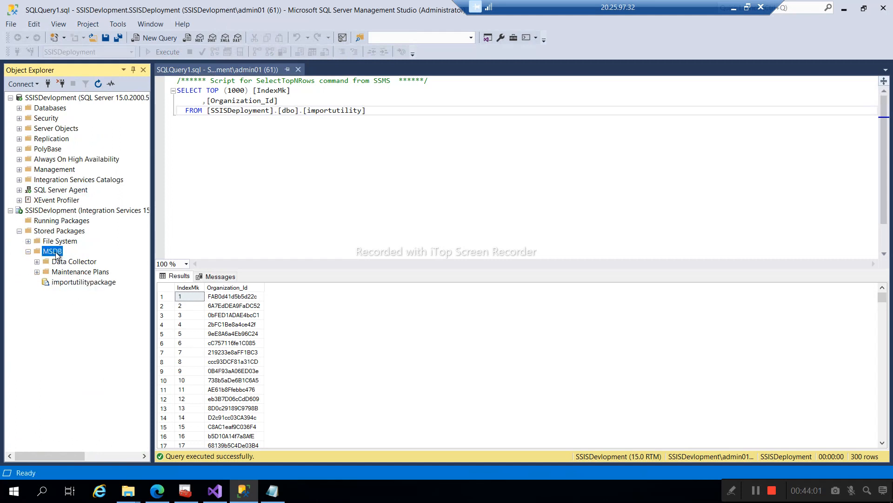
right_click(55, 254)
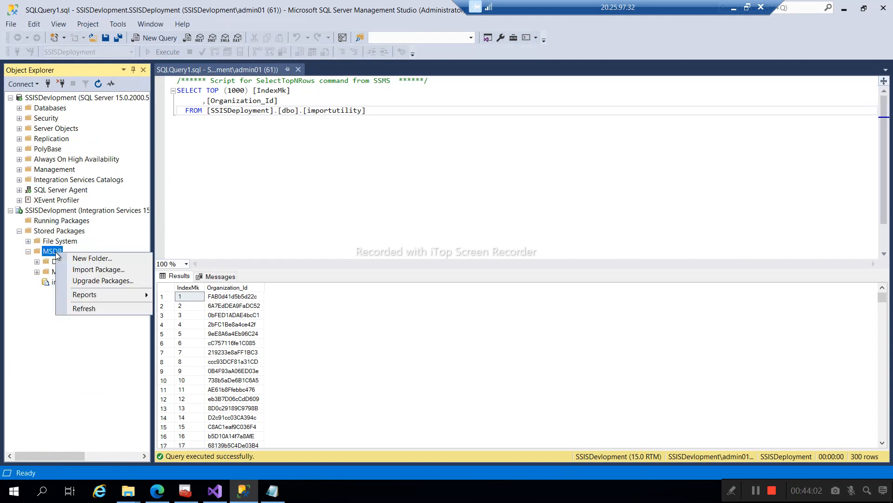
click(47, 214)
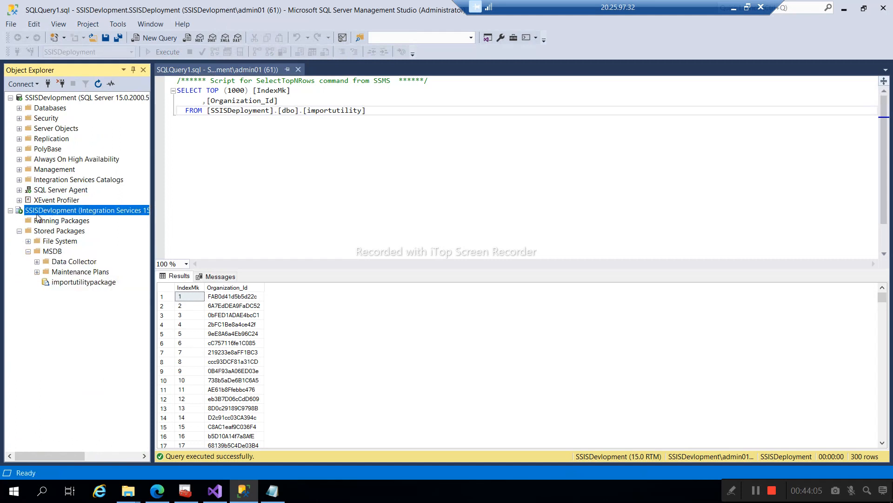
- Create a folder named Demo1 under MSDB and refresh to show it
click(50, 252)
right_click(50, 255)
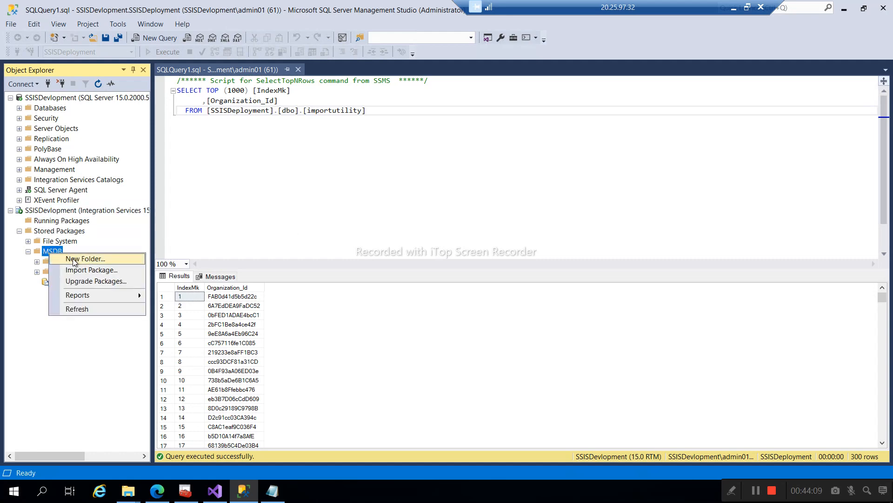
click(73, 260)
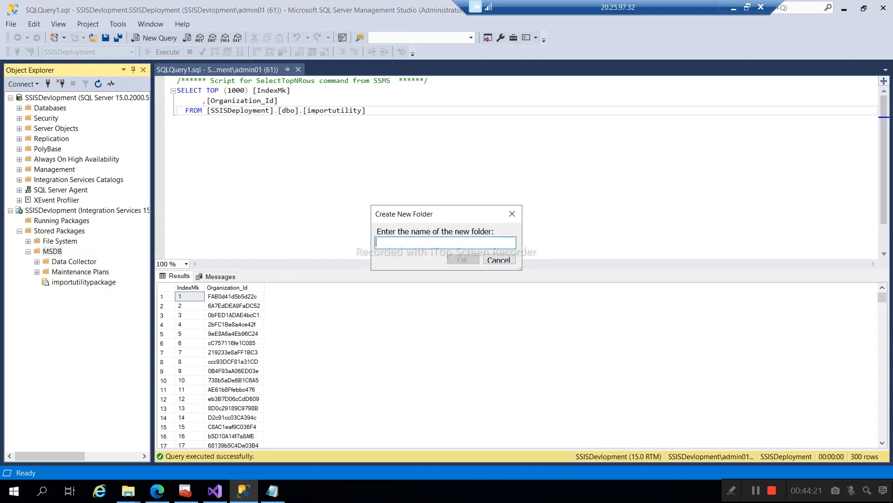
text(Demo1)
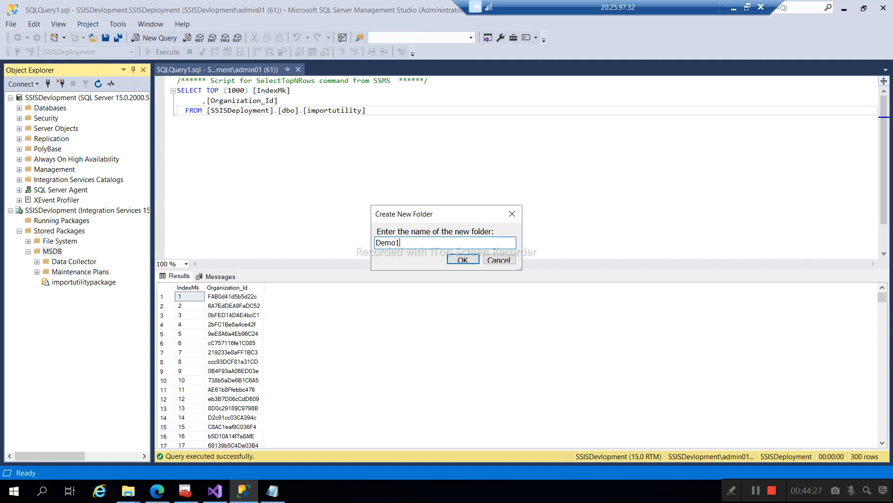
click(463, 260)
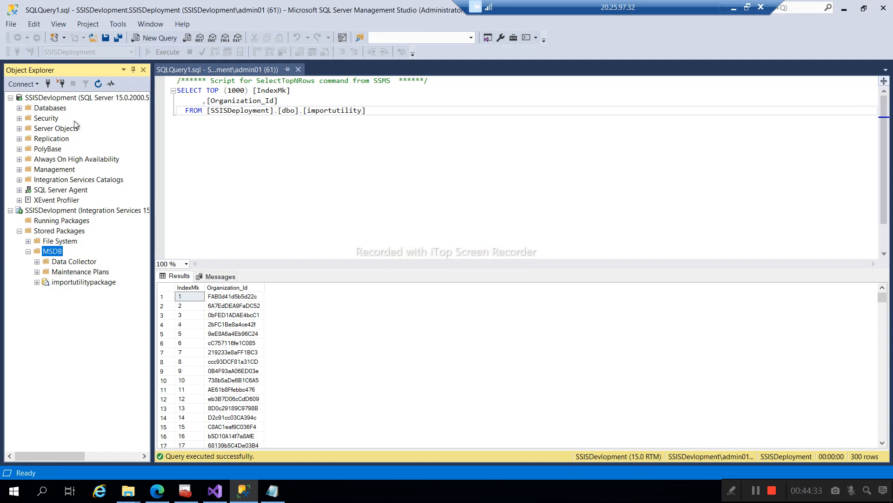
click(97, 85)
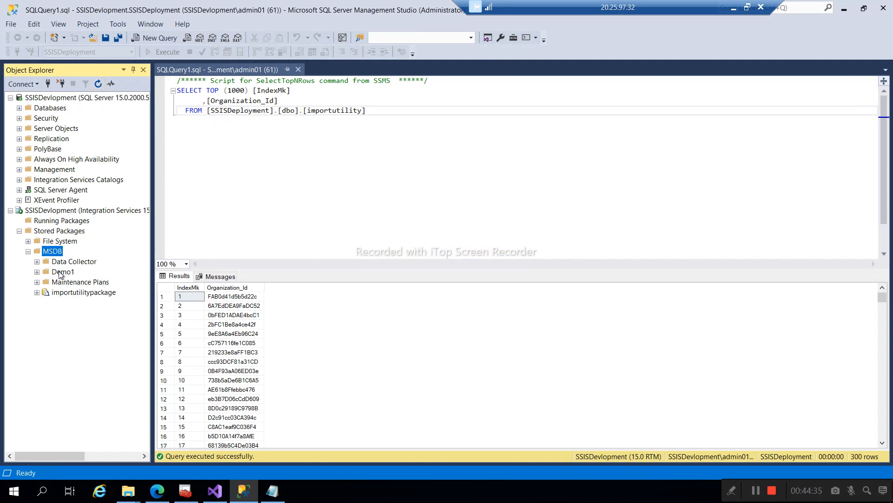
- Import BasicPackage from the Integration Demo1 folder into Demo1, then expand Demo1 to show it
click(58, 272)
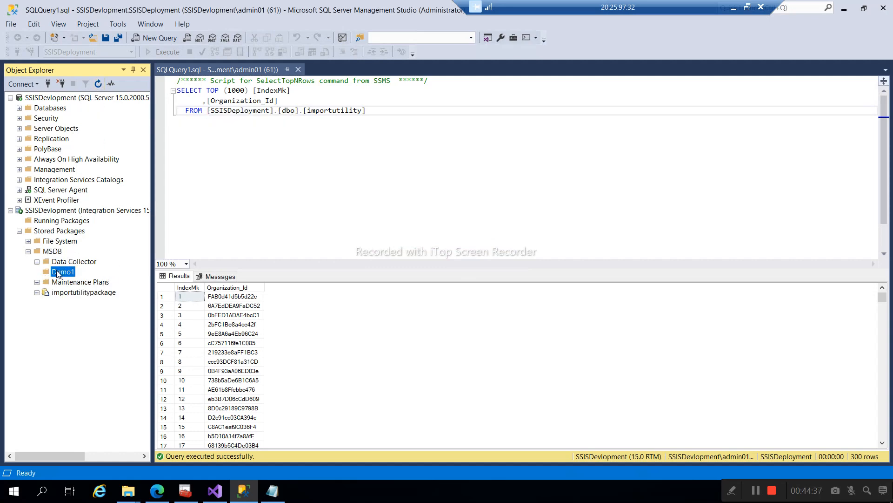
right_click(57, 271)
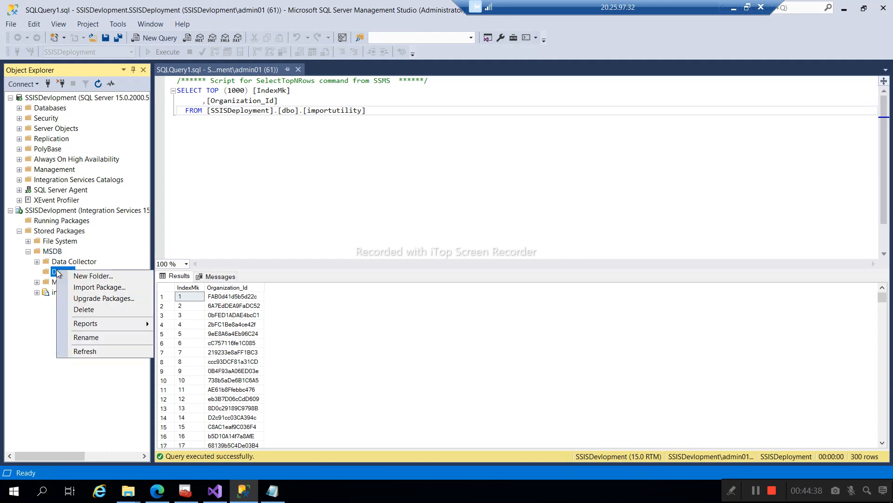
click(99, 287)
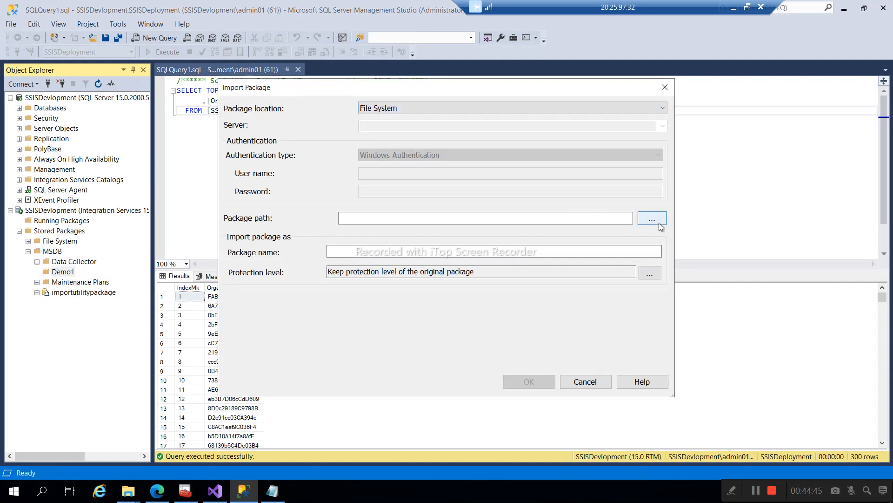
click(273, 493)
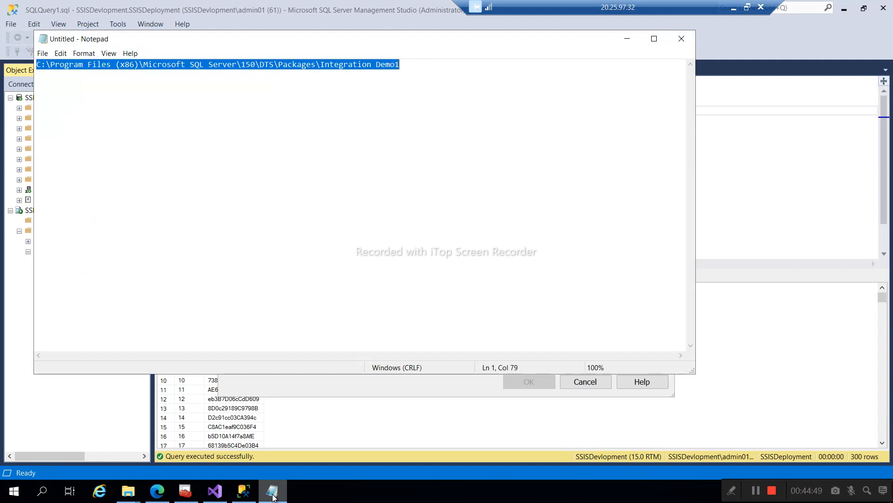
click(273, 494)
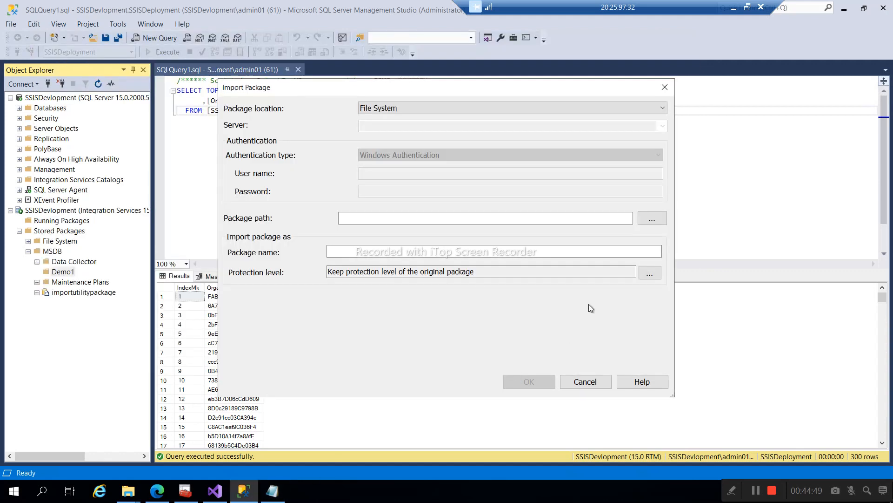
click(659, 220)
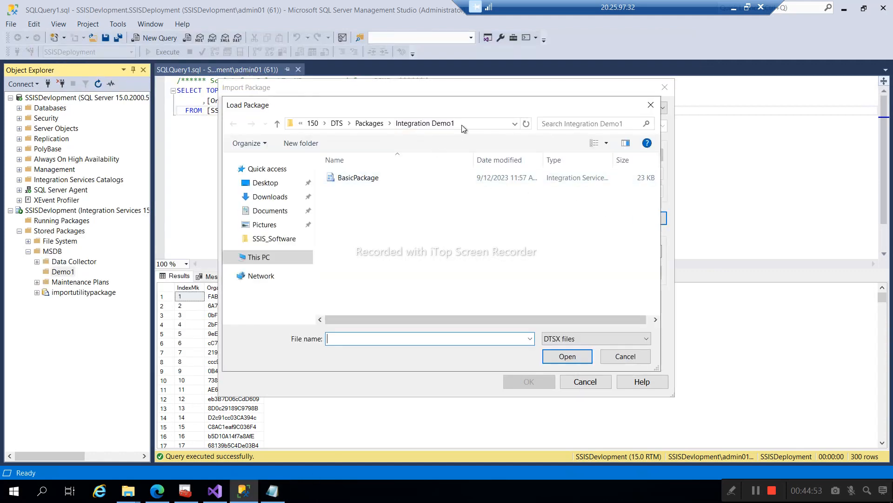
double_click(355, 179)
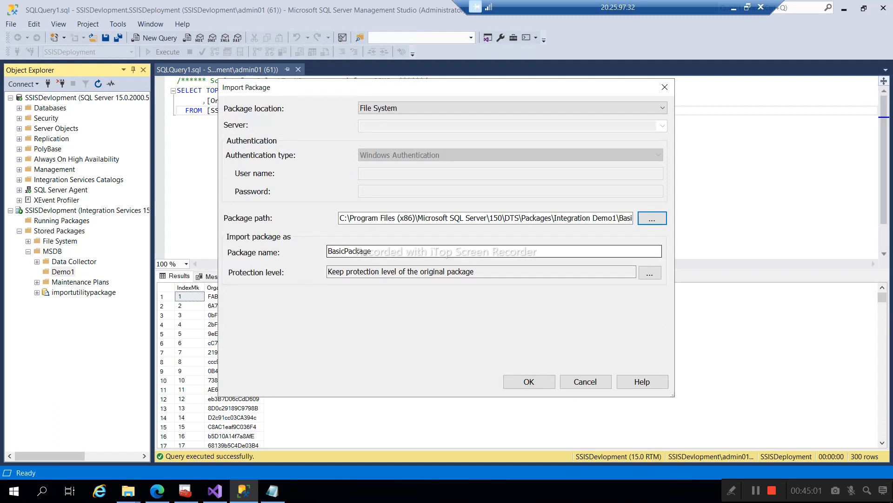
click(529, 382)
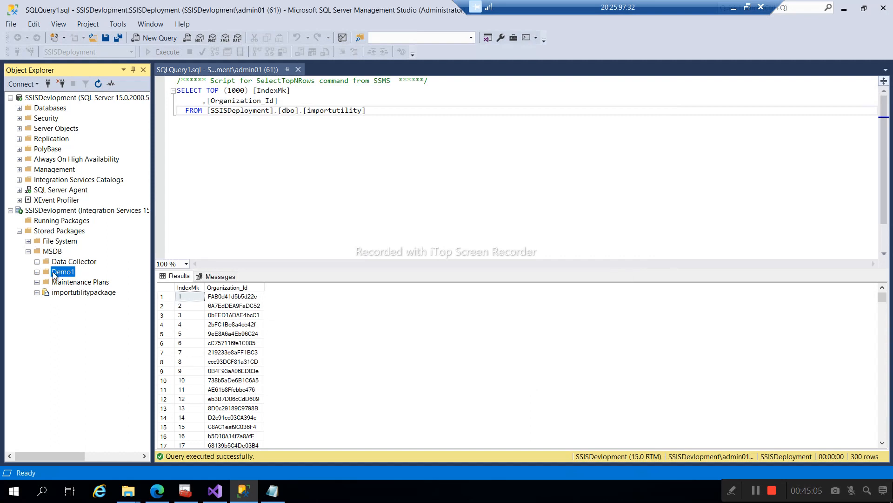
click(37, 272)
click(71, 282)
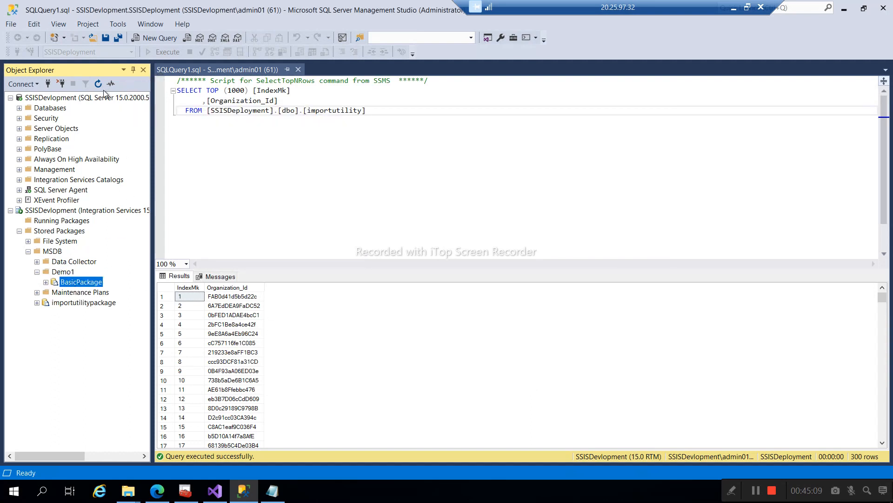
- Inspect BasicPackage's actions under Demo1 and rerun the importutility query
click(46, 283)
right_click(58, 284)
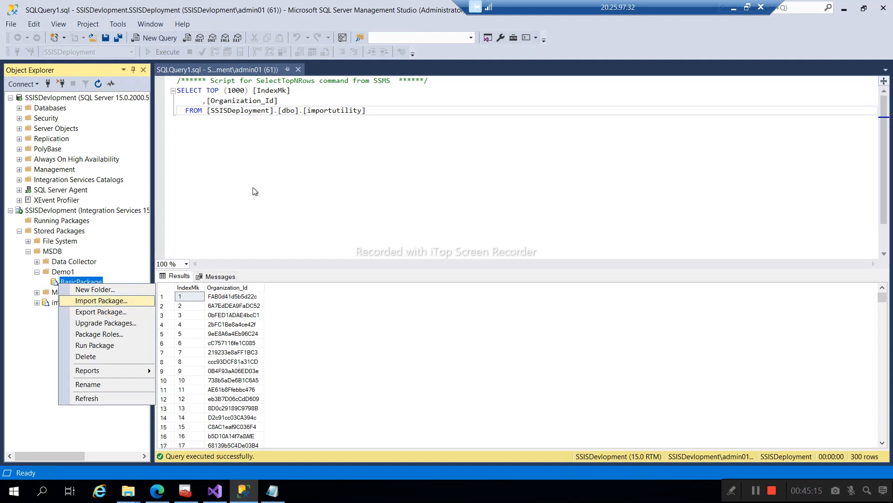
click(263, 179)
click(160, 52)
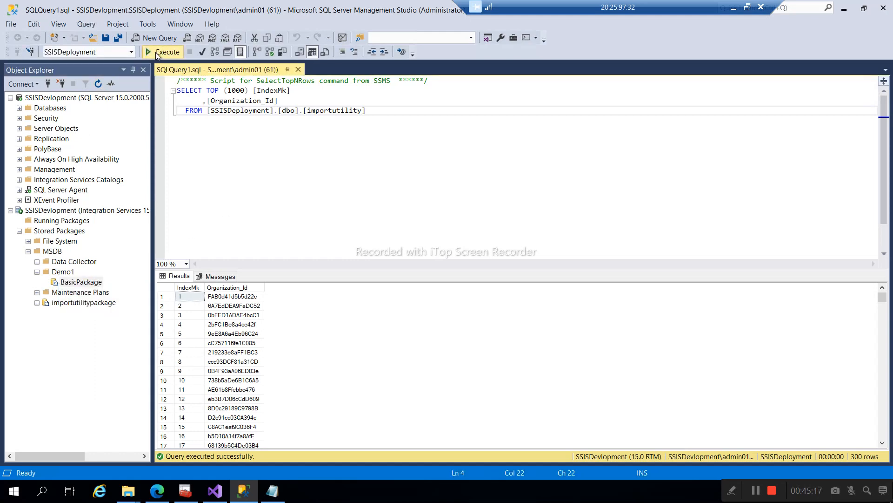
- Run BasicPackage from Demo1, then rerun the importutility query to see 400 rows
right_click(69, 285)
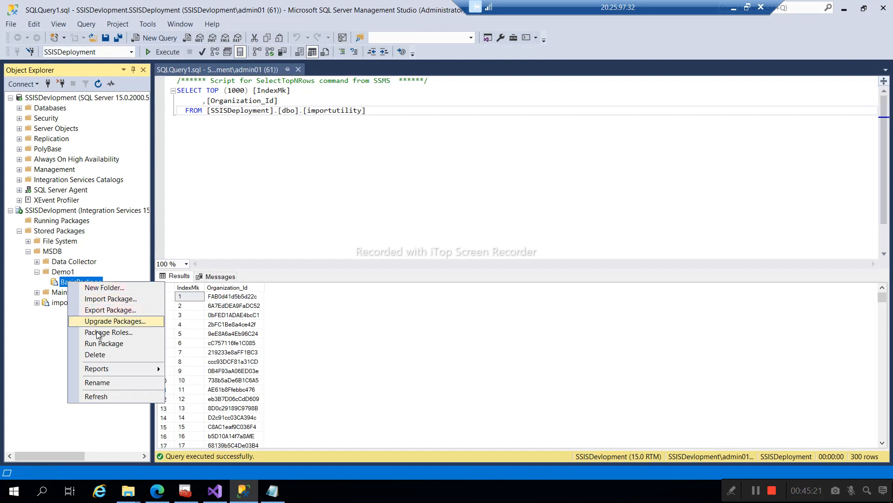
click(91, 344)
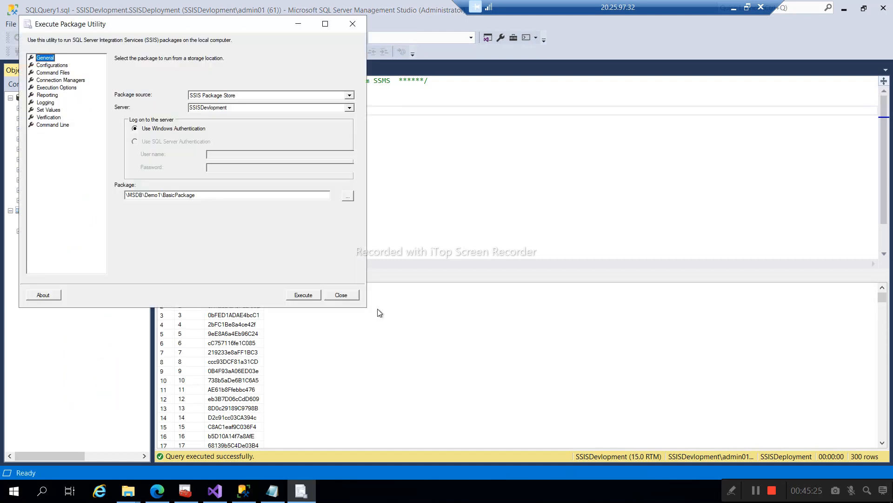
click(301, 296)
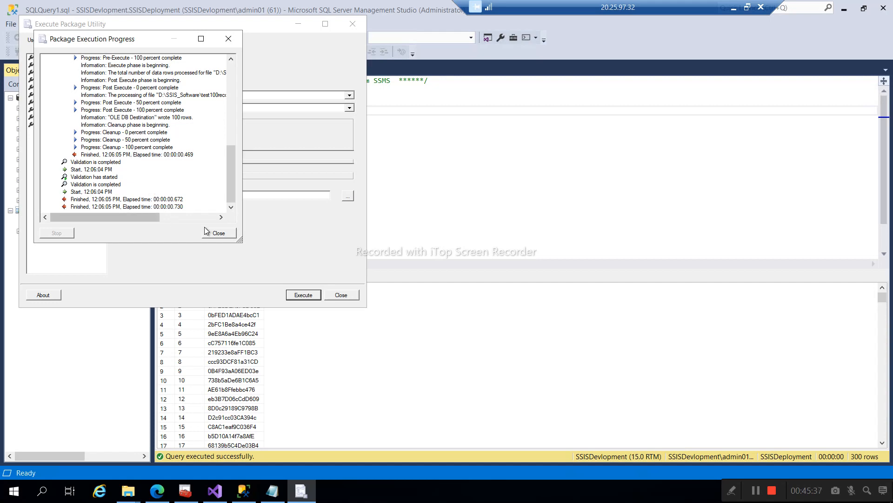
click(218, 233)
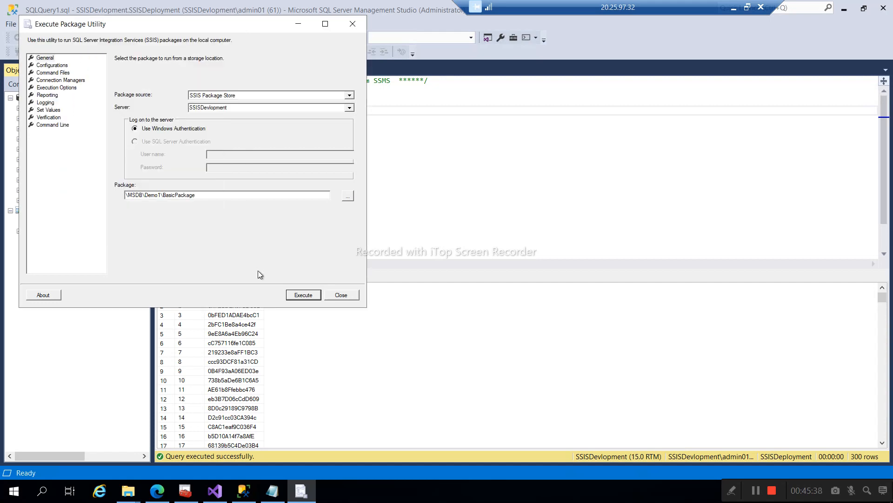
click(341, 295)
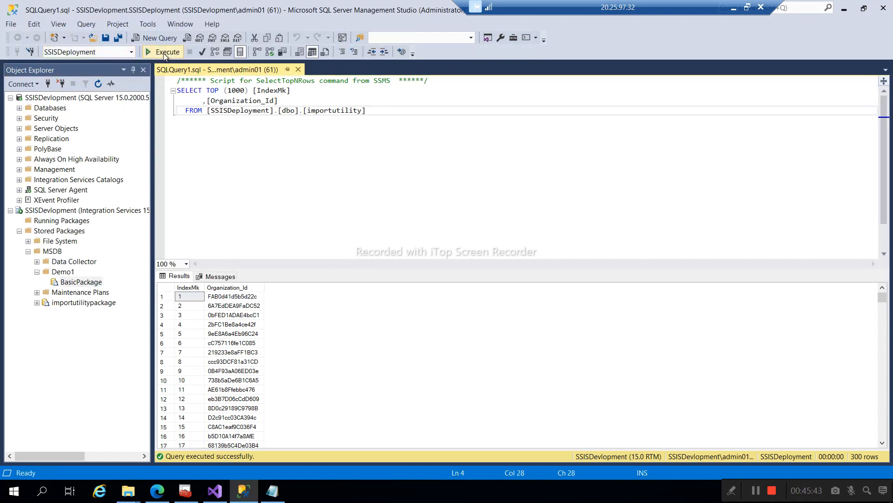
click(164, 54)
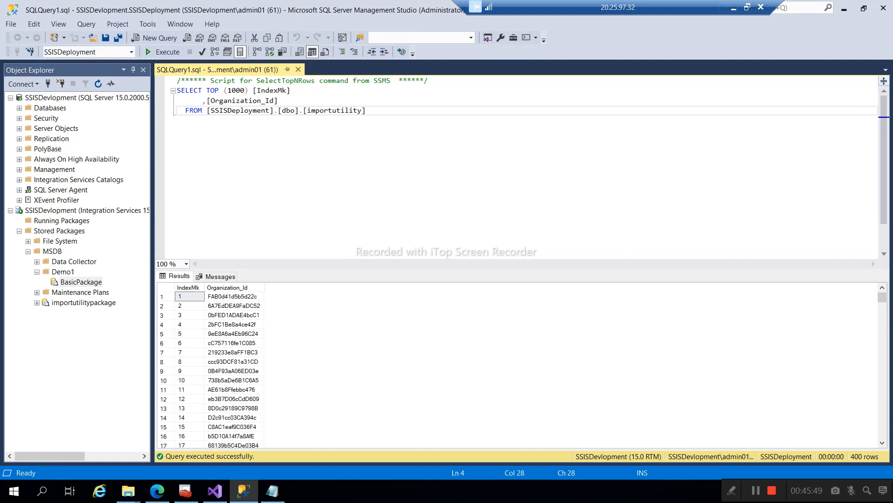
click(324, 110)
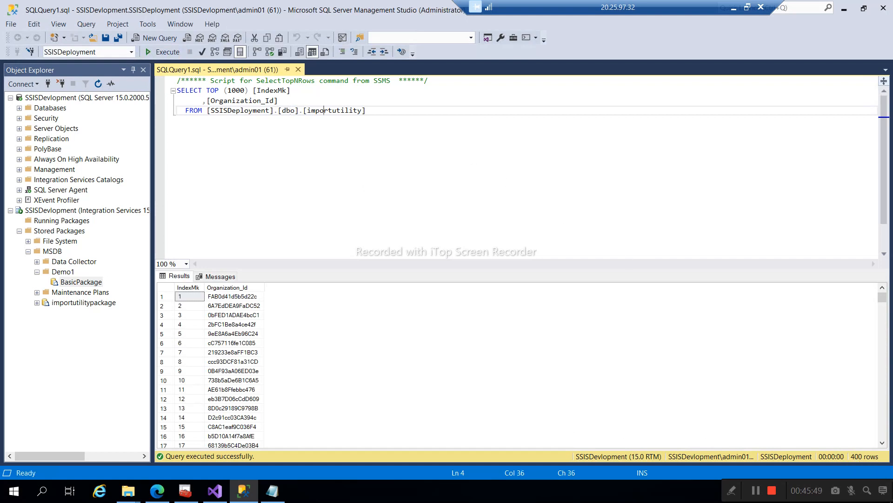
- Collapse the stored packages tree, confirm Integration Services Catalogs is empty, and return to the Integration Demo1 project
click(10, 210)
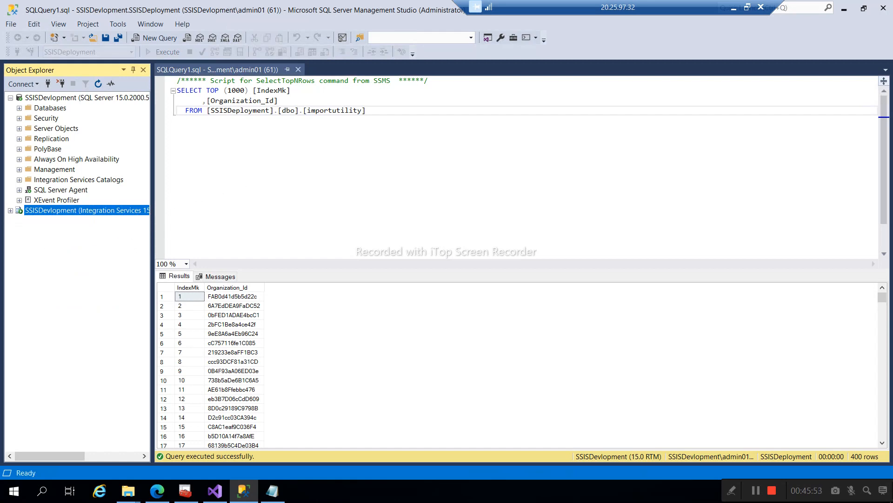
click(328, 110)
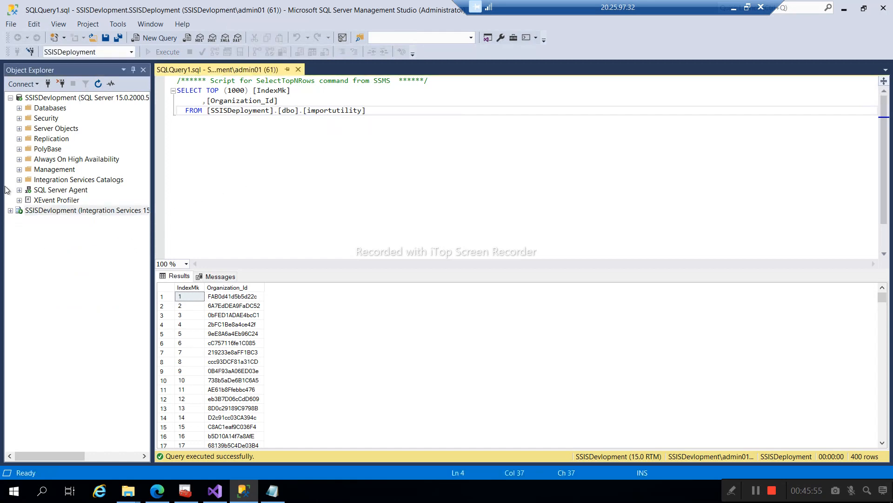
click(19, 180)
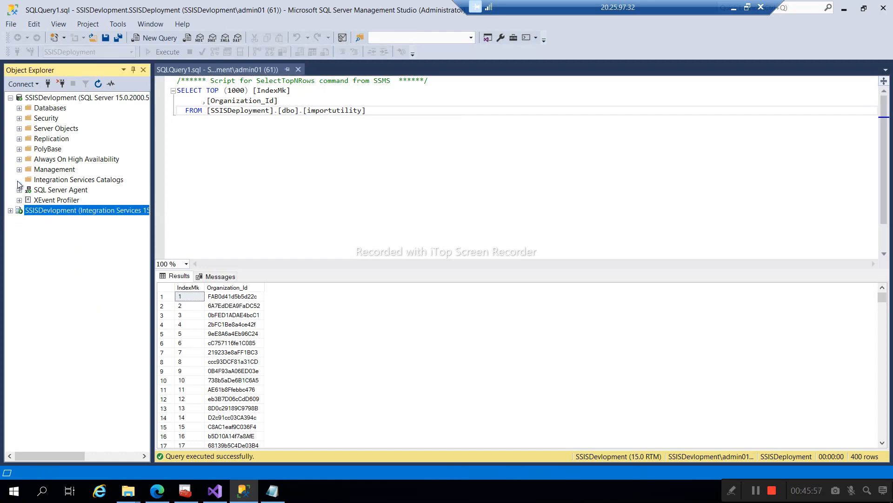
click(47, 181)
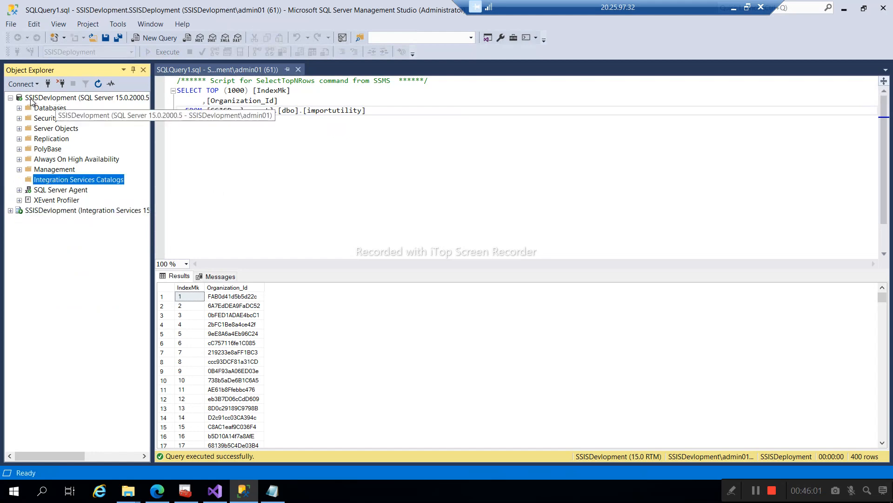
right_click(59, 184)
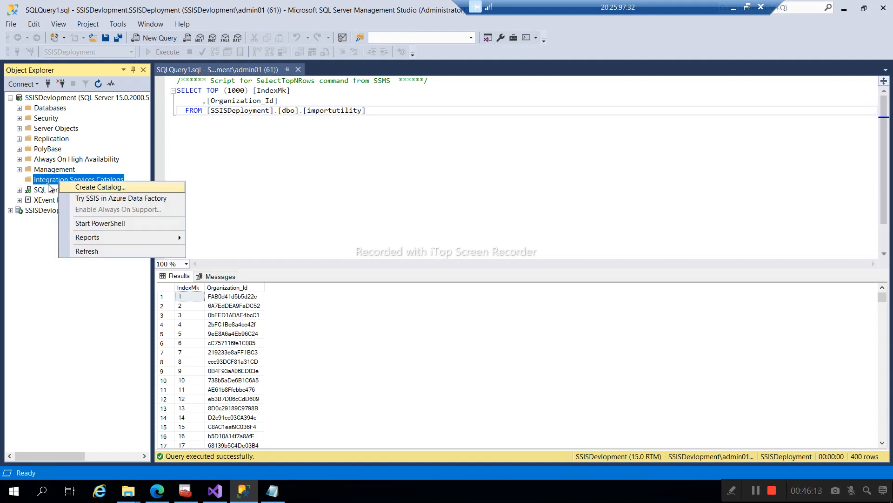
click(32, 181)
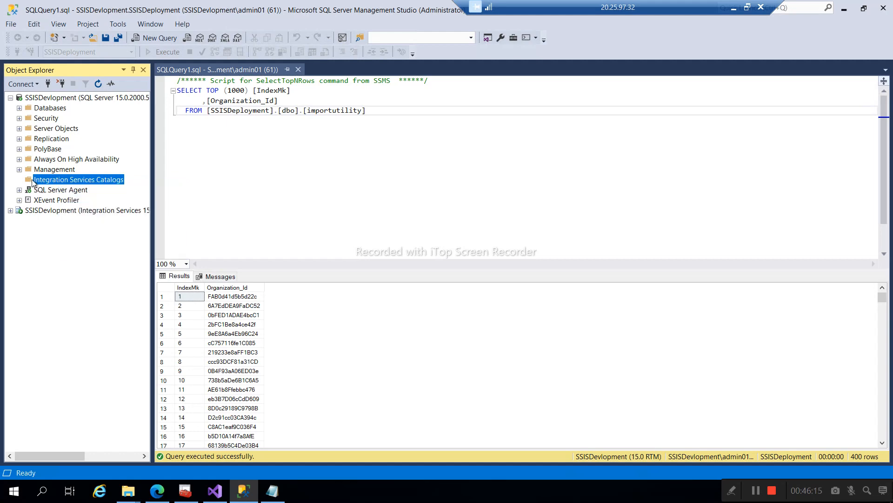
mouse_move(215, 495)
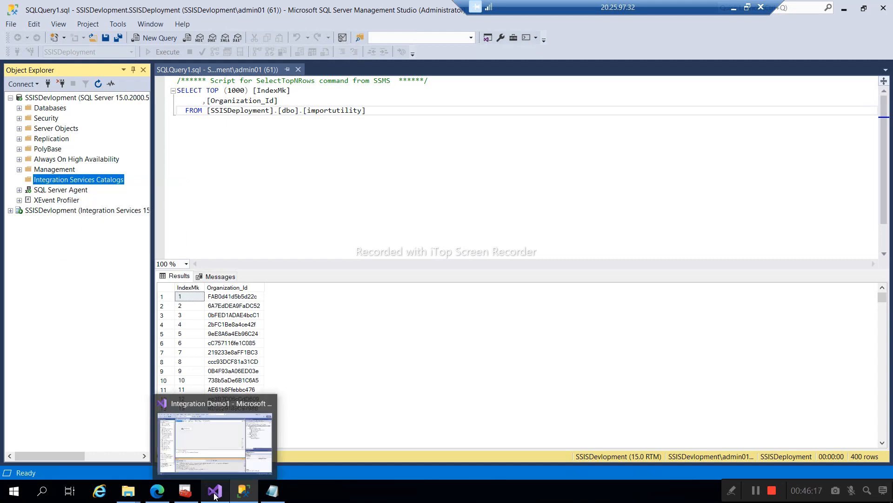
click(214, 494)
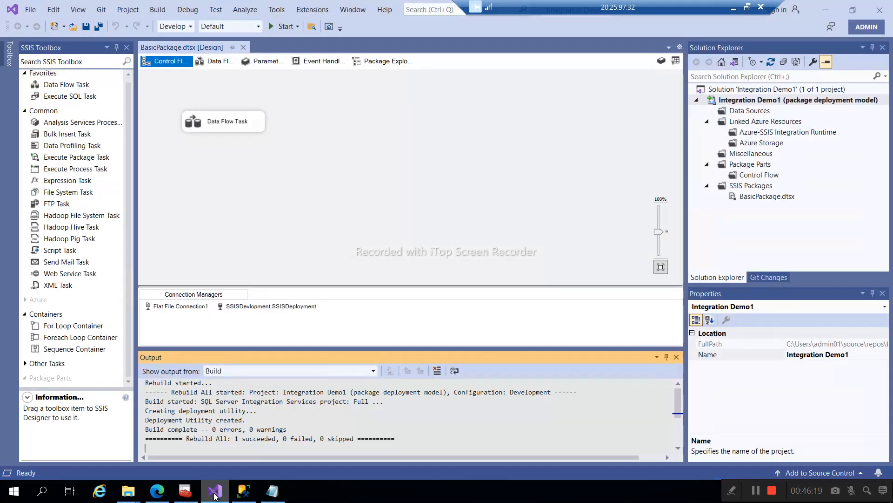
- Launch the Project Conversion Wizard for Integration Demo1 and review its opening pages
right_click(738, 101)
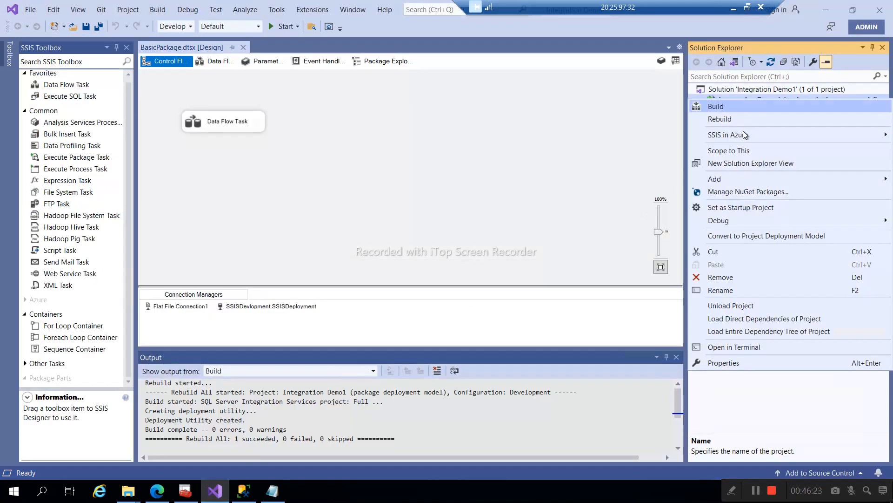
click(739, 236)
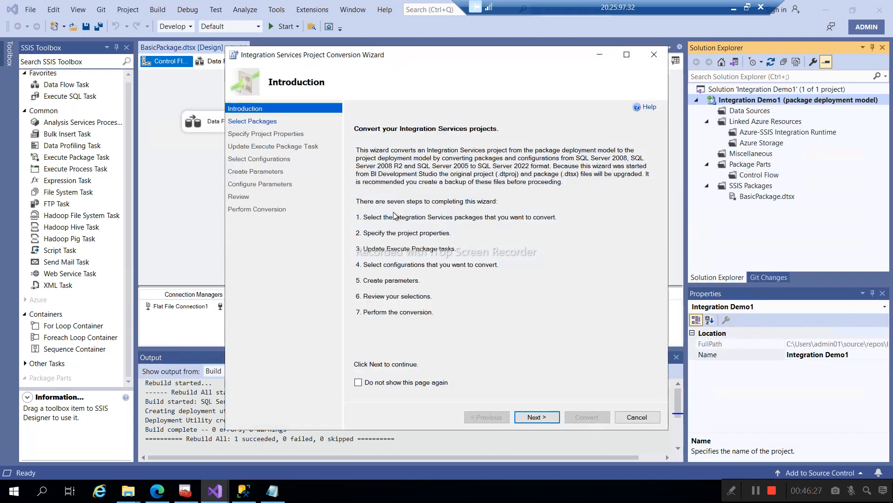
click(543, 419)
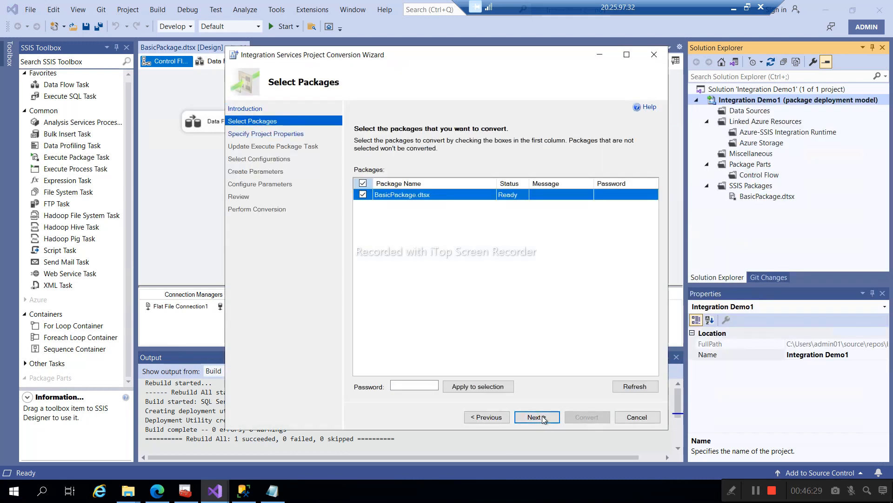
click(497, 418)
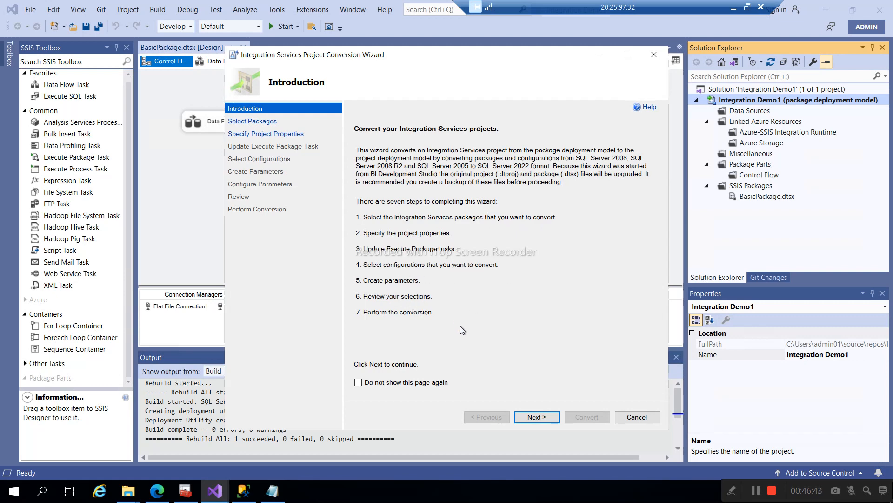
click(531, 420)
click(497, 417)
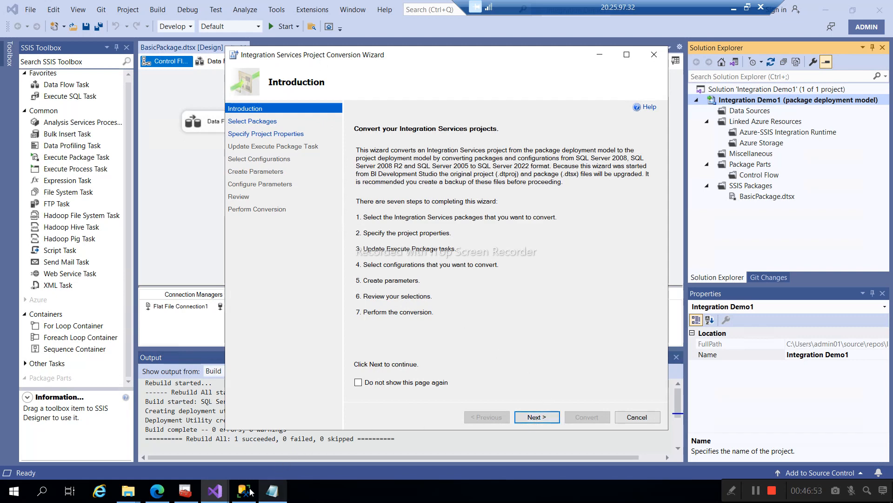
- Keep BasicPackage.dtsx selected and accept the default settings through to the conversion review
mouse_move(248, 493)
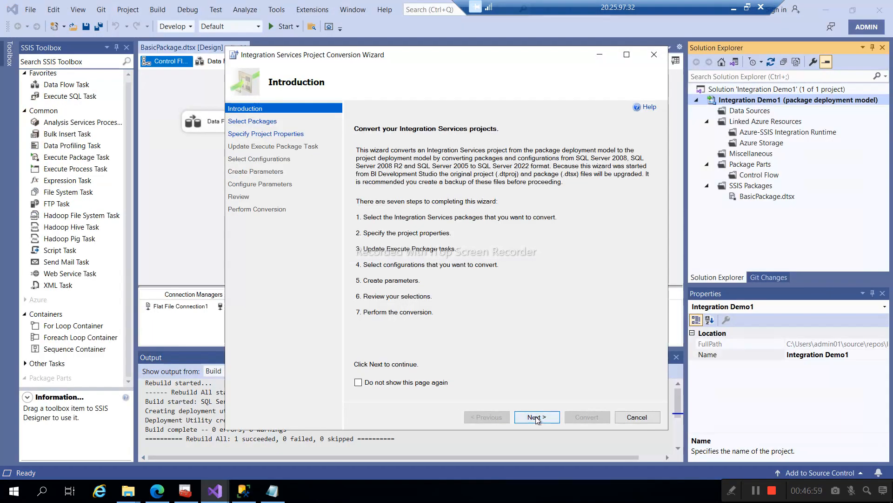
click(537, 417)
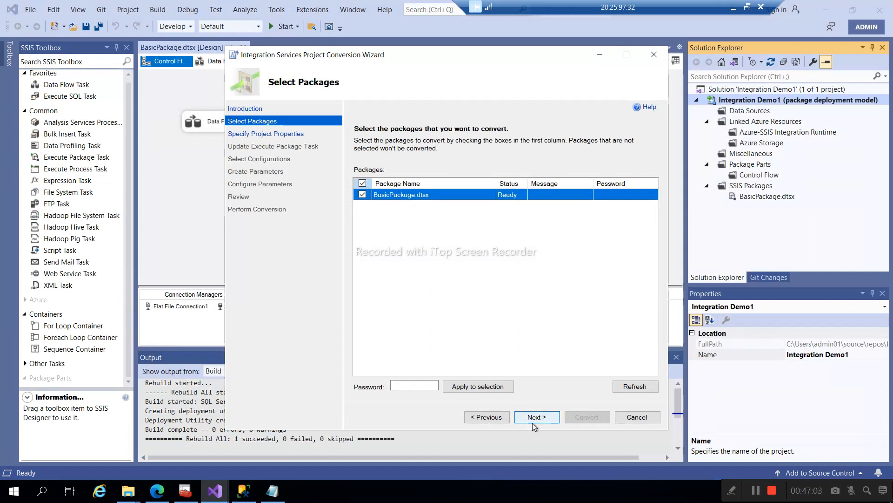
click(533, 417)
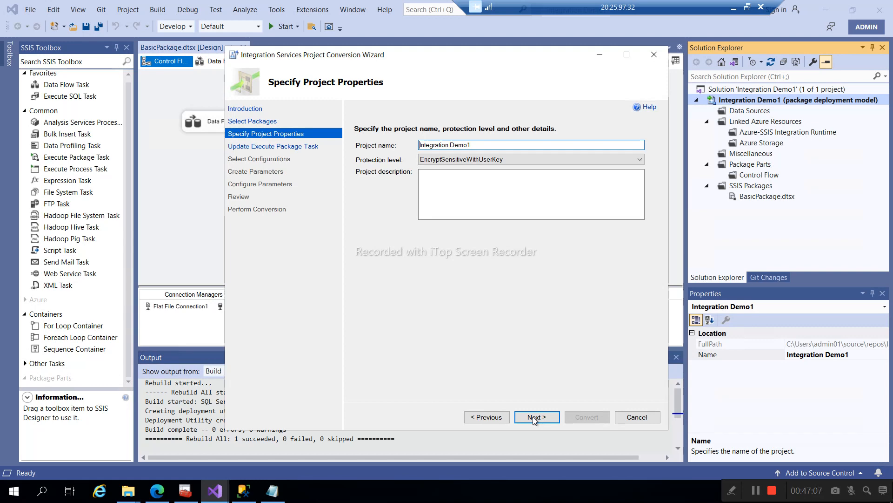
click(534, 418)
click(533, 417)
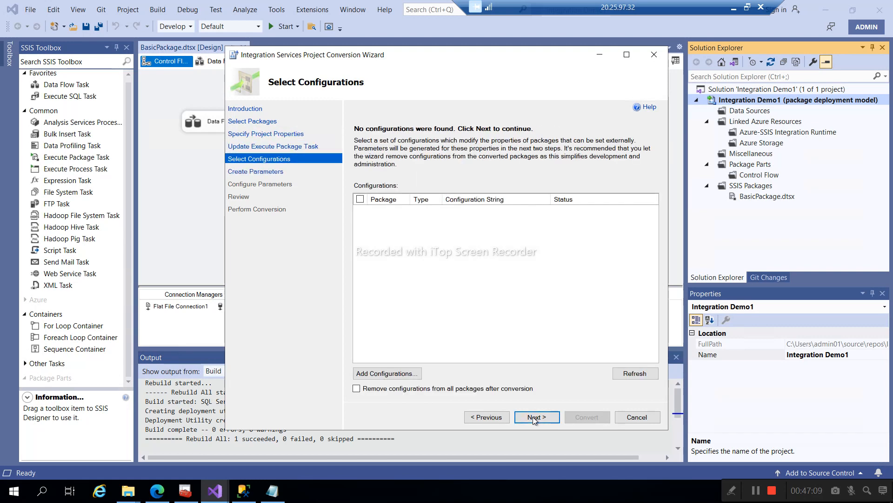
click(533, 417)
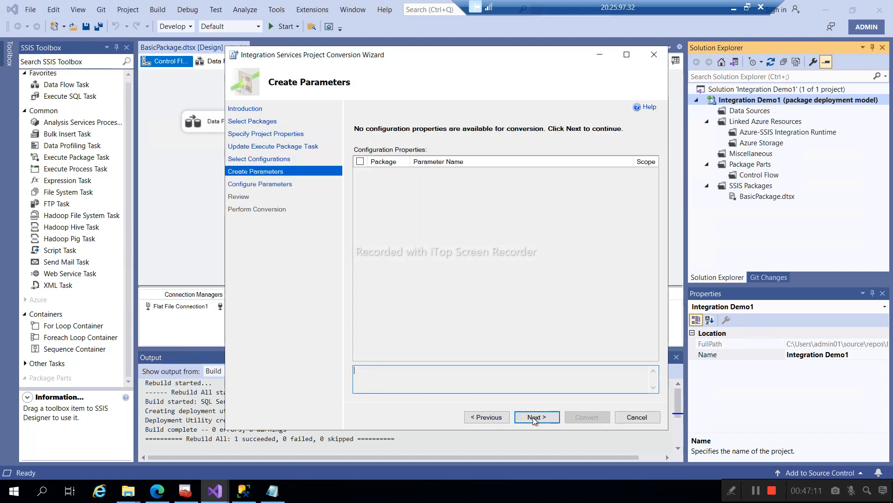
click(534, 416)
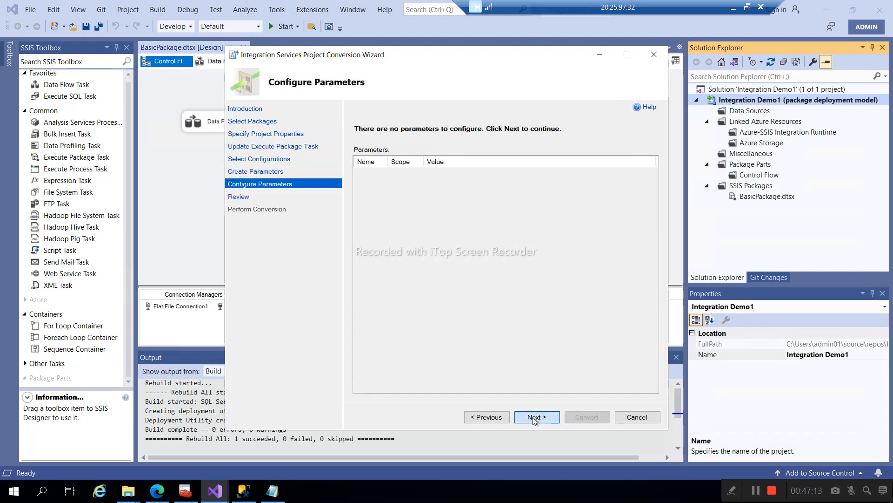
click(533, 417)
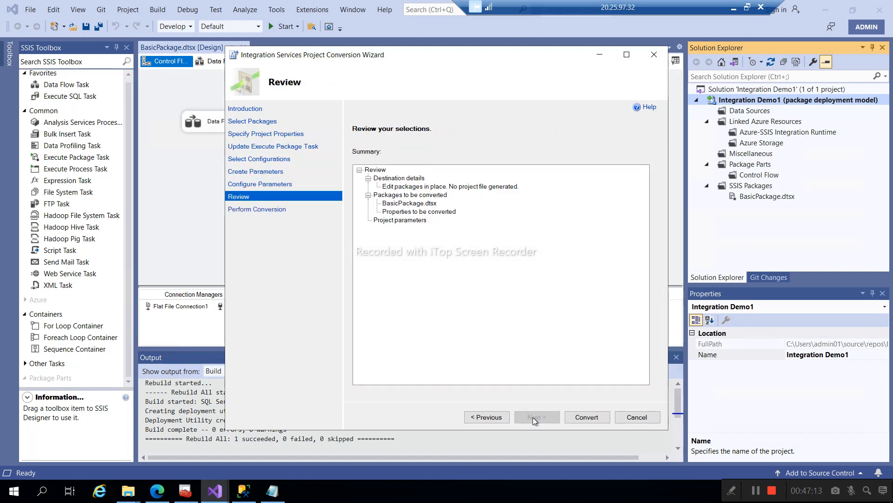
- Run the conversion, acknowledge the confirmation message, and close the wizard
click(582, 417)
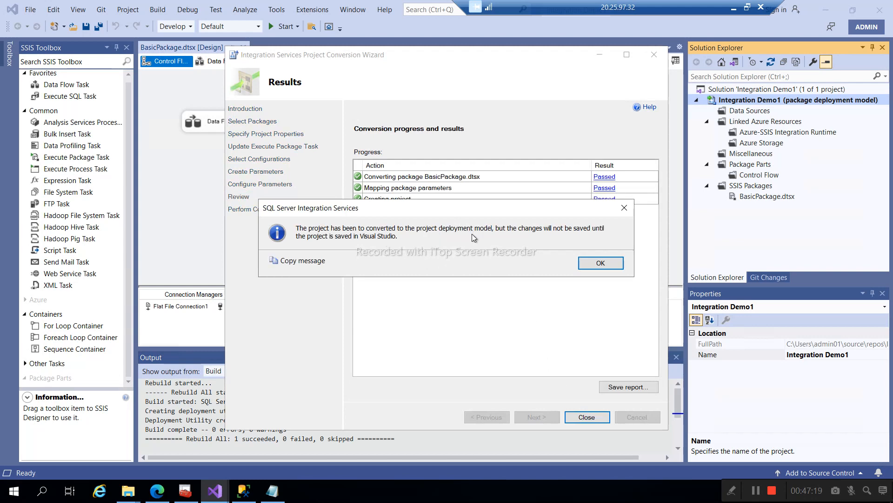
click(594, 263)
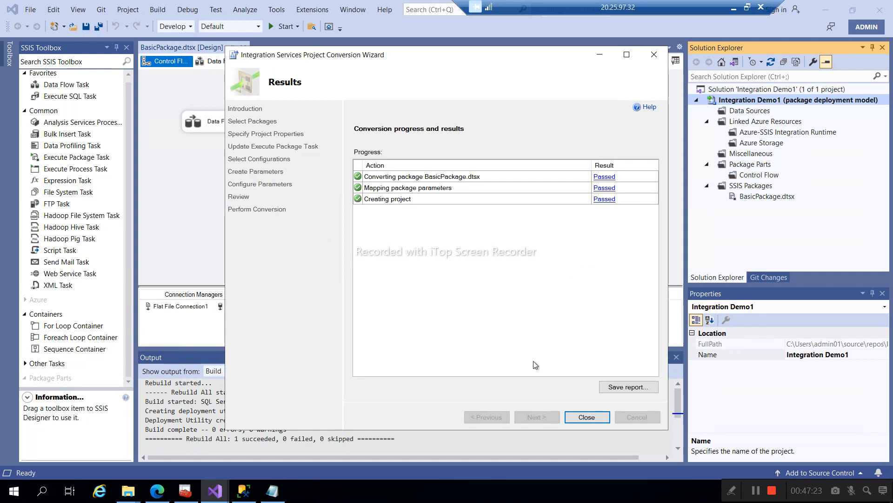
click(587, 417)
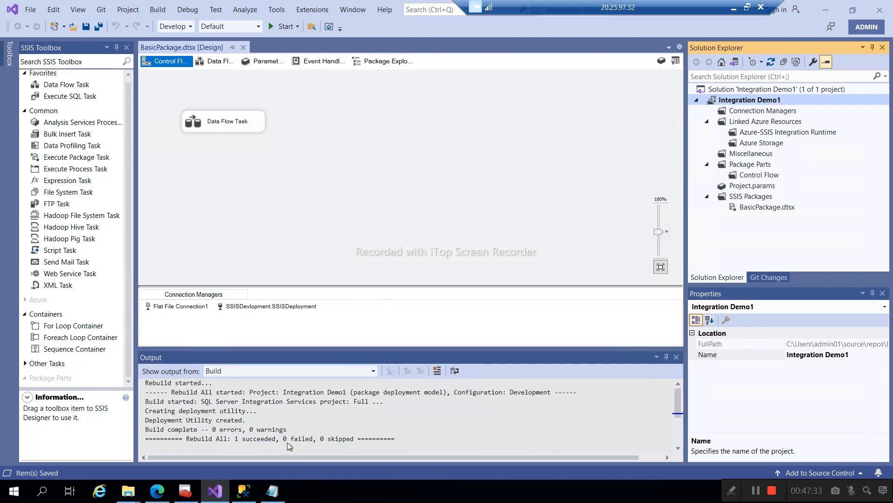
- In SSMS, expand Integration Services Catalogs and the Databases node to check for an SSISDB catalog
click(244, 494)
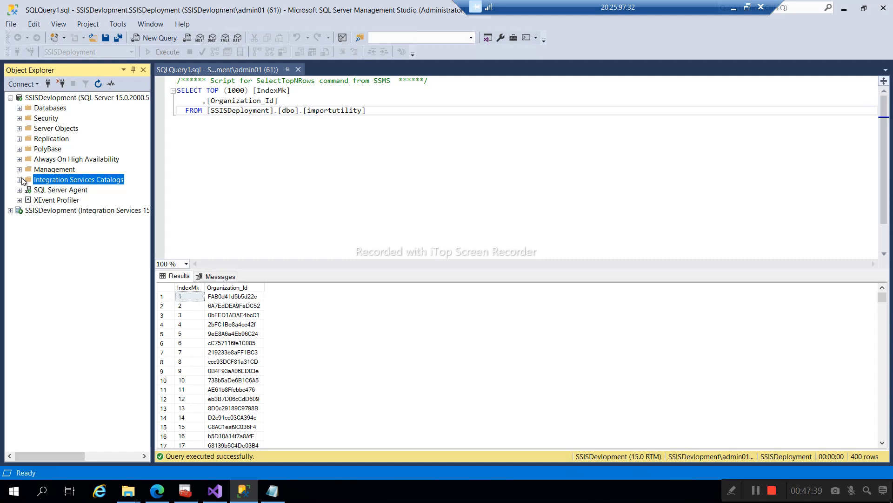
click(19, 179)
click(19, 107)
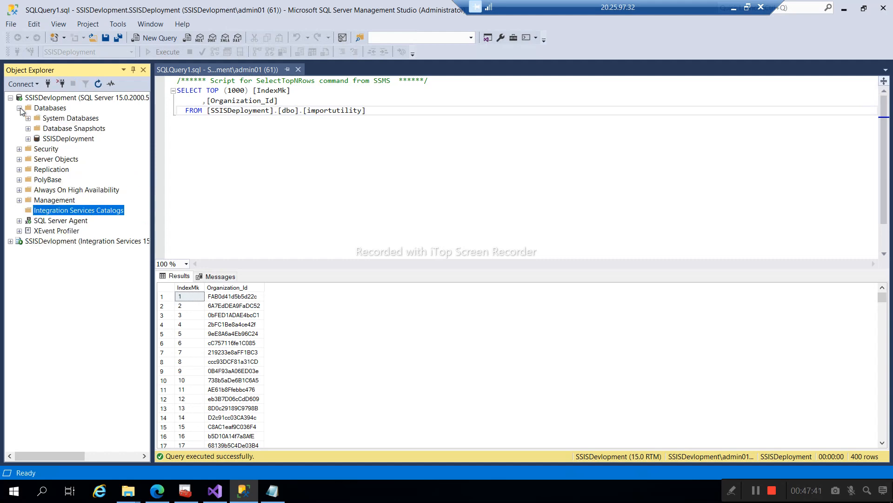
click(53, 109)
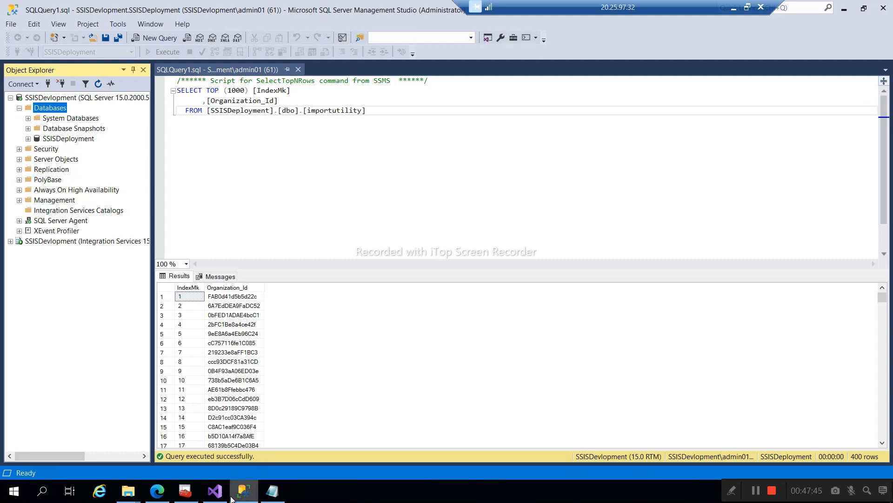
click(215, 491)
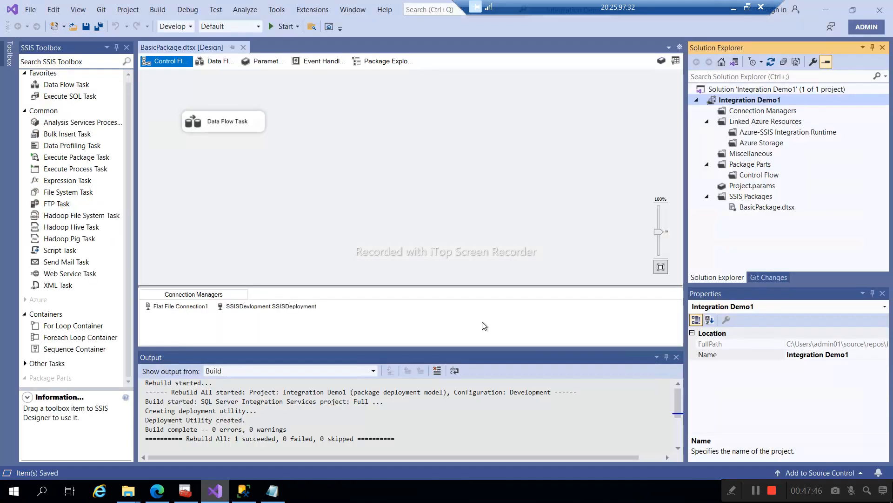
- Rebuild Integration Demo1, then start Deploy with SSIS in SQL Server as the target
right_click(748, 98)
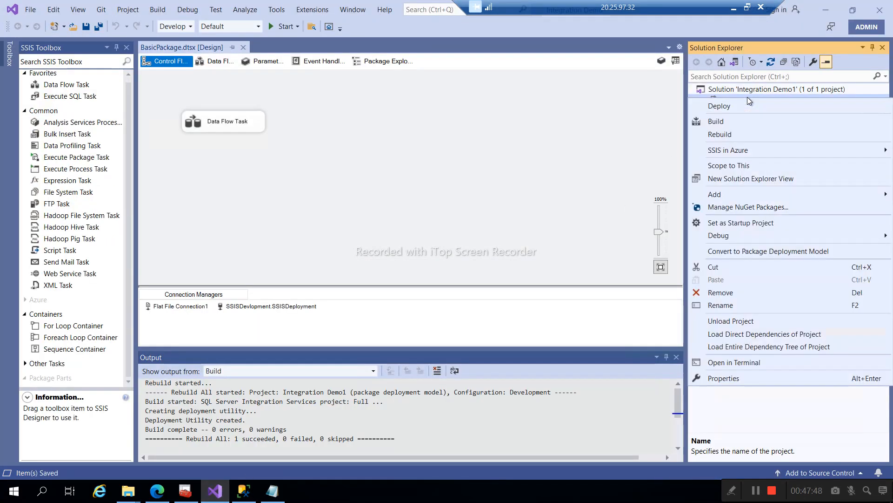
click(719, 135)
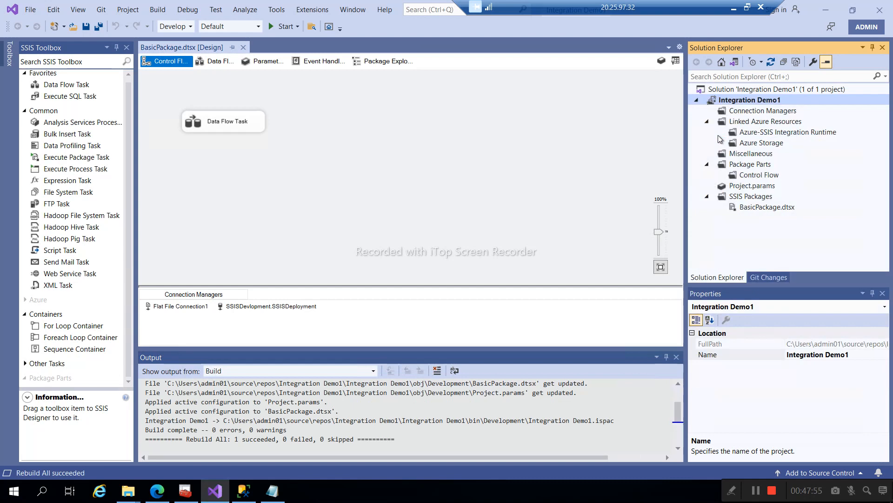
right_click(748, 102)
click(733, 108)
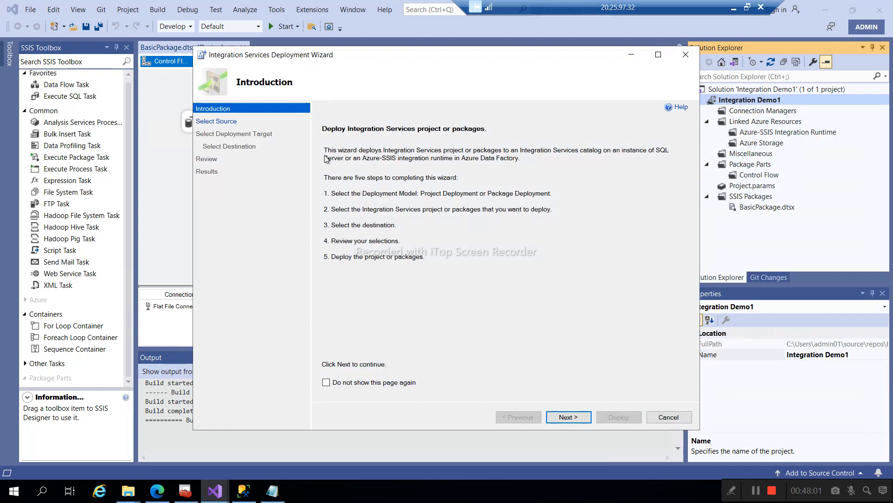
click(562, 418)
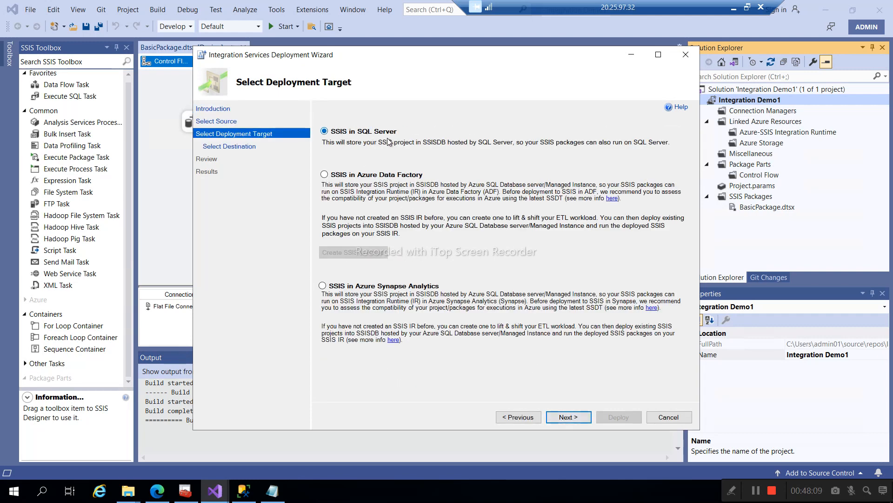
click(570, 417)
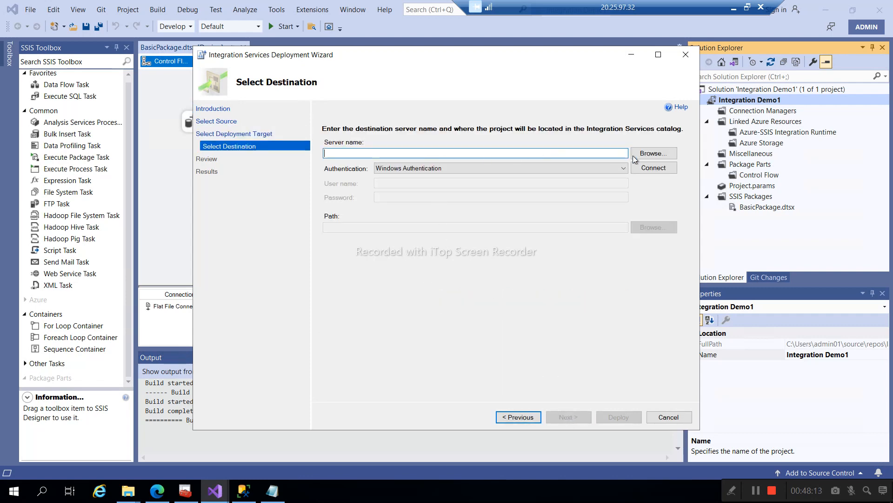
- Copy the SSISDevlopment server name from the SSMS Database Engine connection dialog
click(246, 493)
click(25, 84)
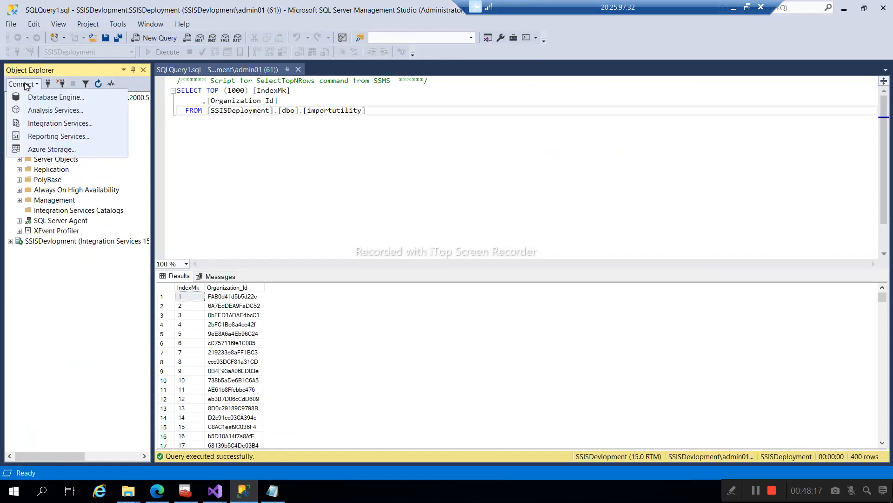
click(32, 95)
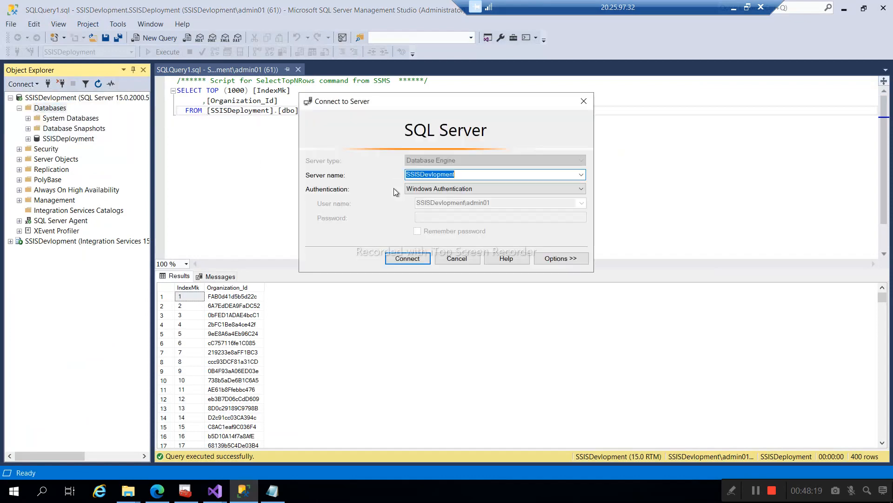
click(457, 259)
- Paste SSISDevlopment as the deployment server, connect, and browse for a catalog path
key(alt+Tab)
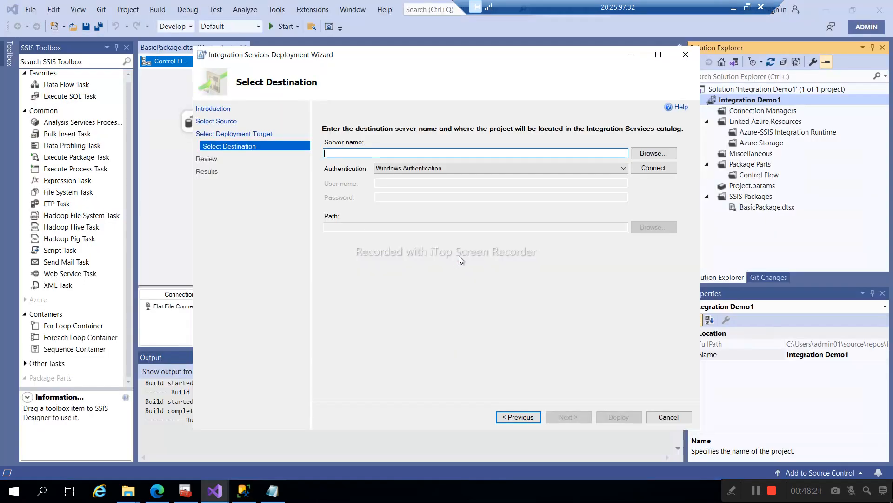
text(SSISDevlopment)
click(645, 167)
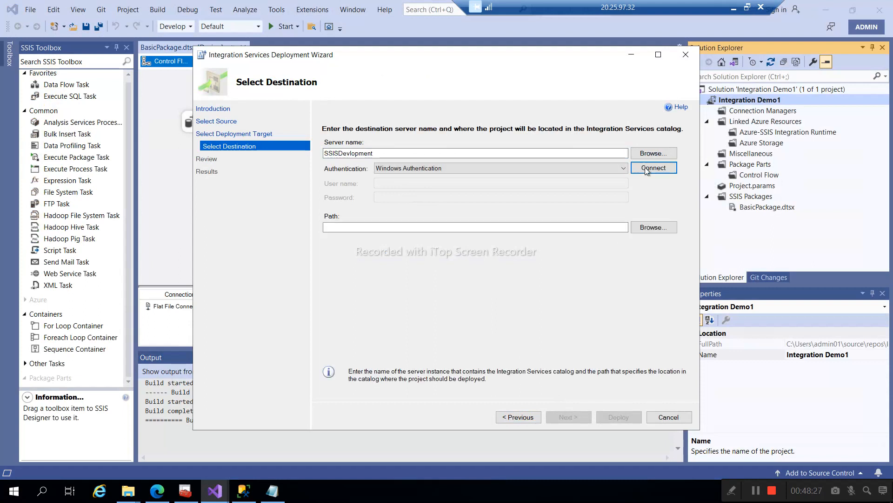
click(658, 226)
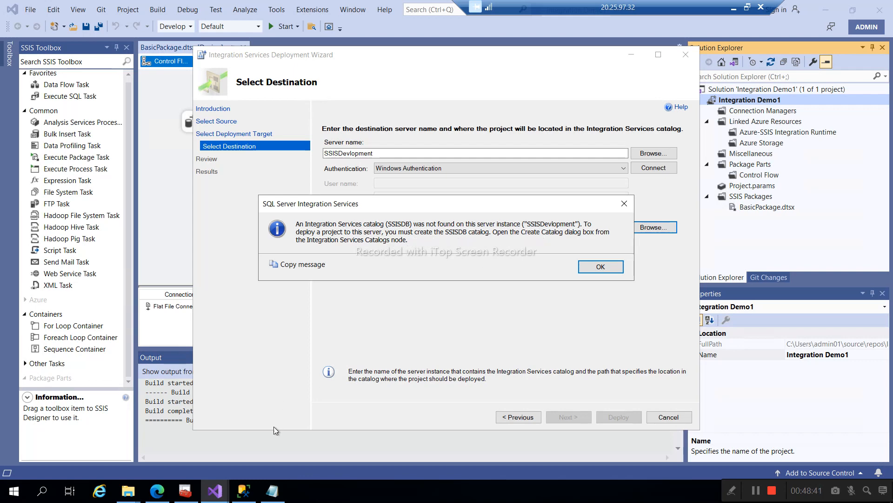
click(254, 495)
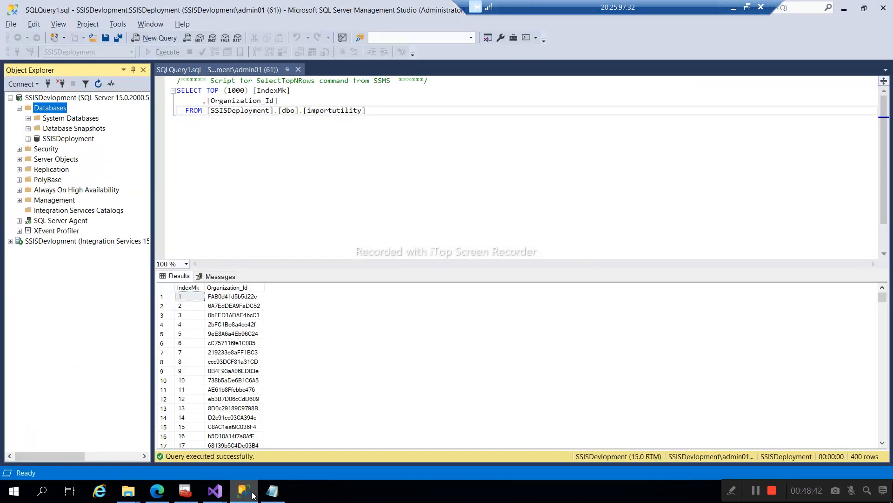
- Create the SSISDB catalog with CLR integration enabled and an encryption password
right_click(58, 210)
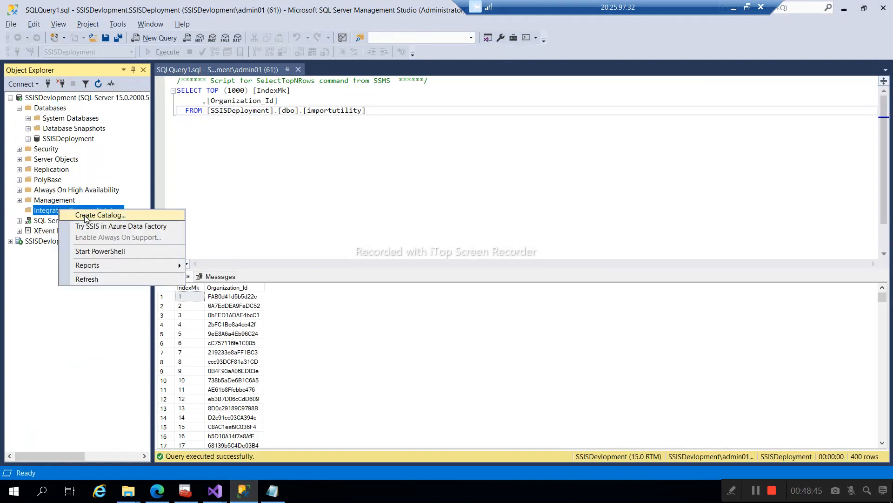
click(86, 215)
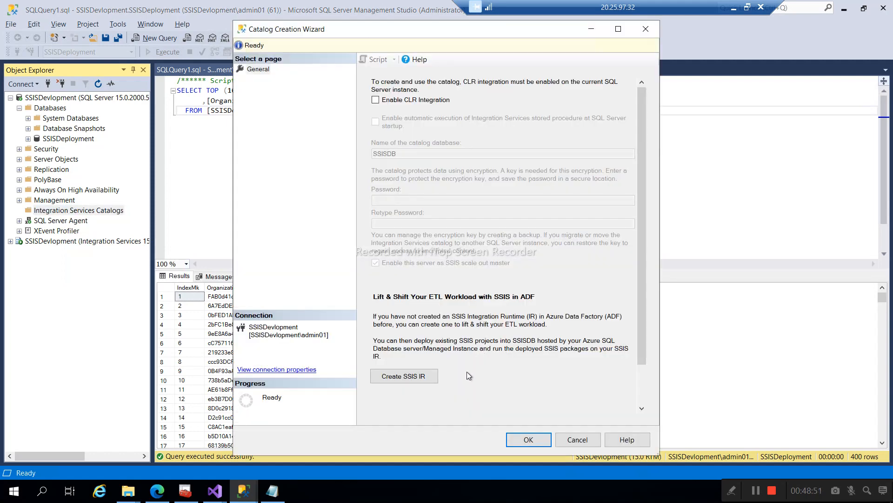
click(376, 100)
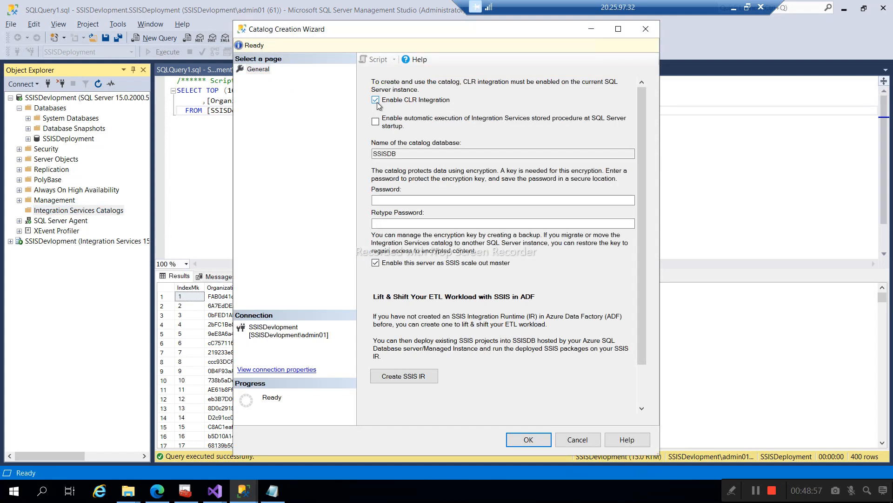
click(395, 201)
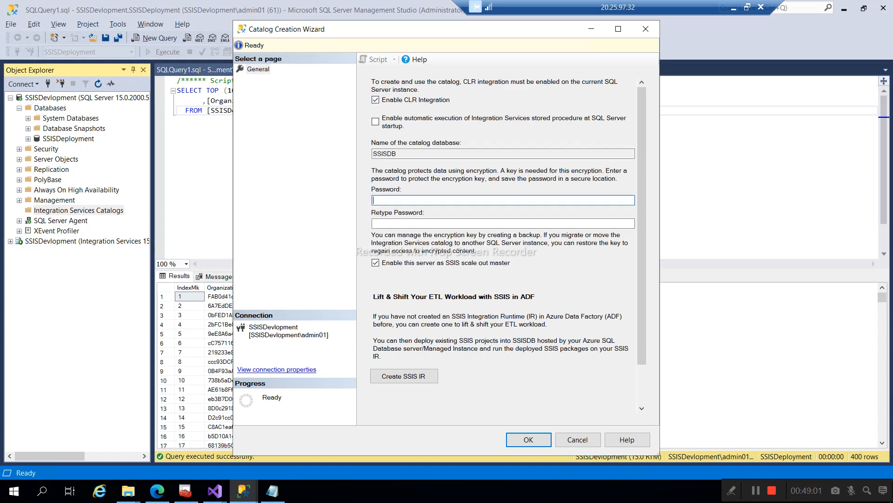
text(************)
key(Tab)
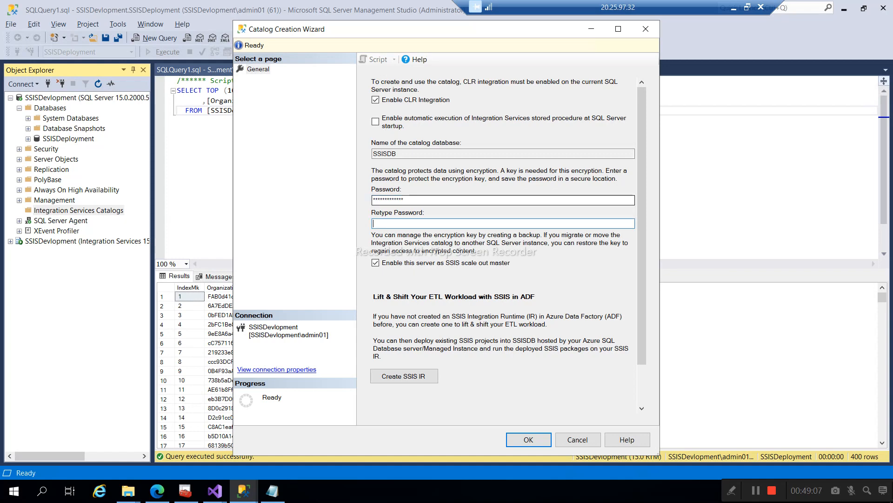
text(************)
scroll(513, 267, down, 2)
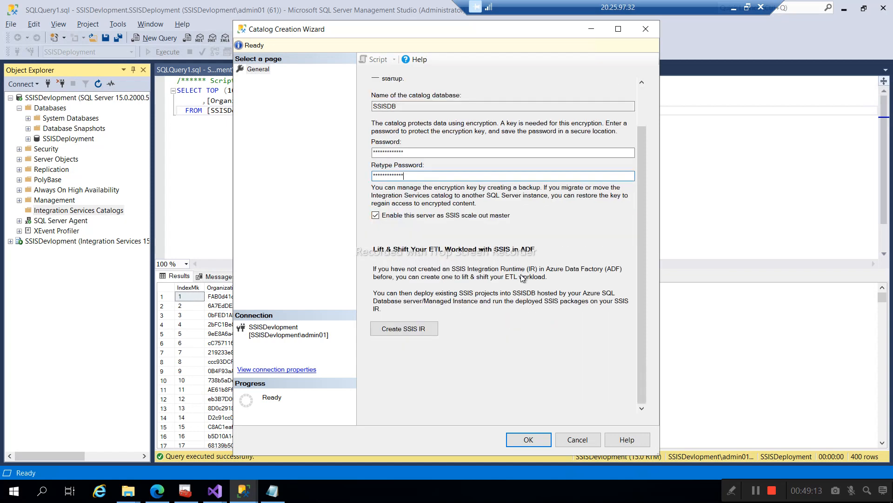
click(529, 440)
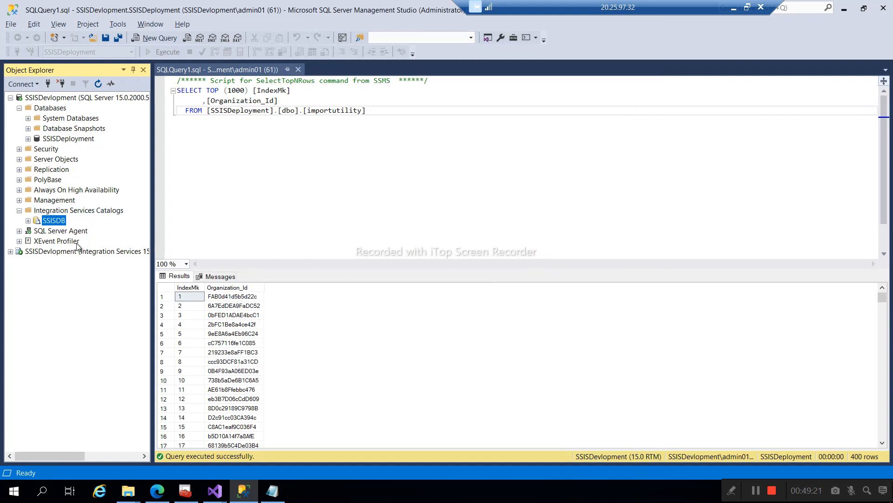
- Refresh the Databases node and select the new SSISDB database
click(28, 221)
click(52, 108)
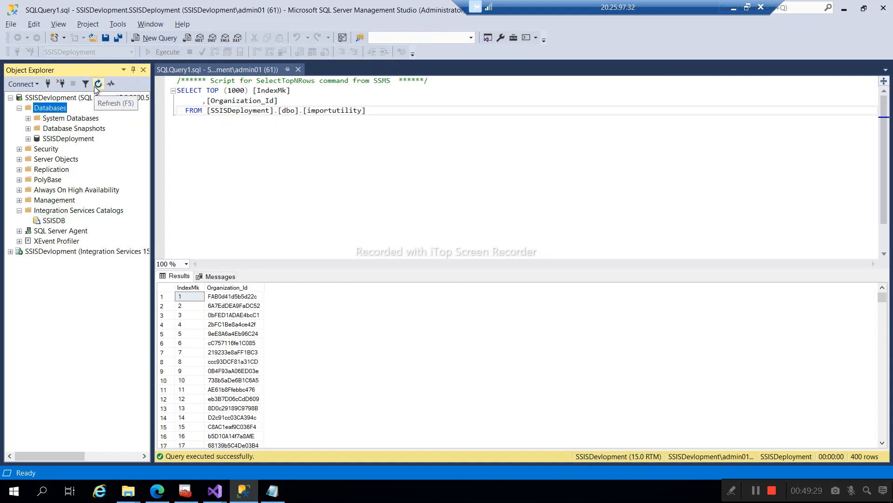
click(95, 86)
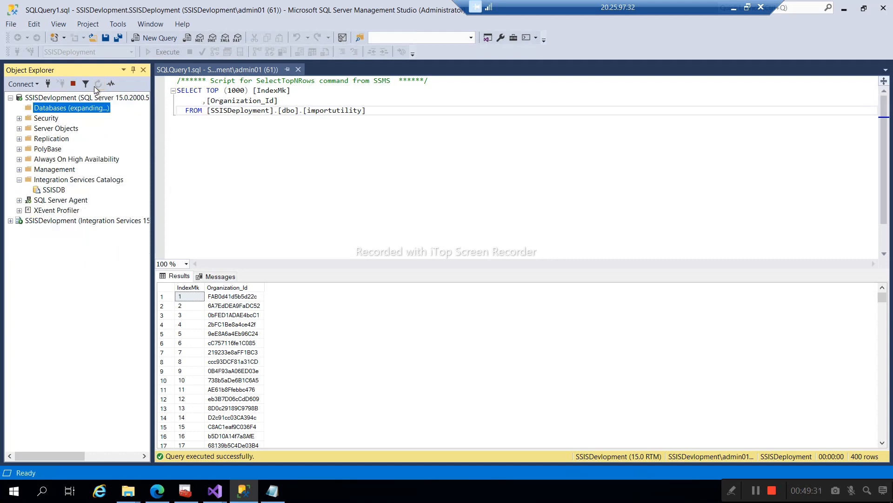
click(53, 140)
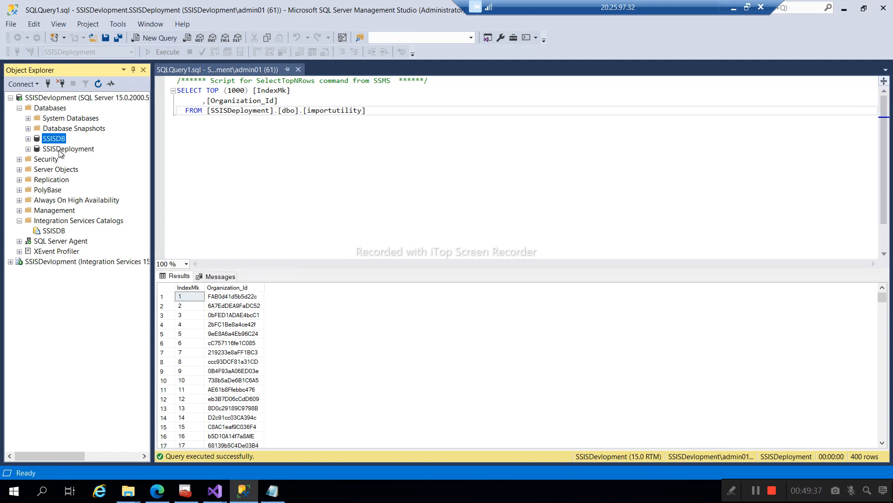
click(221, 496)
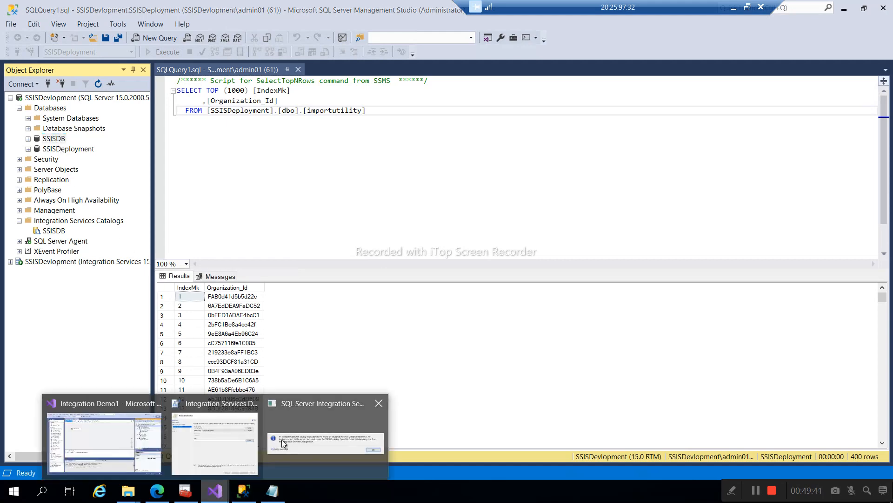
- Create a ProjectDeployment folder under SSISDB and choose it as the deployment path
click(281, 440)
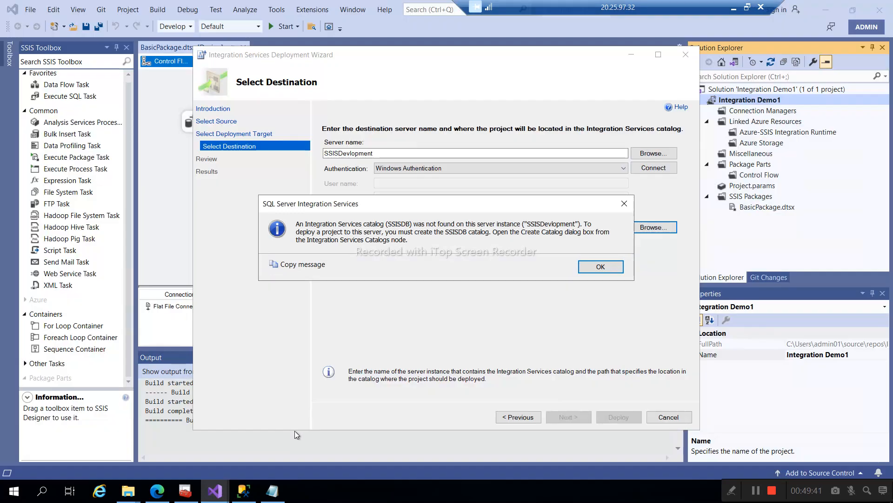
click(604, 266)
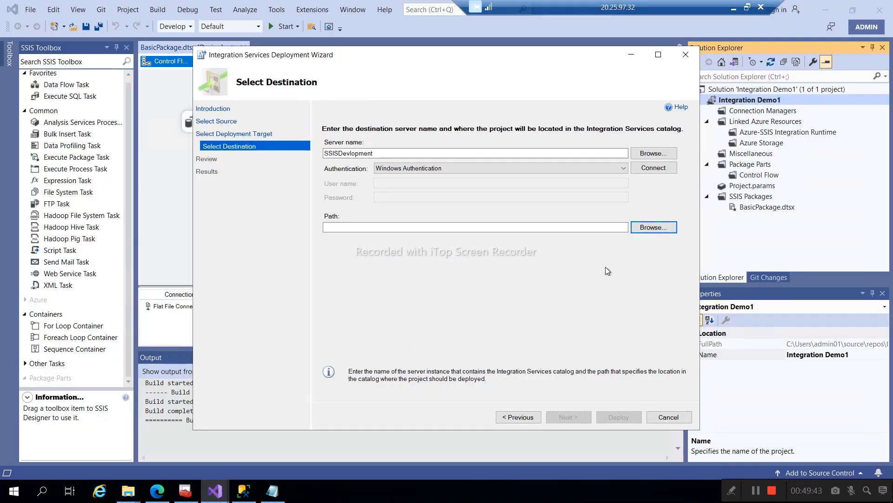
click(655, 228)
click(347, 180)
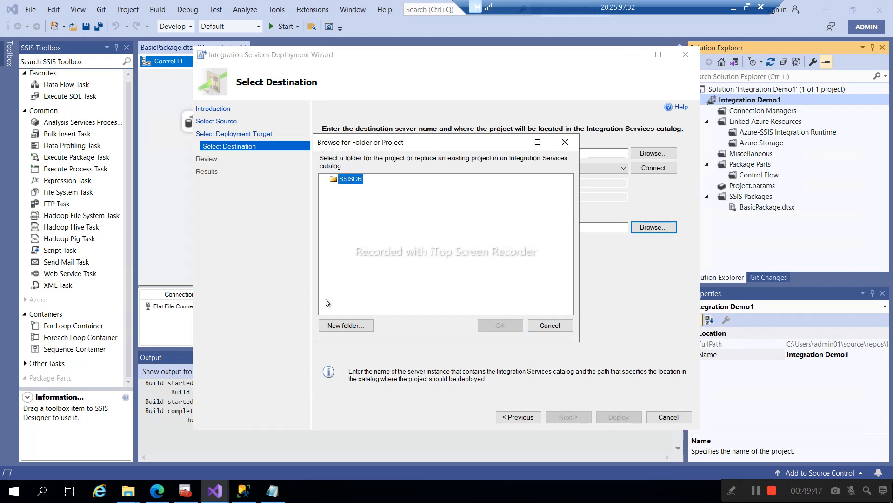
click(345, 325)
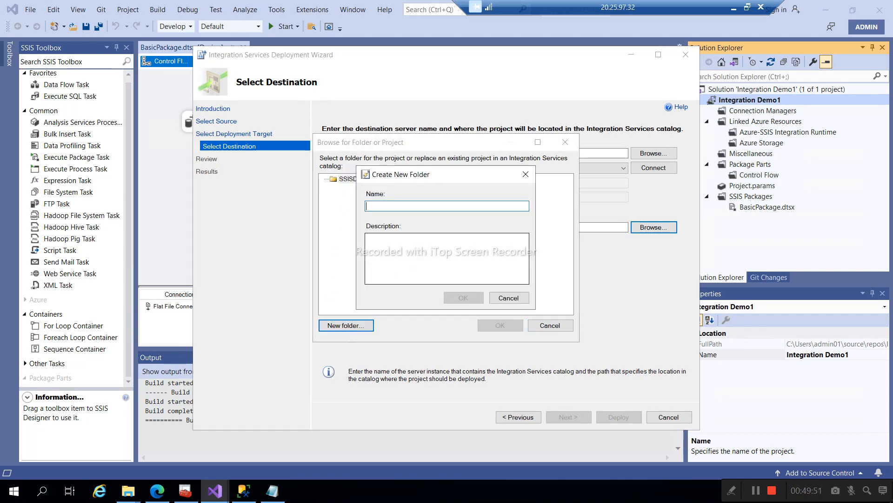
text(P)
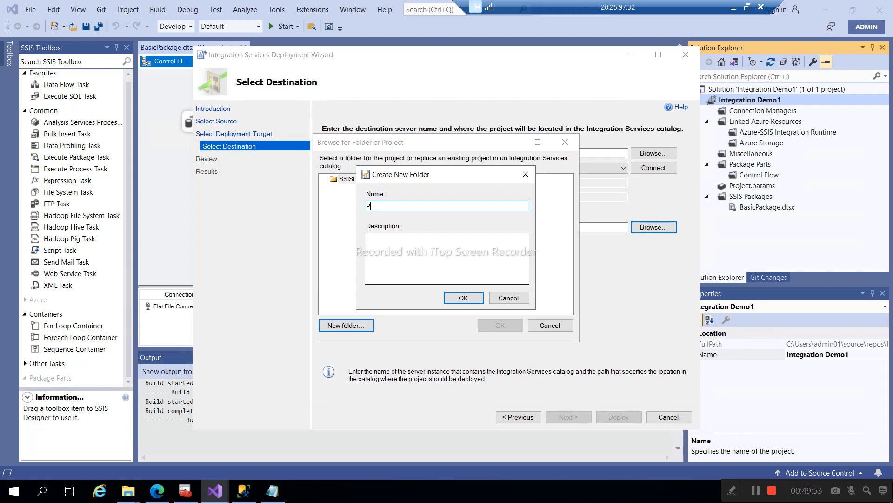
text(rojectDeployment)
click(460, 297)
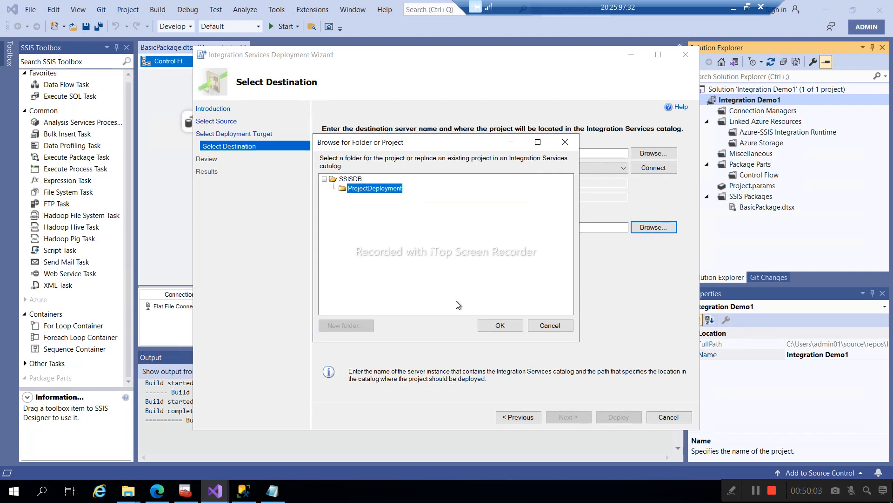
click(490, 323)
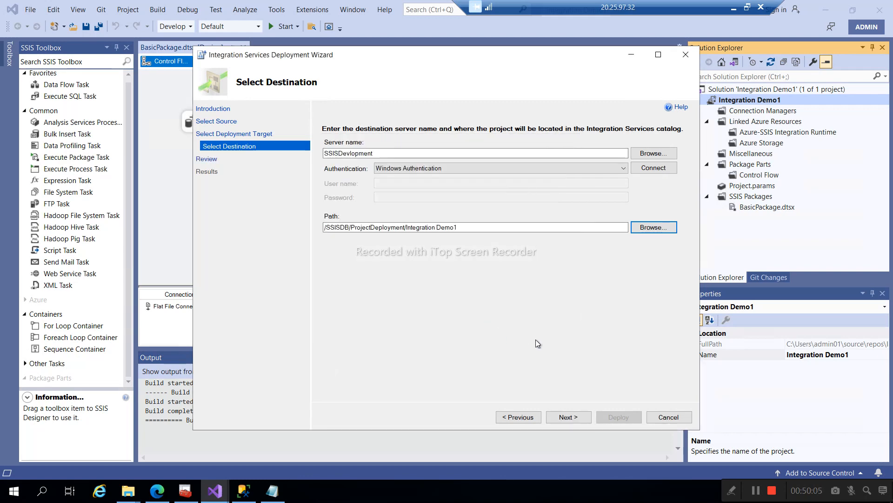
- Deploy Integration Demo1 to the server and close the wizard once every step passes
click(564, 419)
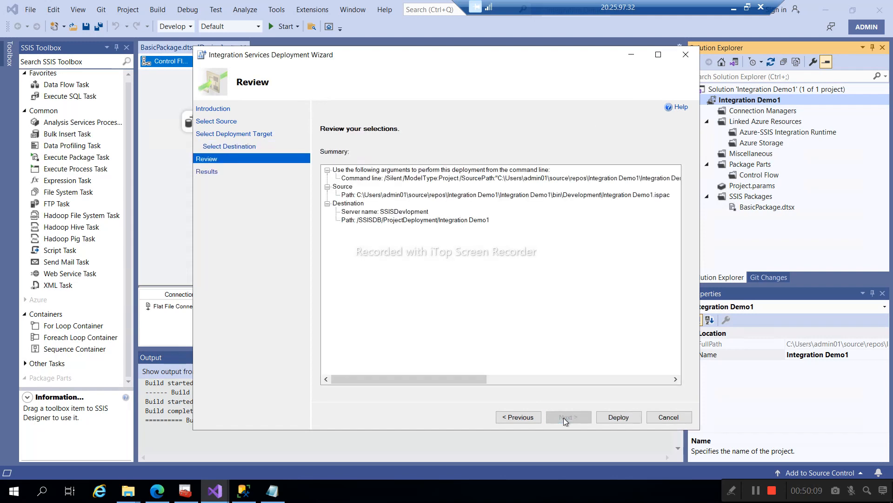
click(613, 417)
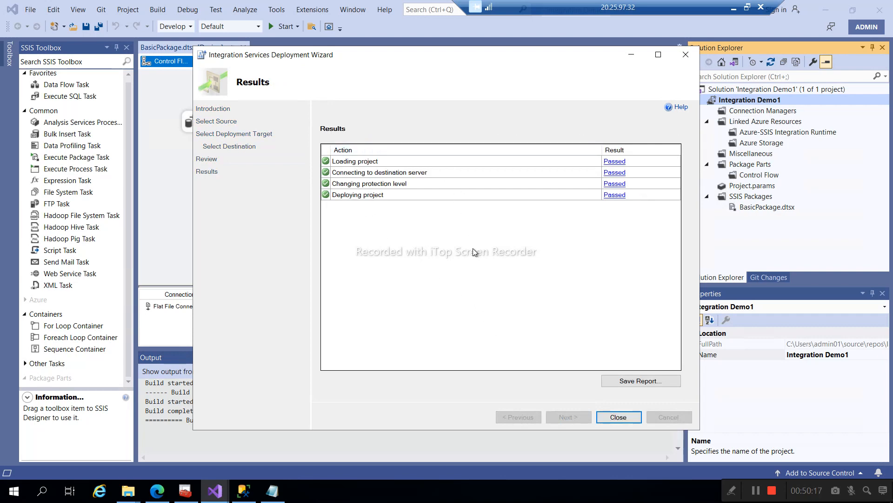
click(626, 419)
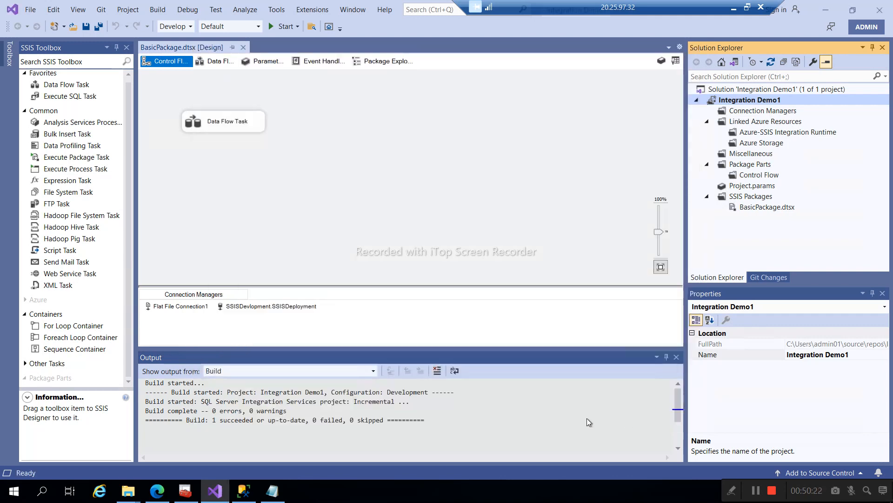
- Refresh Object Explorer and expand SSISDB > ProjectDeployment > Projects > Integration Demo1 > Packages to BasicPackage.dtsx
click(241, 493)
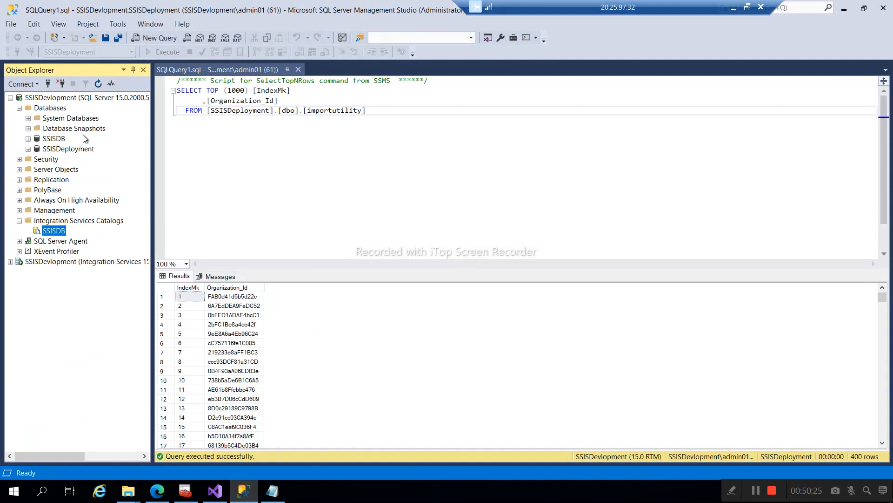
click(98, 86)
click(29, 231)
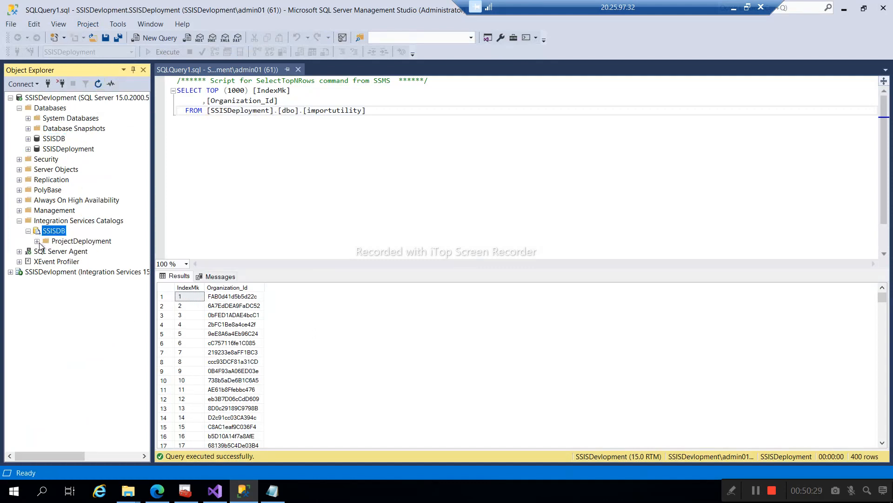
click(39, 242)
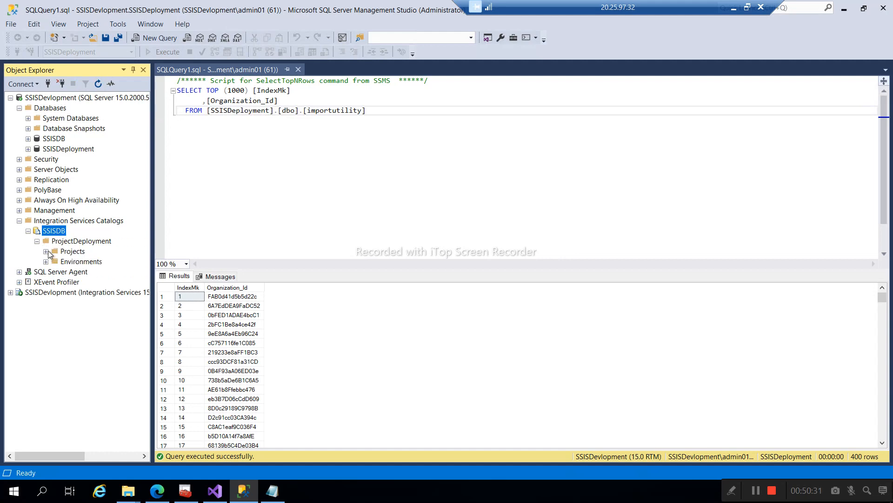
click(46, 251)
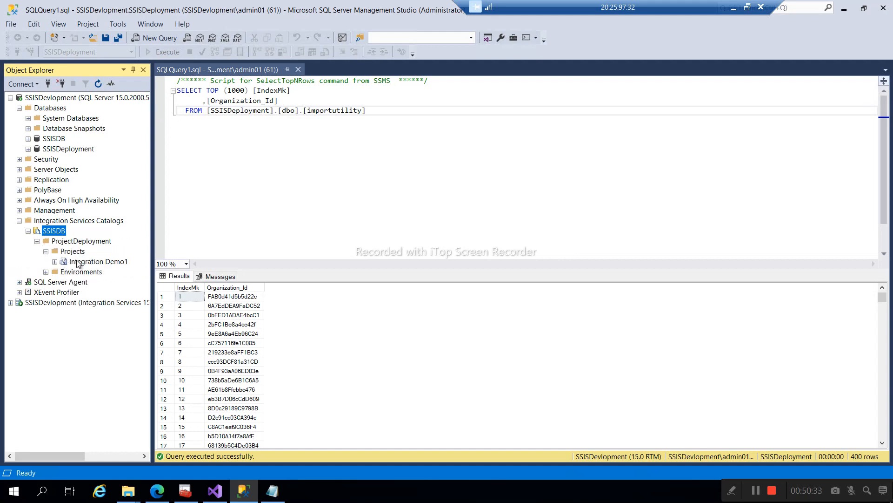
click(78, 262)
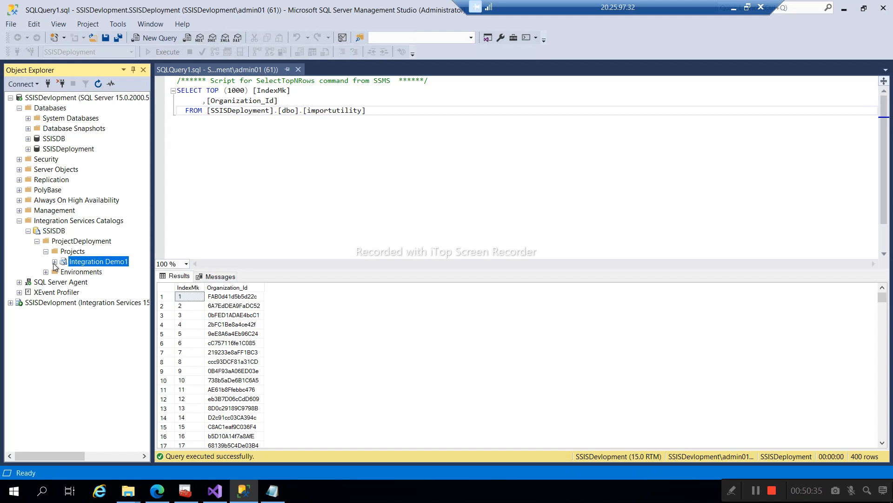
click(54, 263)
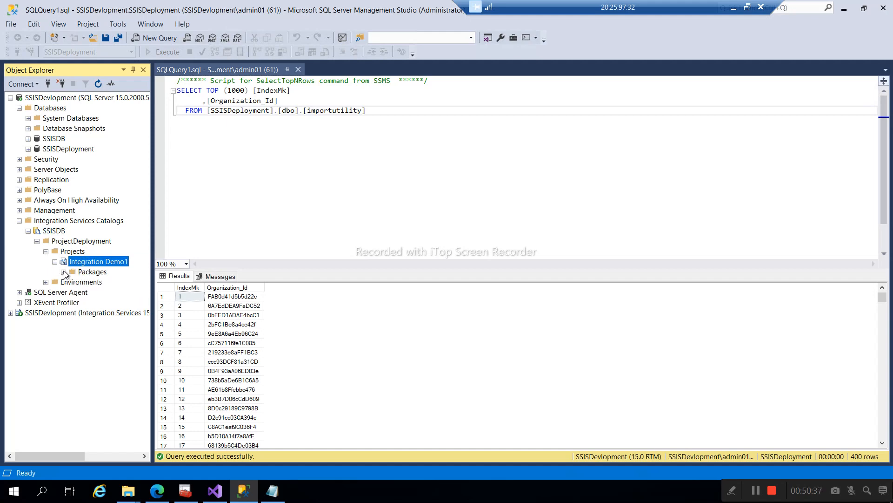
click(64, 272)
click(98, 284)
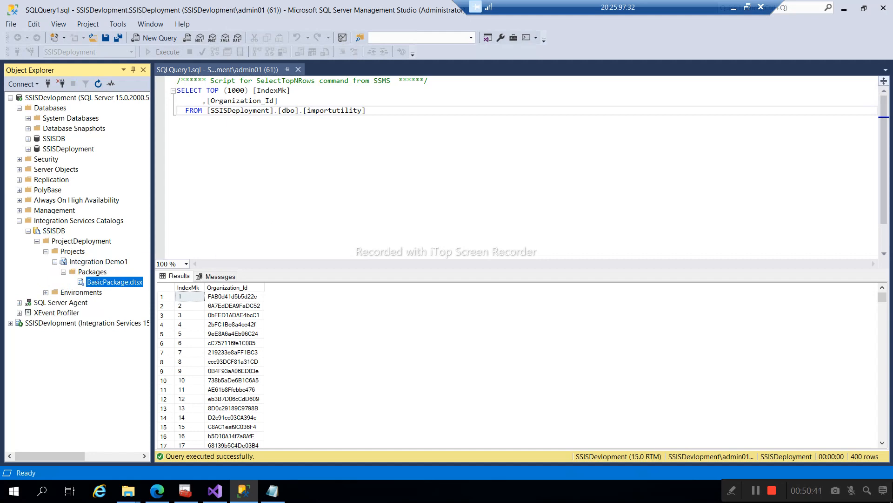
click(267, 217)
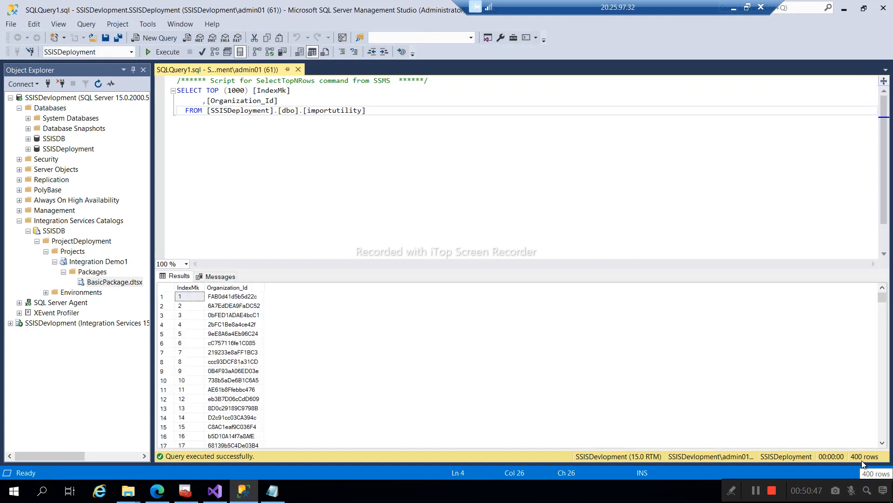
- Execute BasicPackage.dtsx from the catalog and open its Overview report showing Succeeded
right_click(107, 286)
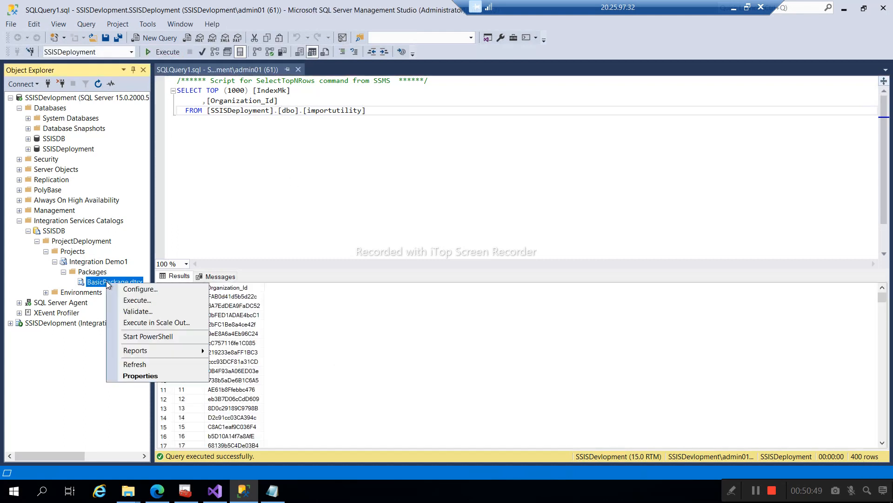
click(128, 301)
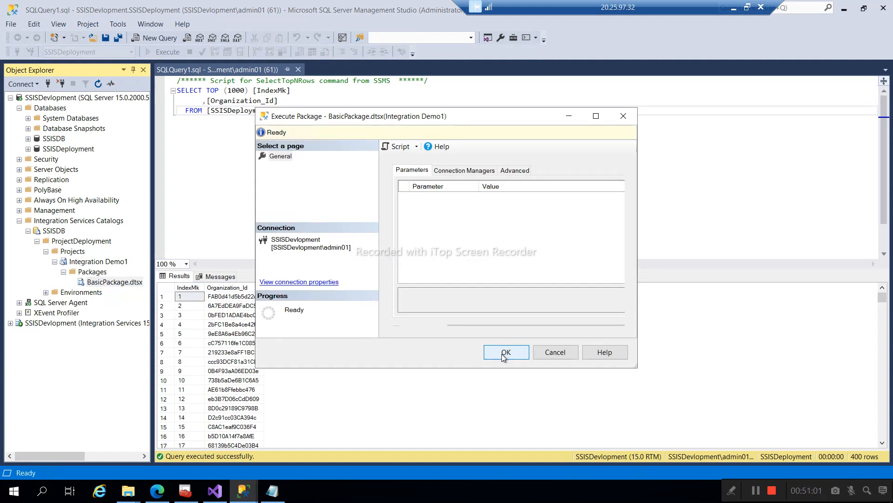
click(505, 358)
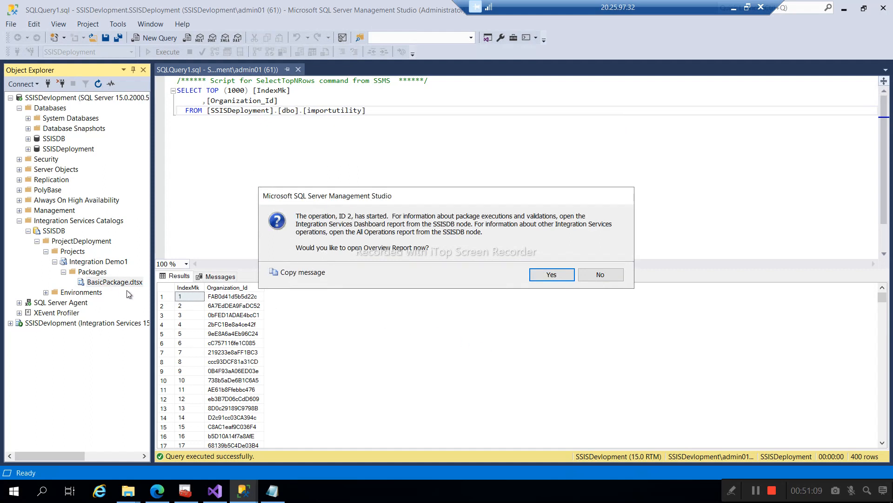
click(551, 276)
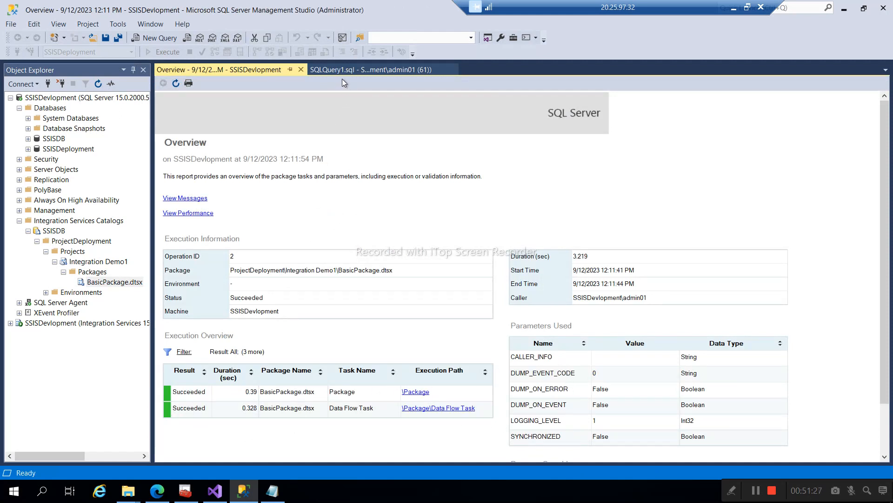
click(337, 68)
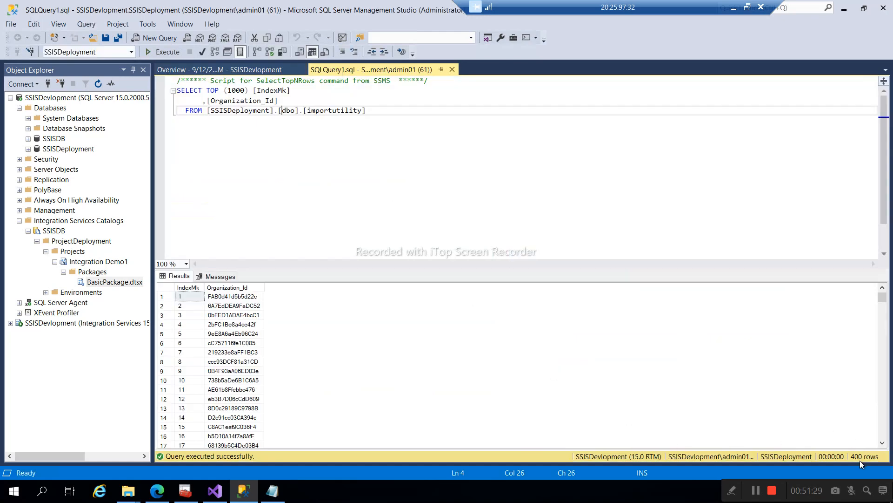
- Rerun the SELECT TOP 1000 importutility query, which now returns 500 rows
click(319, 111)
click(153, 52)
drag(725, 486, 455, 356)
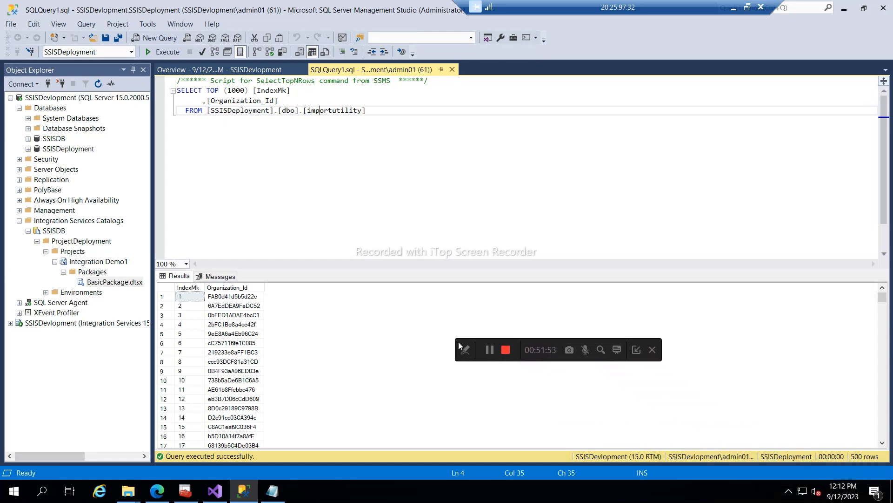